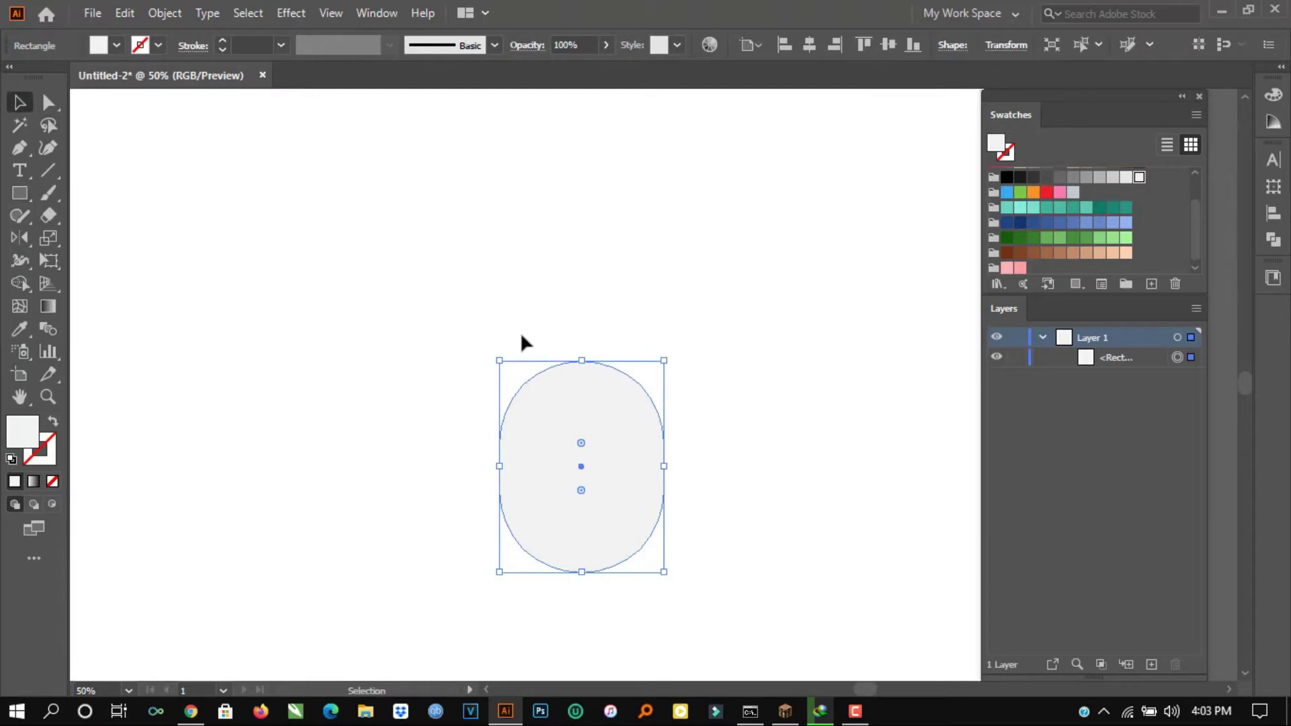
Step: Center the rounded head shape horizontally on the artboard and fill it with the light pink swatch
scroll(519, 333, "down", 2)
left_click_drag(578, 424, 562, 399)
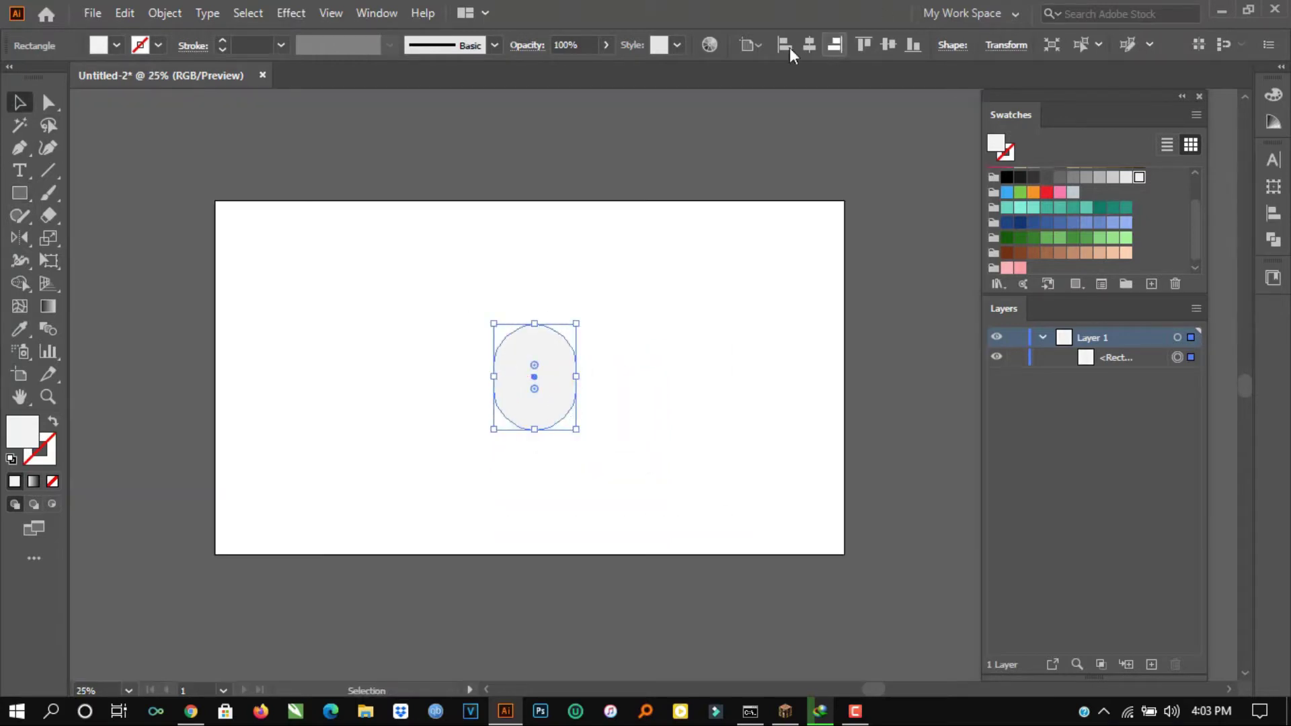
left_click(808, 45)
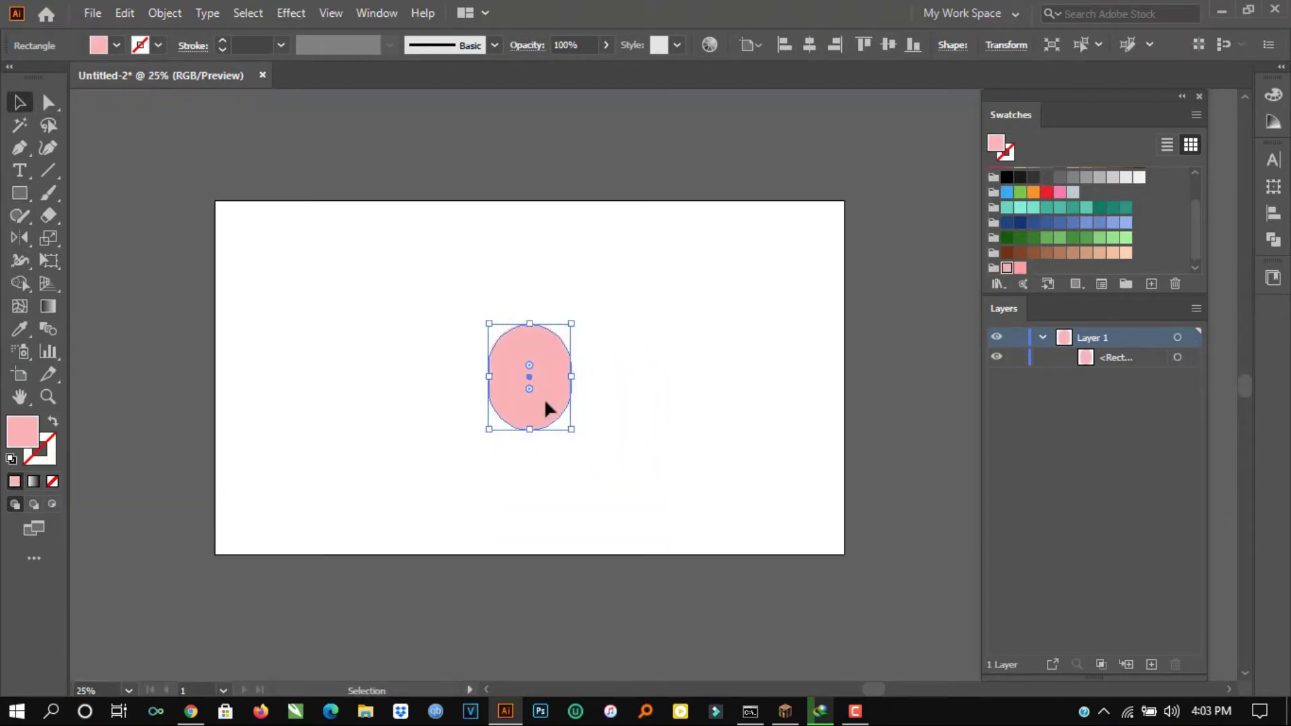
key("ctrl+shift+a")
Step: Draw an ear beside the head from two concentric circles, a light pink outer one and a smaller darker pink inner one
scroll(545, 402, "up", 1)
left_click_drag(19, 198, 99, 241)
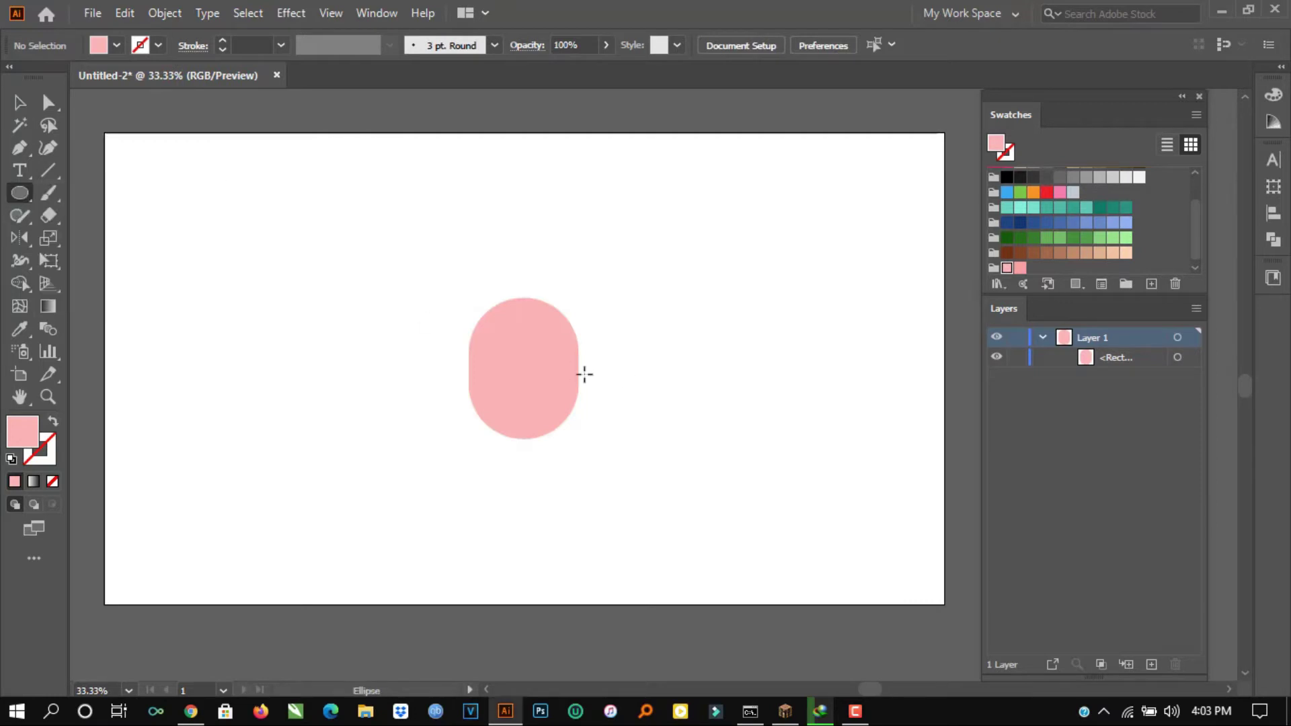
mouse_move(579, 368)
left_mouse_down()
mouse_move(596, 380)
mouse_move(631, 364)
mouse_move(656, 328)
mouse_move(650, 340)
left_mouse_up()
scroll(579, 380, "up", 2)
left_click_drag(666, 306, 628, 404)
left_click(720, 369, "ctrl")
left_click(631, 369, "ctrl")
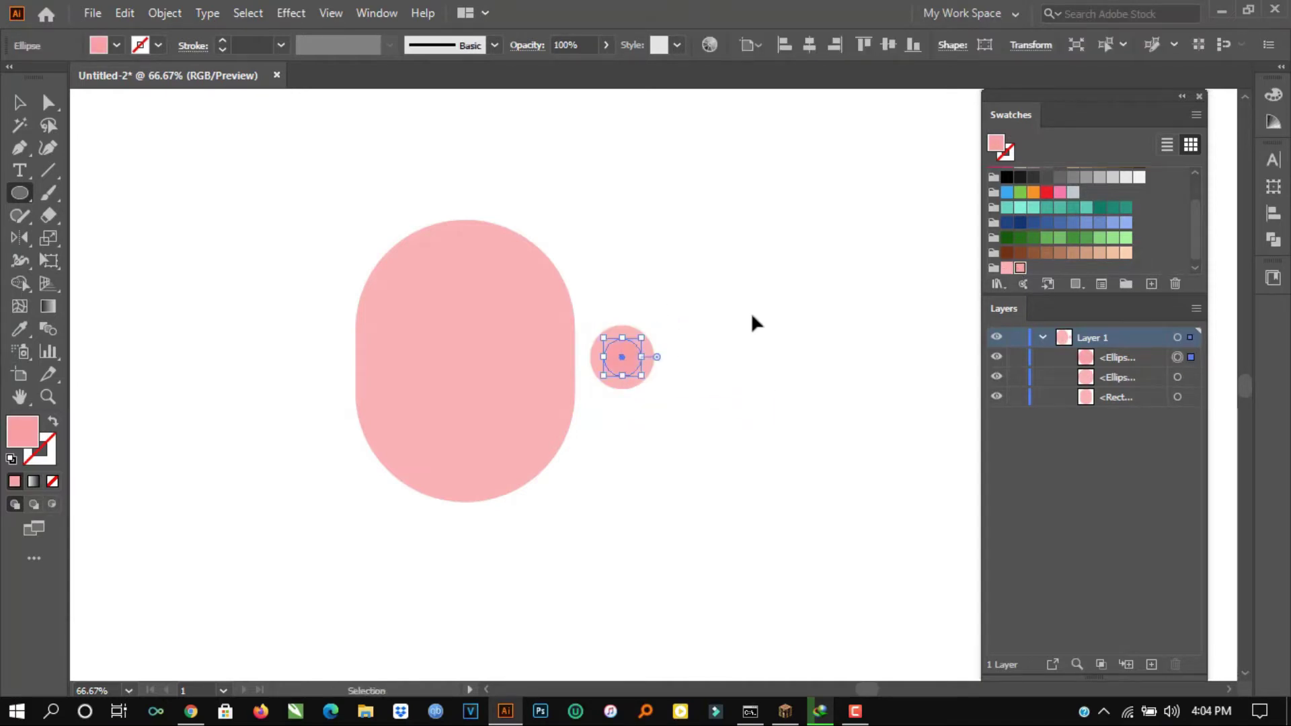
Step: Send both ear circles behind the head and place an ear on each side, half covered by the head's edge
mouse_move(678, 290)
left_mouse_down()
mouse_move(680, 317)
mouse_move(634, 417)
mouse_move(635, 372)
left_mouse_up()
right_click(635, 370)
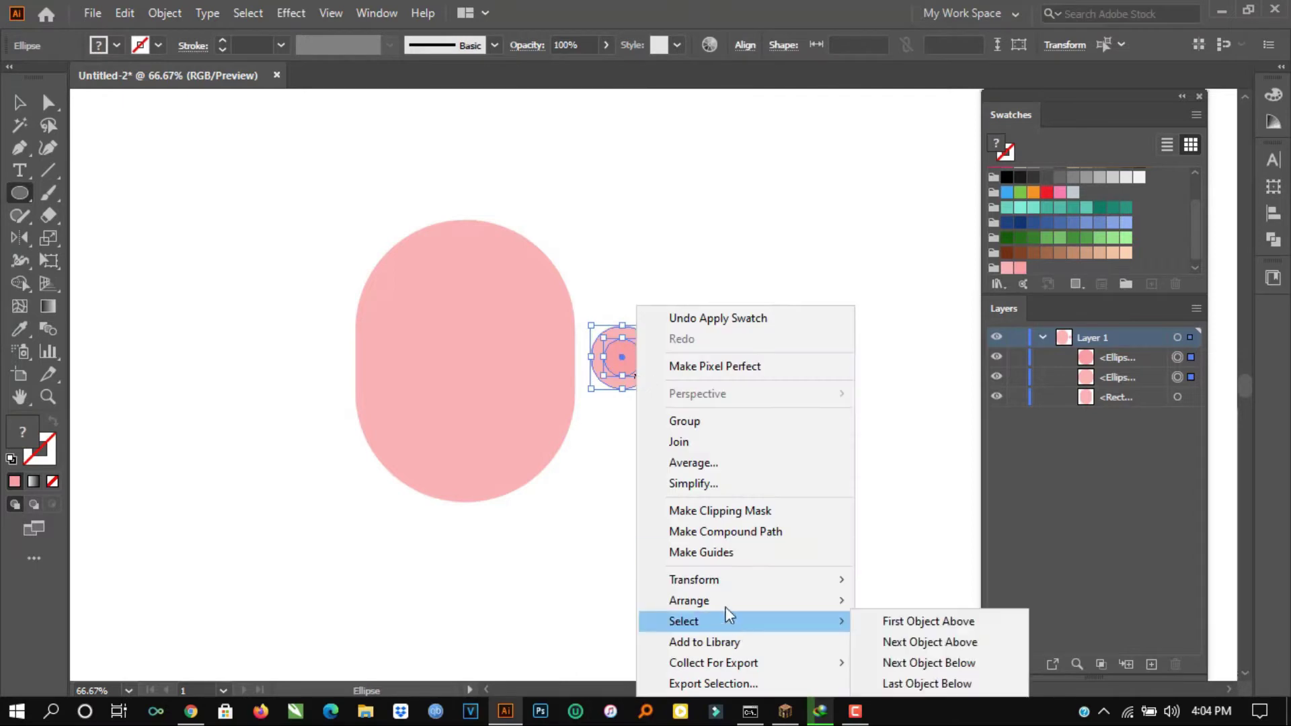
mouse_move(730, 586)
left_click(934, 660)
key("v")
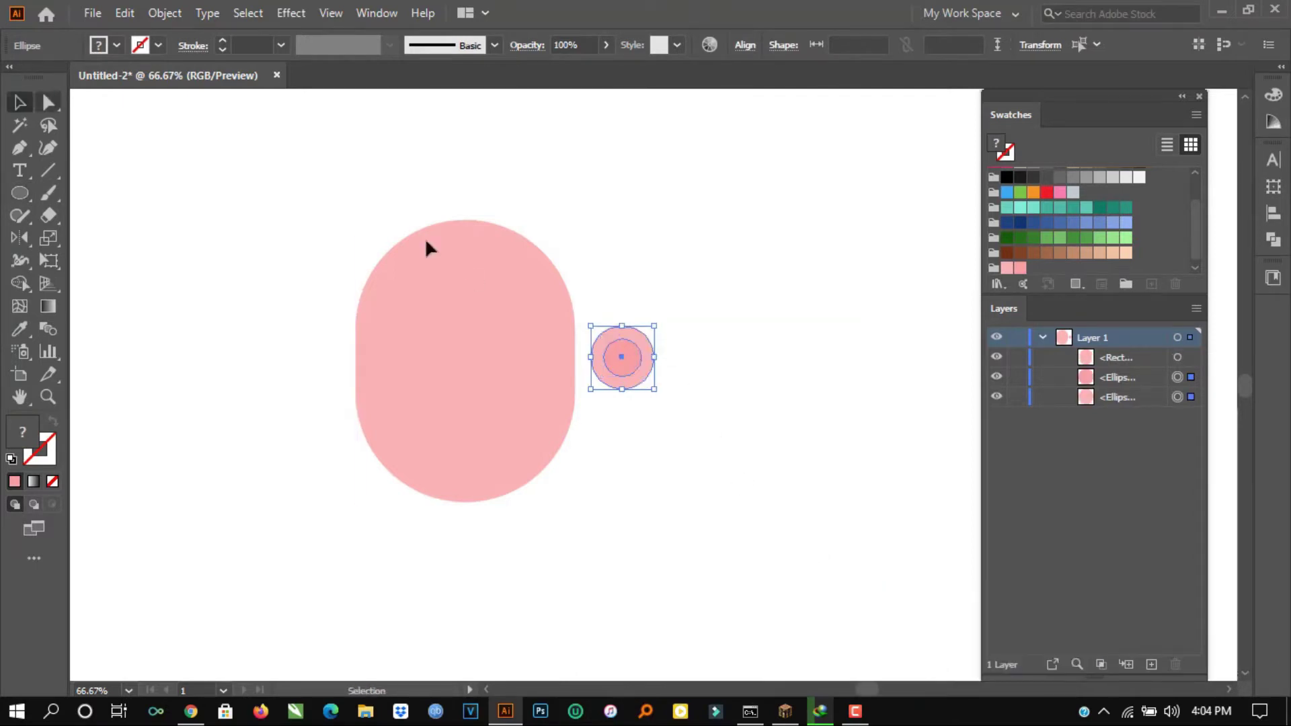
left_click_drag(590, 362, 362, 369)
scroll(772, 435, "right", 1)
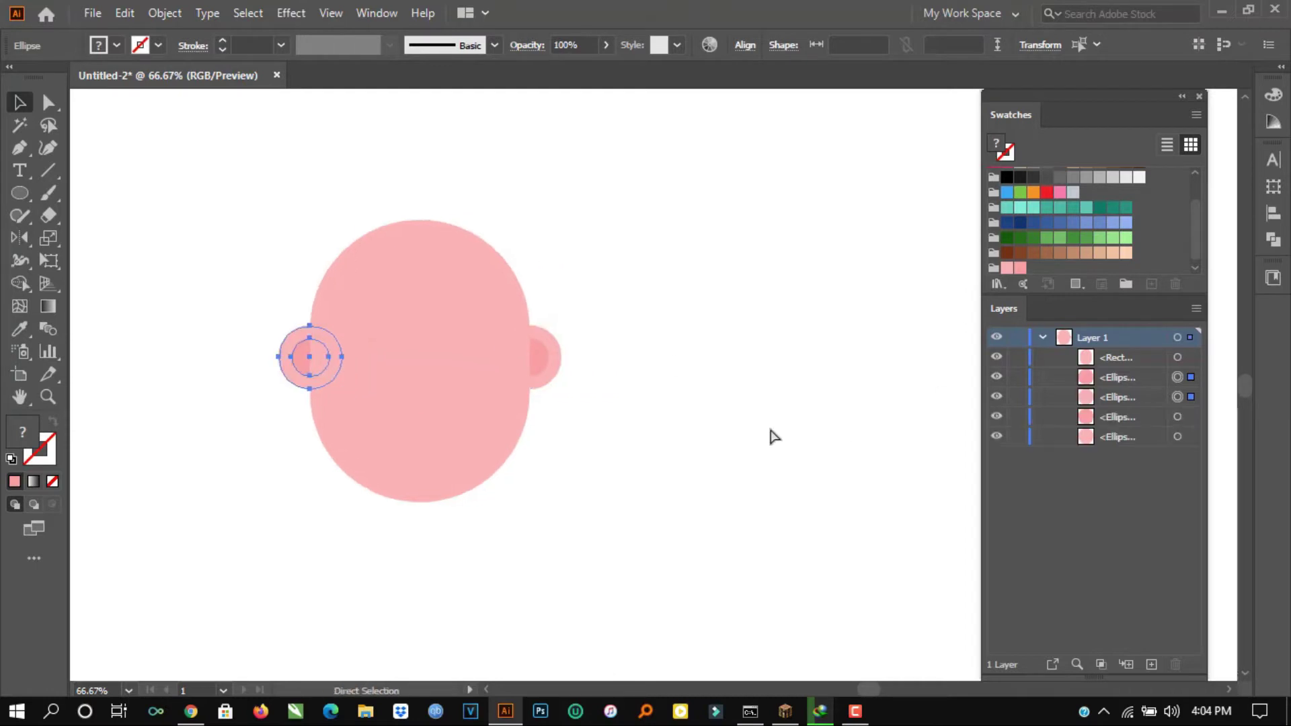
Step: Select both ears together and move them slightly lower along the sides of the head
scroll(772, 435, "left", 3)
scroll(600, 416, "up", 1)
left_click_drag(718, 370, 836, 302)
left_click(339, 299, "shift")
left_click(837, 306)
key("ctrl+minus")
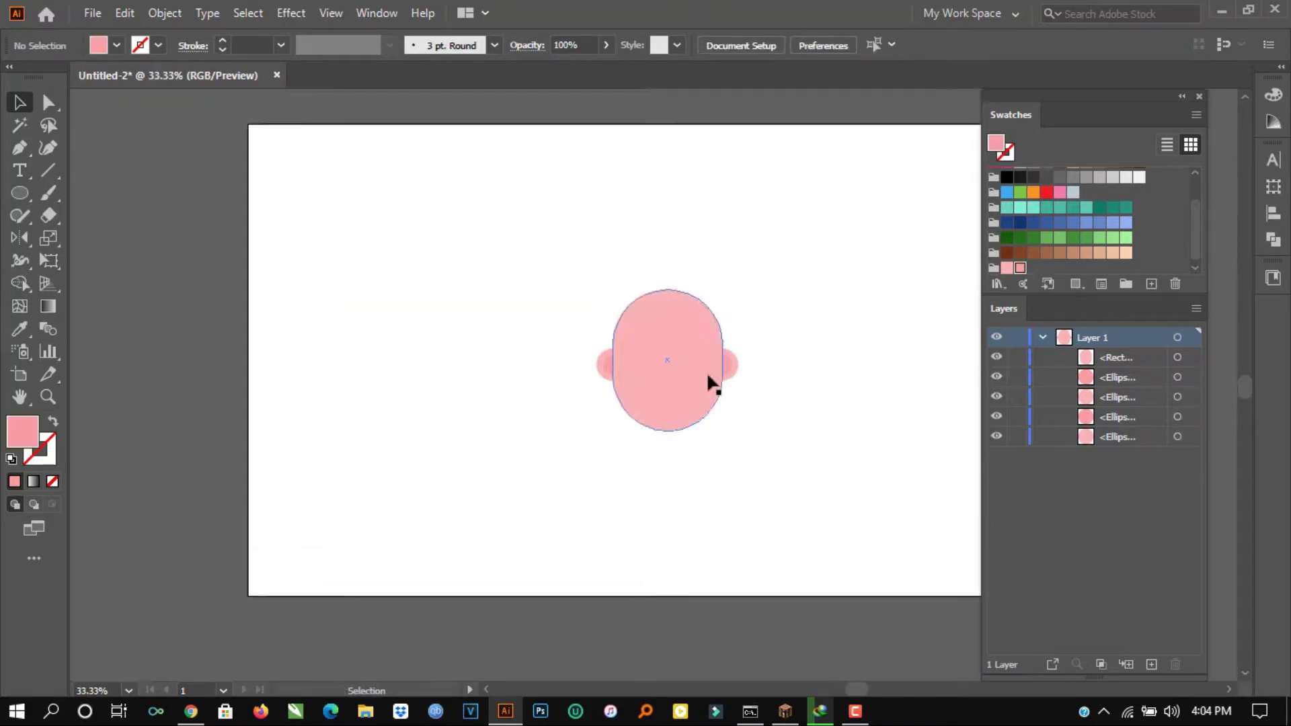
Step: Draw a narrow vertical rectangle about 17 px wide on the left half of the face for an eye
scroll(780, 361, "up", 2)
left_click_drag(19, 193, 101, 195)
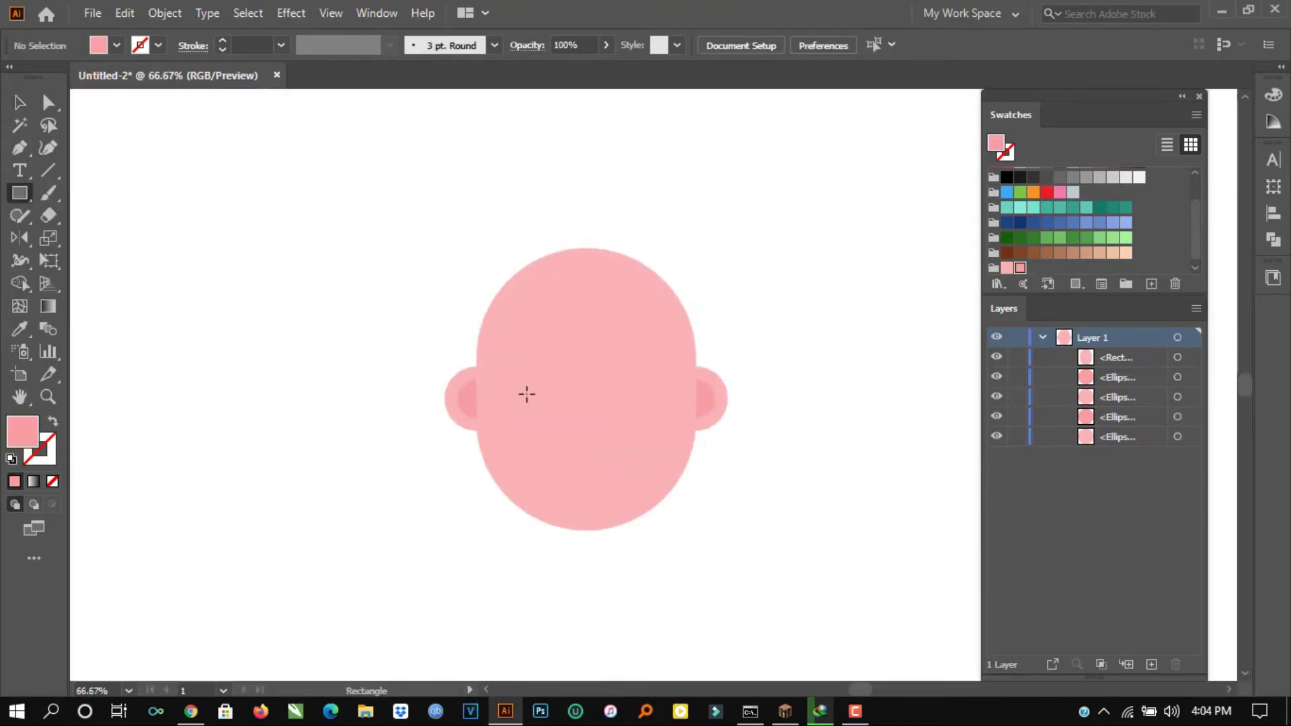
scroll(519, 385, "up", 1)
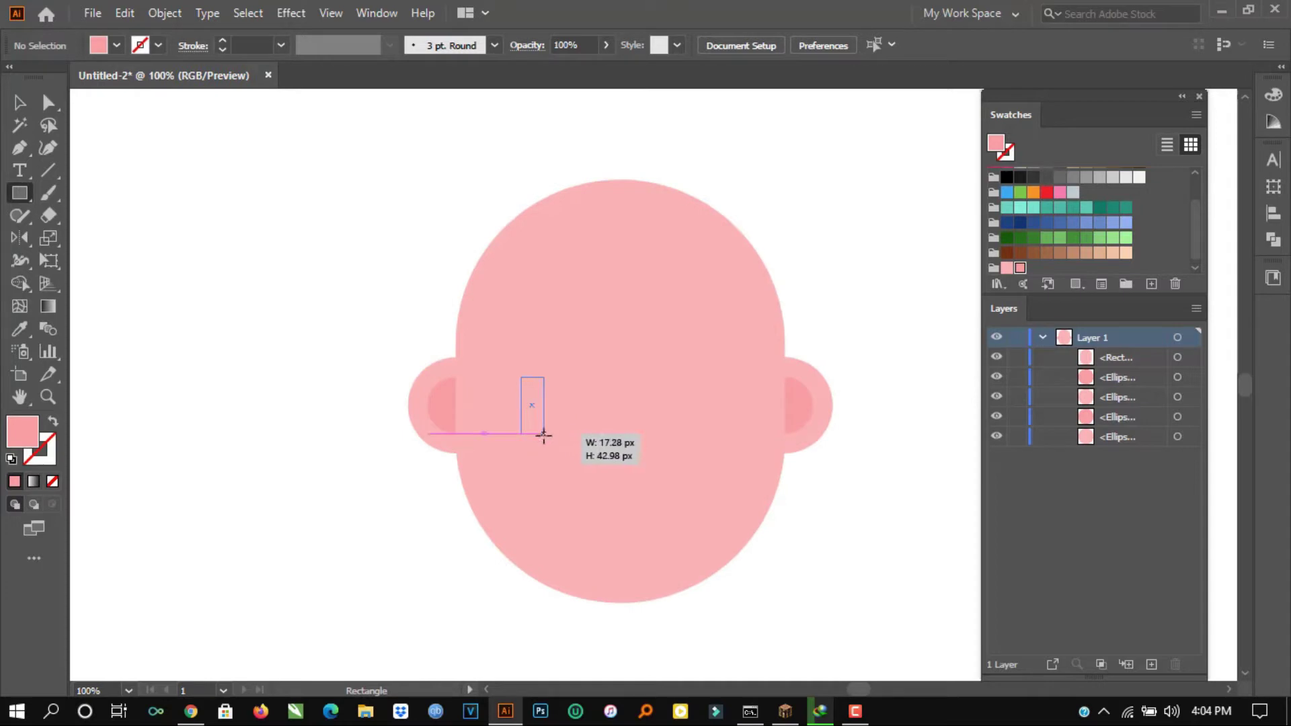
left_click_drag(542, 439, 679, 418)
scroll(542, 437, "right", 2)
key("ctrl+z")
scroll(470, 418, "up", 2)
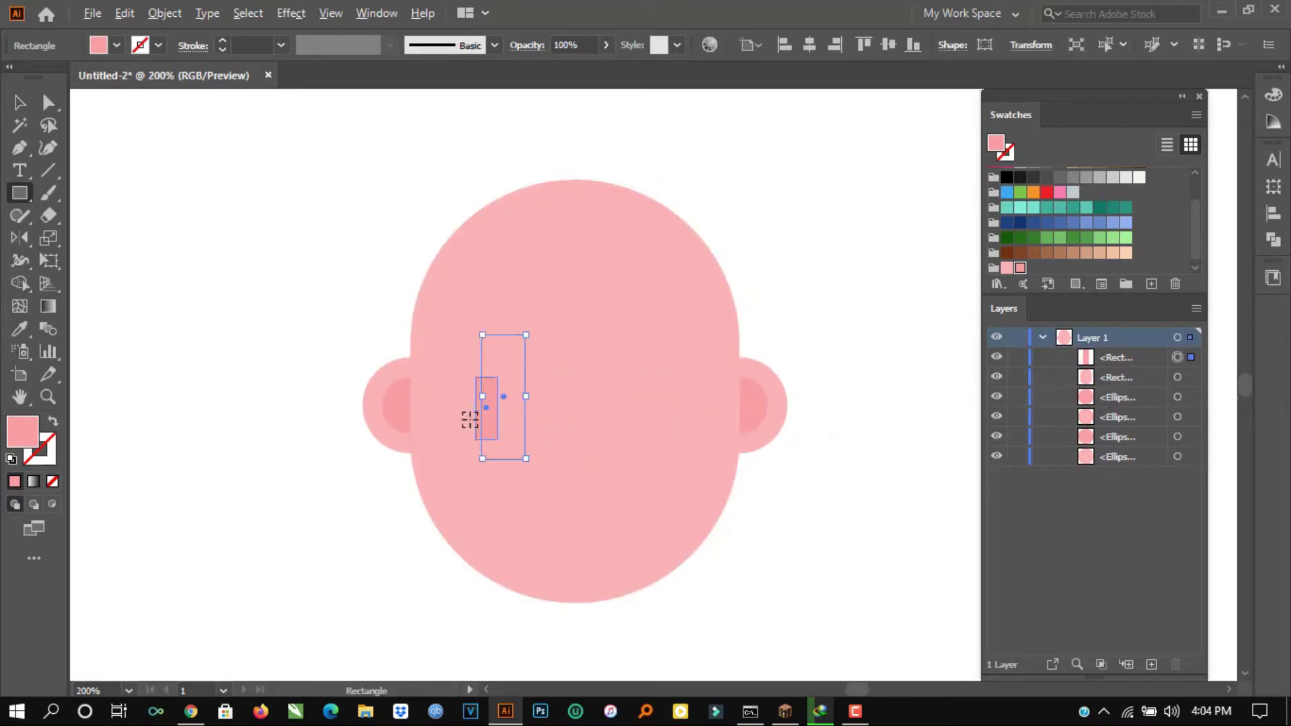
Step: Fully round the eye rectangle's corners and duplicate it horizontally onto the other half of the face
left_click_drag(512, 446, 495, 330)
scroll(381, 412, "left", 3)
left_click_drag(379, 437, 745, 437)
scroll(648, 391, "right", 2)
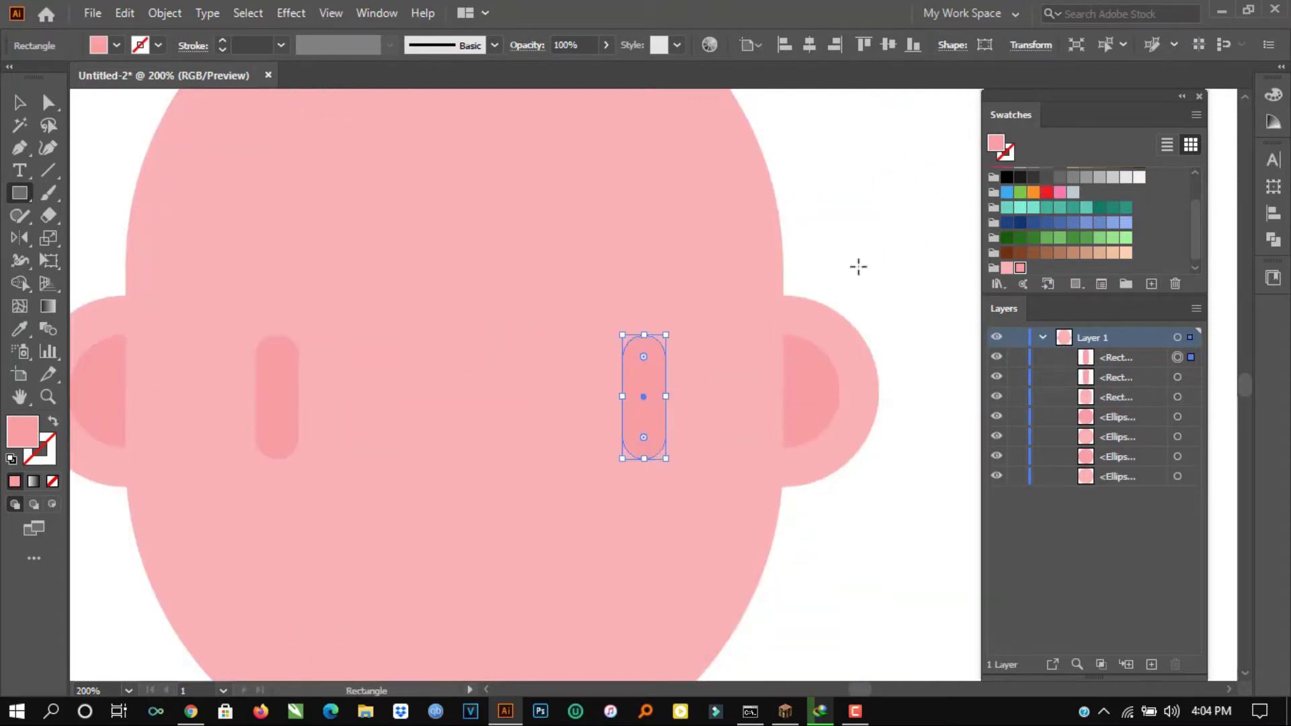
Step: Select both eyes and fill them with the dark gray swatch
left_click(276, 375, "shift")
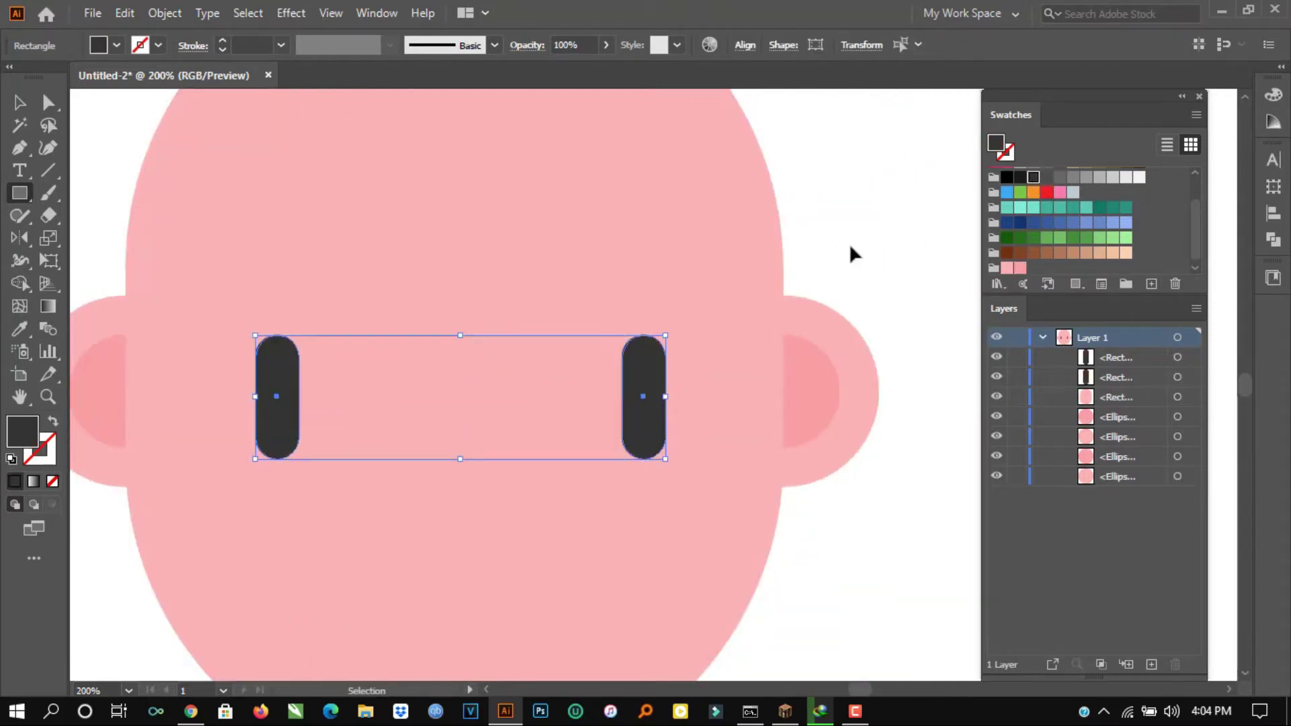
left_click(849, 243, "ctrl")
scroll(849, 243, "down", 4)
scroll(849, 243, "up", 2)
scroll(819, 281, "right", 2)
scroll(840, 348, "up", 2)
scroll(840, 348, "up", 1)
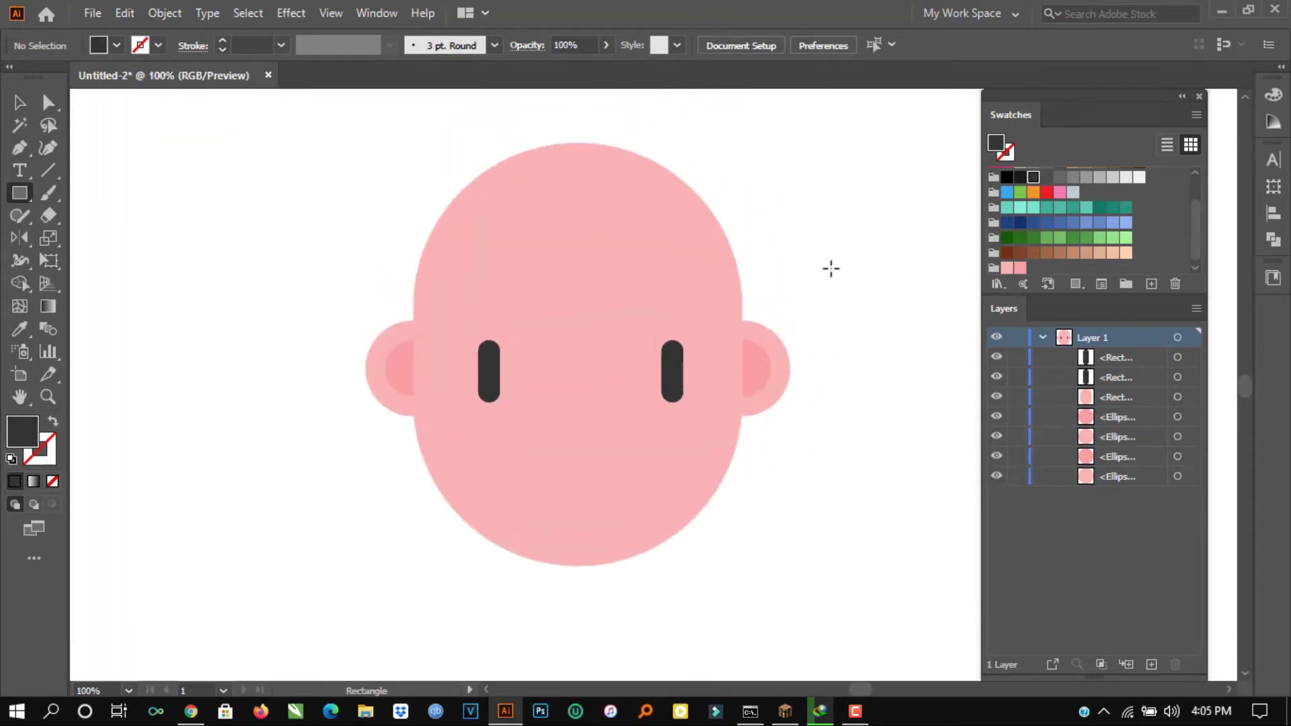
Step: Draw a dark gray circle beside the head with the Ellipse tool as the base of the mouth
key("ctrl+minus")
scroll(830, 265, "right", 1)
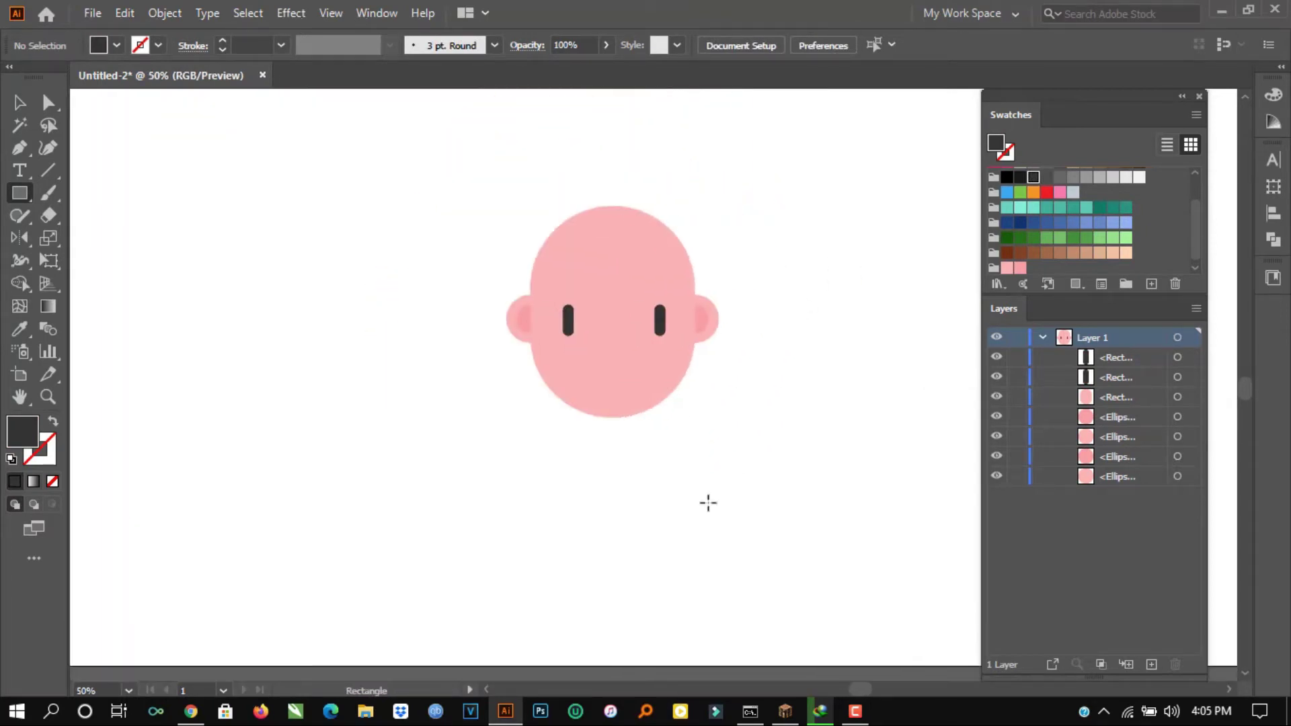
left_click(19, 192)
left_click(128, 239)
scroll(695, 374, "up", 1)
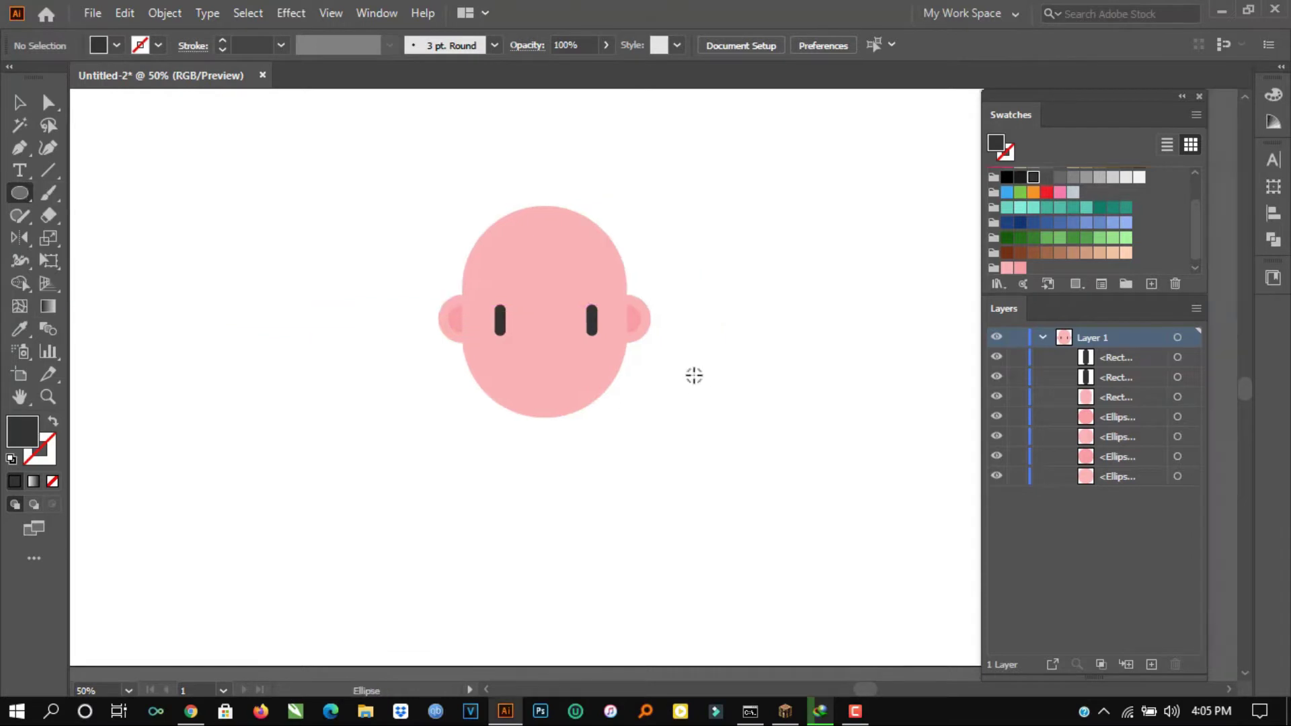
left_click_drag(750, 344, 787, 363)
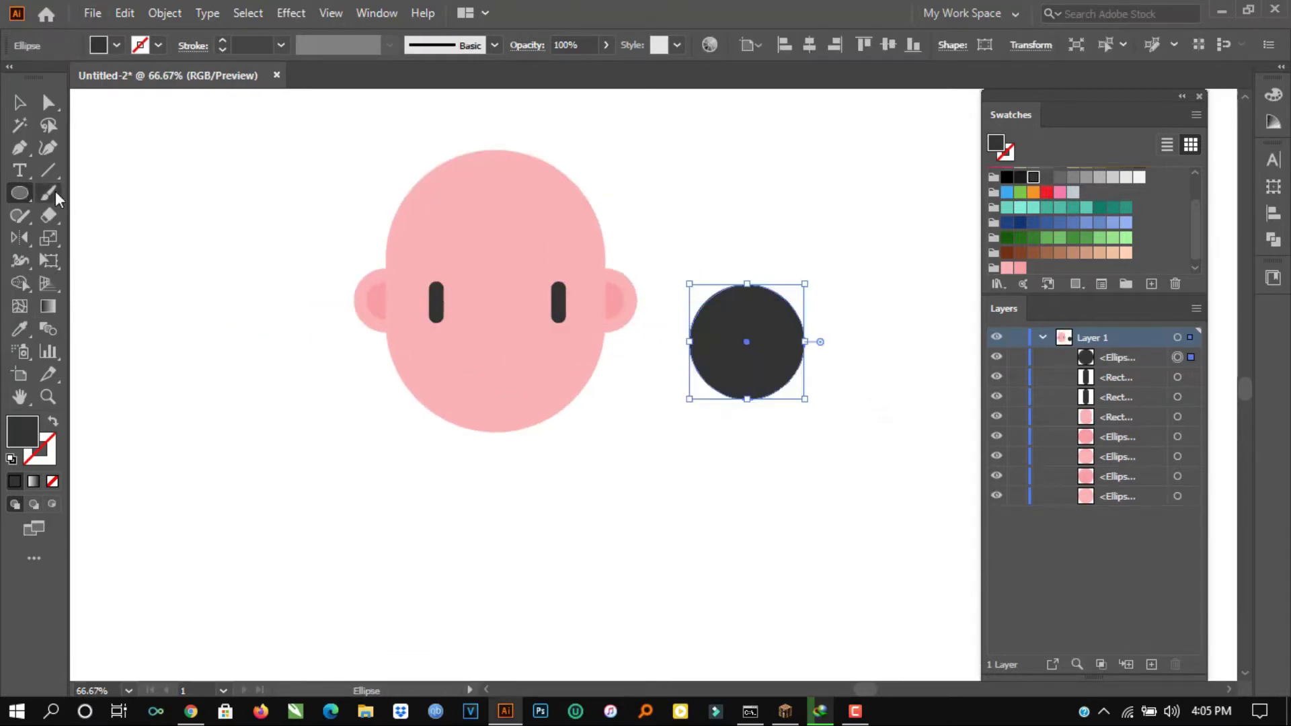
Step: Draw a wide rectangle covering the upper half of the dark circle and select both shapes
scroll(733, 322, "up", 1)
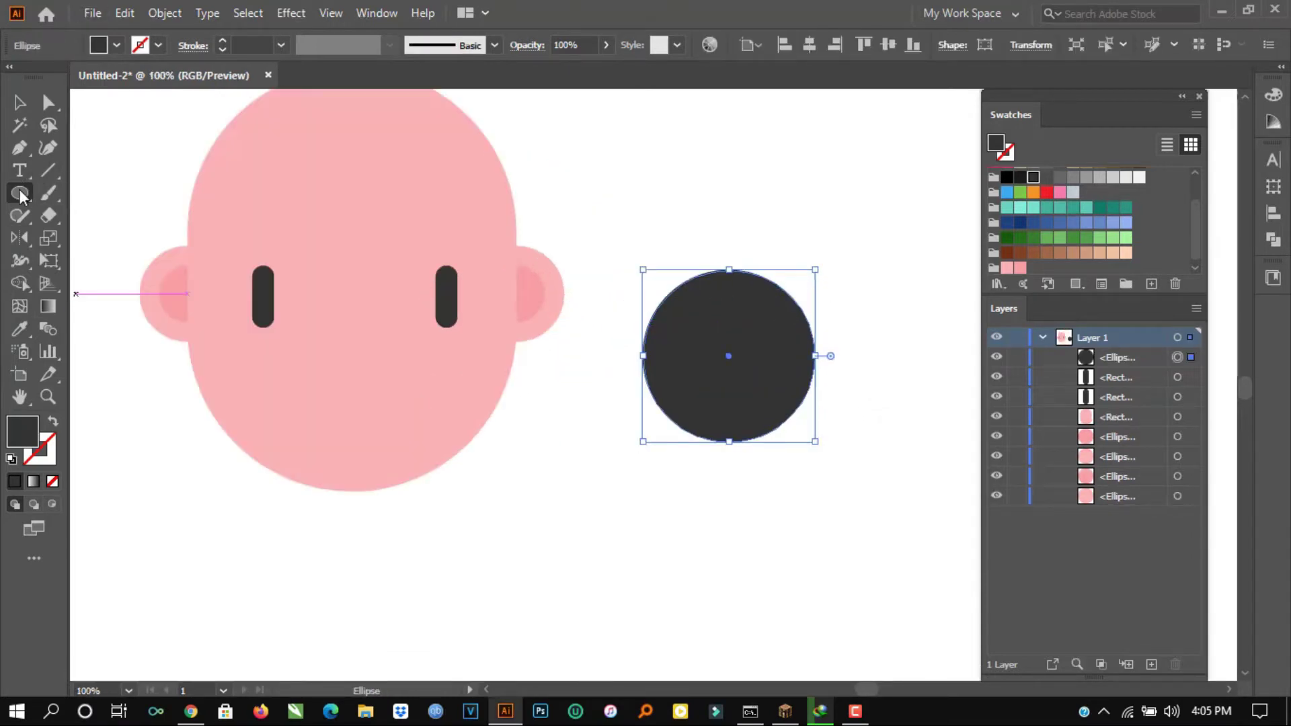
left_click_drag(20, 195, 67, 191)
left_click_drag(589, 246, 852, 355)
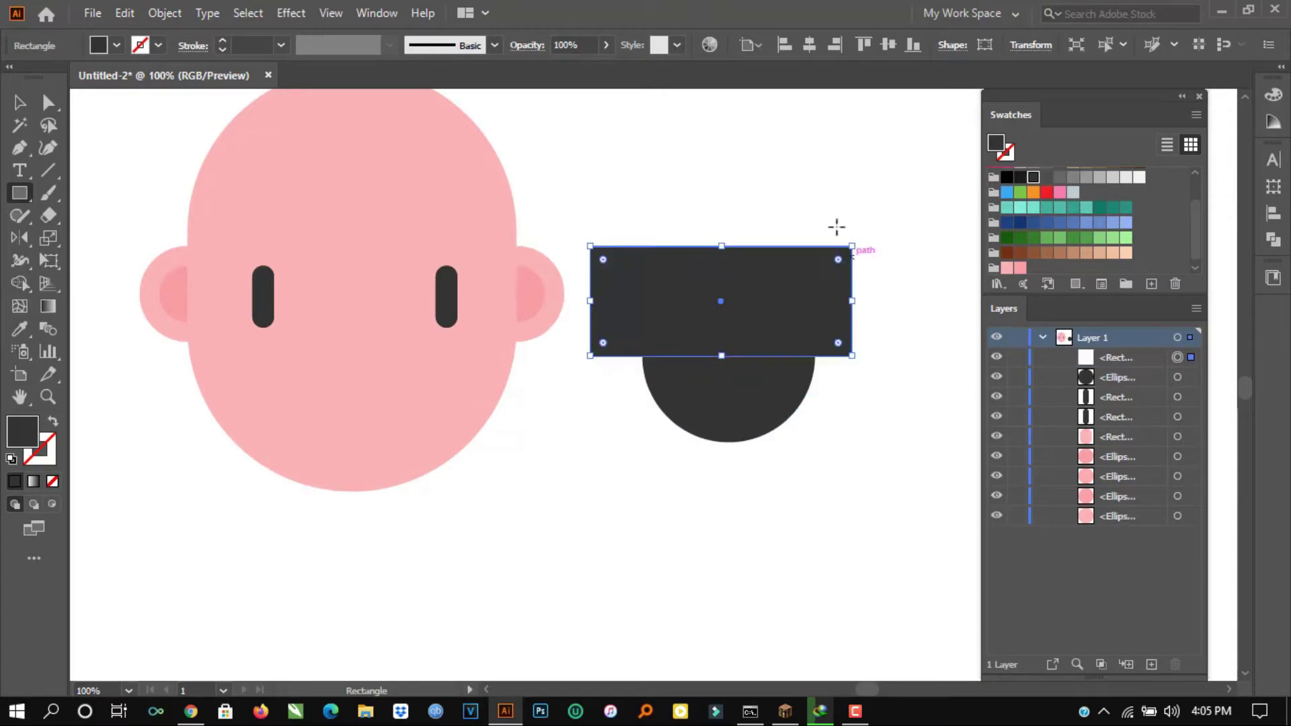
key("v")
left_click(728, 403, "shift")
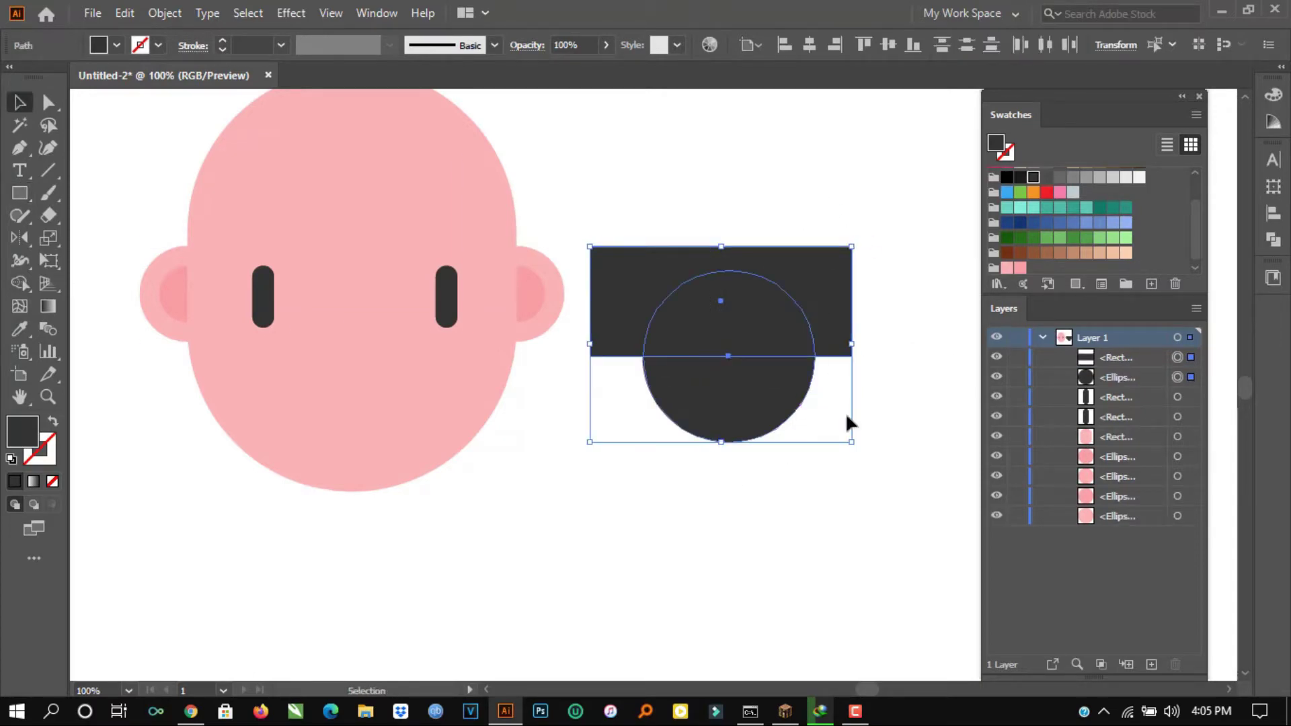
Step: Duplicate the wide rectangle directly above the original as a spare shape
scroll(803, 316, "up", 1)
key("ctrl+shift+a")
left_click(831, 380)
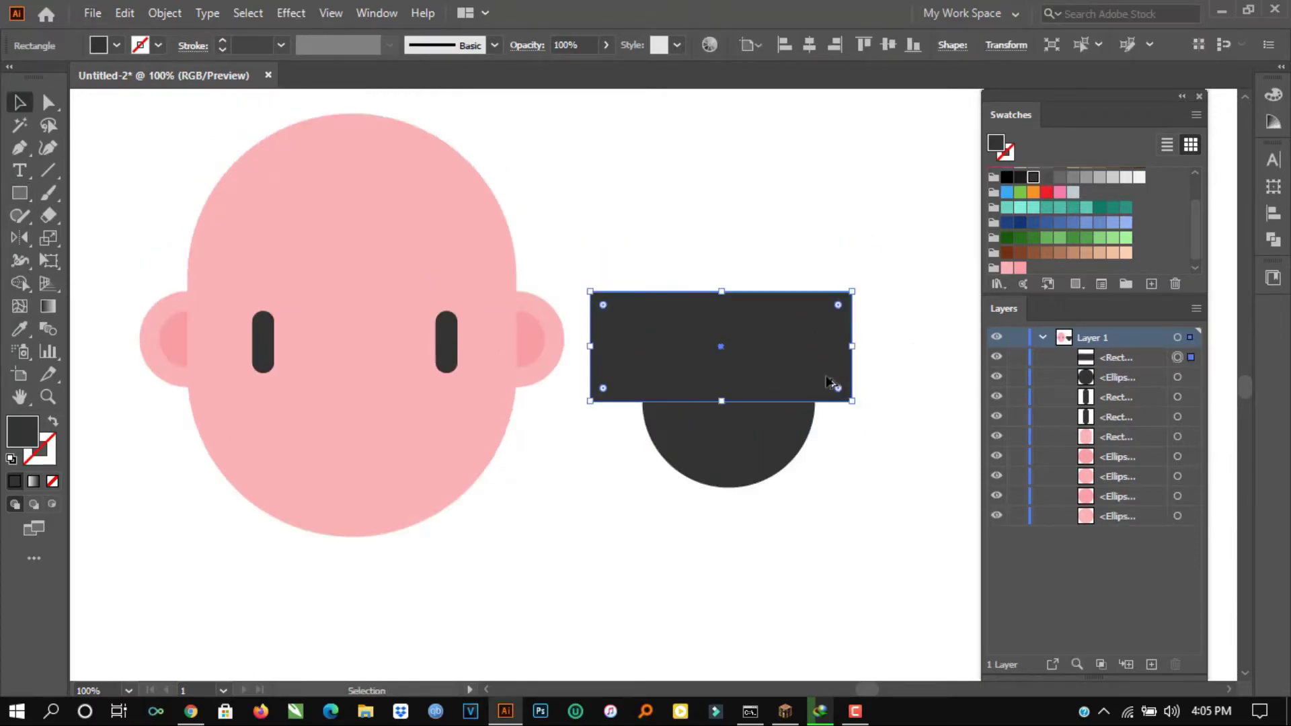
left_click_drag(821, 345, 827, 288)
left_click_drag(824, 283, 849, 229)
key("ctrl+z")
Step: Split the circle along the lower rectangle's bottom edge with the Shape Builder tool
left_click_drag(868, 334, 720, 506)
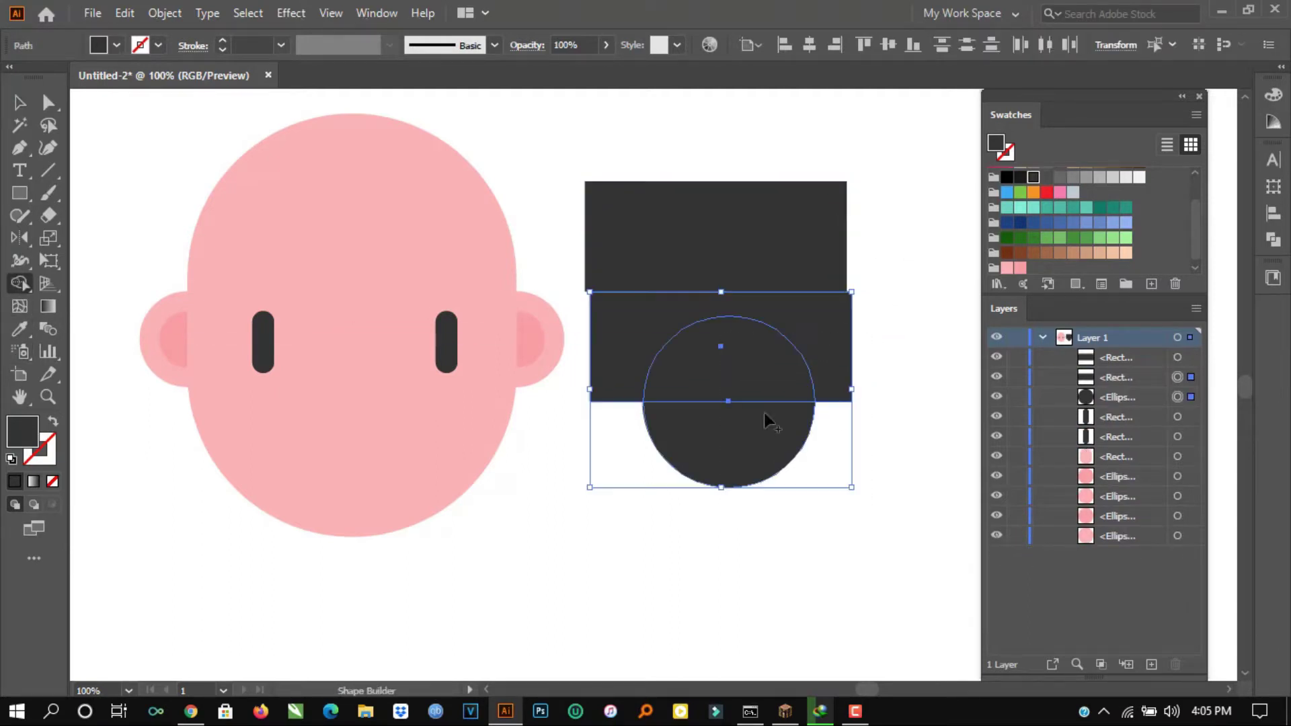
left_click(755, 446)
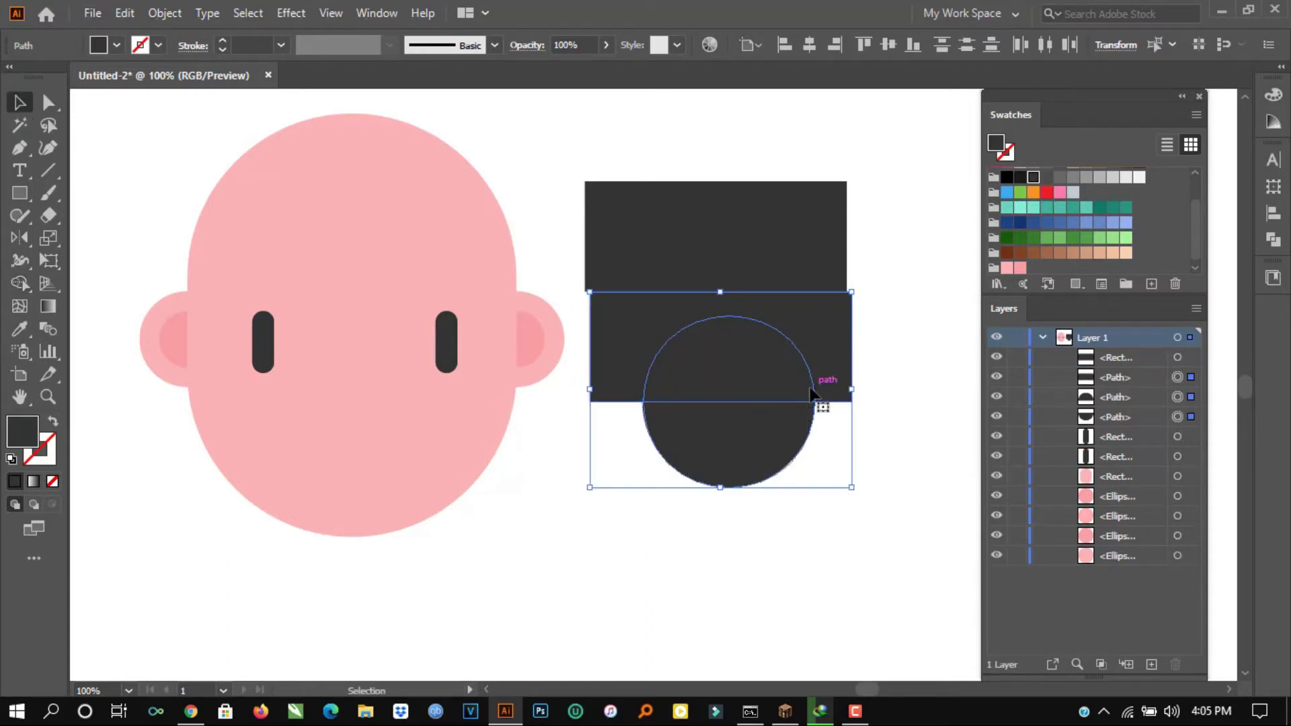
left_click_drag(811, 393, 849, 592)
key("ctrl+z")
left_click(889, 454)
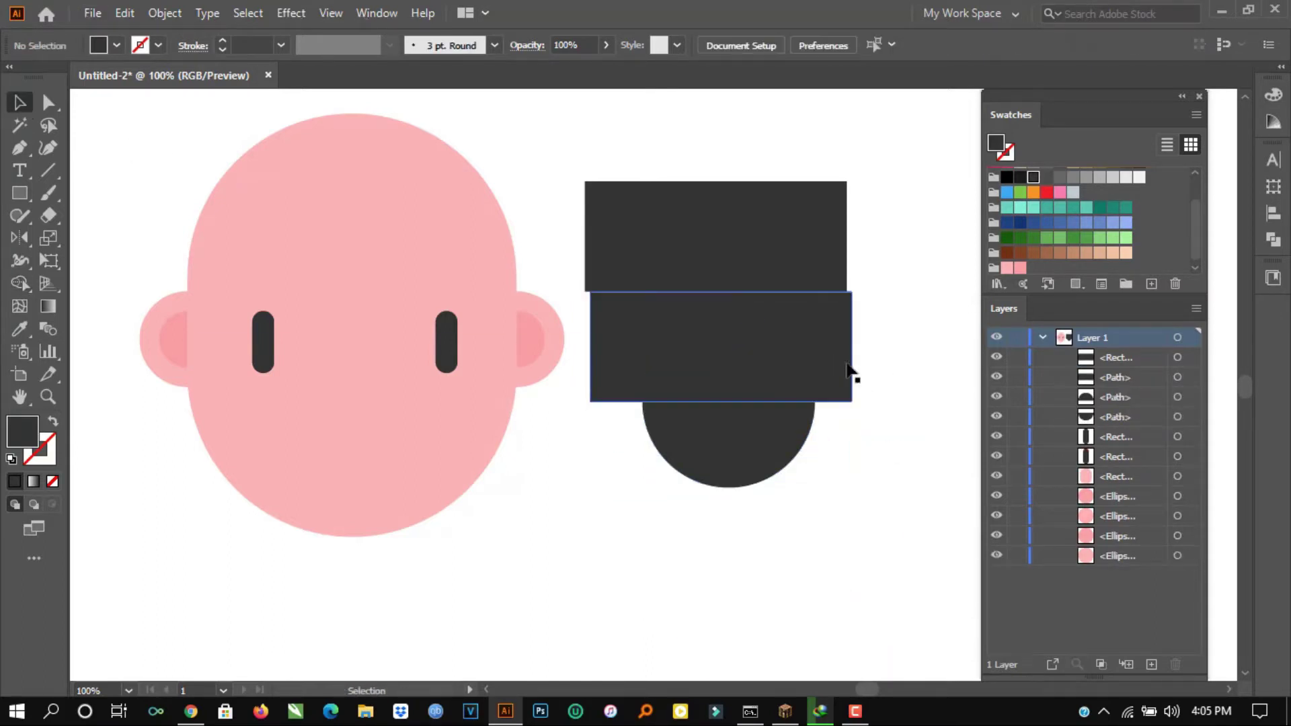
Step: Move the lower half-circle clear and delete the original rectangle together with the upper half-circle
left_click(808, 369)
left_click_drag(773, 430, 761, 522)
left_click_drag(840, 432, 703, 365)
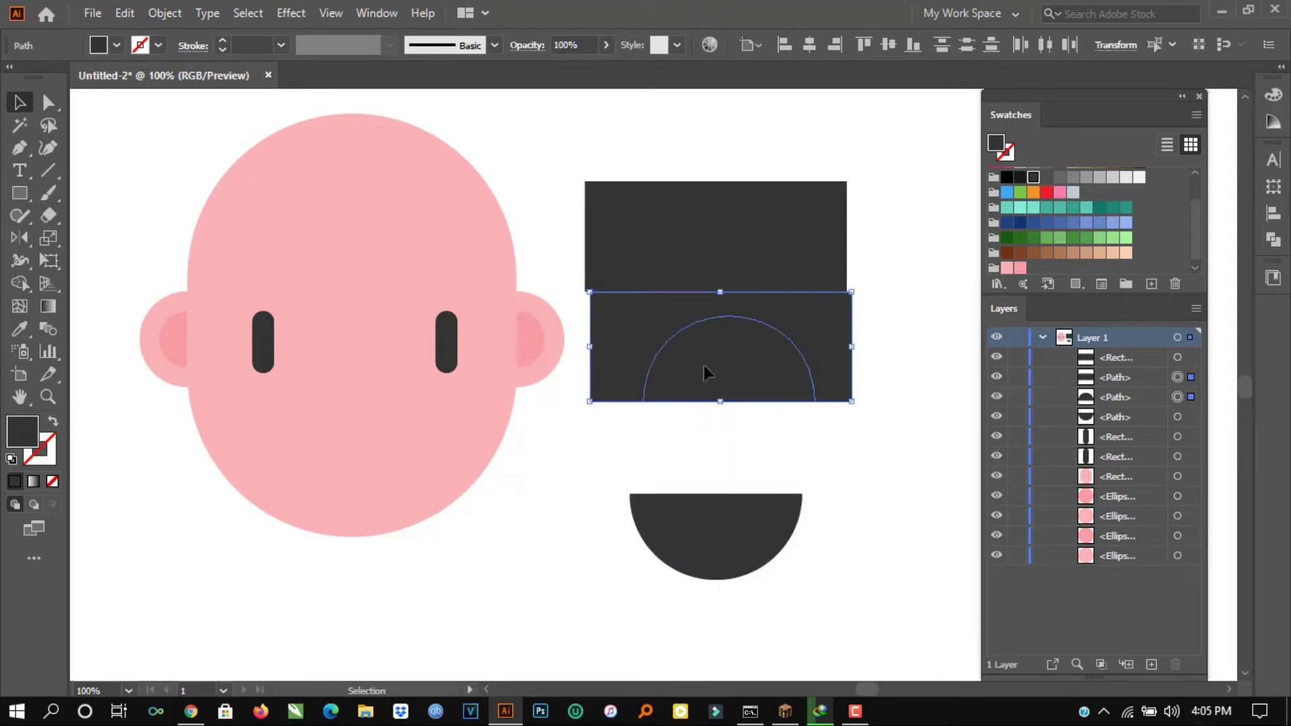
key("Delete")
Step: Bring the half-circle and the spare rectangle together so the rectangle overlaps a thin strip of the half-circle's flat top
scroll(724, 384, "up", 1)
left_click_drag(723, 571, 720, 292)
left_click_drag(721, 291, 680, 316)
Step: Remove the rectangle area outside the half-circle with Shape Builder, leaving a thin teeth strip along the mouth's top
left_click(20, 283)
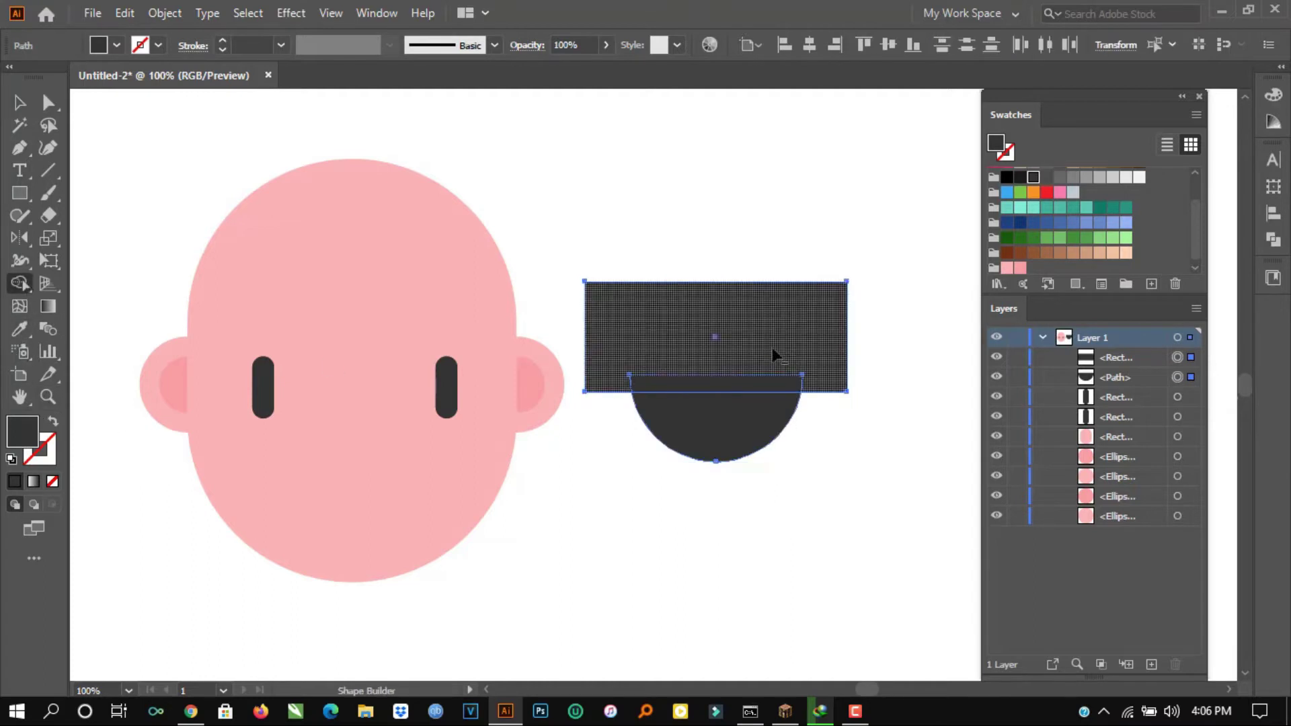
left_click(811, 367, "alt")
key("ctrl+shift+a")
scroll(722, 386, "up", 1)
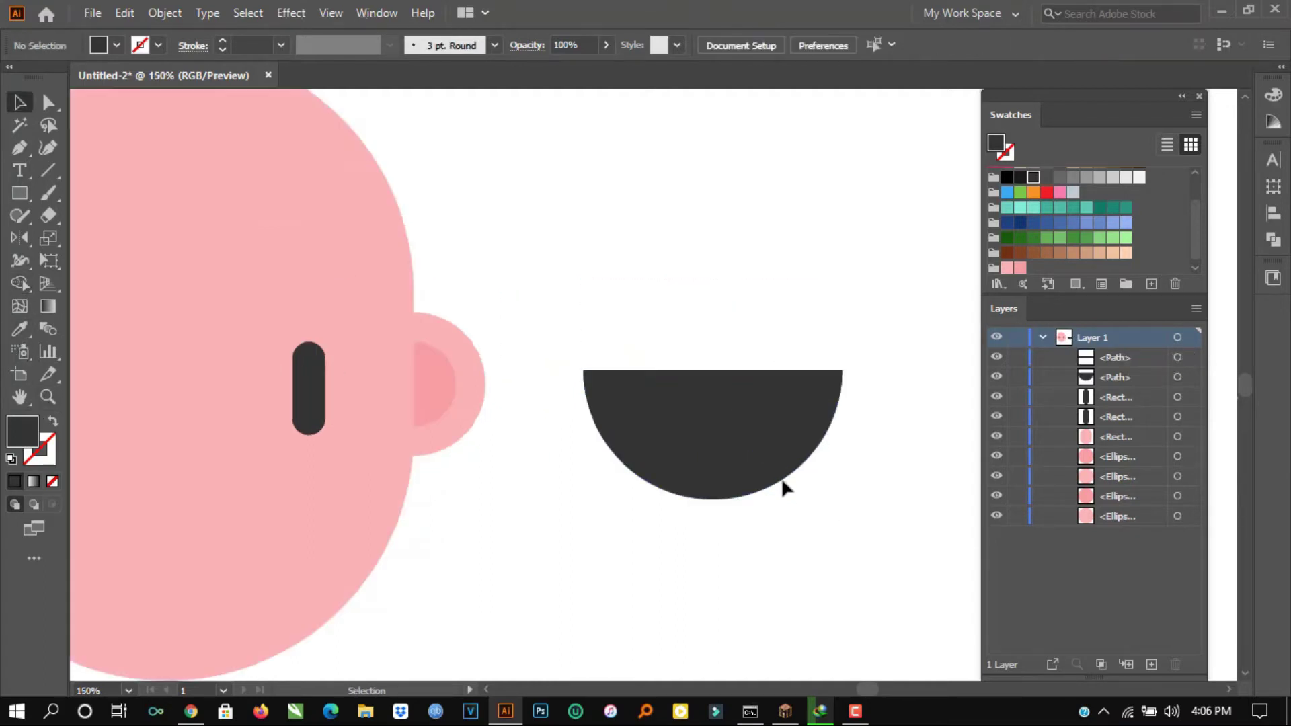
Step: Fill the half-circle mouth with dark red #7c2929
left_click(777, 476)
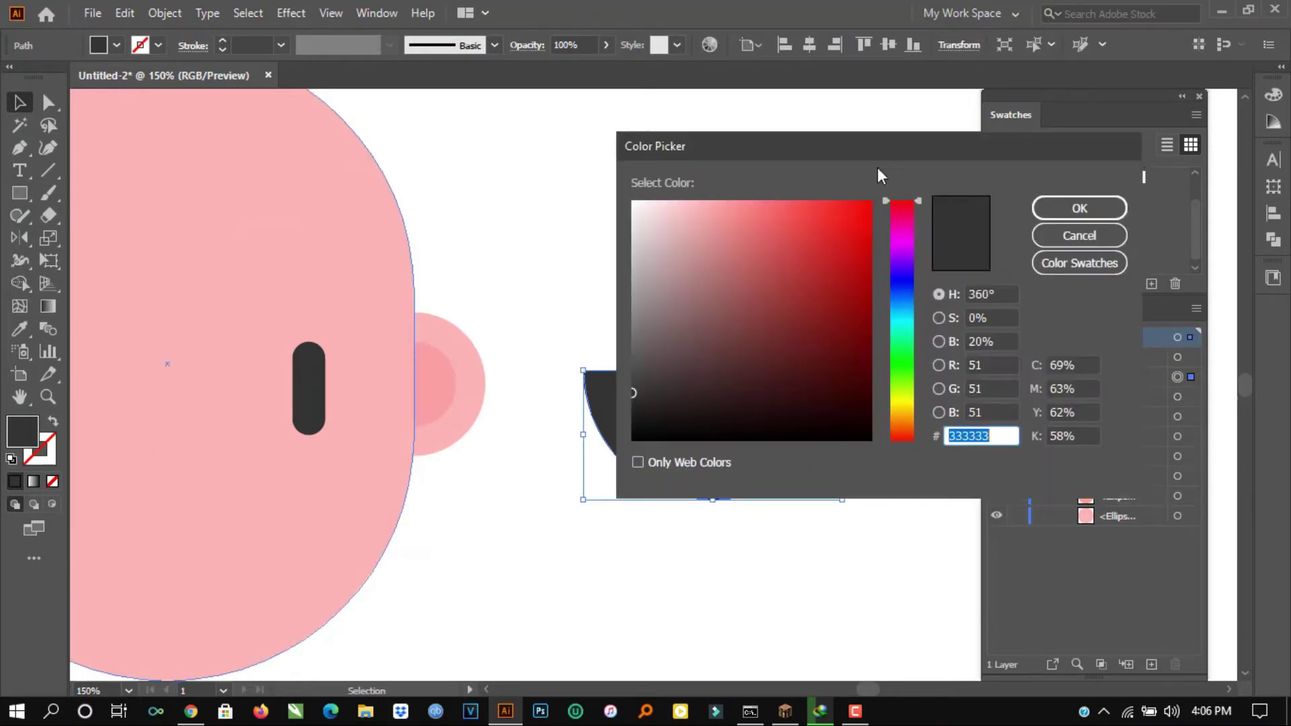
left_click(786, 240)
mouse_move(773, 264)
left_mouse_down()
mouse_move(798, 289)
mouse_move(791, 311)
left_mouse_up()
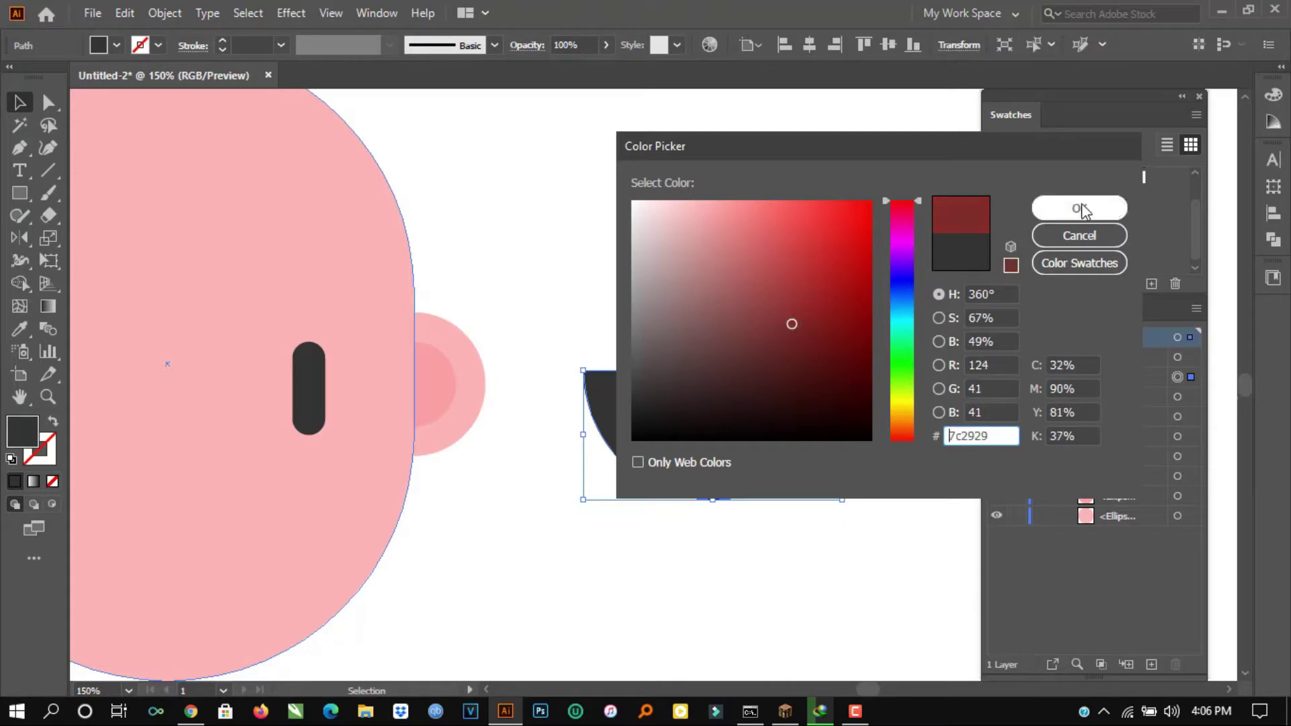
left_click(1080, 208)
Step: Fill the thin teeth strip at the top of the mouth with the lightest gray swatch
left_click(796, 382)
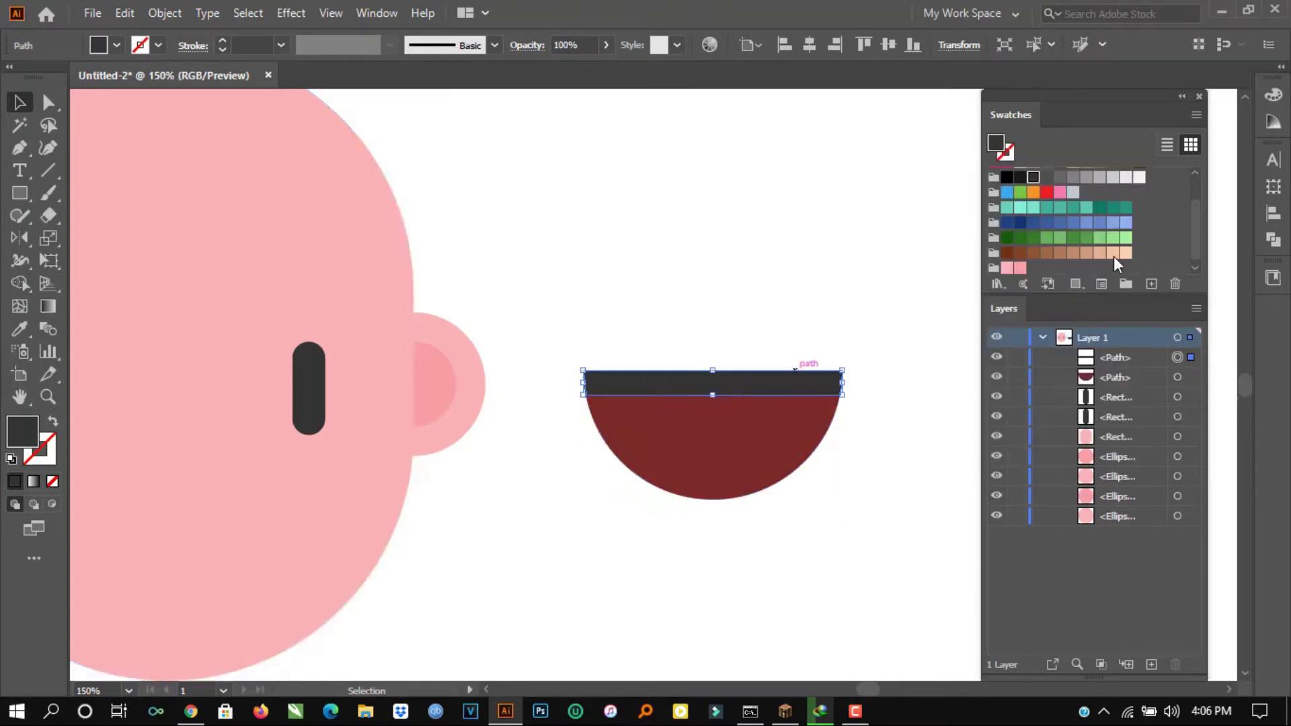
left_click(1139, 178)
left_click(769, 248)
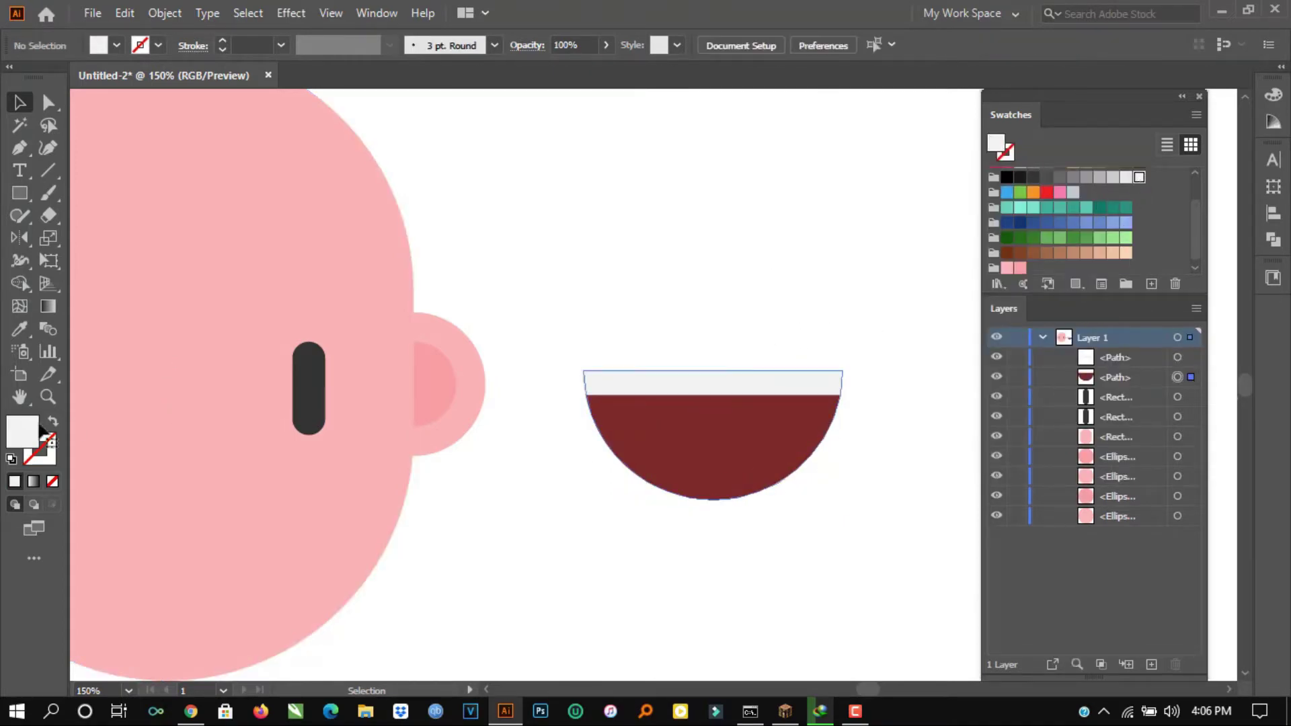
Step: Change the half-circle mouth's fill to a more saturated red, #932222
double_click(21, 435)
left_click_drag(805, 257, 818, 300)
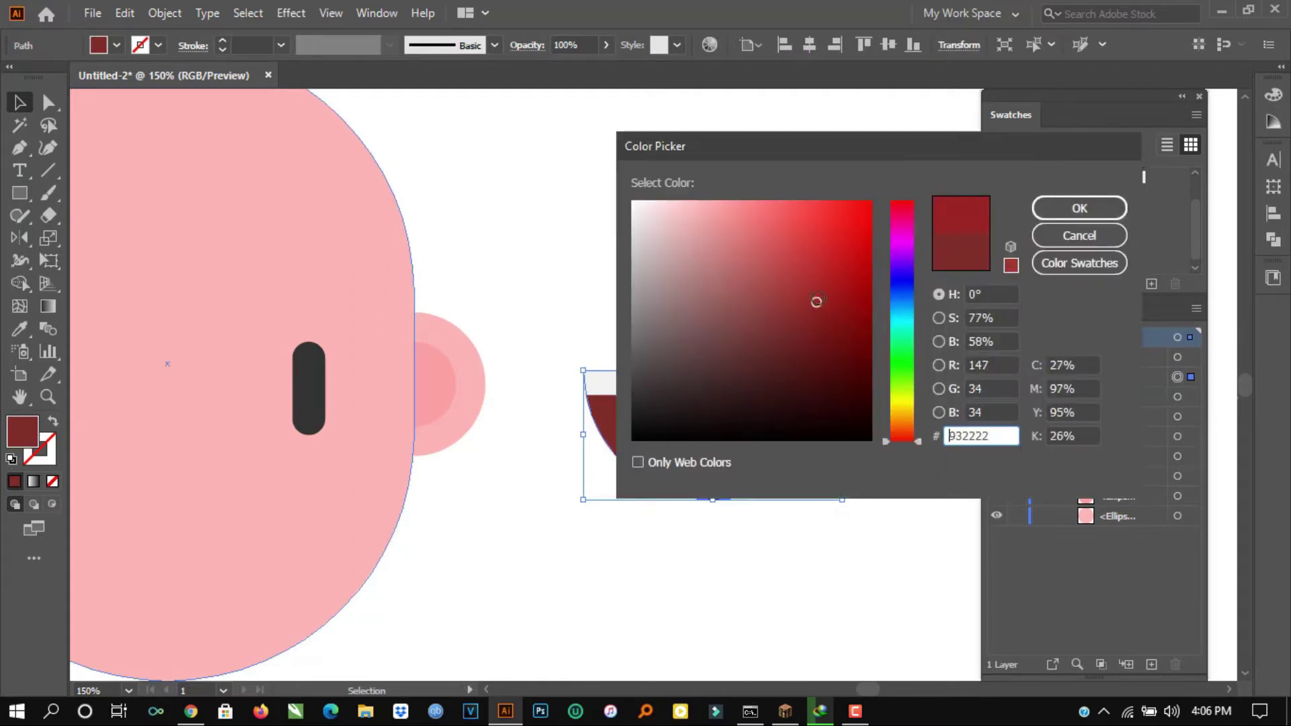
left_click(1076, 210)
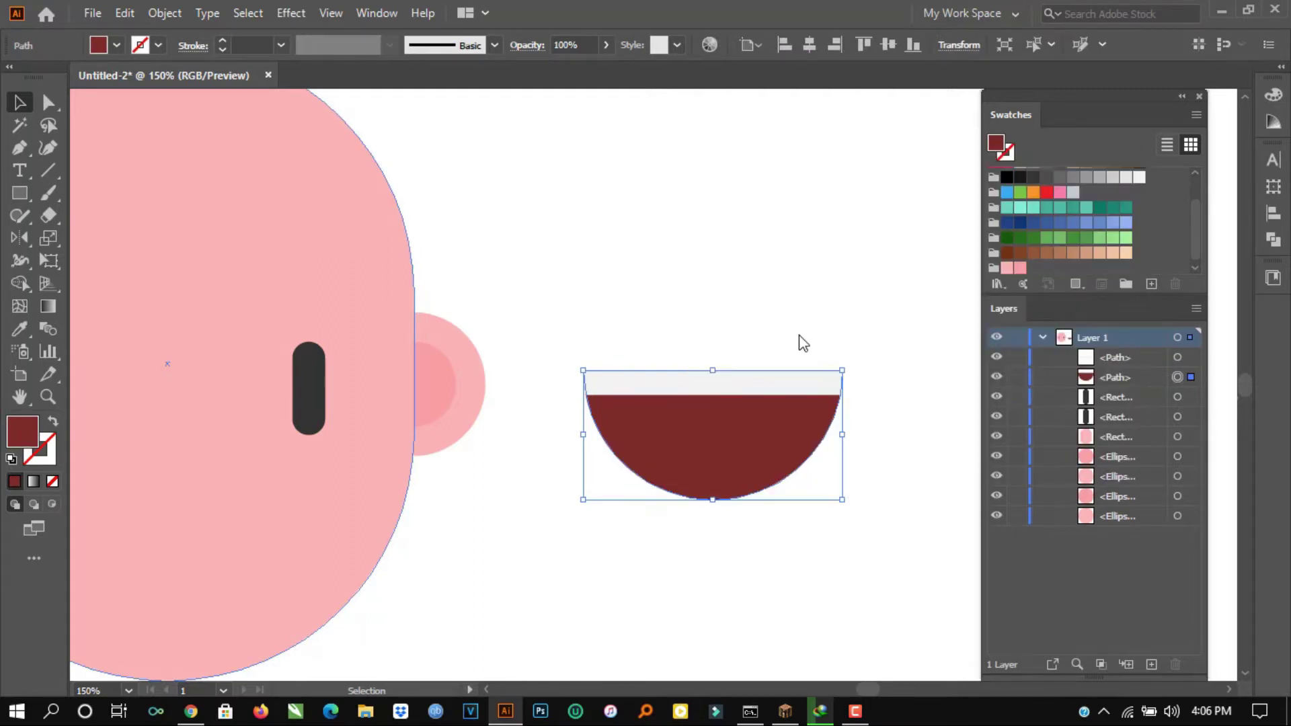
left_click(786, 285)
Step: Select the mouth and teeth together and scale them down proportionally to roughly half their size
scroll(800, 286, "down", 4)
scroll(785, 337, "up", 5)
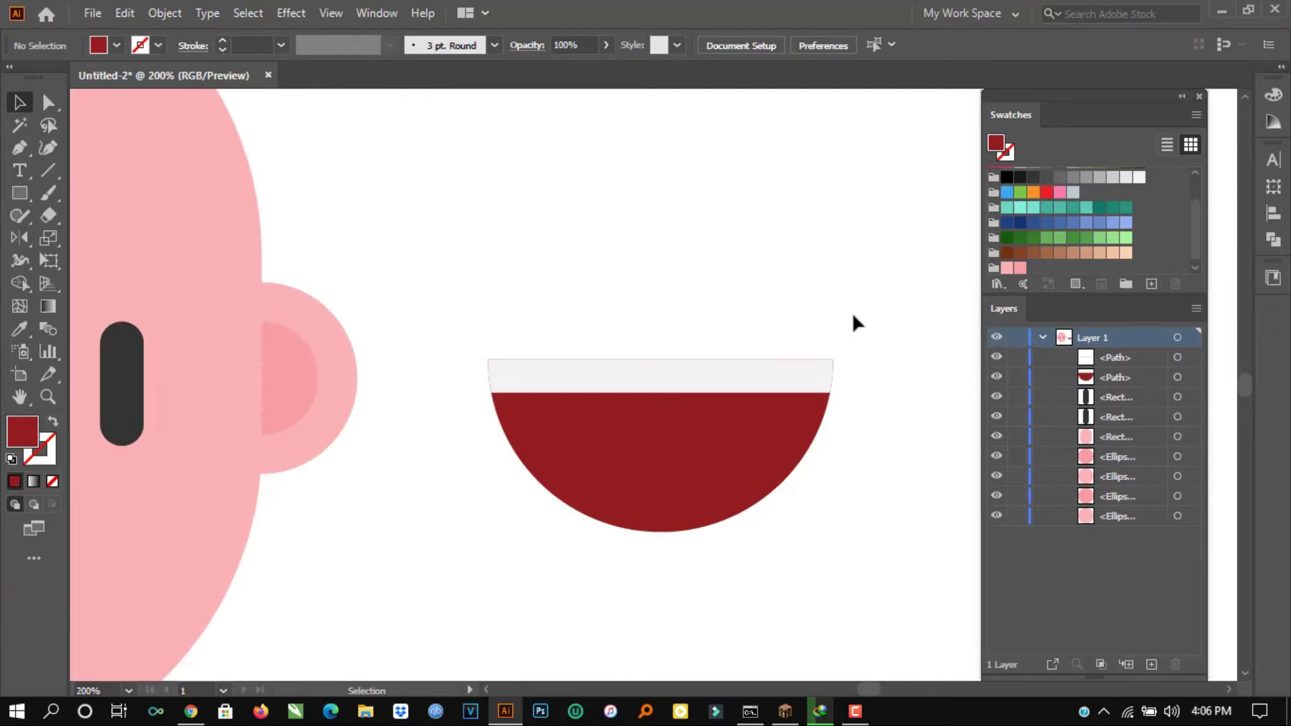
left_click_drag(853, 316, 773, 533)
left_click_drag(833, 360, 822, 405)
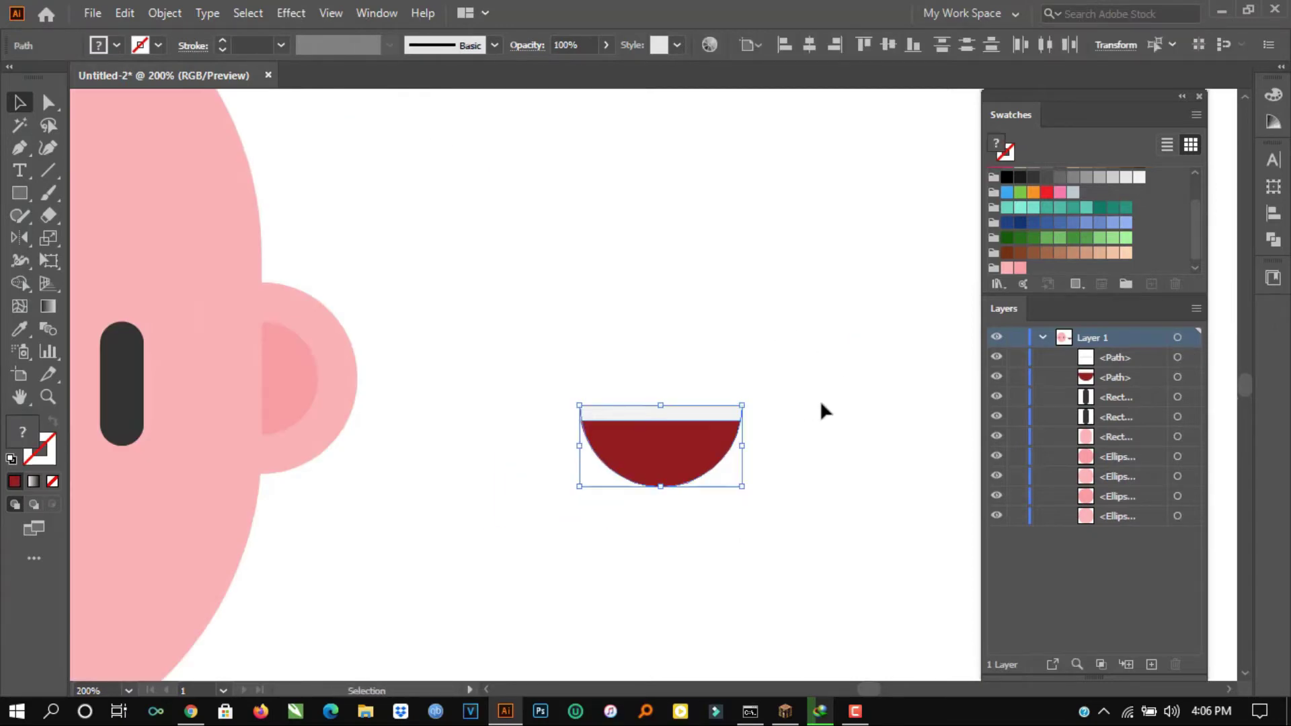
Step: Draw a circle overlapping the lower part of the half-circle mouth as the base for a tongue
left_click_drag(784, 351, 515, 583)
left_click(671, 512)
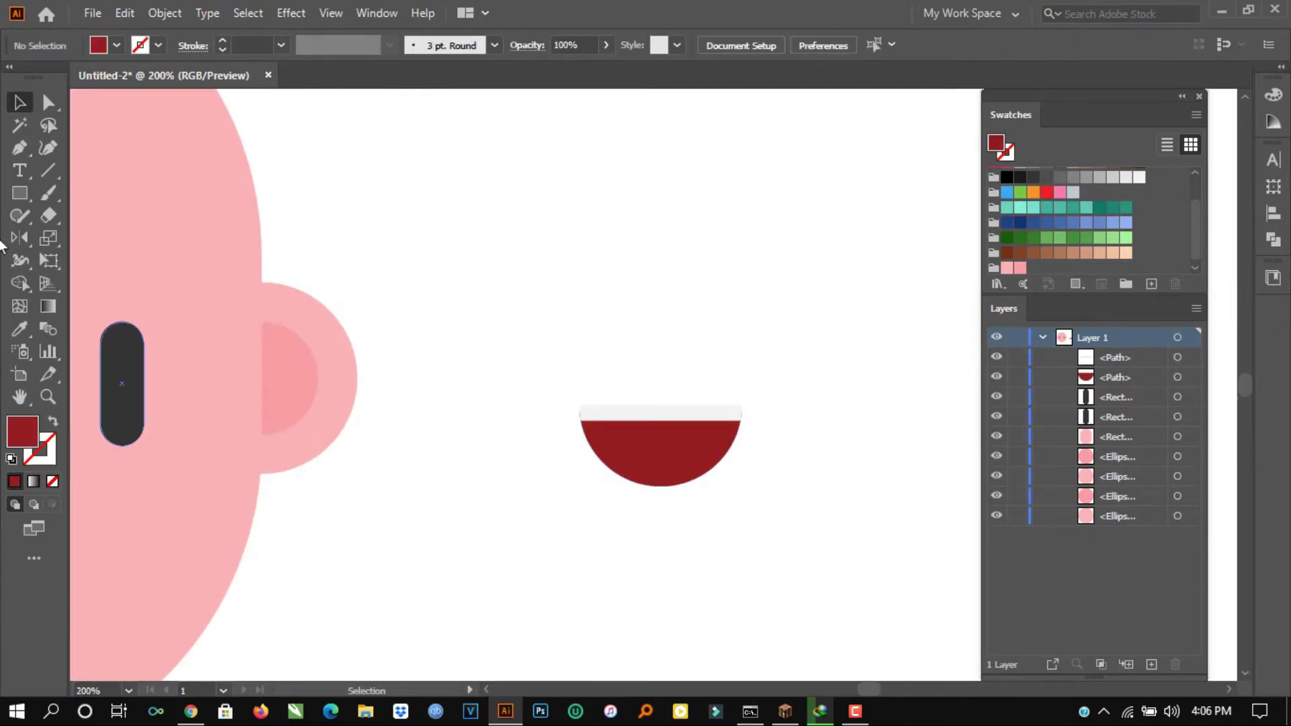
scroll(760, 411, "up", 2)
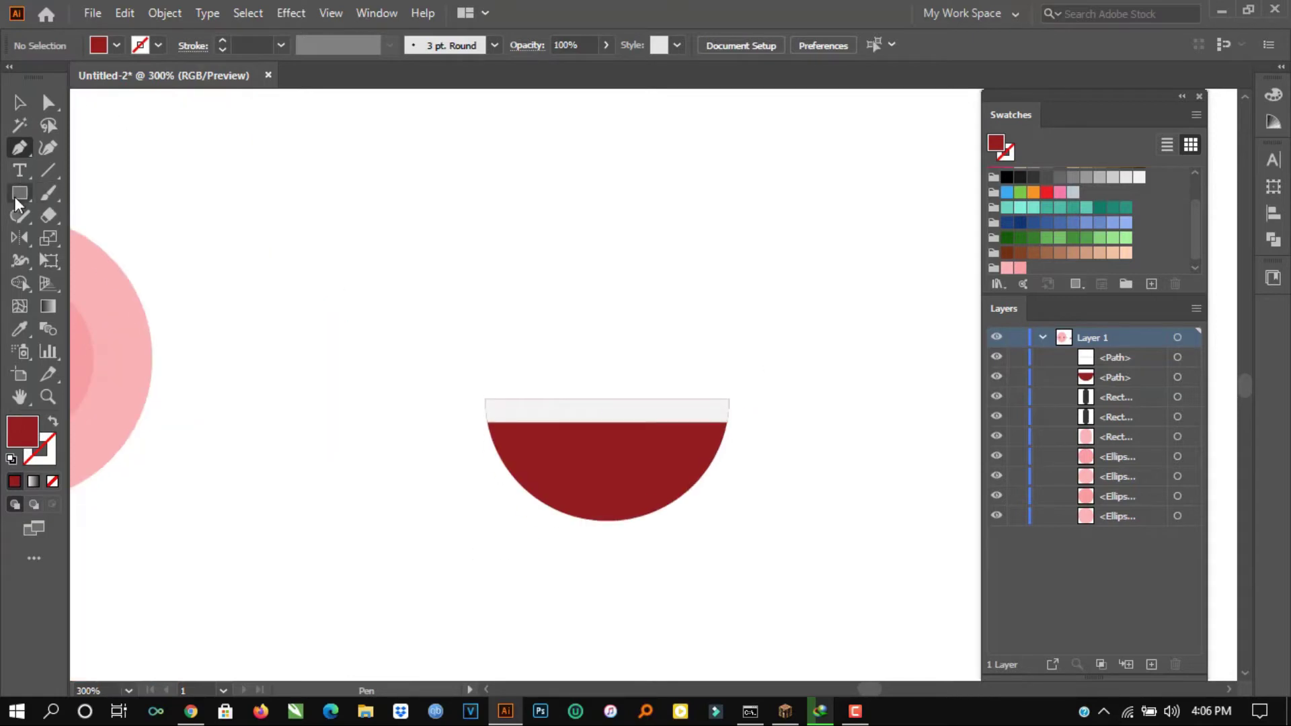
left_click_drag(18, 202, 98, 237)
mouse_move(606, 533)
left_mouse_down()
mouse_move(668, 562)
mouse_move(718, 548)
left_mouse_up()
scroll(795, 356, "right", 1)
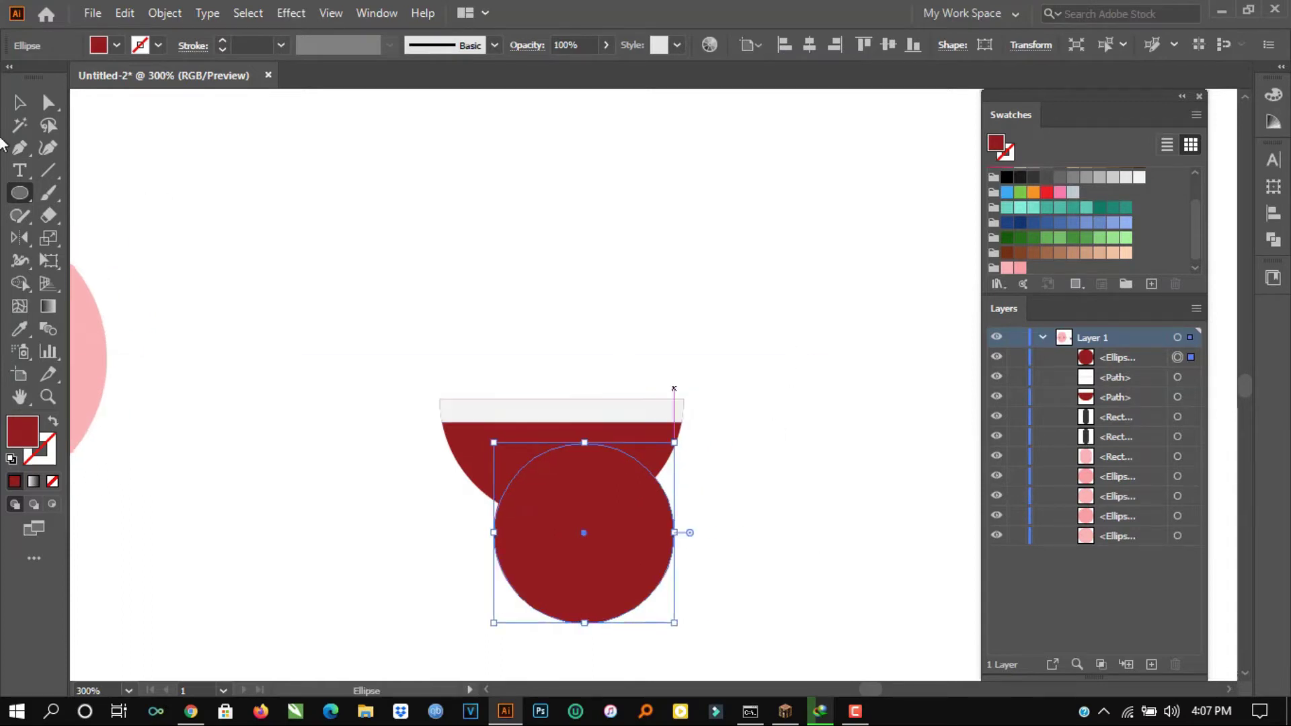
Step: Fill the tongue circle with the lightest gray swatch
left_click(1113, 178)
key("v")
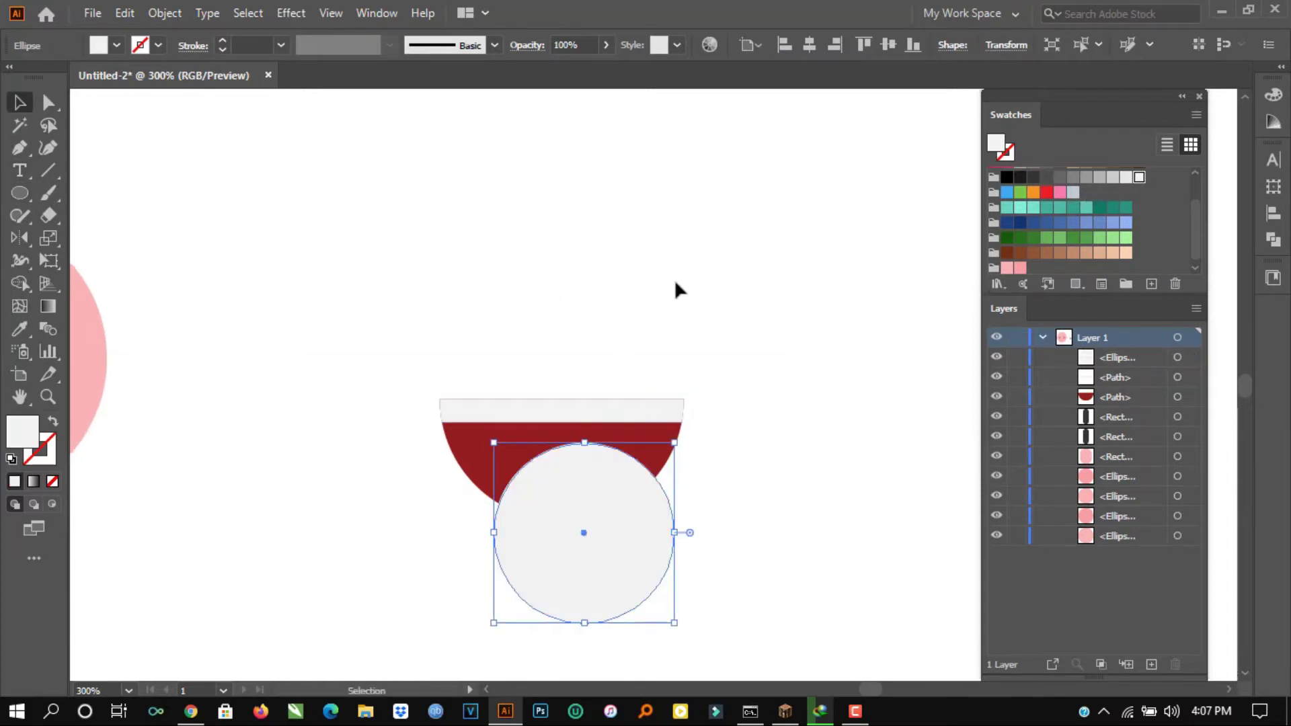
left_click(675, 280)
key("ctrl+minus")
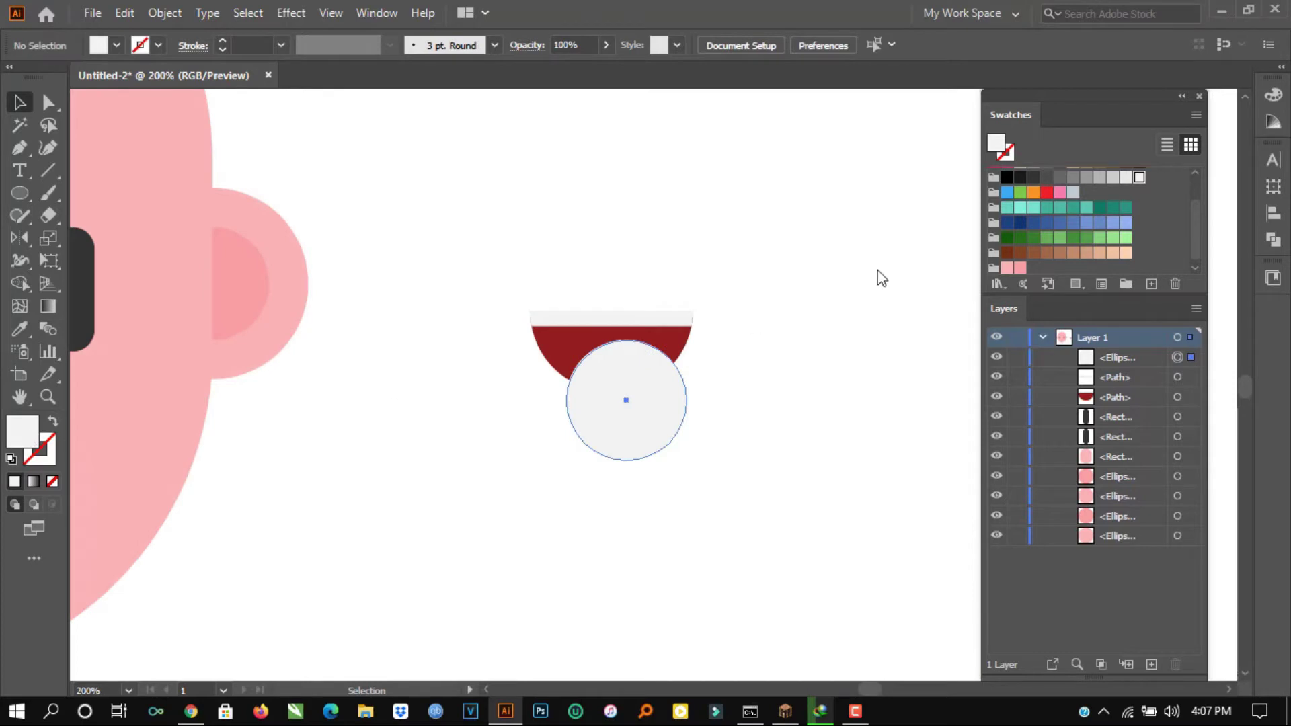
Step: Fill the tongue circle with a lighter red than the mouth, about #d64747
left_click(626, 400)
double_click(22, 431)
left_click_drag(726, 209, 787, 236)
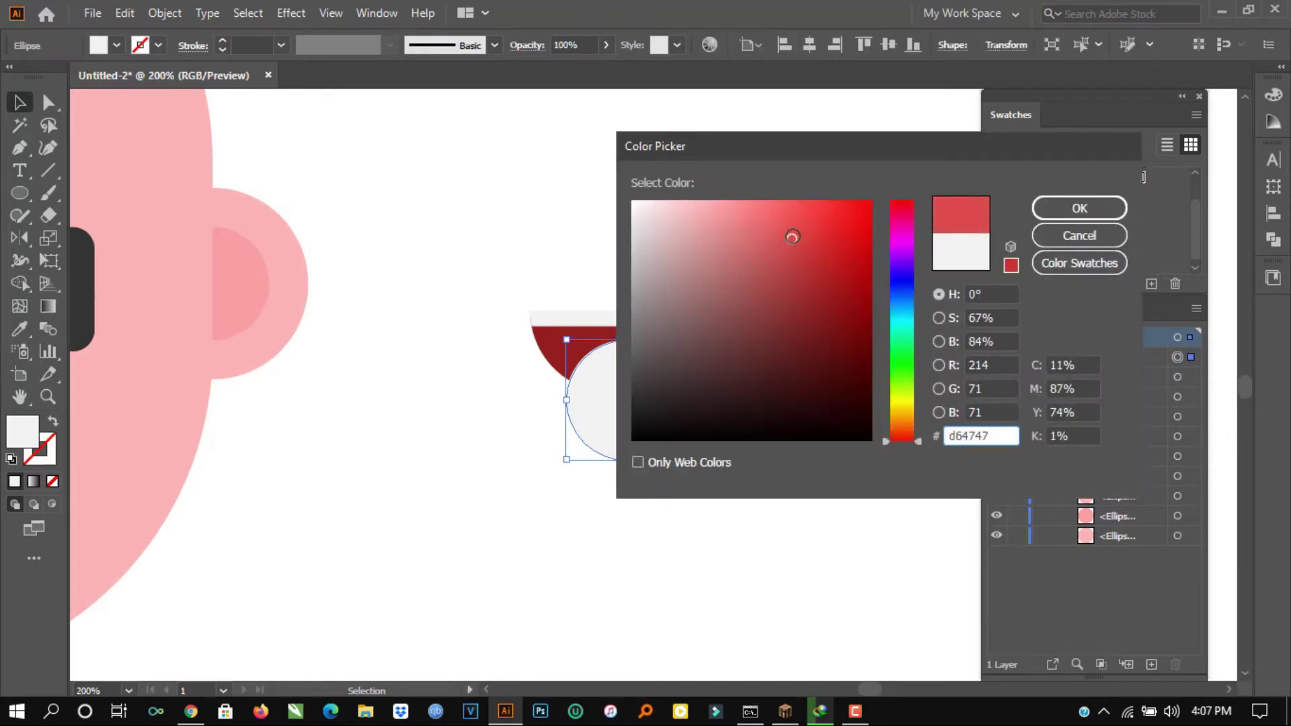
left_click(1079, 208)
Step: Cut away the part of the tongue circle outside the mouth with the Shape Builder tool
left_click_drag(715, 253, 488, 384)
left_click(50, 328)
left_click(622, 431, "alt")
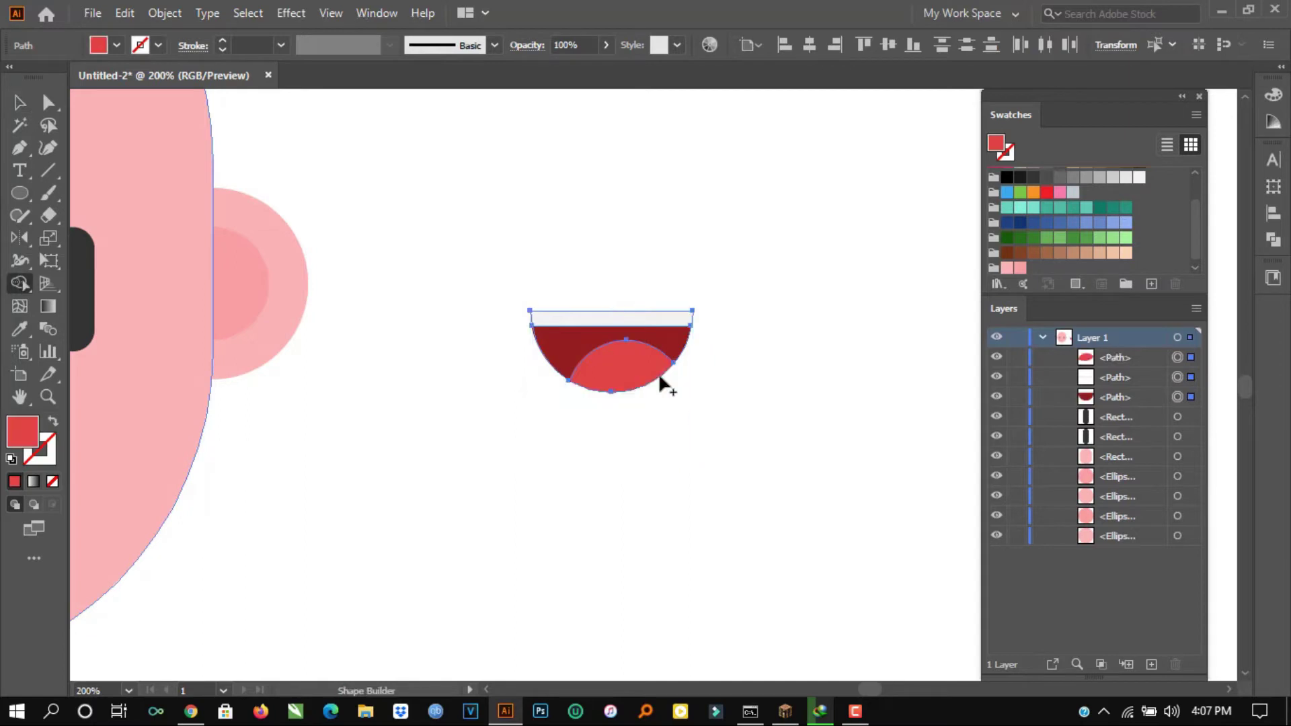
key("v")
left_click(778, 320)
Step: Delete the thin light-gray teeth strip along the mouth's upper edge
key("ctrl+plus")
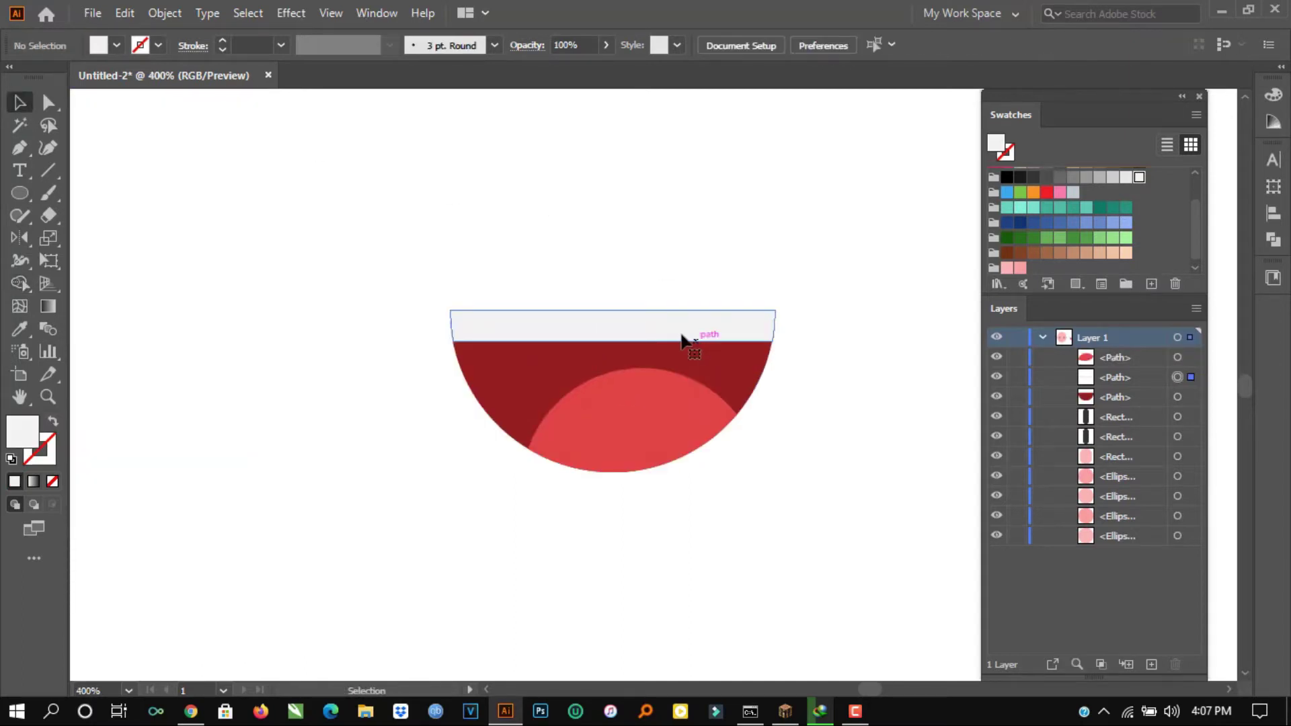
left_click_drag(681, 339, 663, 235)
key("Delete")
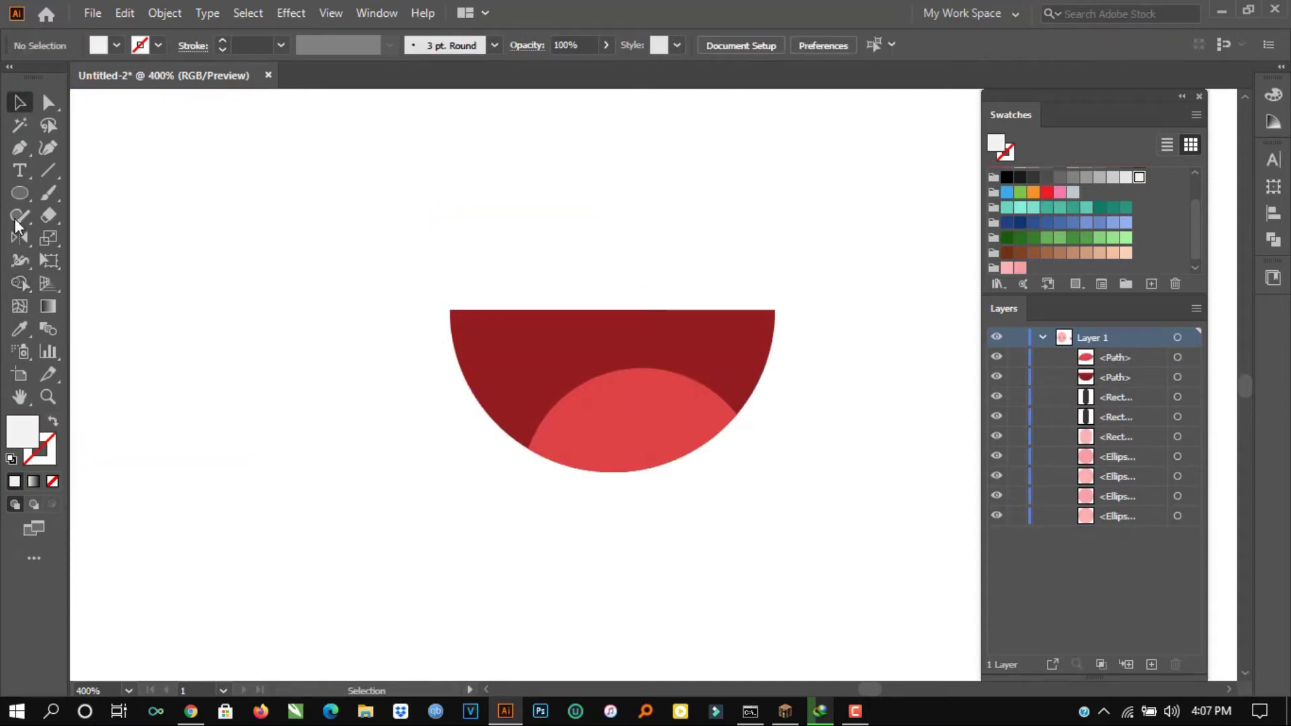
Step: Draw a light-gray tooth rectangle about 8 by 11 px hanging from the mouth's upper edge and duplicate it to the right
left_click_drag(20, 194, 66, 192)
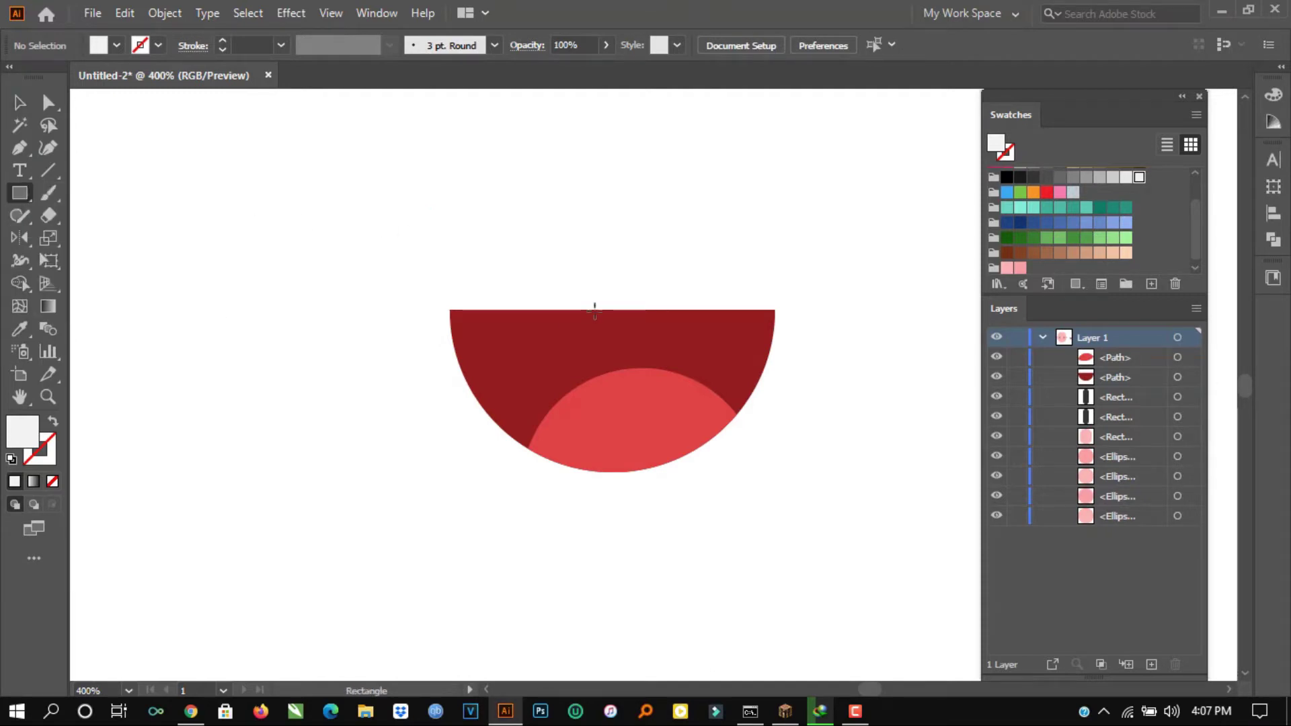
left_click_drag(536, 310, 578, 368)
mouse_move(576, 367)
left_mouse_down()
mouse_move(692, 366)
mouse_move(681, 328)
left_mouse_up()
scroll(693, 366, "up", 1)
key("ctrl+z")
Step: Fully round both bottom corners of the left tooth
left_click(47, 107)
left_click(526, 374)
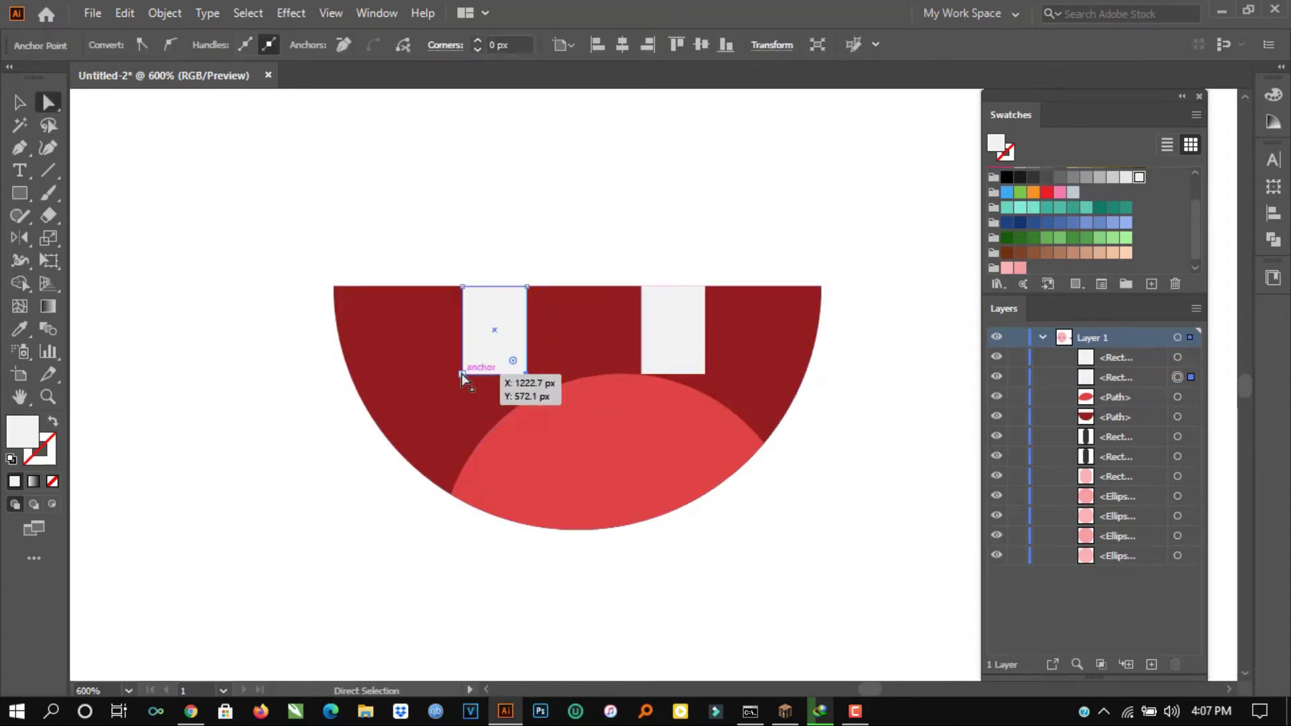
left_click(461, 373, "shift")
left_click_drag(522, 365, 498, 342)
left_click(706, 372)
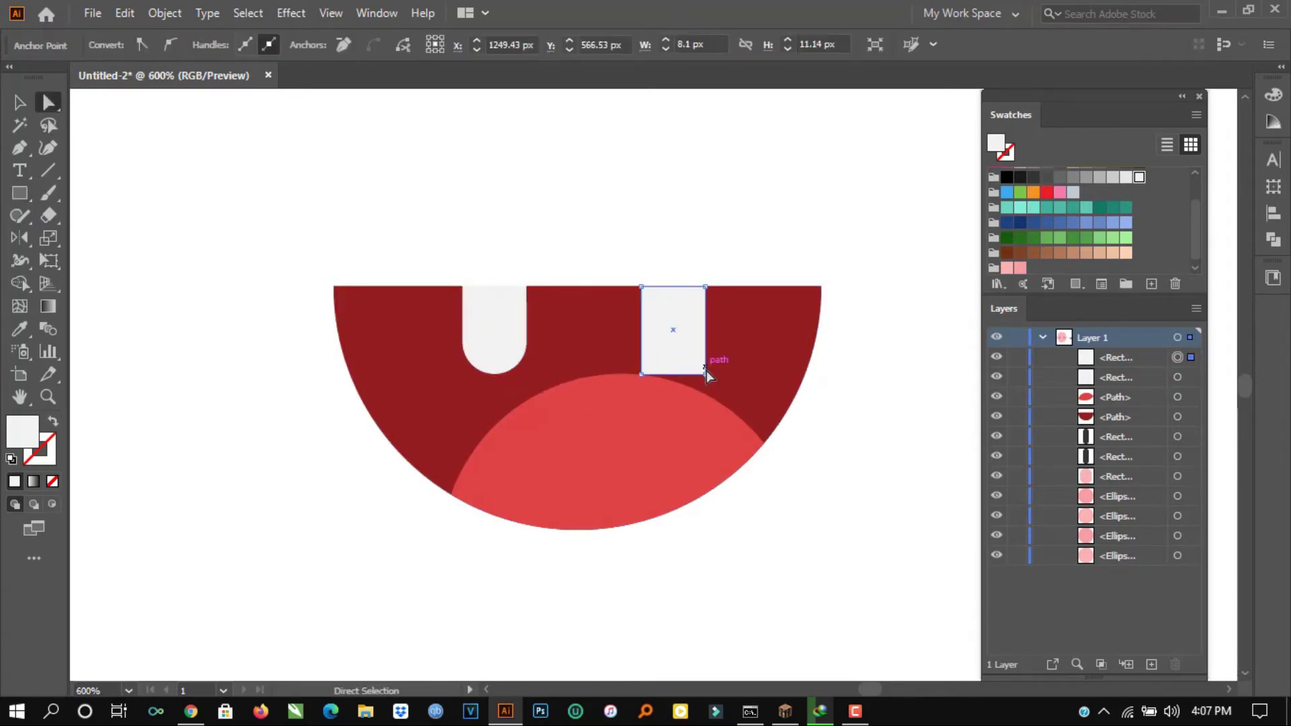
left_click(642, 373)
left_click_drag(657, 363, 706, 374)
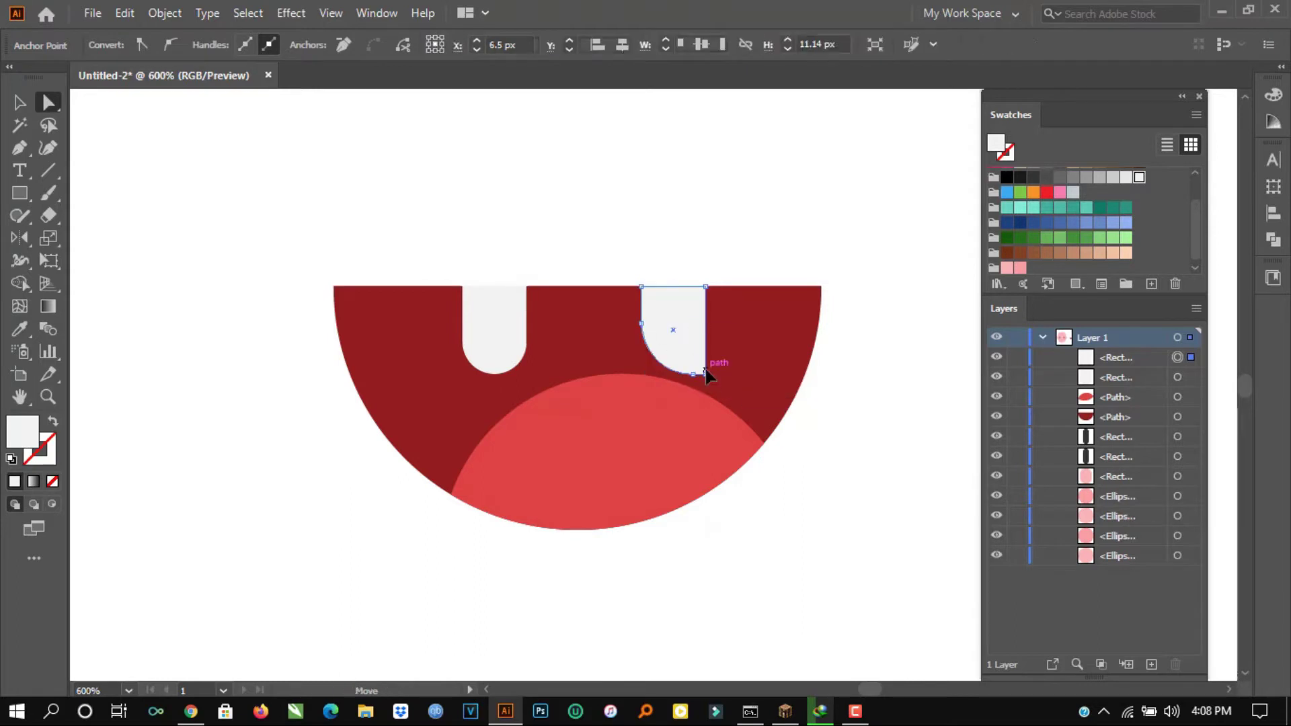
left_click(704, 373)
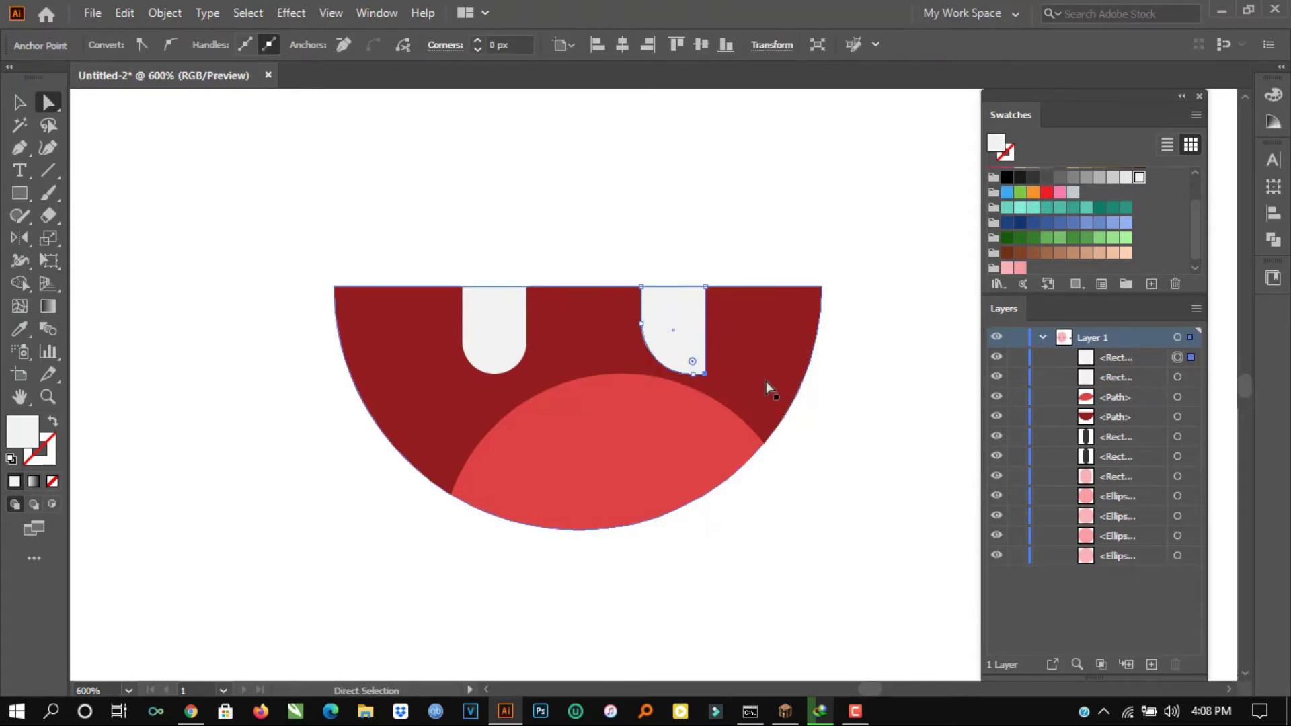
key("ctrl+z")
Step: Fully round both bottom corners of the right tooth to match the left one
left_click(706, 374)
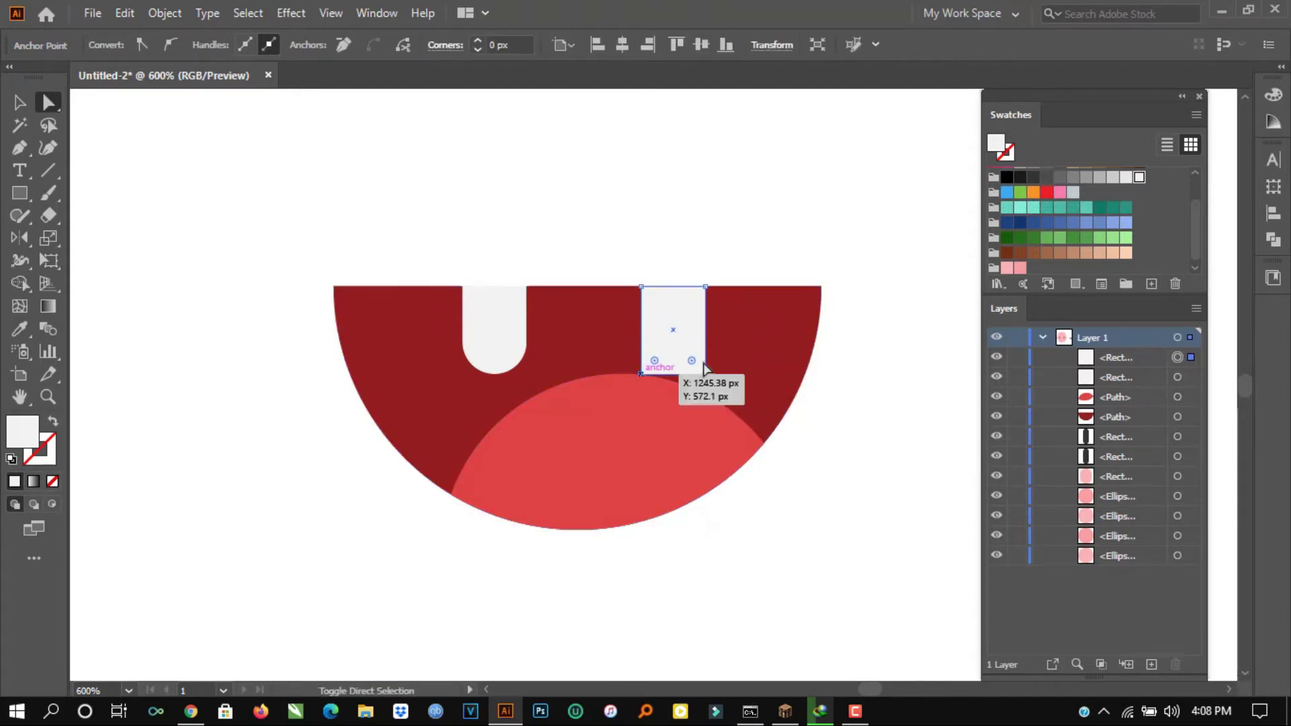
left_click(643, 373, "shift")
left_click_drag(655, 361, 669, 268)
left_click(692, 219)
scroll(692, 219, "down", 2)
scroll(669, 229, "up", 2)
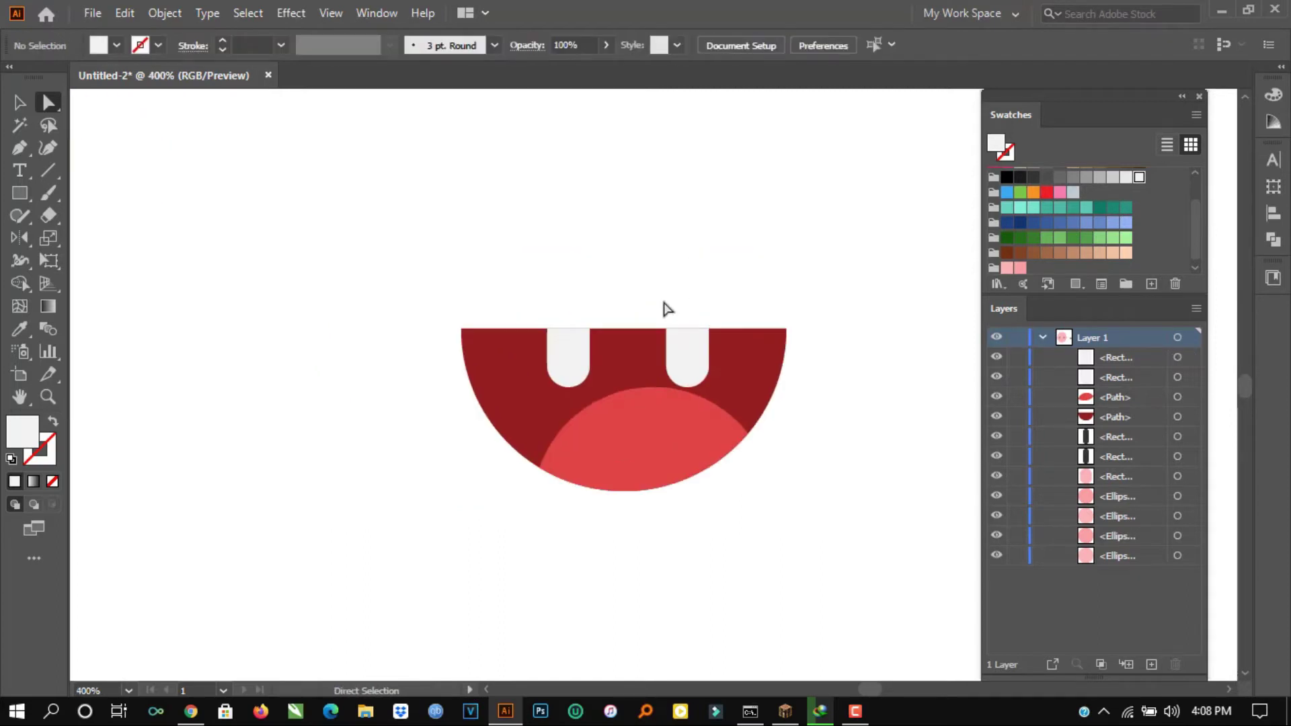
Step: Move both teeth up so they stick out above the mouth's upper edge, and bring them closer together
left_click_drag(534, 306, 534, 281)
left_click_drag(666, 334, 620, 286)
left_click(762, 224)
scroll(762, 225, "down", 3)
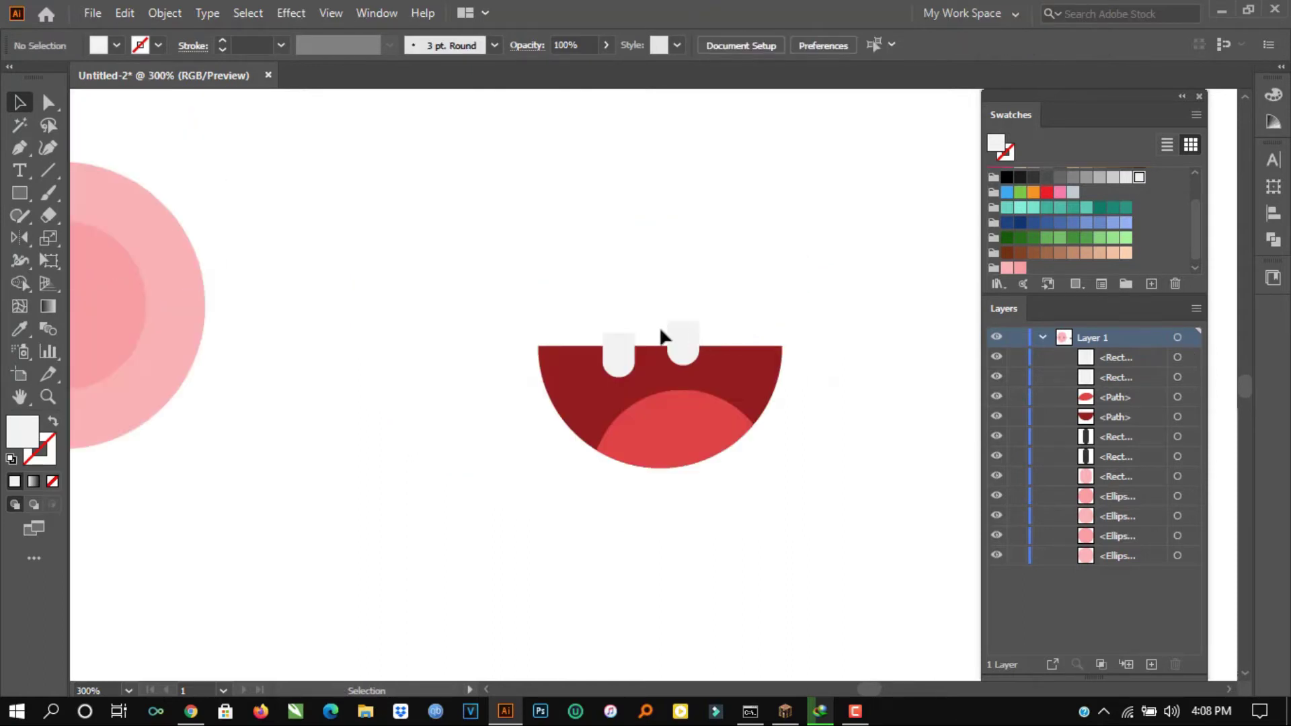
Step: Lower the right tooth and level it with the left tooth
scroll(672, 339, "up", 4)
left_click_drag(714, 320, 707, 374)
left_click(449, 335)
left_click(747, 326, "shift")
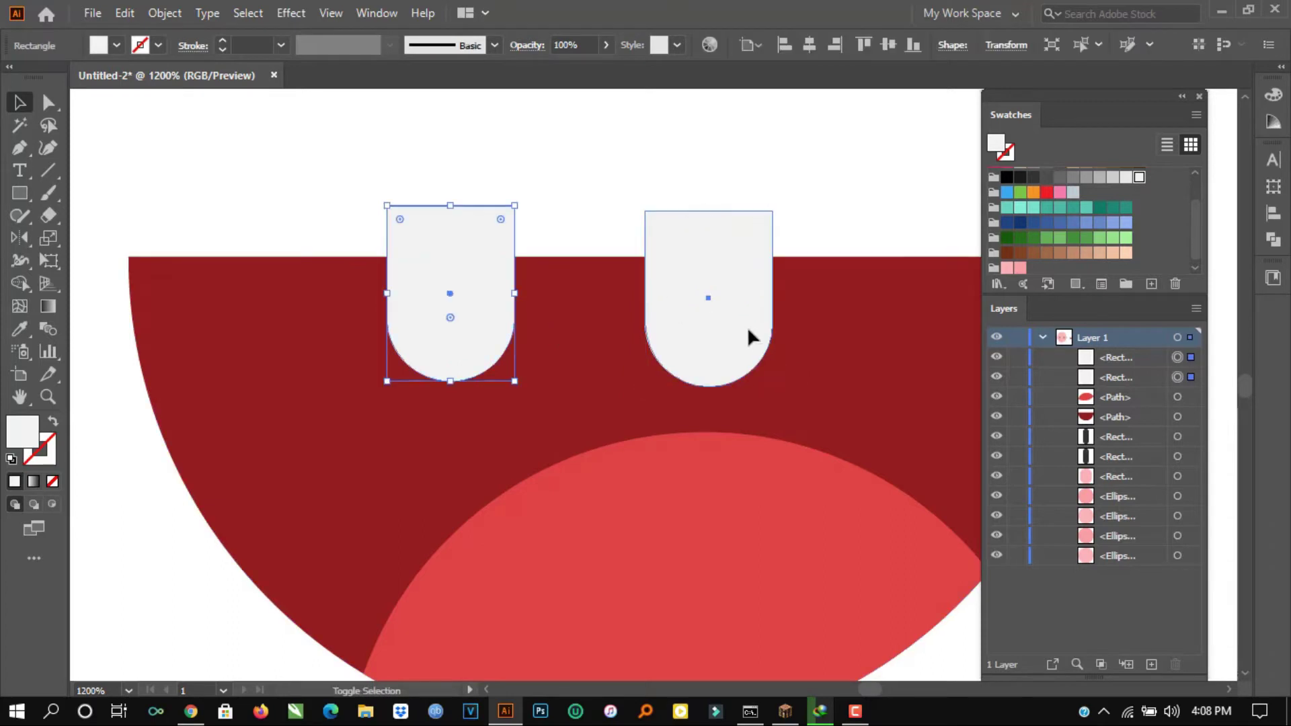
key("ctrl+shift+a")
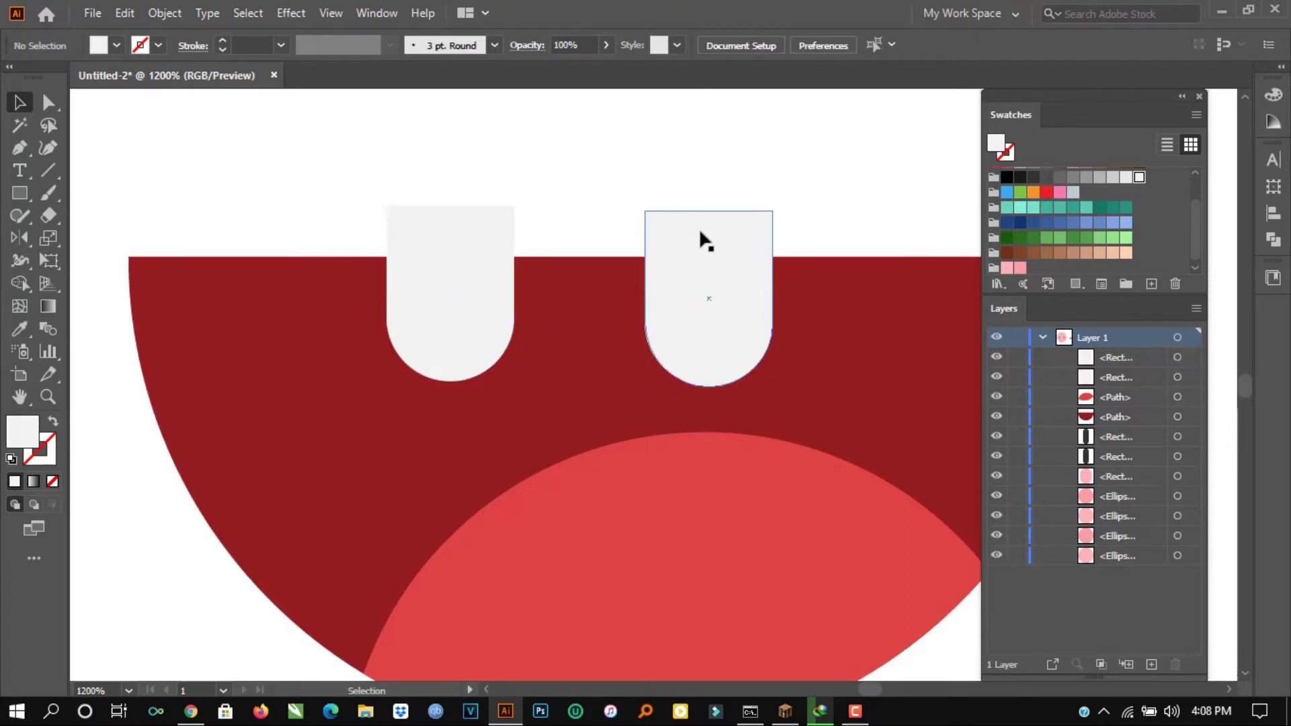
left_click_drag(700, 230, 700, 222)
Step: Group the two teeth and center the group along the mouth's upper edge
scroll(845, 169, "right", 2)
left_click_drag(827, 159, 295, 224)
left_click(165, 13)
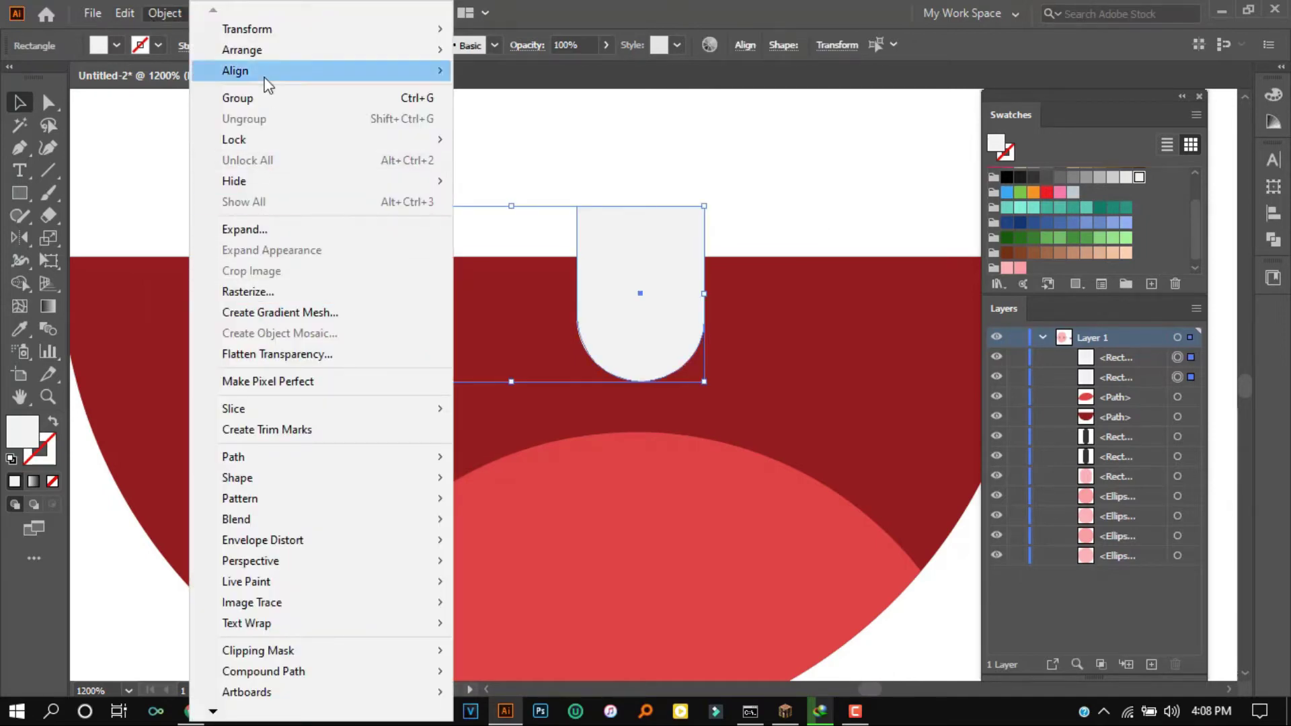
left_click(246, 97)
left_click_drag(642, 272, 684, 261)
Step: Recolor the teeth group white by sampling the blank artboard with the Eyedropper
key("i")
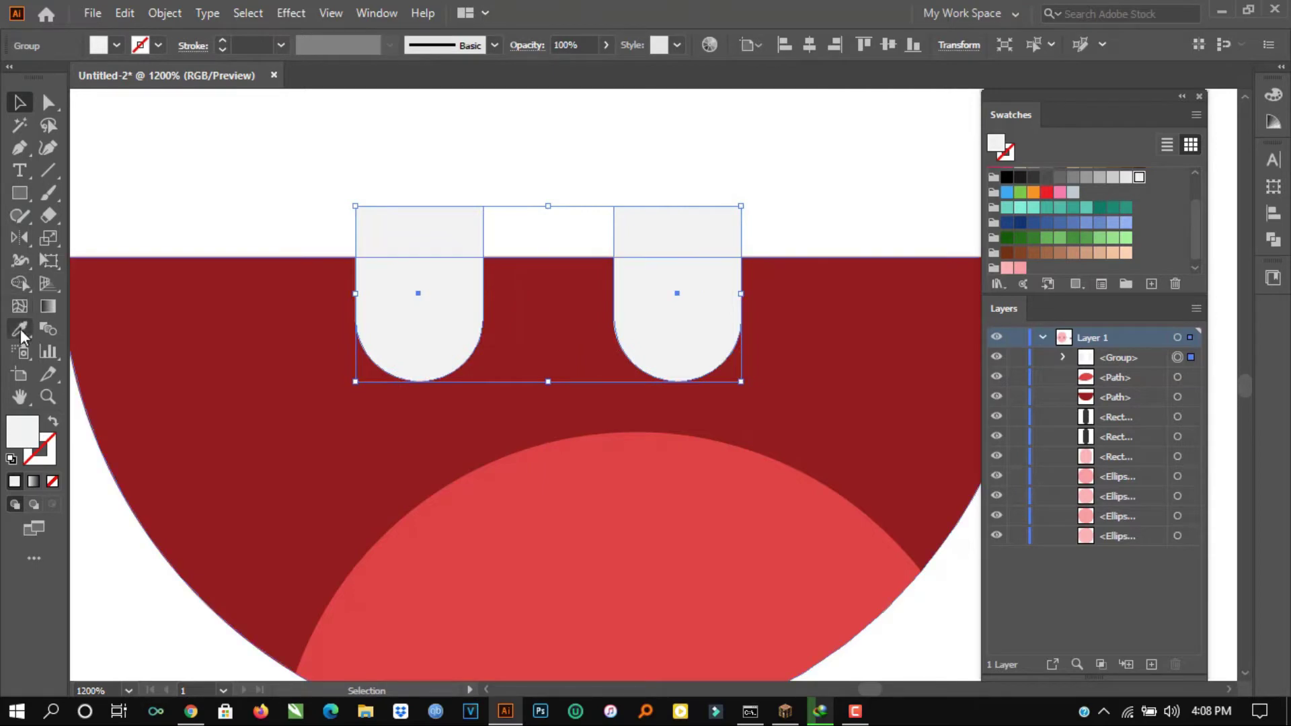
left_click(308, 161)
key("v")
Step: Remove the parts of both teeth above the mouth's upper edge with the Shape Builder tool
left_click_drag(901, 190, 222, 363)
key("shift+m")
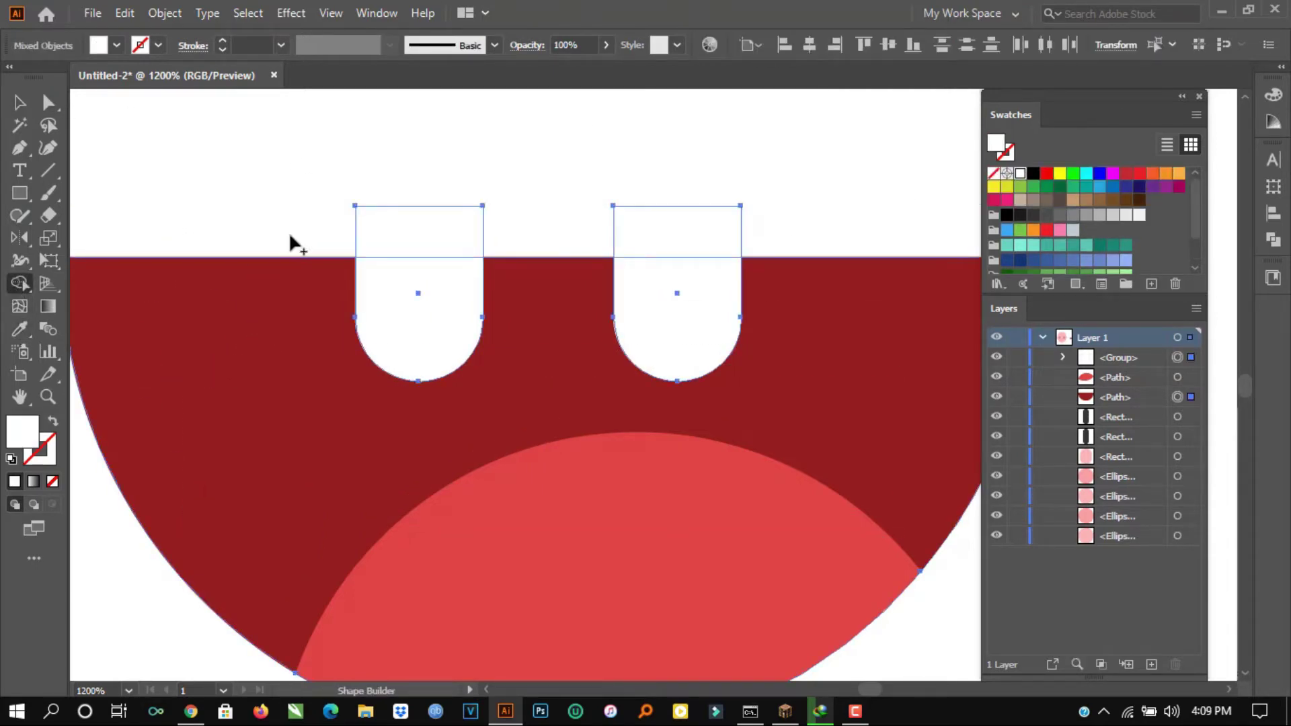
left_click_drag(289, 232, 772, 221)
key("v")
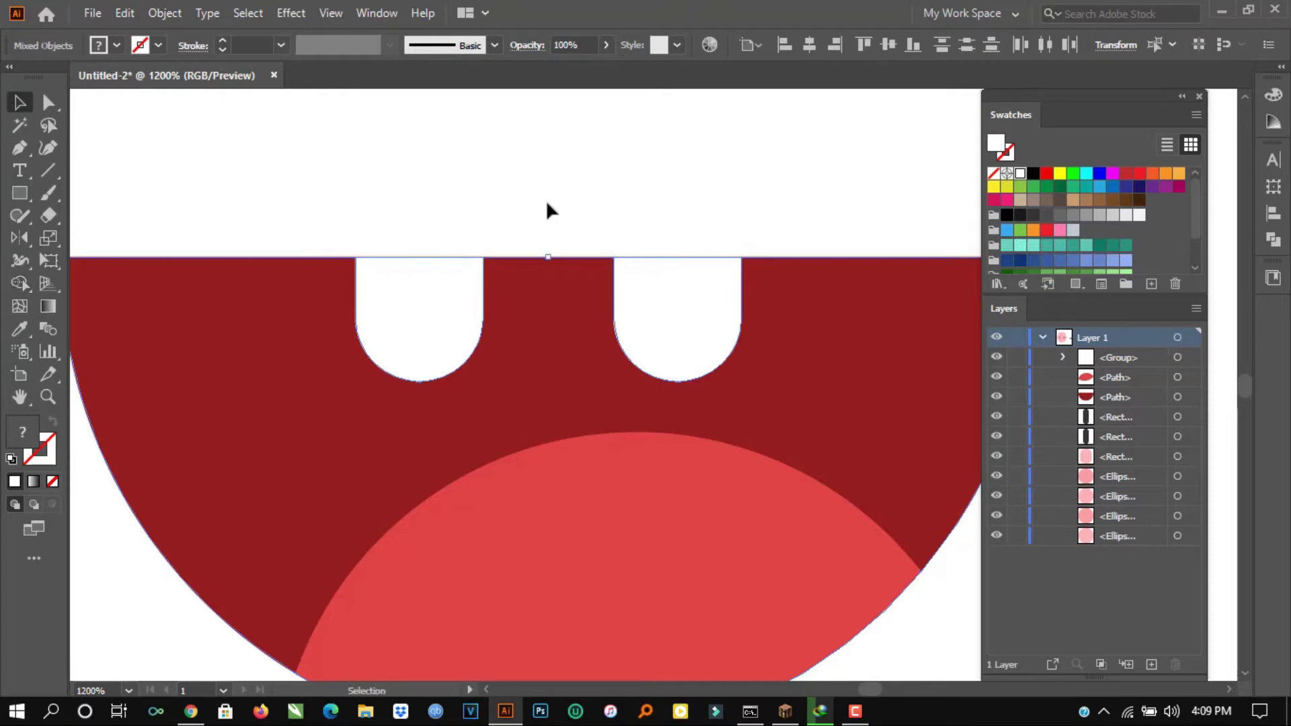
Step: Move the mouth with its teeth and tongue onto the face, below and between the eyes
scroll(626, 203, "down", 5)
left_click_drag(738, 173, 509, 337)
scroll(510, 338, "down", 2)
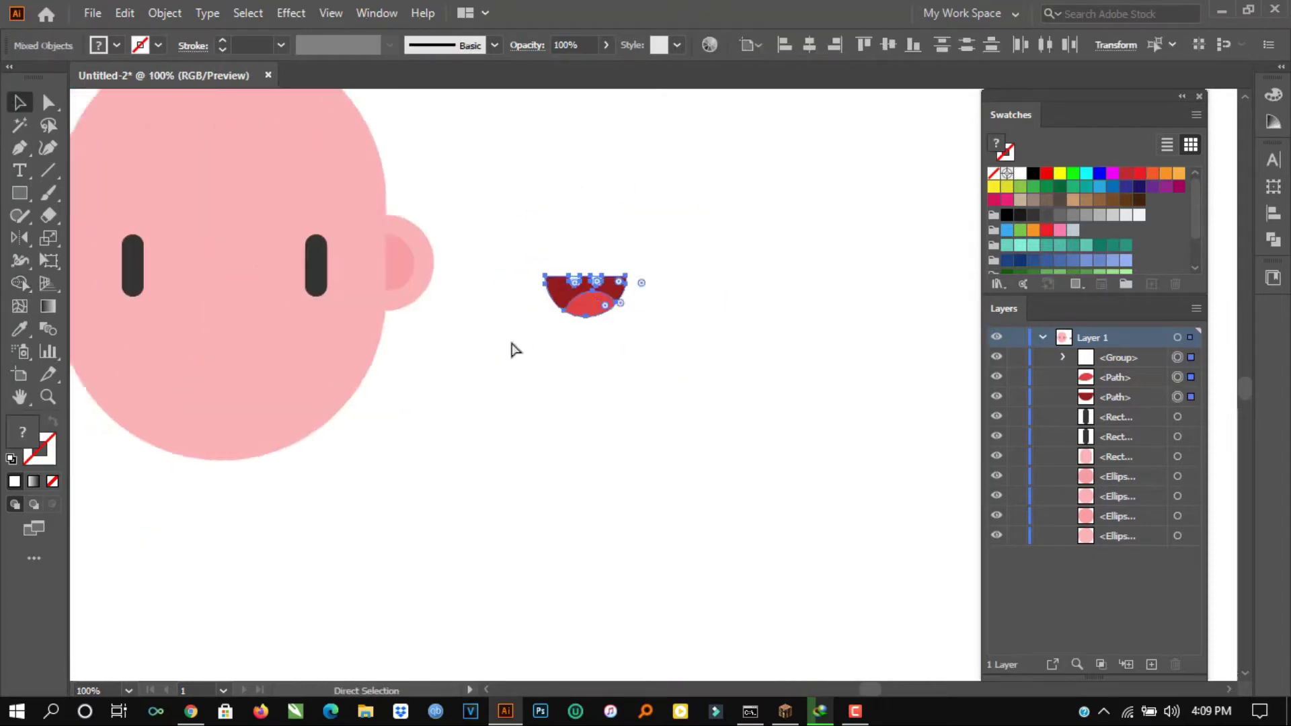
scroll(510, 349, "left", 3)
left_click_drag(733, 314, 378, 382)
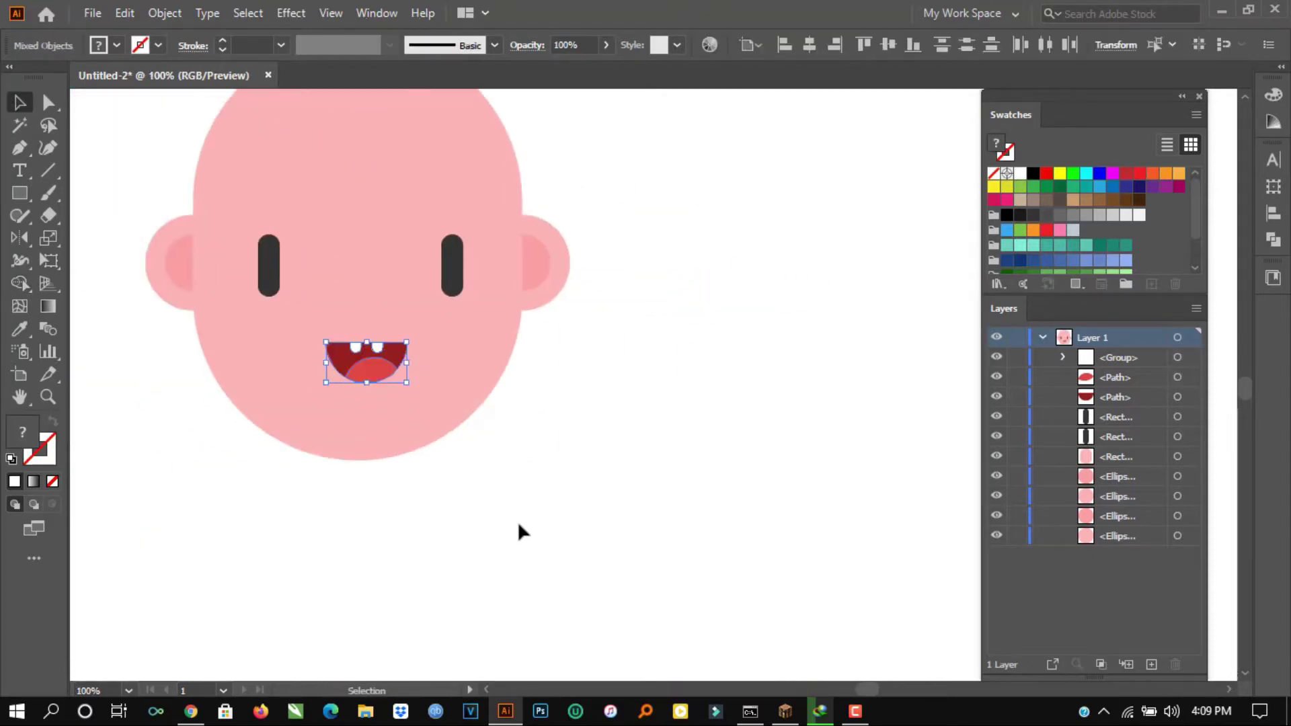
left_click(518, 522)
scroll(518, 519, "down", 3)
scroll(495, 444, "up", 3)
Step: Group the mouth, tongue and teeth into one object
left_click(509, 449)
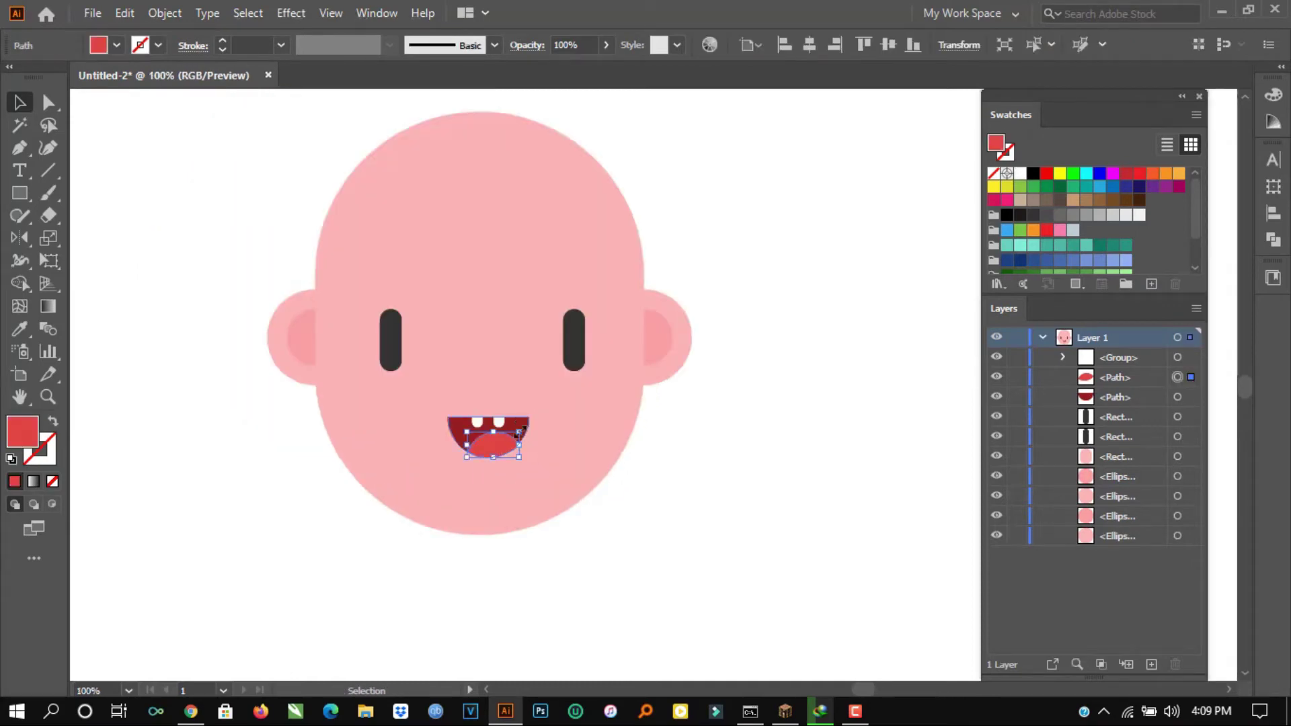
scroll(512, 426, "up", 2)
left_click(522, 429, "shift")
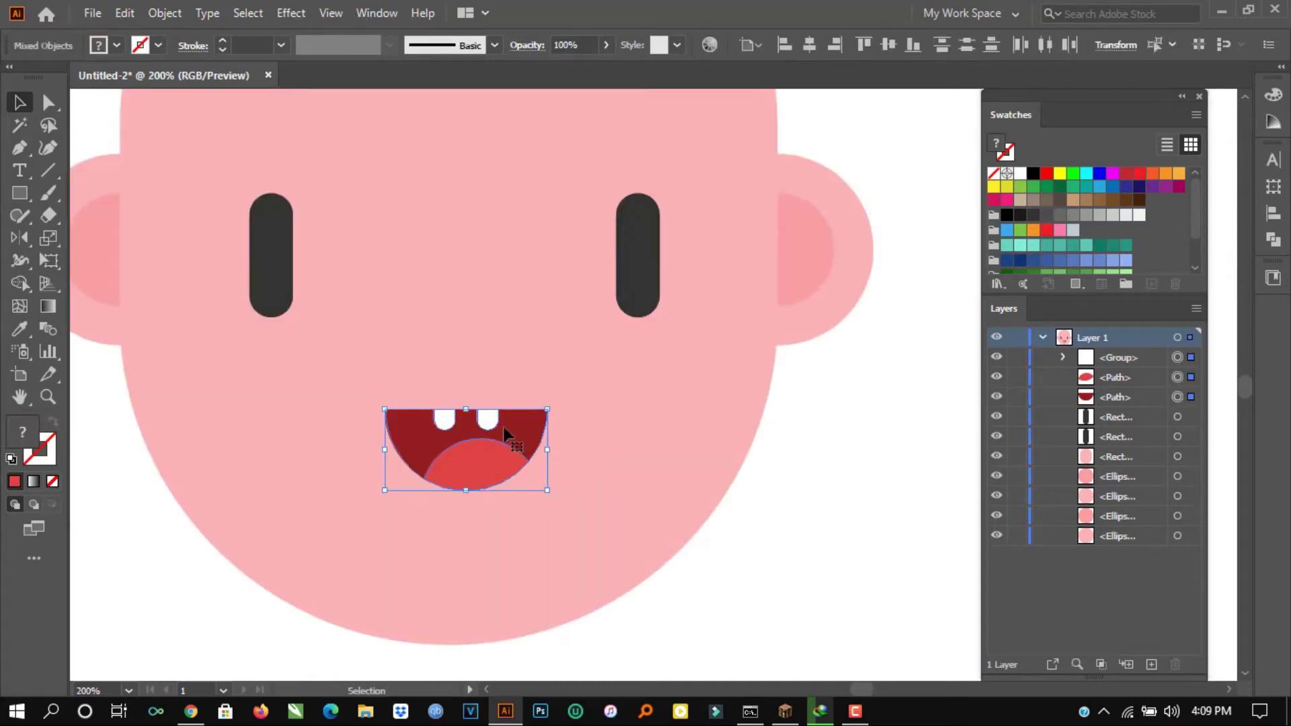
left_click(162, 13)
left_click(229, 95)
Step: Enlarge the mouth group proportionally by about two thirds and center it horizontally on the head
left_click_drag(548, 408, 600, 382)
left_click(808, 43)
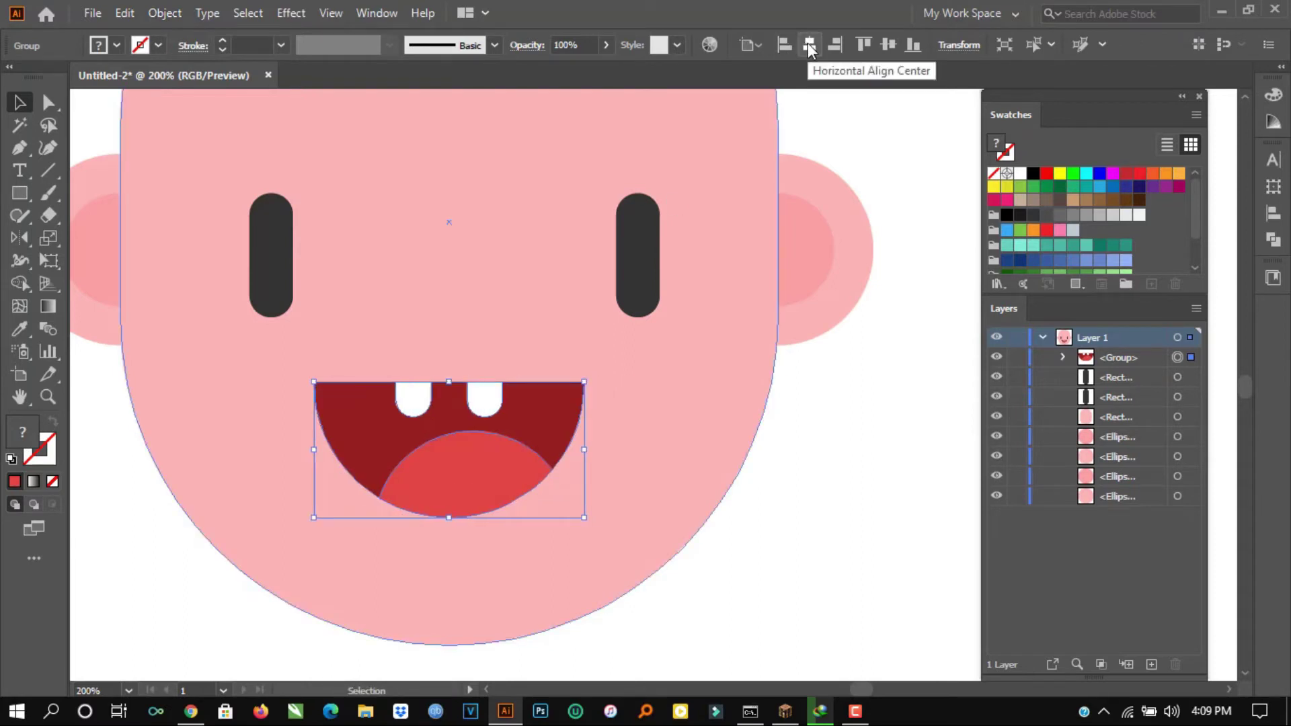
left_click(813, 468)
Step: Examine the whole face's proportions and its placement on the artboard at several magnifications
scroll(800, 465, "down", 3)
scroll(753, 443, "up", 2)
scroll(722, 419, "up", 1)
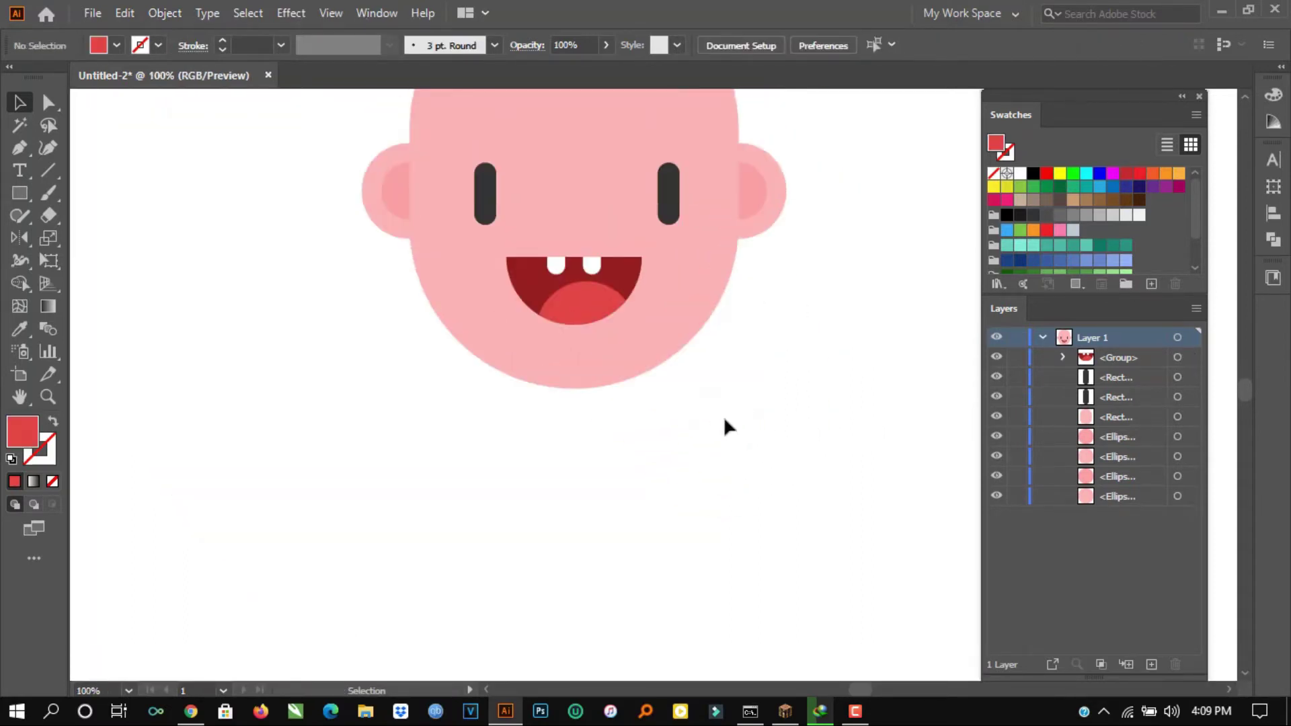
scroll(723, 417, "up", 1)
scroll(727, 417, "down", 2)
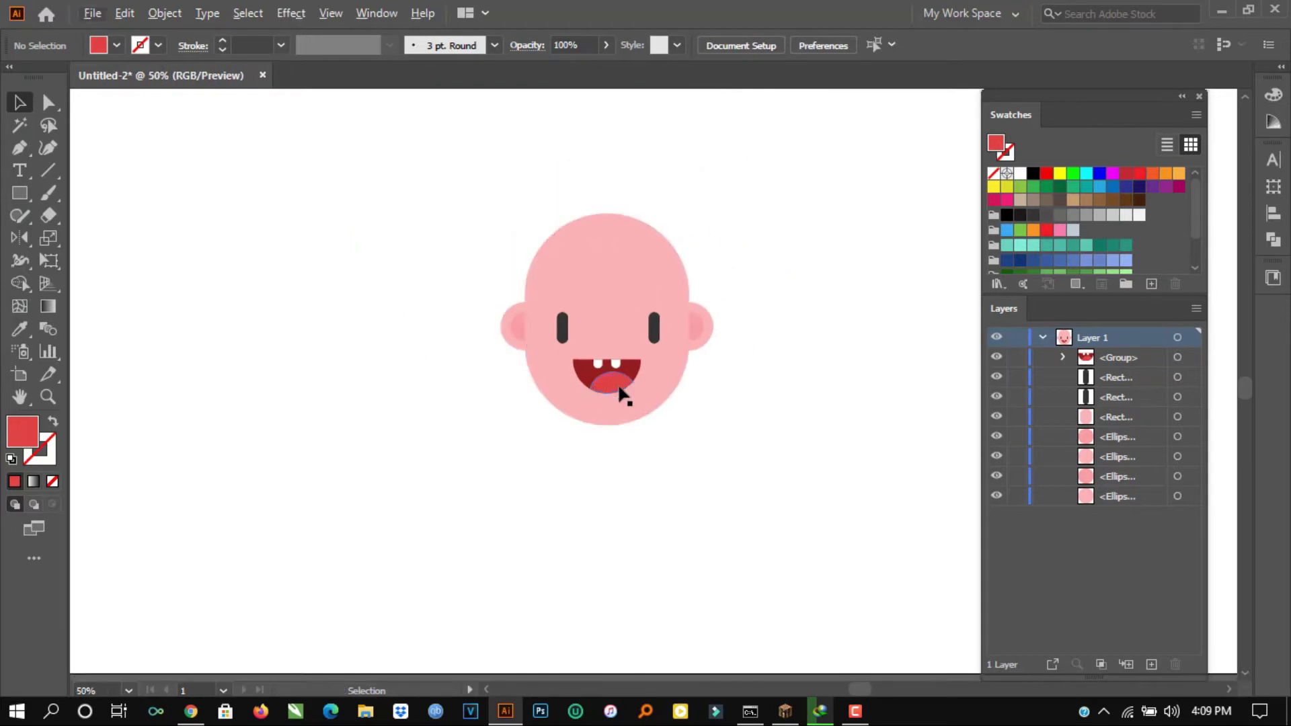
scroll(746, 376, "up", 2)
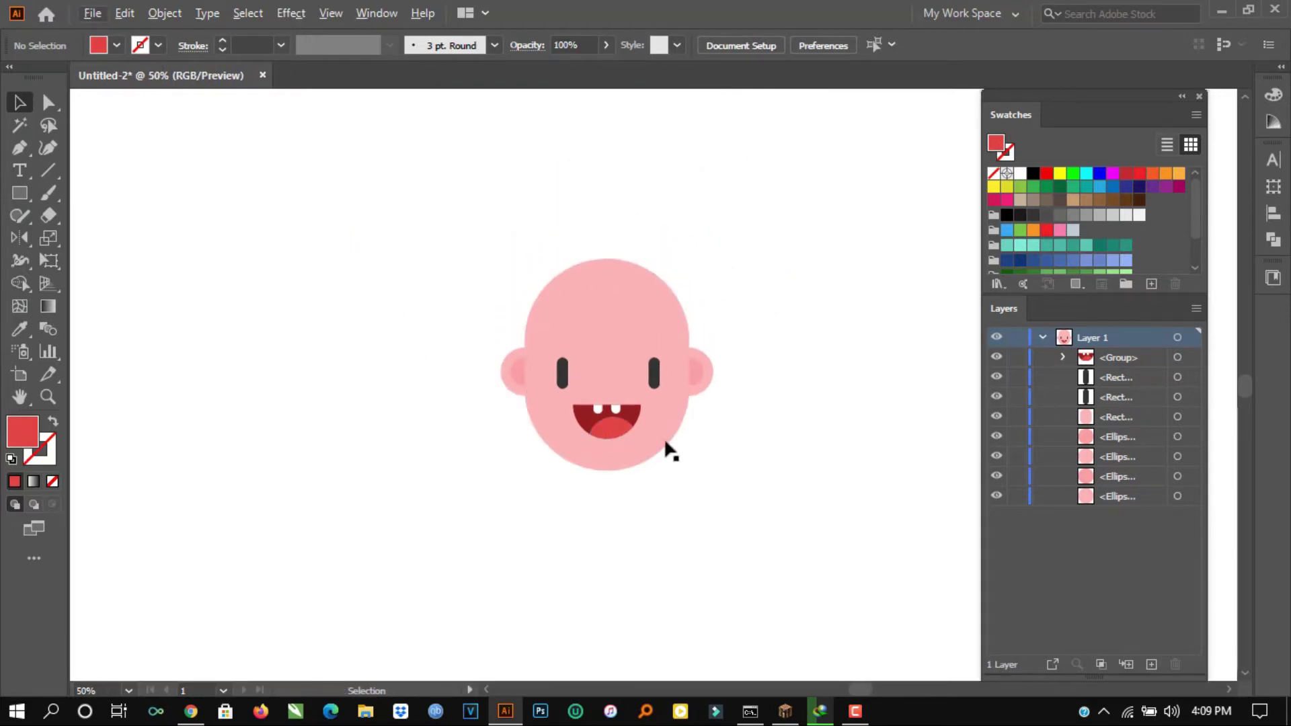
scroll(751, 289, "down", 3)
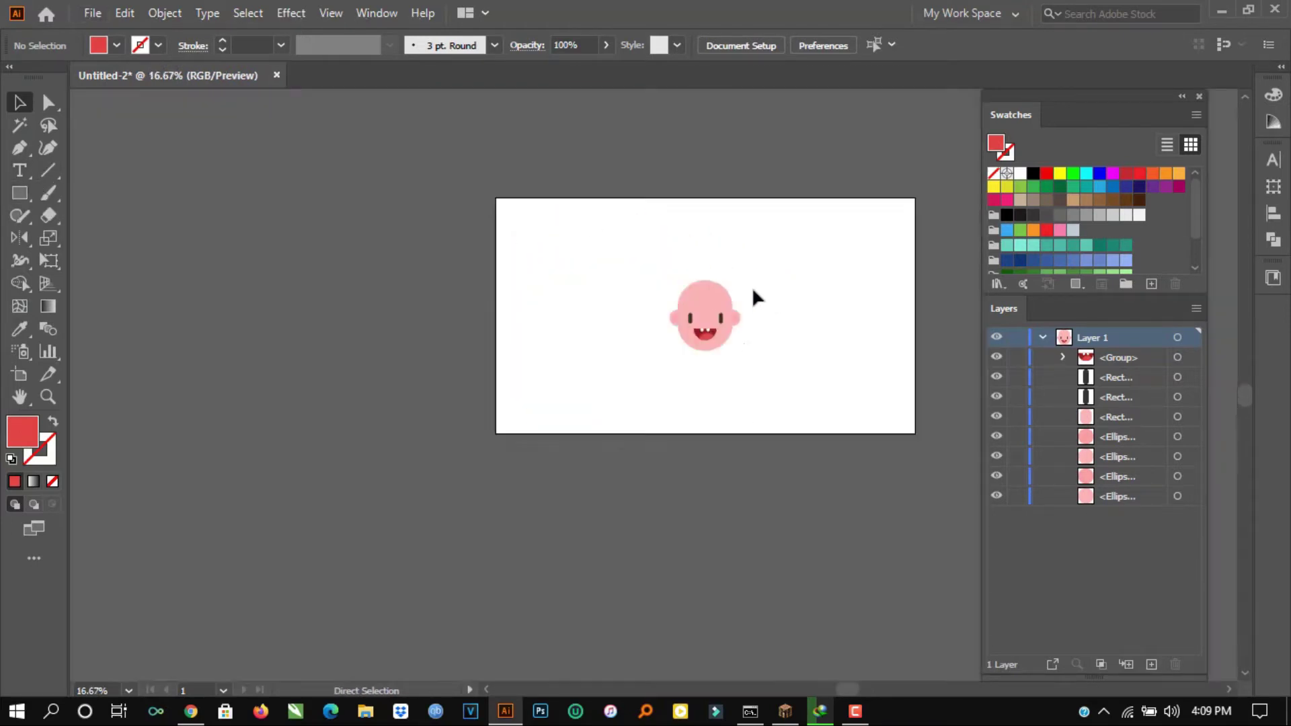
scroll(705, 313, "up", 4)
scroll(754, 296, "down", 3)
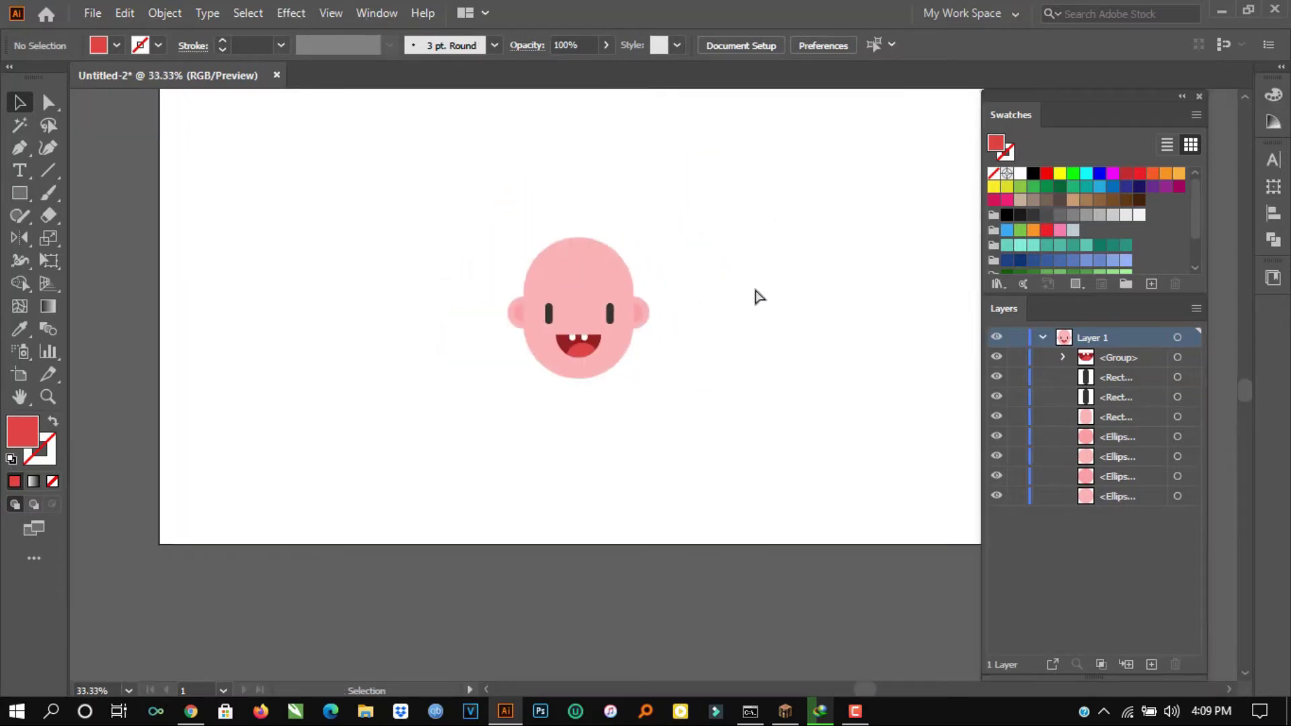
scroll(690, 329, "up", 2)
scroll(691, 329, "down", 3)
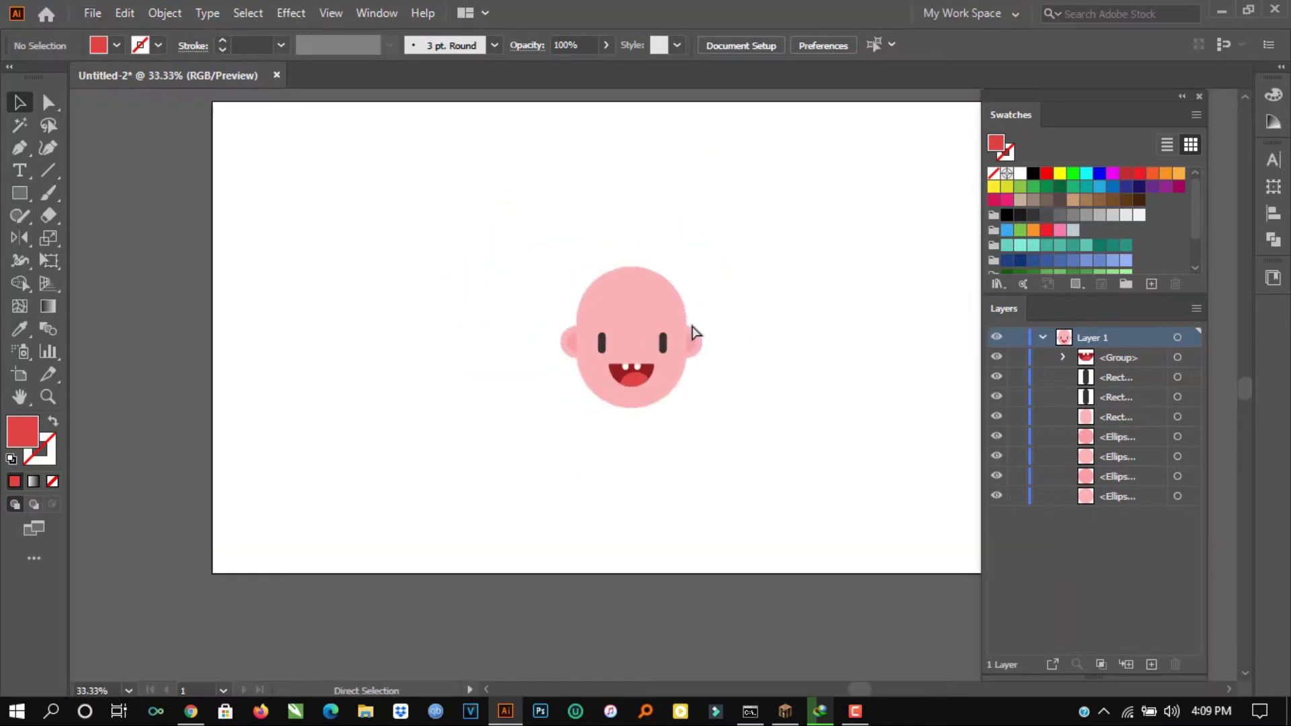
scroll(713, 295, "up", 2)
left_click_drag(737, 239, 446, 476)
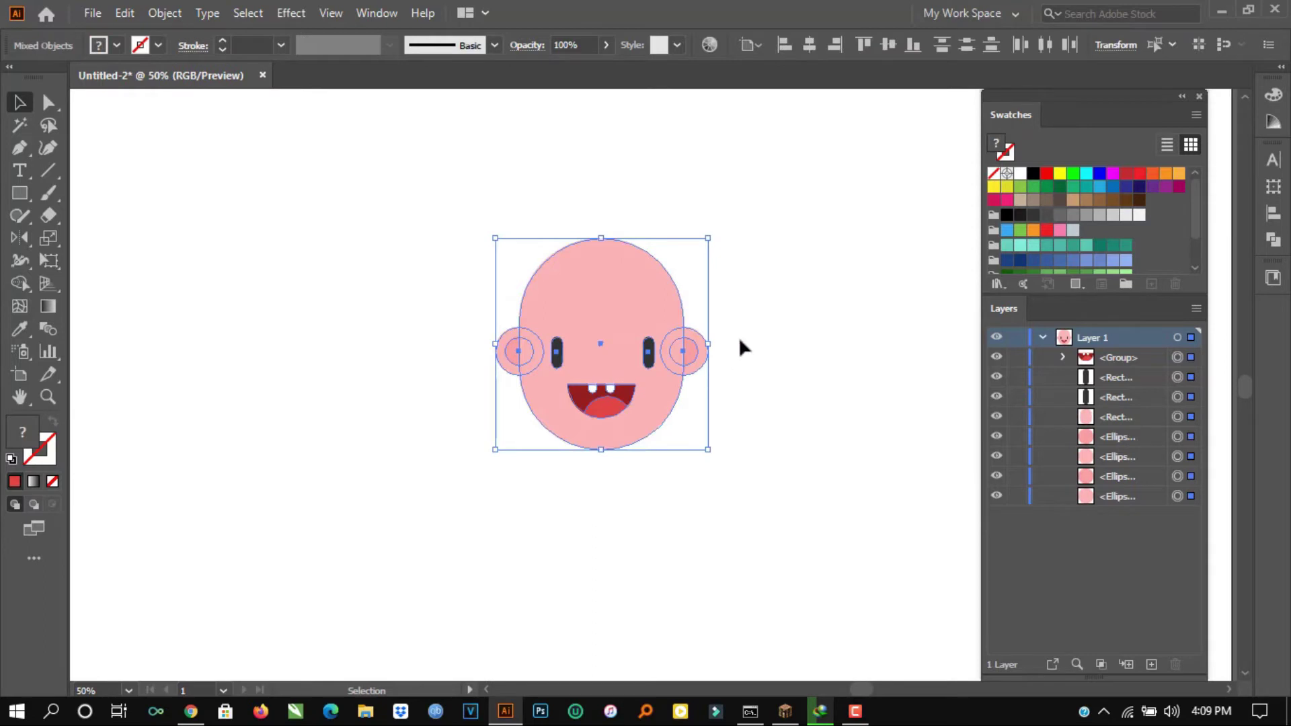
left_click(766, 283)
scroll(766, 283, "up", 1)
left_click(20, 147)
scroll(660, 284, "up", 2)
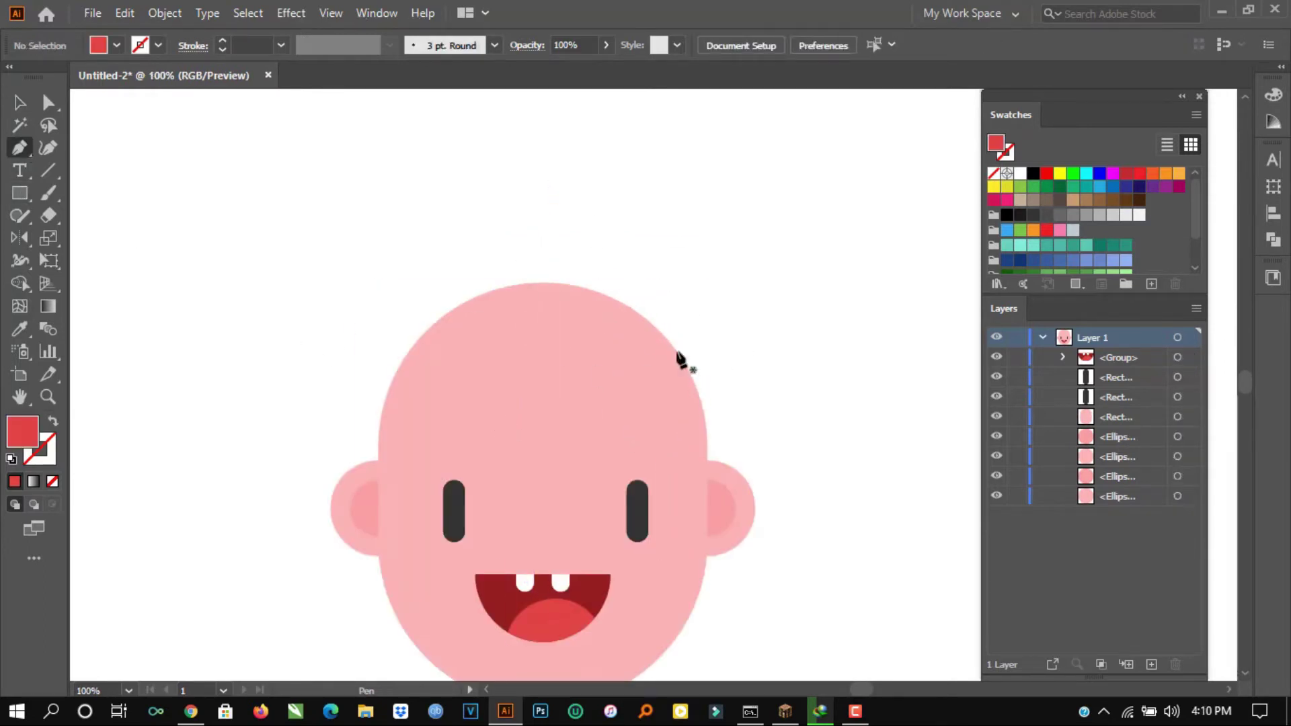
scroll(576, 332, "down", 3)
Step: Duplicate the whole face and place the copy beside it on the left
left_click(19, 103)
left_click_drag(739, 281, 437, 517)
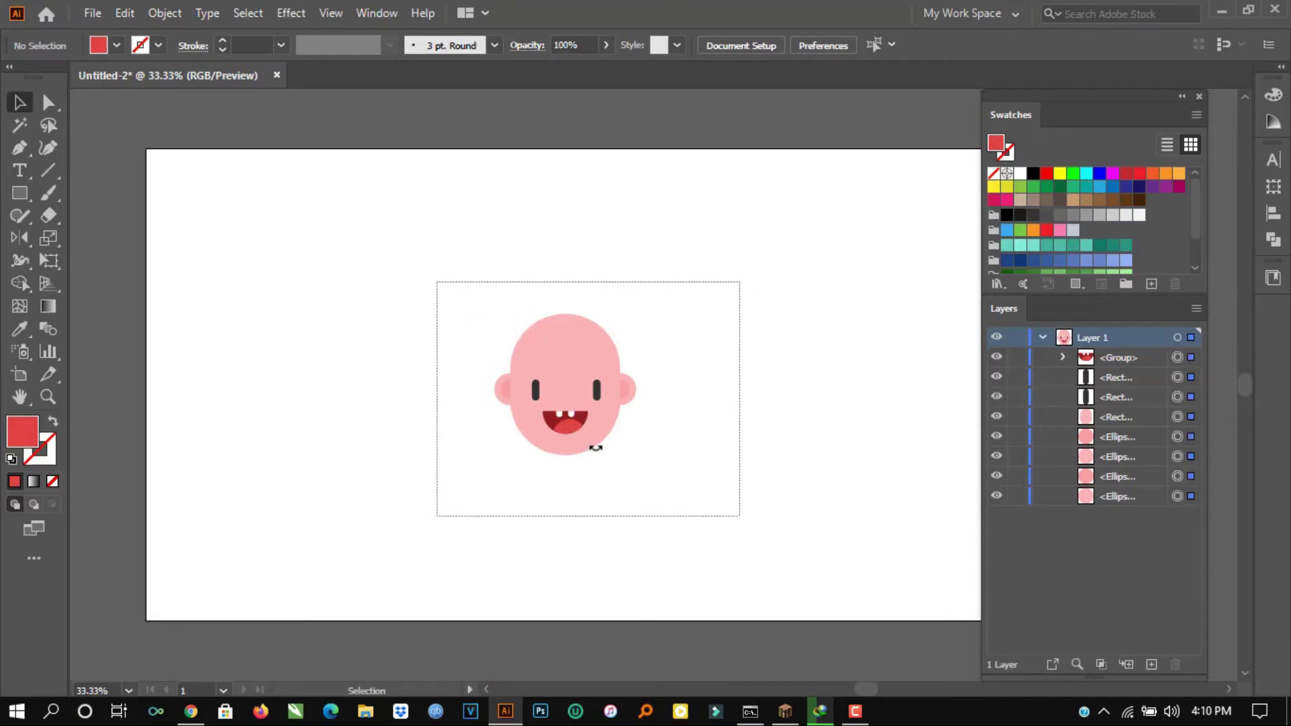
left_click_drag(598, 432, 465, 471)
left_click(691, 400)
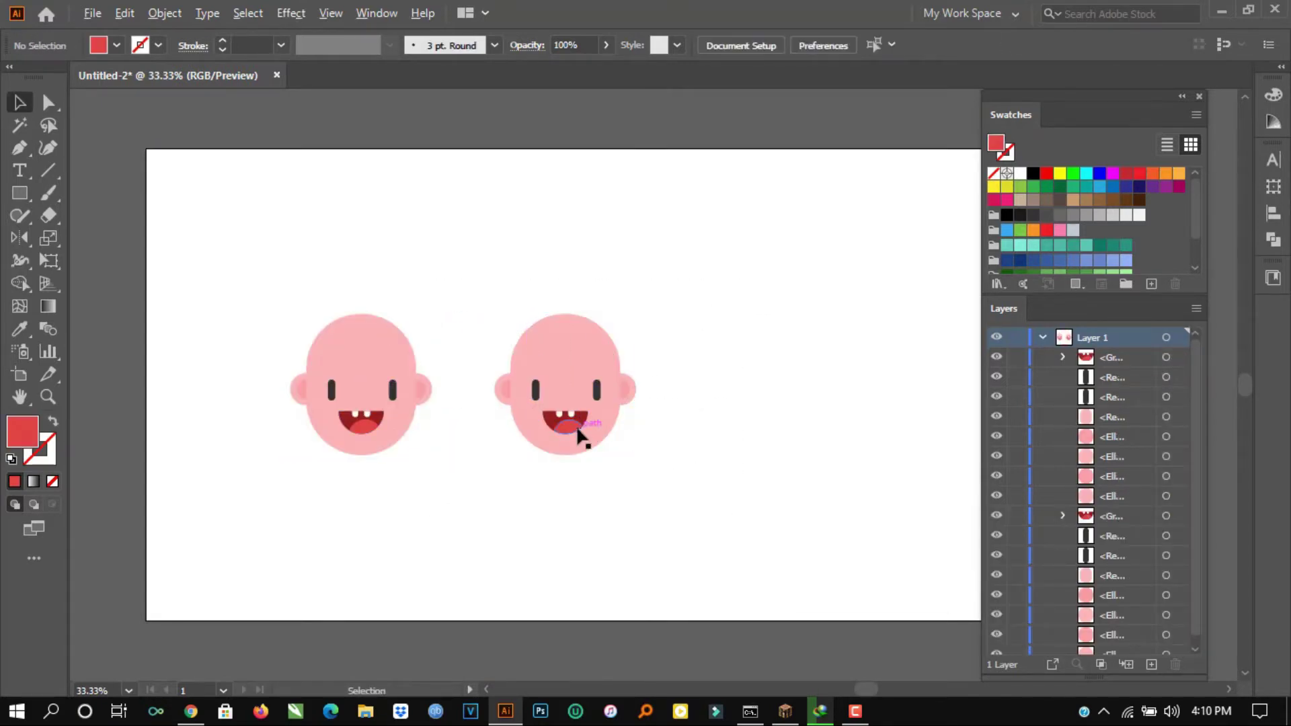
Step: Move the right face's mouth group onto the empty artboard beside the head and ungroup it
scroll(576, 432, "up", 2)
left_click(576, 423)
left_click_drag(576, 424, 867, 411)
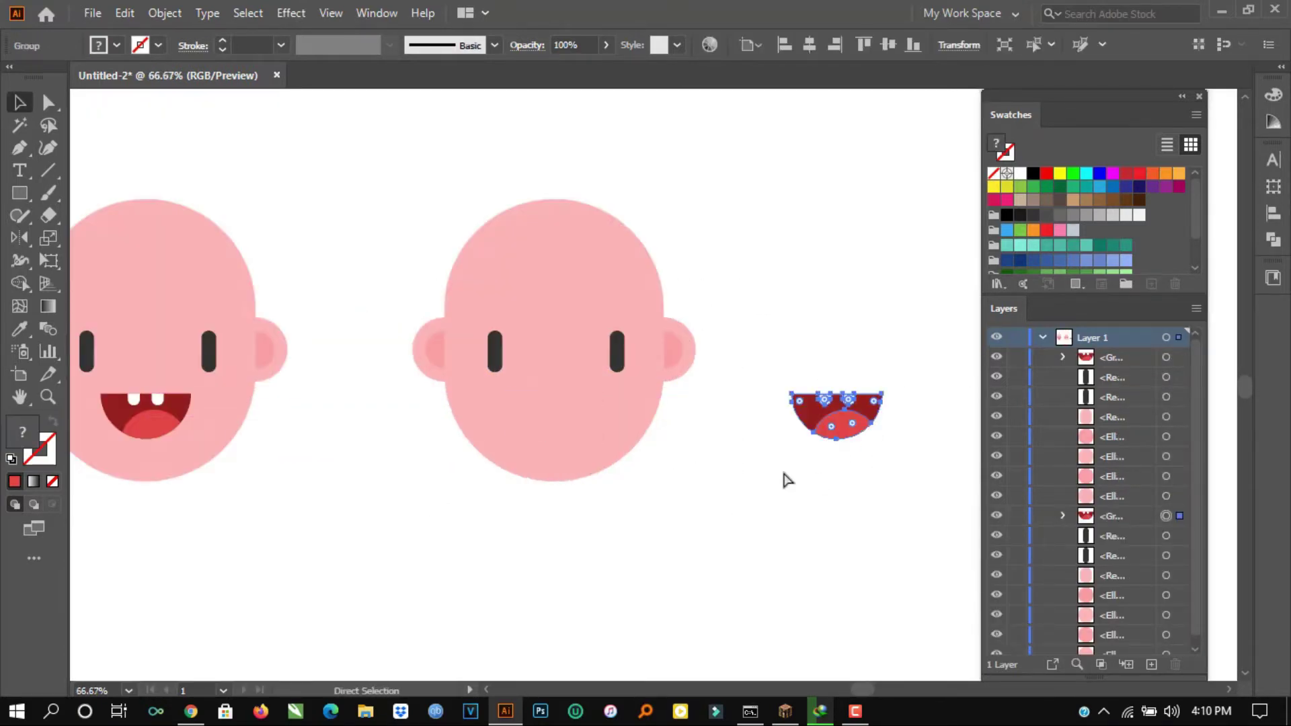
scroll(784, 478, "right", 2)
left_click(818, 408)
scroll(813, 406, "up", 2)
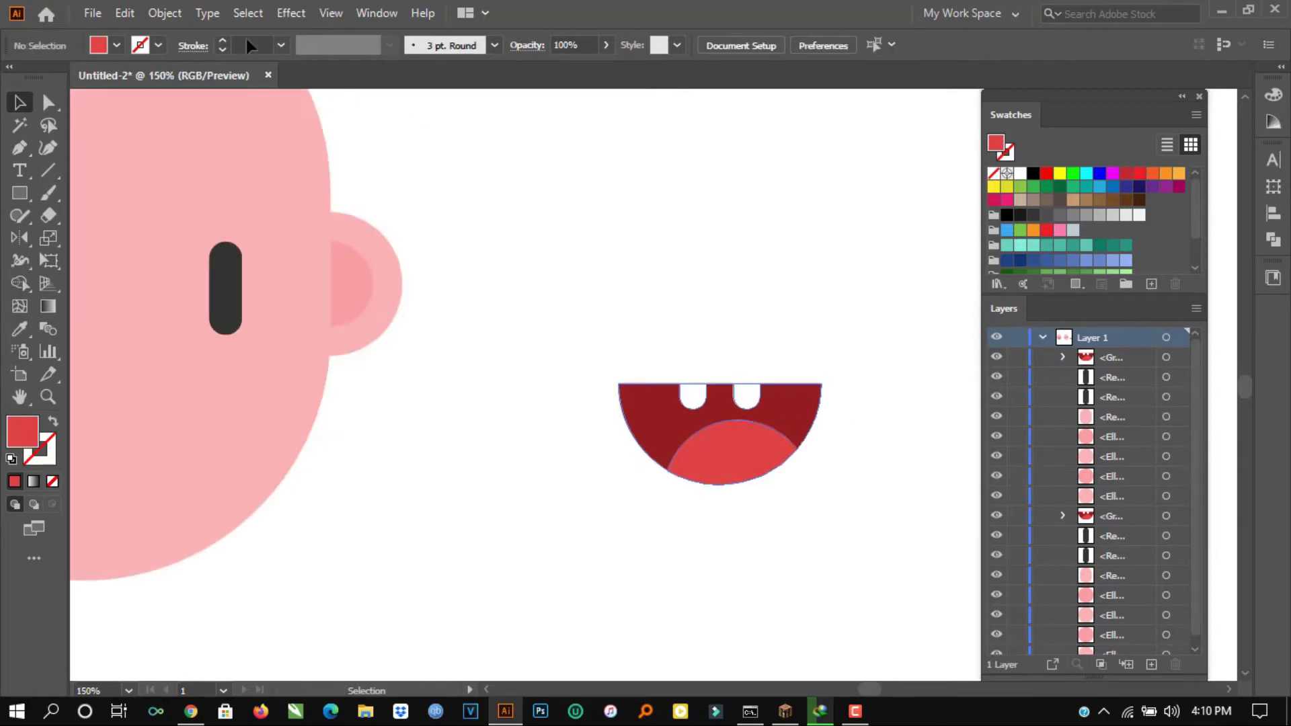
left_click(164, 13)
left_click(290, 119)
left_click(363, 376)
Step: Try a red rectangle over the upper part of the separated mouth and undo it
left_click_drag(20, 193, 56, 195)
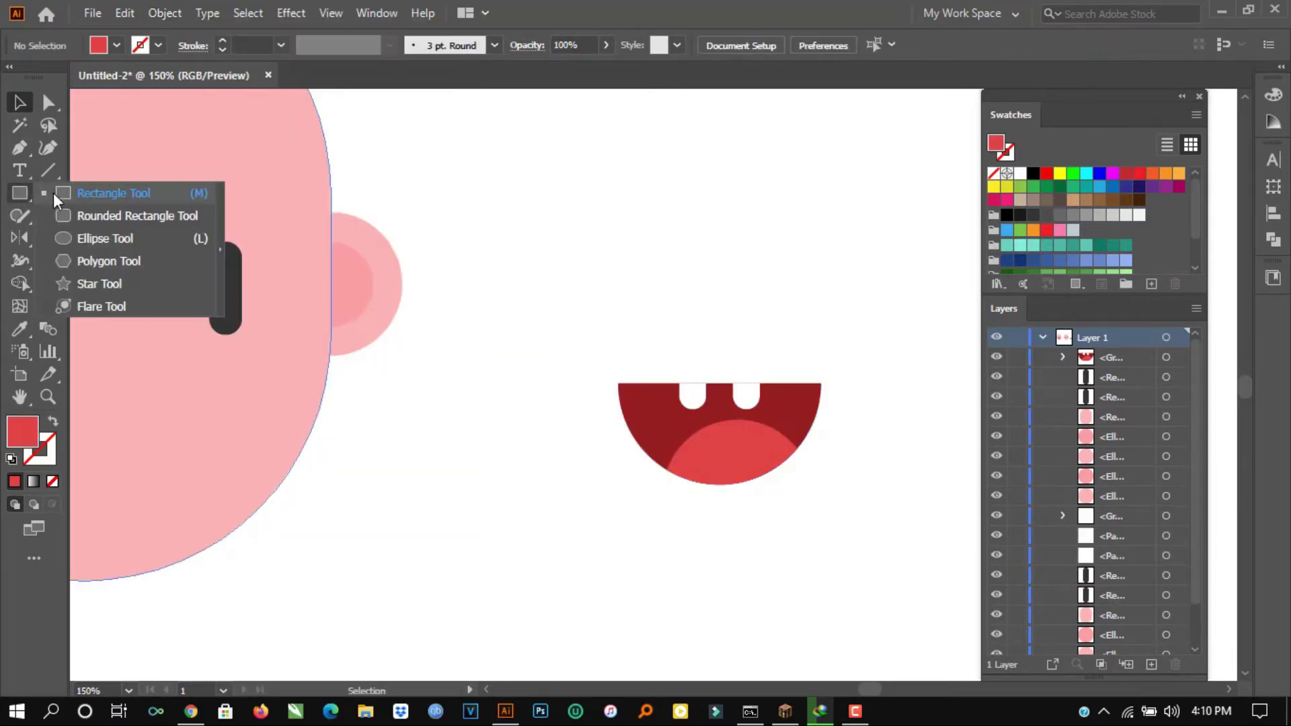
left_click_drag(583, 325, 850, 408)
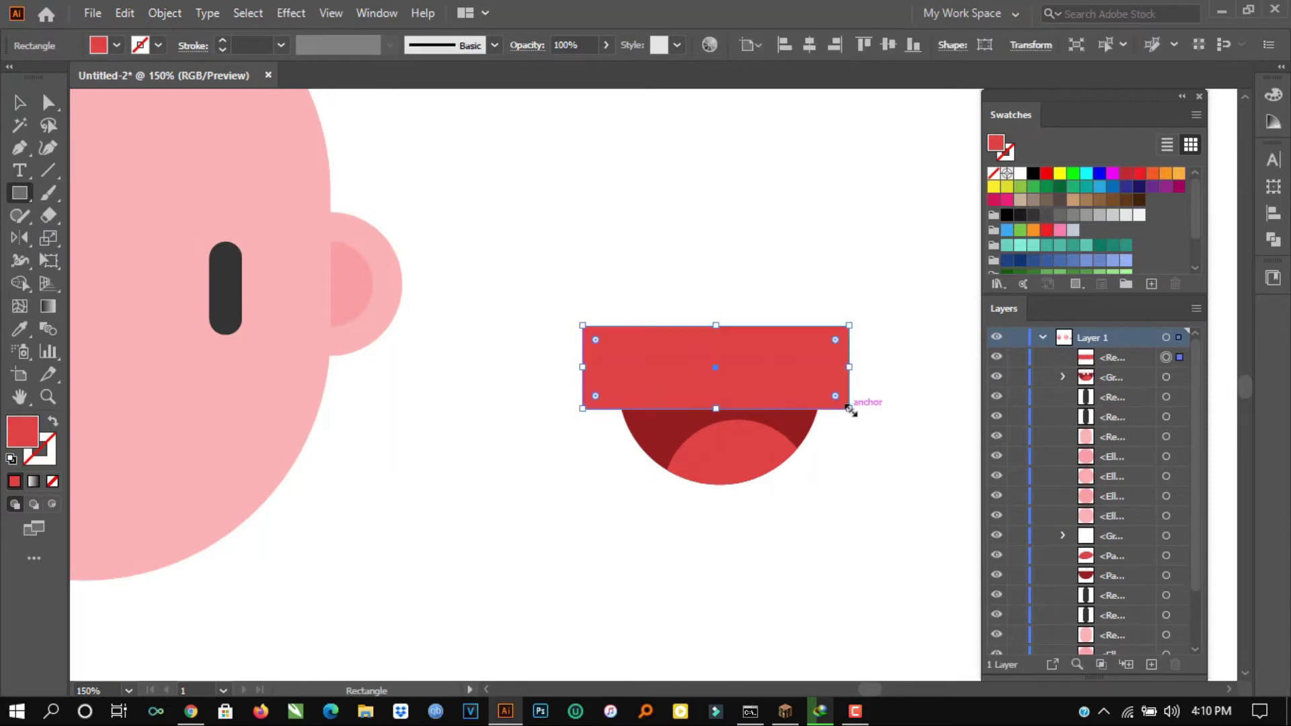
key("ctrl+z")
Step: Remove the two small teeth and draw a white rectangle across the mouth's upper edge, wider than the mouth
left_click(742, 390, "ctrl")
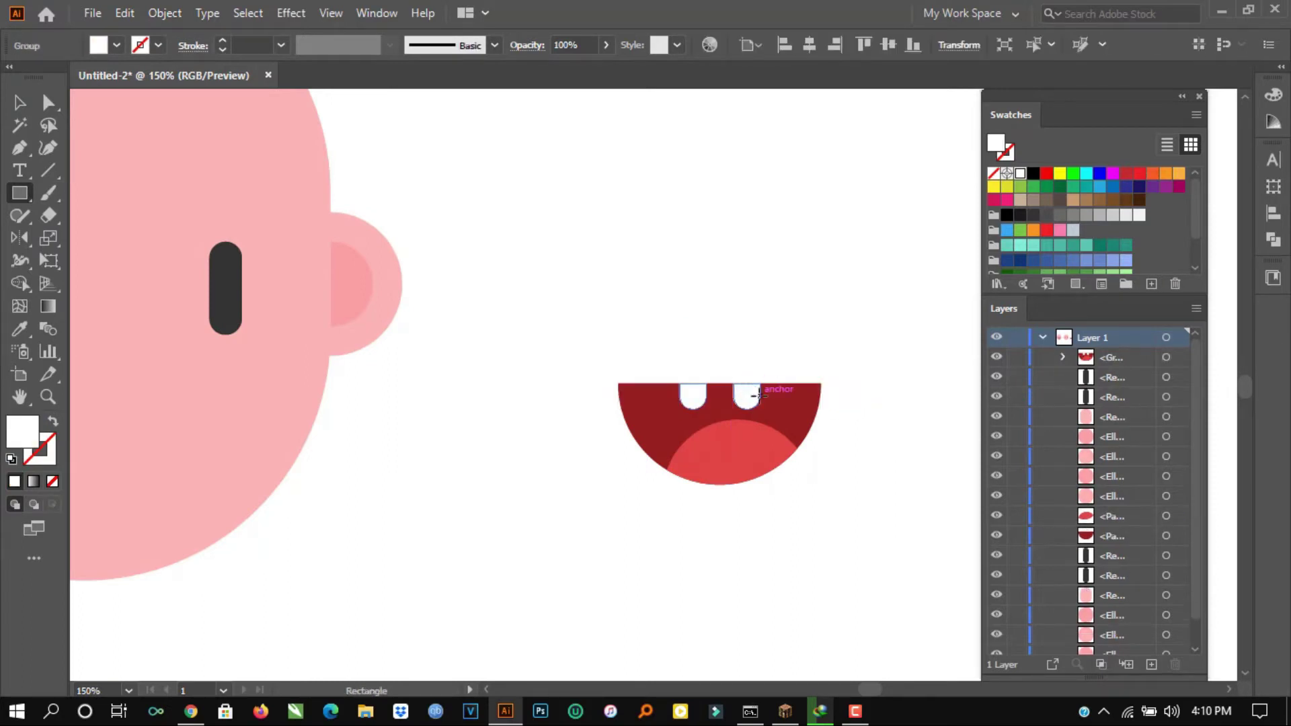
key("ctrl+shift+a")
left_click_drag(593, 360, 859, 404)
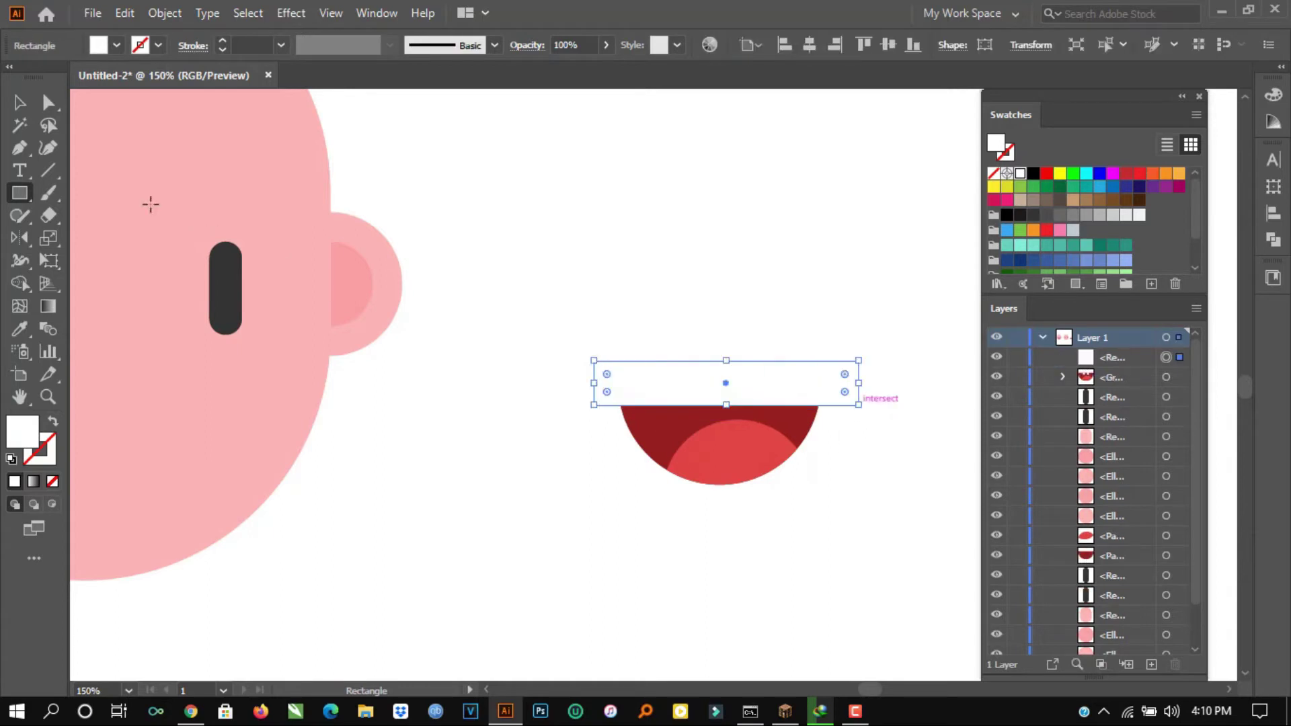
Step: Trim the white rectangle to the mouth's outline with Shape Builder, leaving a straight row of upper teeth
key("v")
left_click_drag(559, 303, 878, 535)
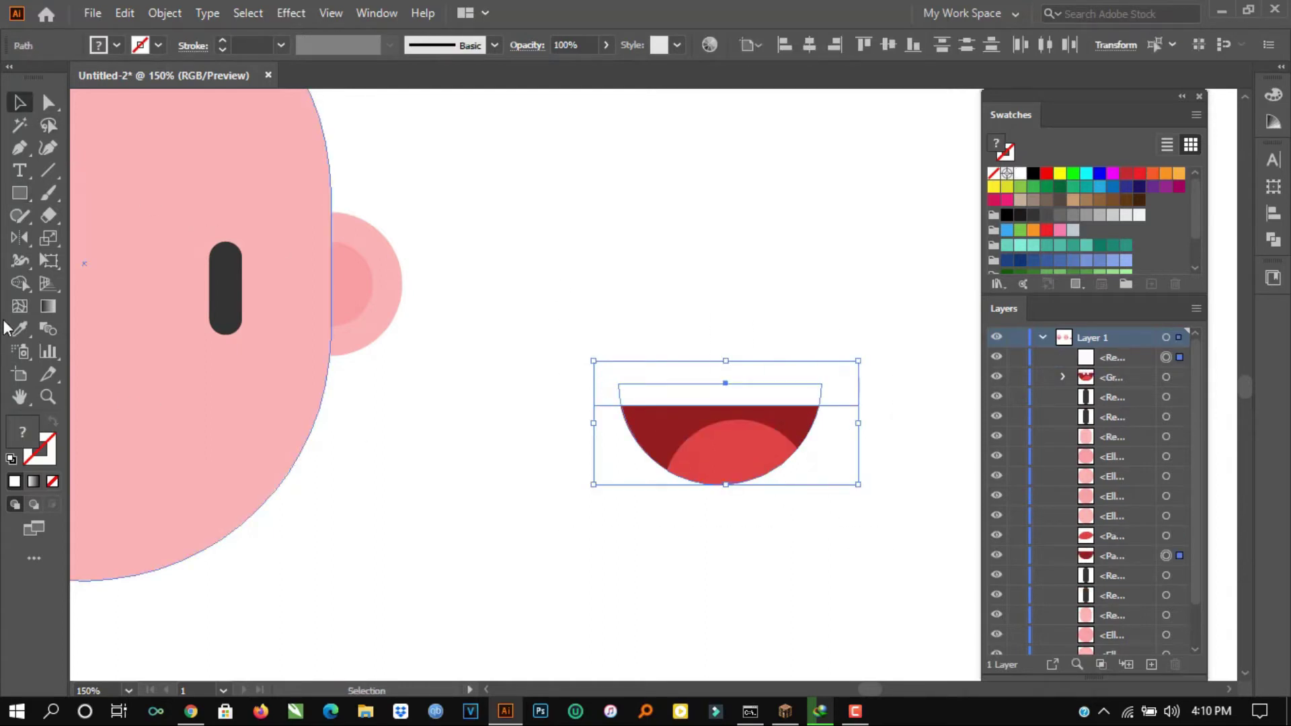
left_click(20, 283)
left_click(649, 371, "alt")
scroll(925, 389, "down", 2)
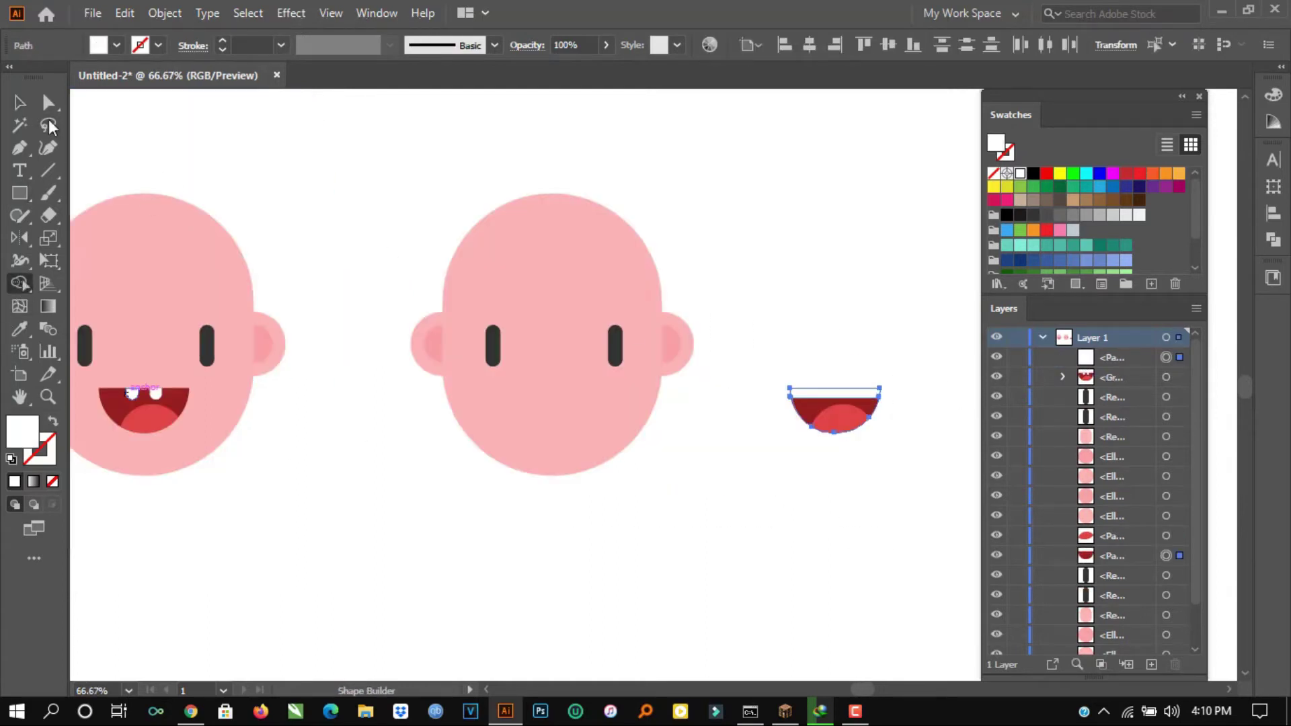
Step: Move the mouth with its tongue and new teeth back onto the right face, below and between the eyes
key("v")
left_click_drag(766, 334, 910, 472)
left_click_drag(846, 427, 563, 410)
left_click(769, 281)
scroll(773, 279, "down", 2)
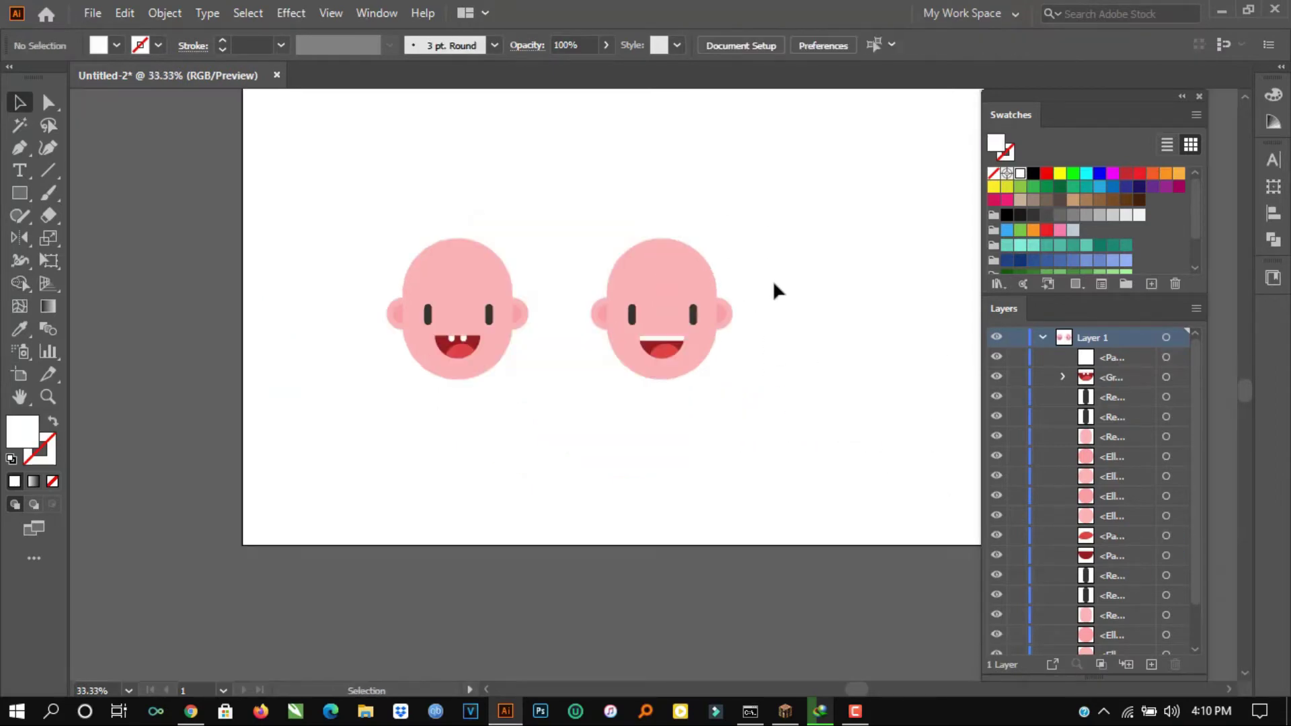
Step: Draw a circle about three quarters of the head's width over the right face's forehead and fill it dark gray (R=51 G=51 B=51)
scroll(753, 280, "up", 2)
left_click(12, 198)
left_click(95, 237)
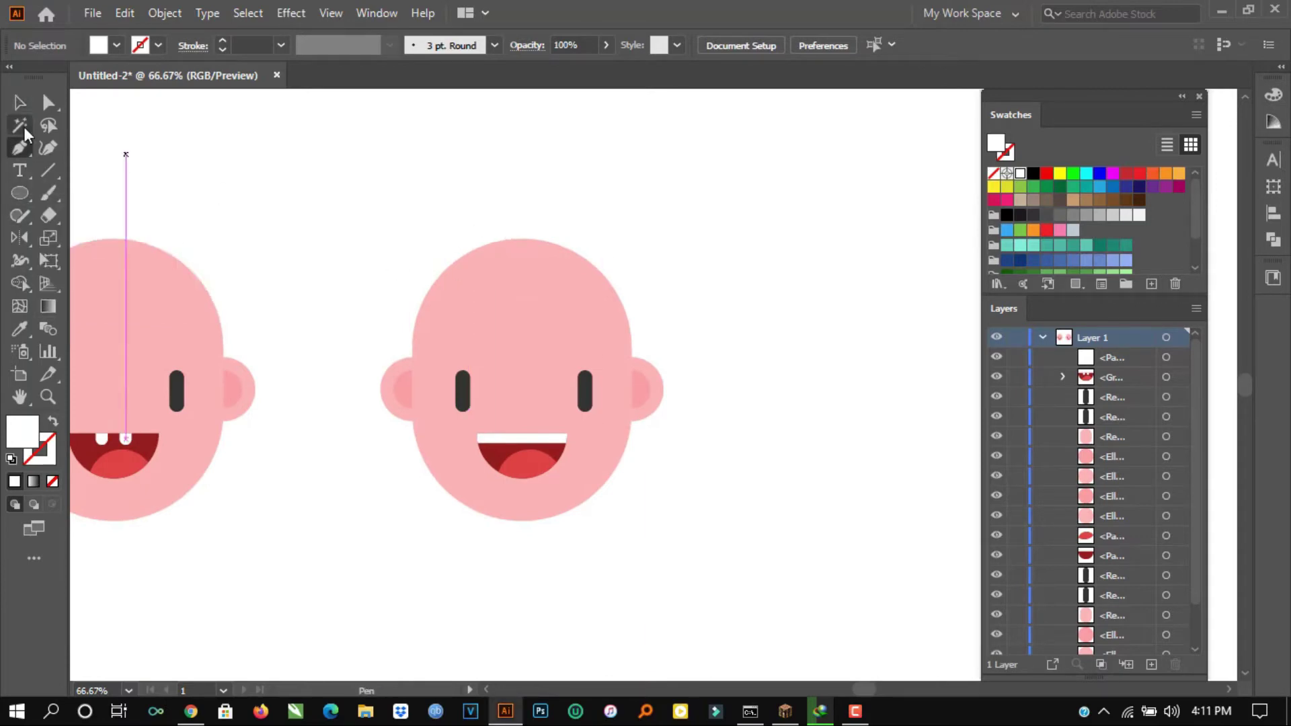
left_click(20, 194)
left_click(95, 237)
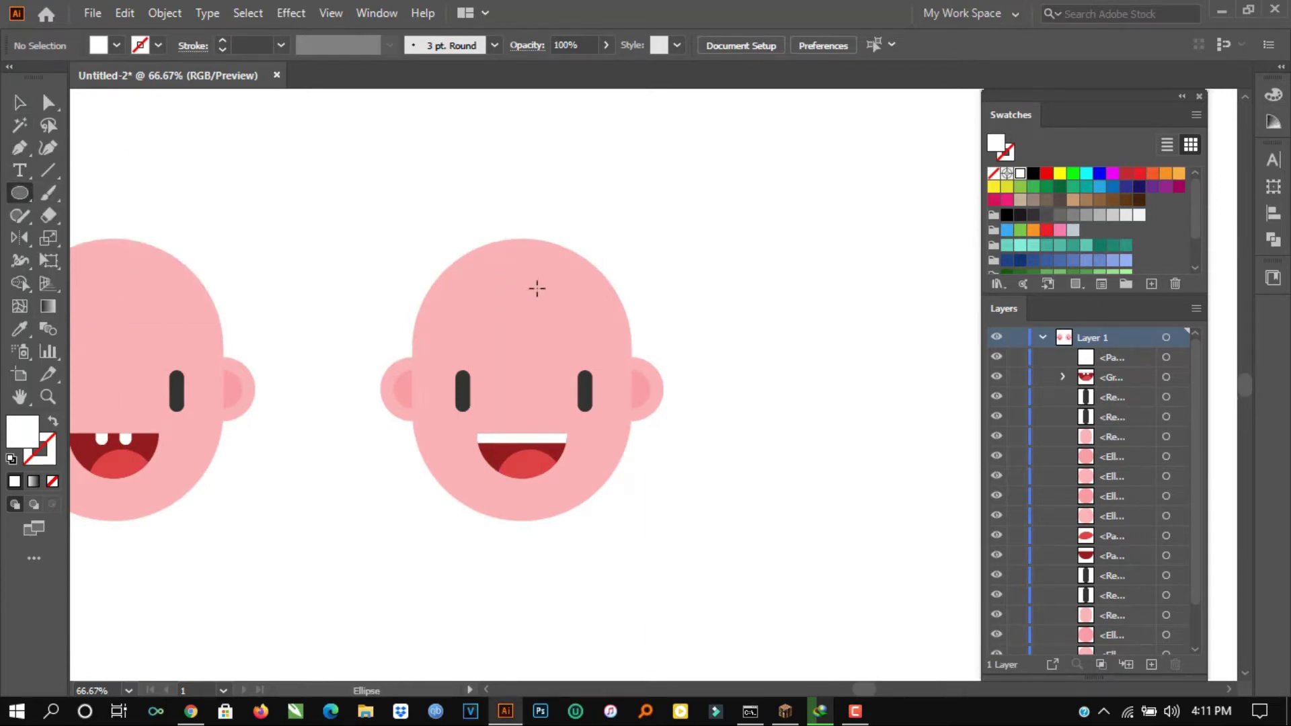
left_click_drag(528, 290, 585, 290)
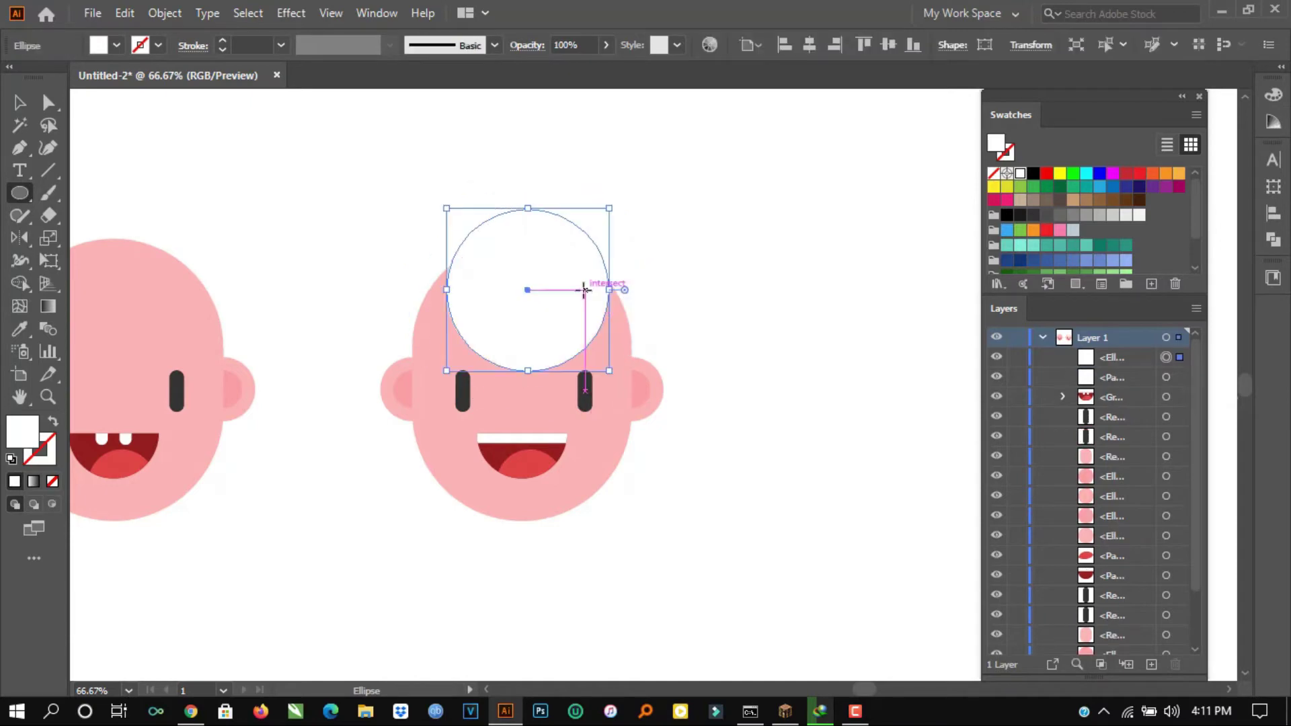
left_click(1034, 261)
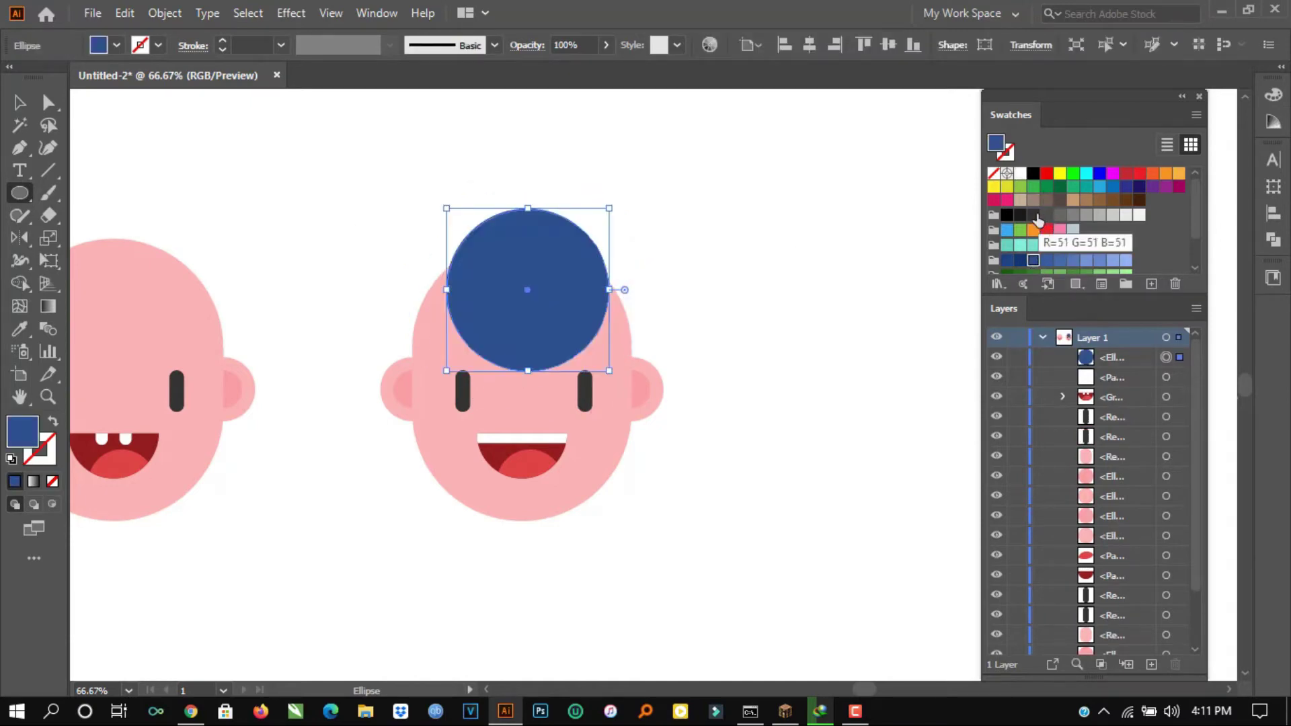
left_click(1034, 215)
Step: Place a copy of the dark hair circle at the head's upper left and send it behind the face
key("v")
left_click_drag(538, 302, 513, 354)
right_click(508, 355)
mouse_move(605, 597)
left_click(783, 666)
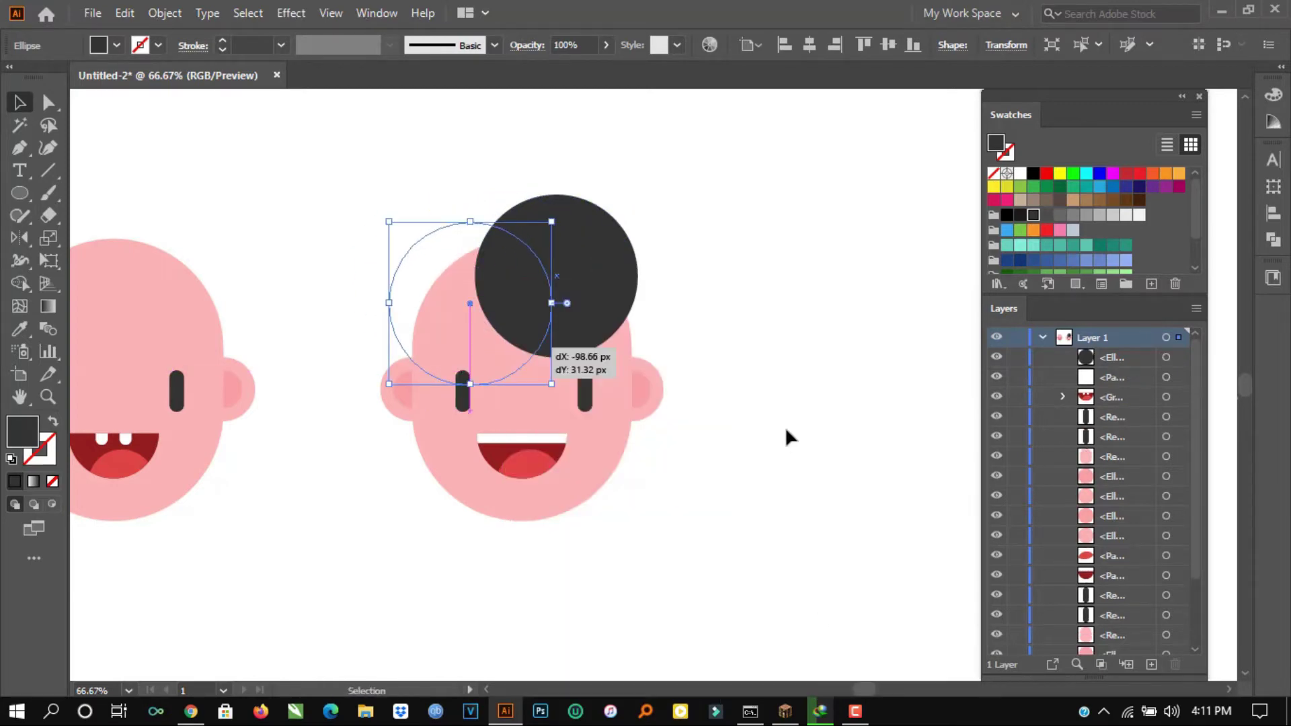
left_click(780, 414)
Step: Duplicate the front hair circle toward the head's upper right and send the copy behind the face
scroll(729, 302, "down", 1)
scroll(616, 273, "up", 2)
left_click_drag(662, 286, 756, 338)
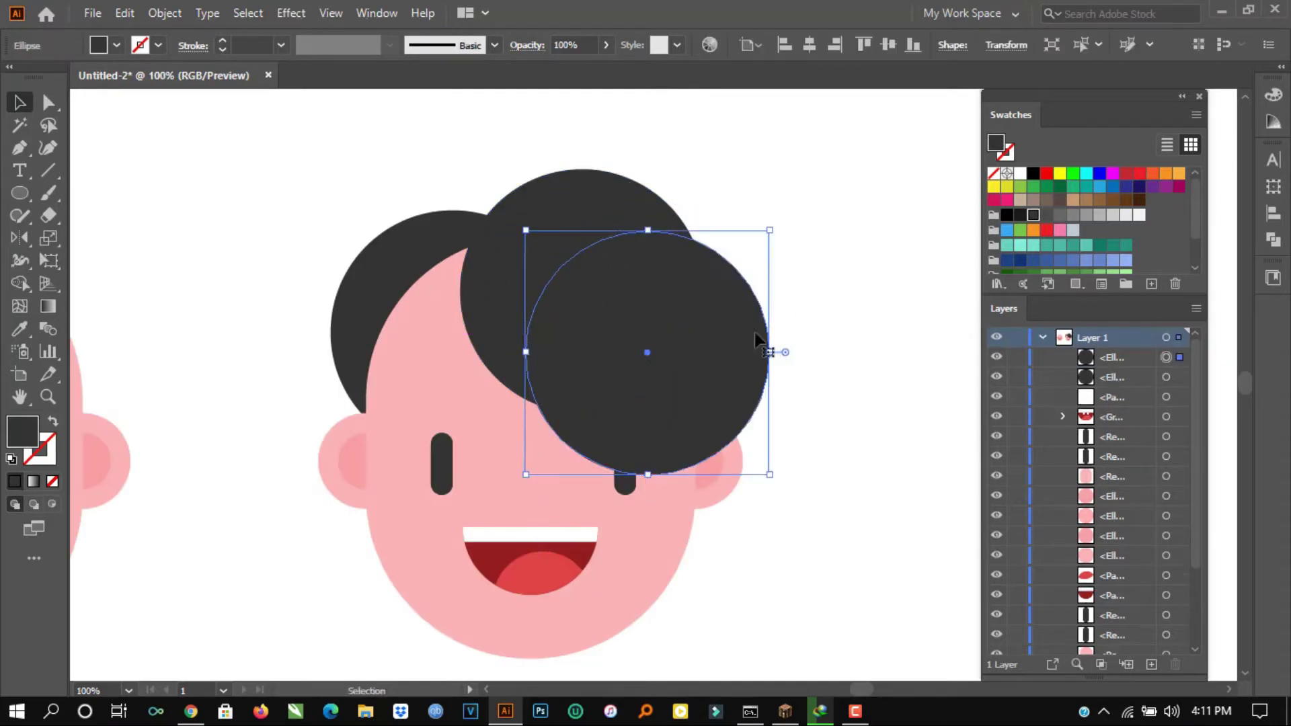
right_click(755, 338)
mouse_move(807, 597)
left_click(1002, 654)
left_click(832, 343)
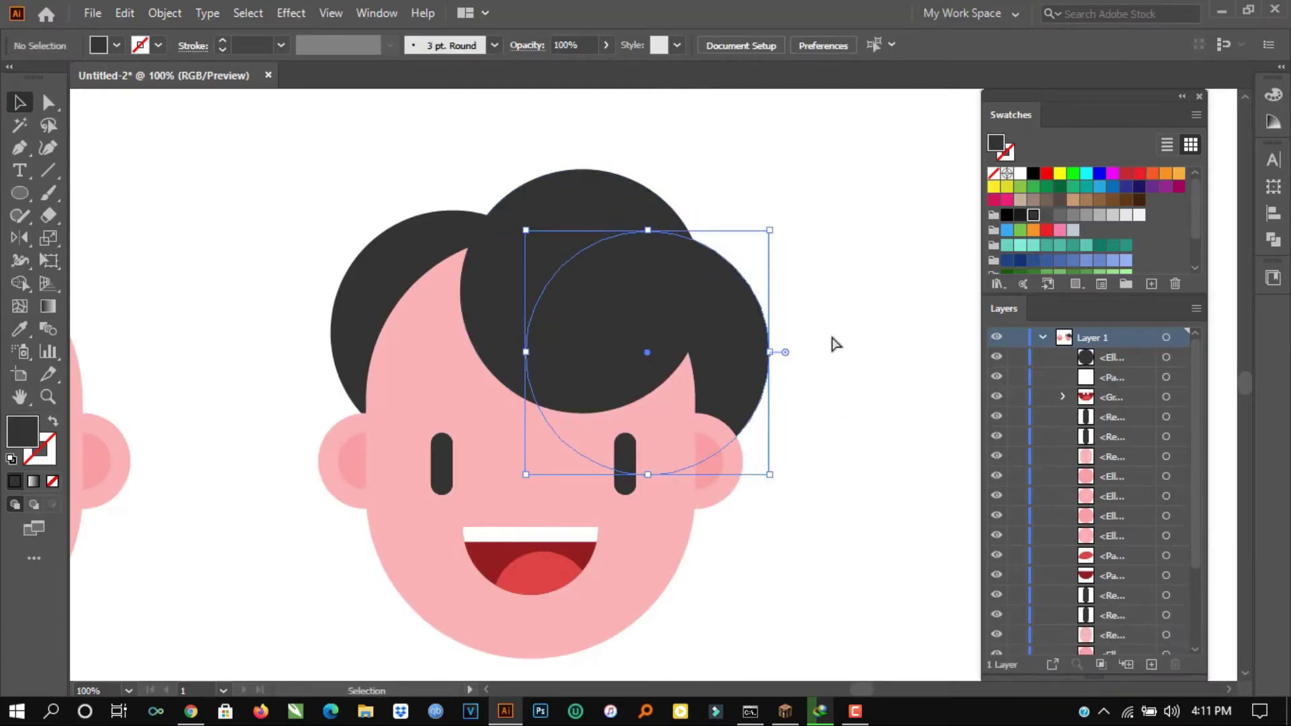
Step: Shift the front hair circle slightly to the left and check the hair's overall shape
scroll(740, 330, "down", 1)
scroll(669, 300, "up", 1)
left_click_drag(544, 324, 527, 323)
left_click(822, 270)
scroll(795, 296, "down", 2)
scroll(795, 296, "up", 1)
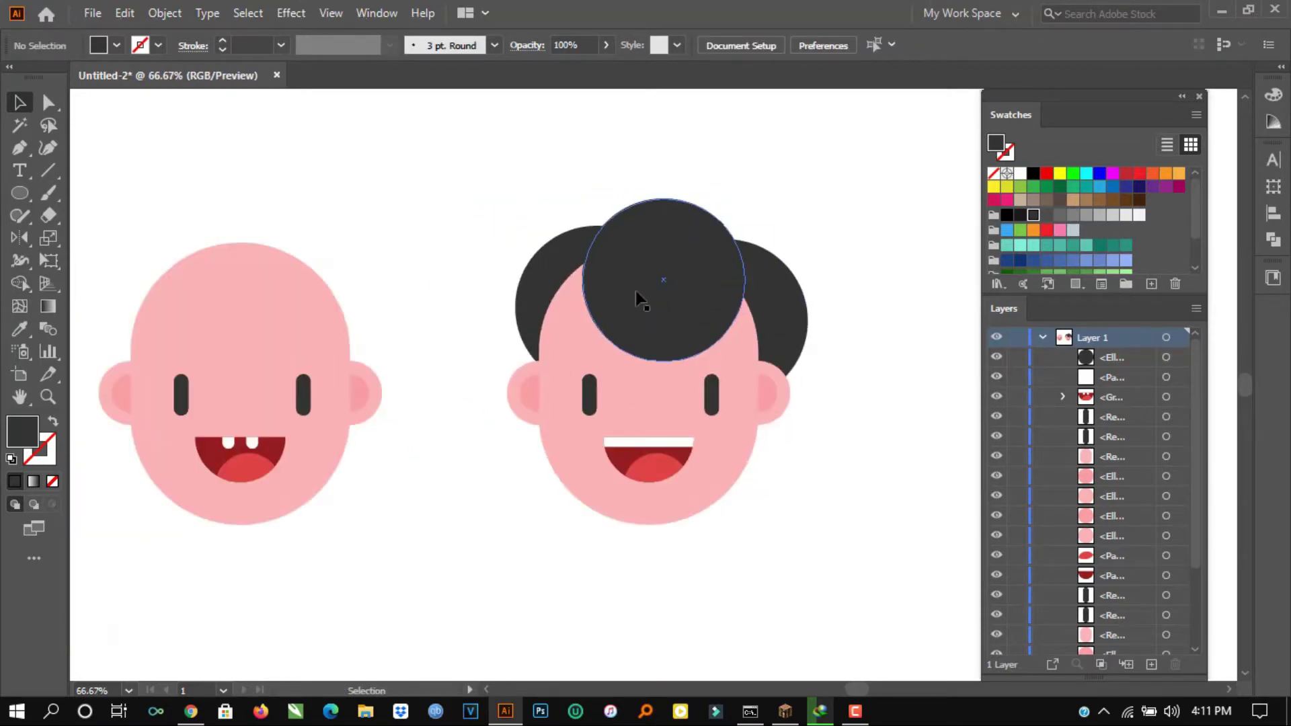
Step: Duplicate the front hair circle onto the right side of the forehead and shrink the copy to about 60 percent
scroll(636, 290, "up", 1)
scroll(638, 291, "right", 2)
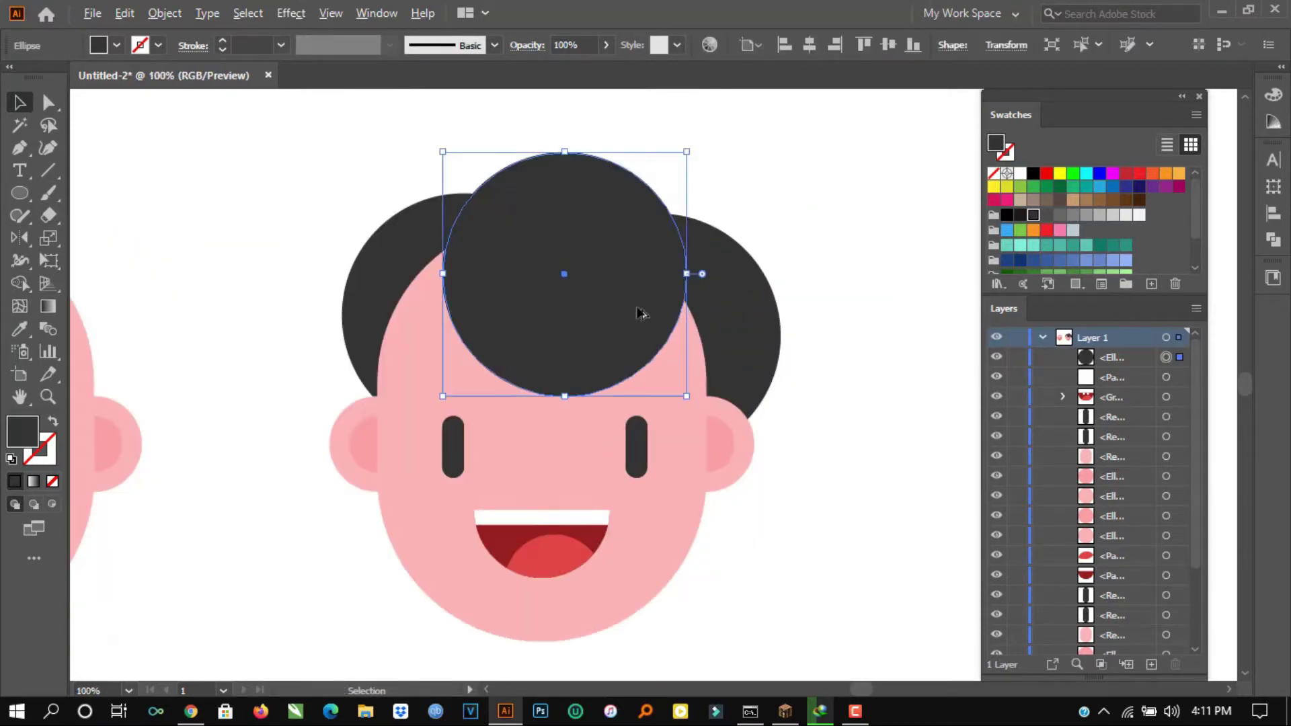
left_click_drag(639, 314, 753, 362)
left_click_drag(799, 201, 757, 246)
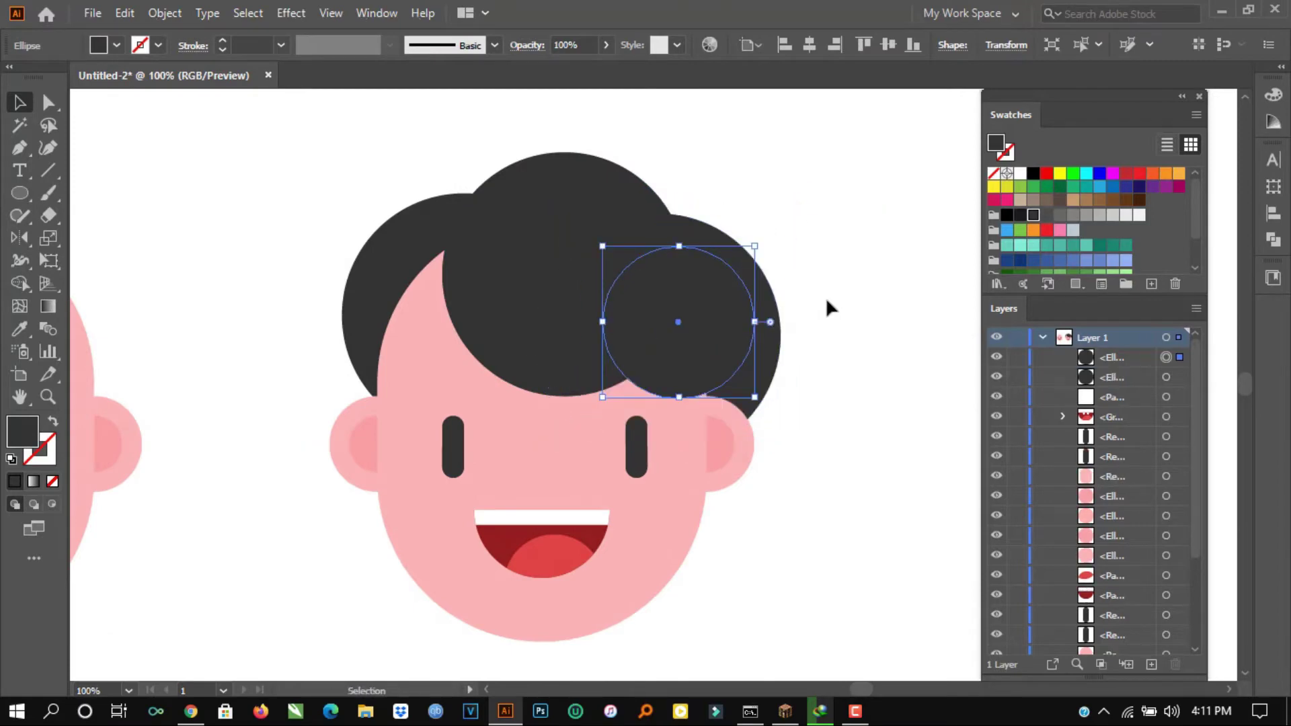
left_click(826, 298)
Step: Try a copy of the smaller hair circle over the left side of the forehead
left_click(522, 321)
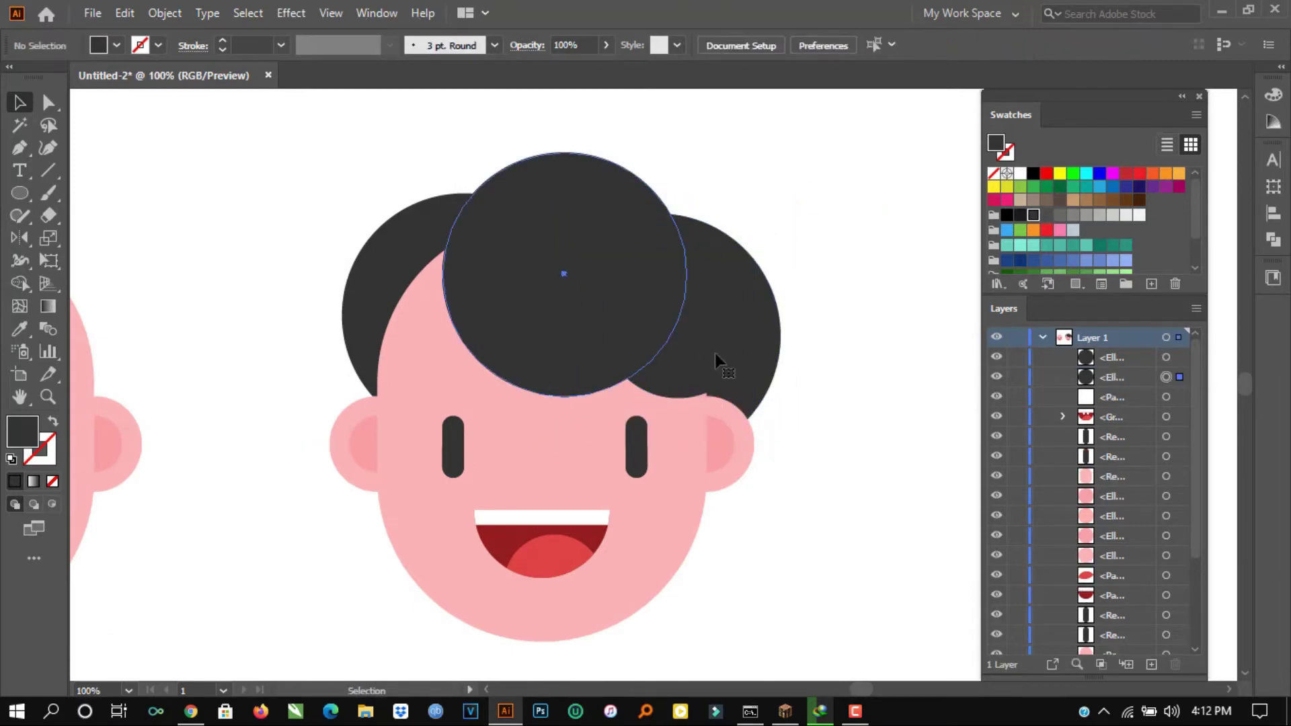
left_click_drag(704, 355, 463, 362)
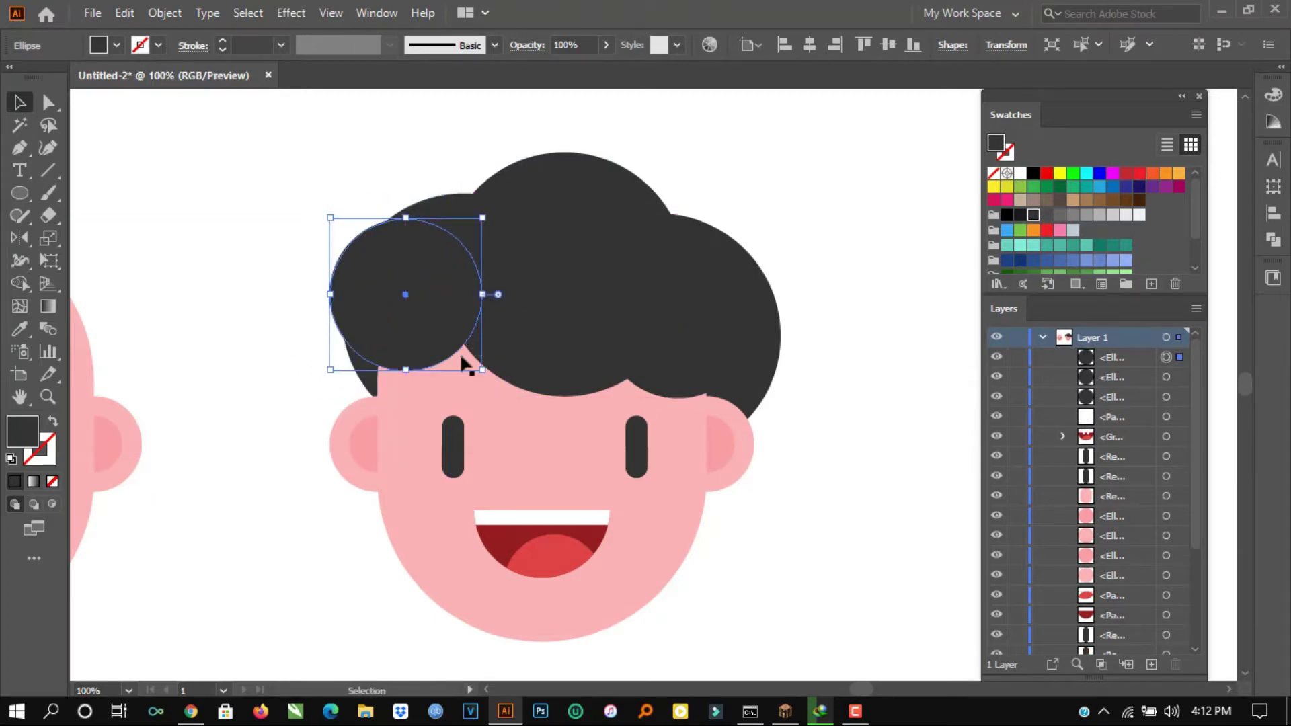
left_click(292, 220)
scroll(437, 294, "down", 4)
scroll(378, 342, "up", 2)
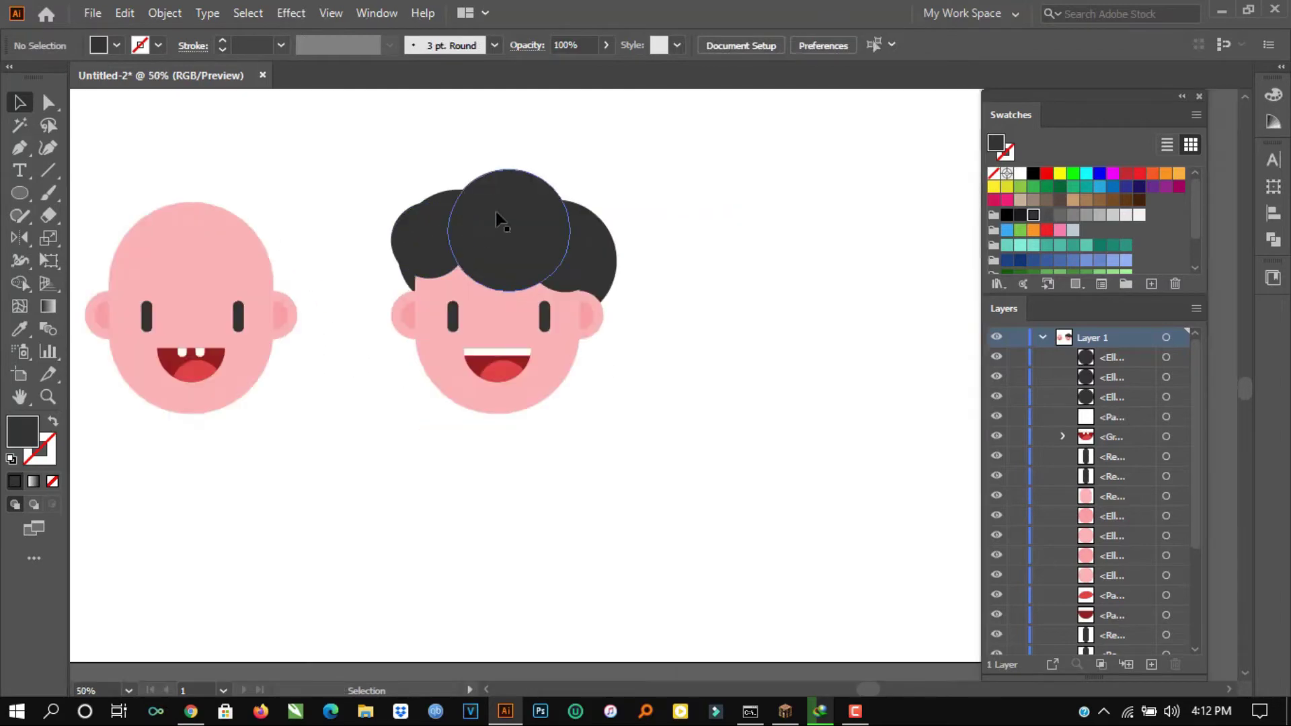
Step: Try another small hair circle directly above the left one, and undo both left-side copies
scroll(496, 222, "up", 4)
left_click_drag(432, 340, 433, 260)
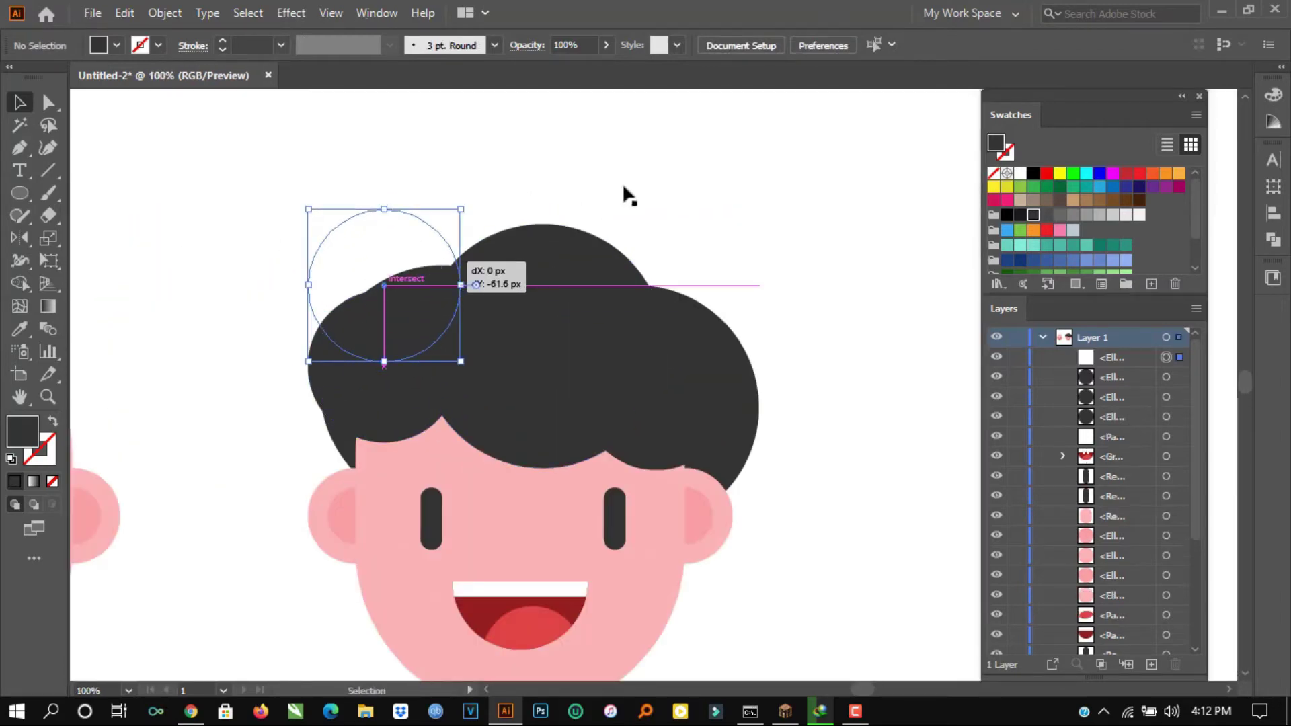
left_click_drag(629, 195, 630, 195)
key("ctrl+z")
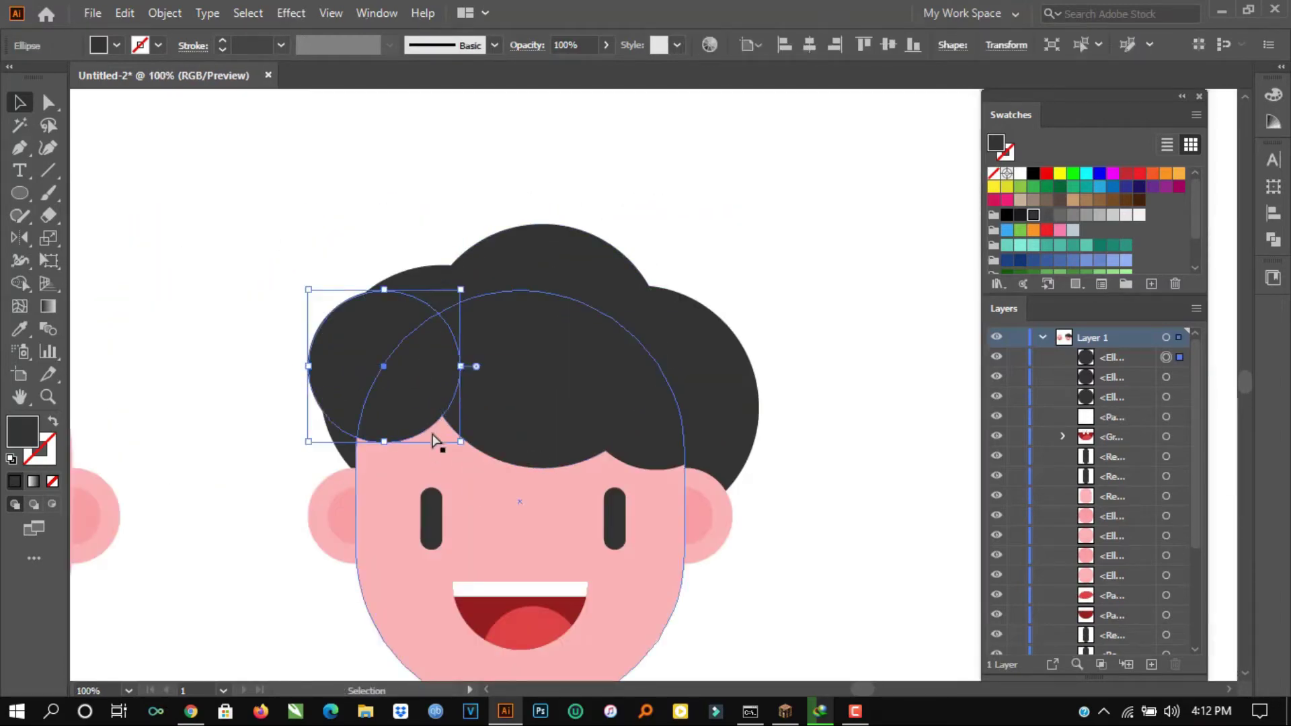
key("ctrl+z")
key("ctrl+z")
Step: Move the large front hair circle further left and slightly down over the forehead
mouse_move(503, 421)
left_mouse_down()
mouse_move(489, 421)
mouse_move(490, 441)
mouse_move(505, 441)
left_mouse_up()
left_click(813, 299)
left_click(812, 309)
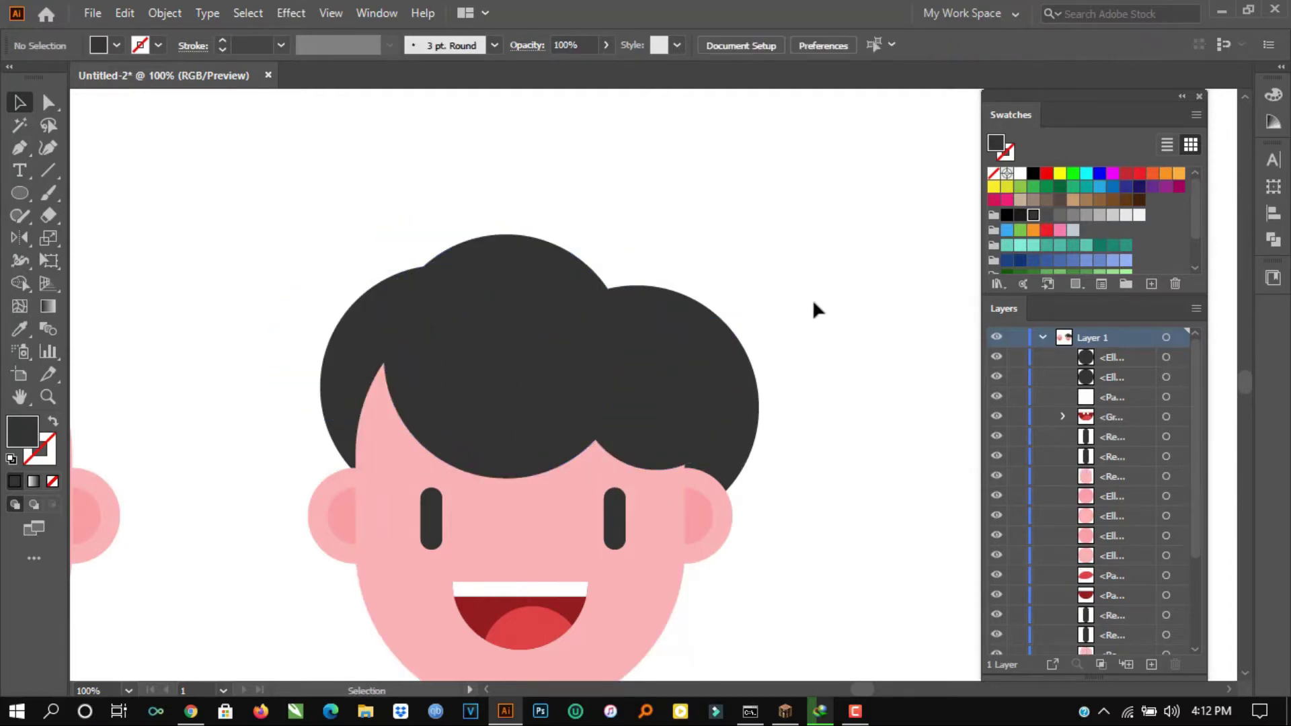
scroll(758, 332, "down", 2)
scroll(839, 316, "up", 1)
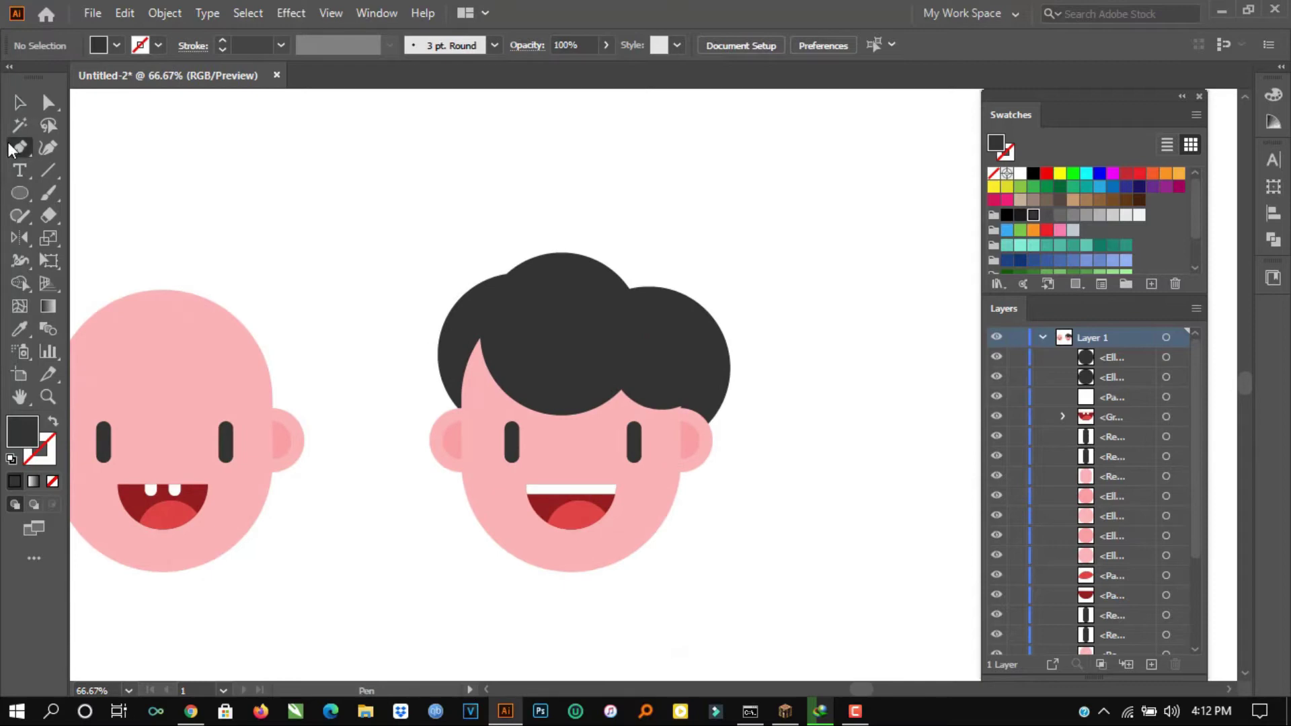
Step: Draw a thin curved hair strand with the Pen tool, sweeping up and left from where the front and right hair circles meet
left_click_drag(19, 147, 125, 144)
key("ctrl+1")
left_click(567, 337)
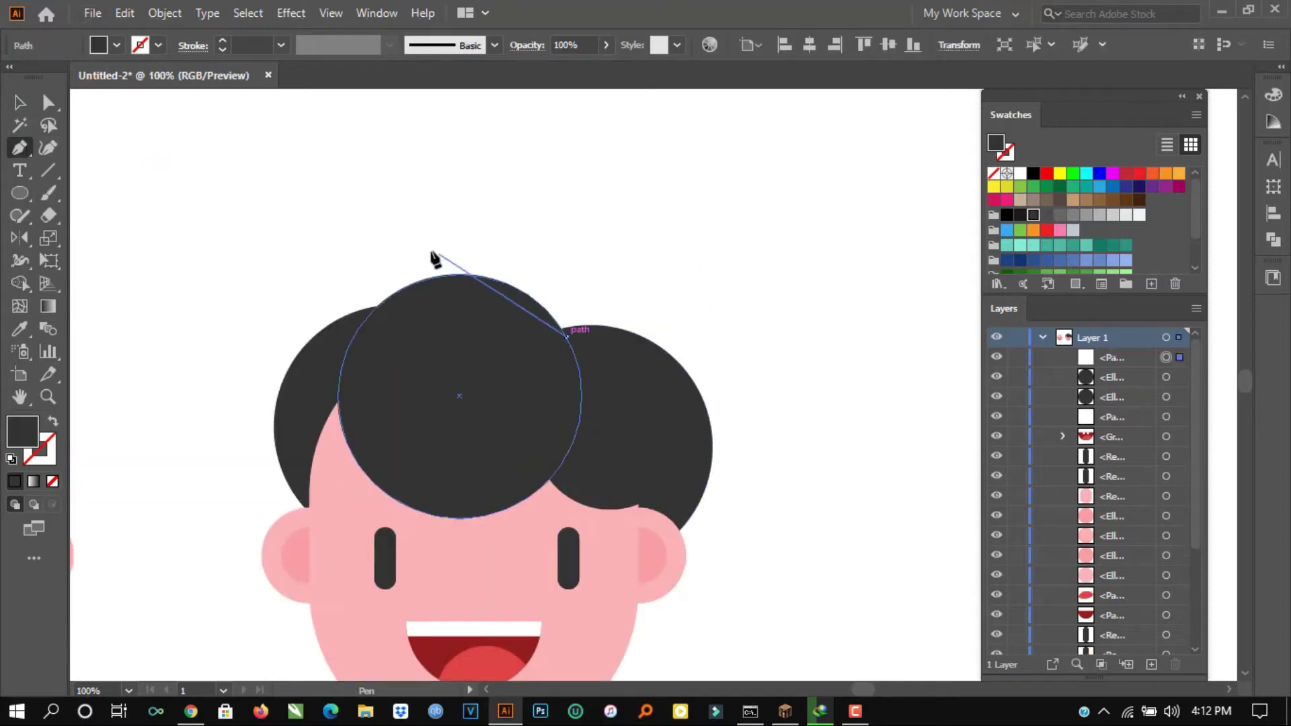
left_click_drag(429, 251, 311, 254)
left_click(428, 250)
left_click_drag(579, 364, 572, 454)
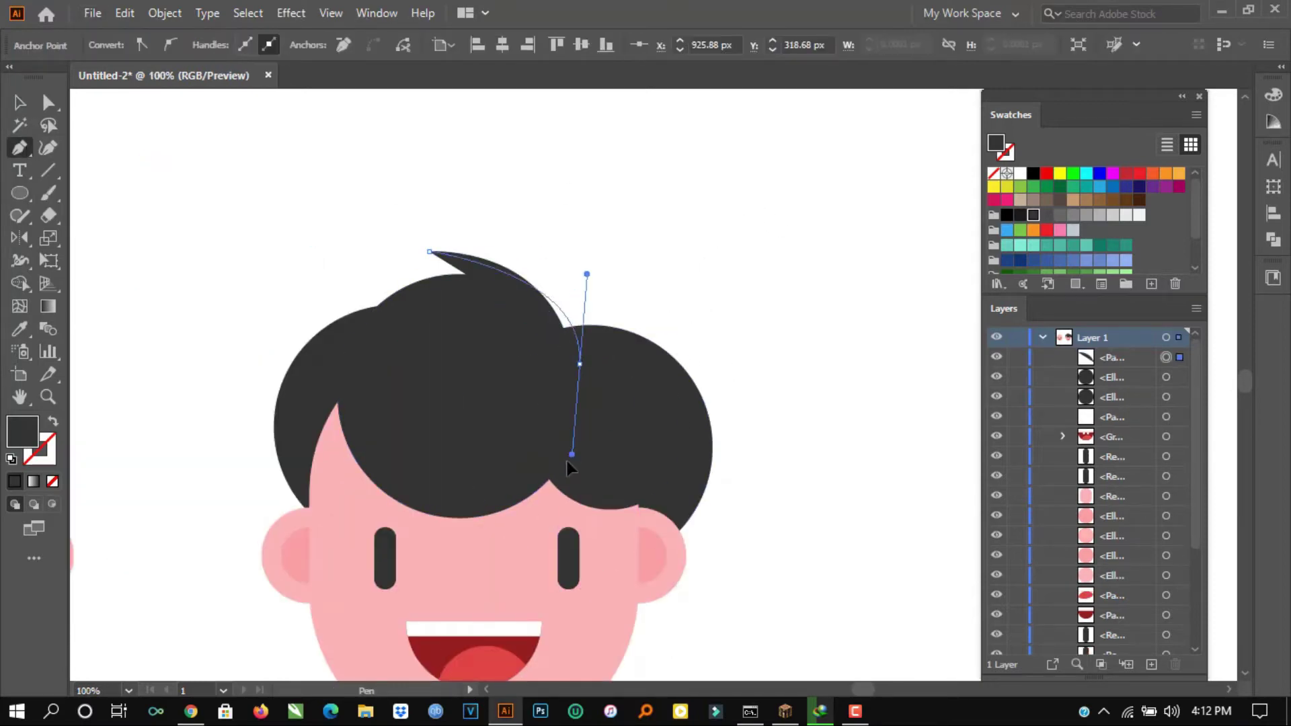
left_click_drag(580, 364, 591, 364)
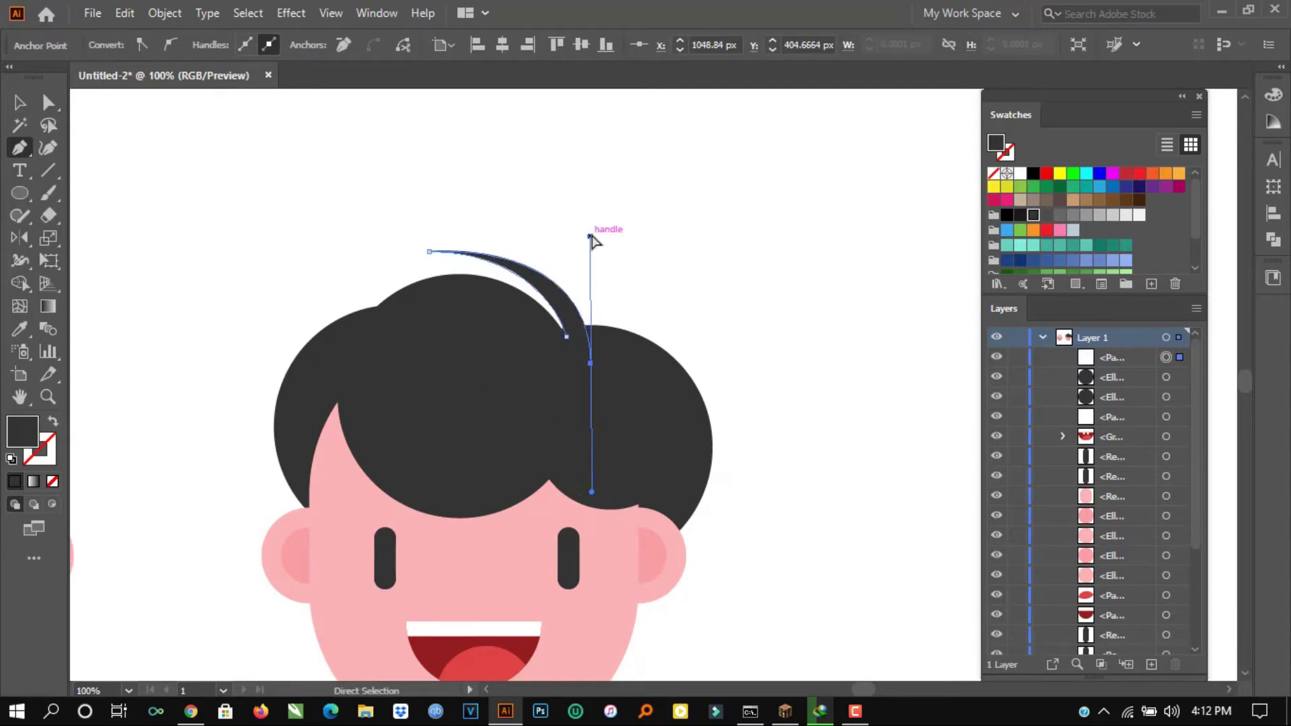
left_click_drag(590, 236, 591, 250)
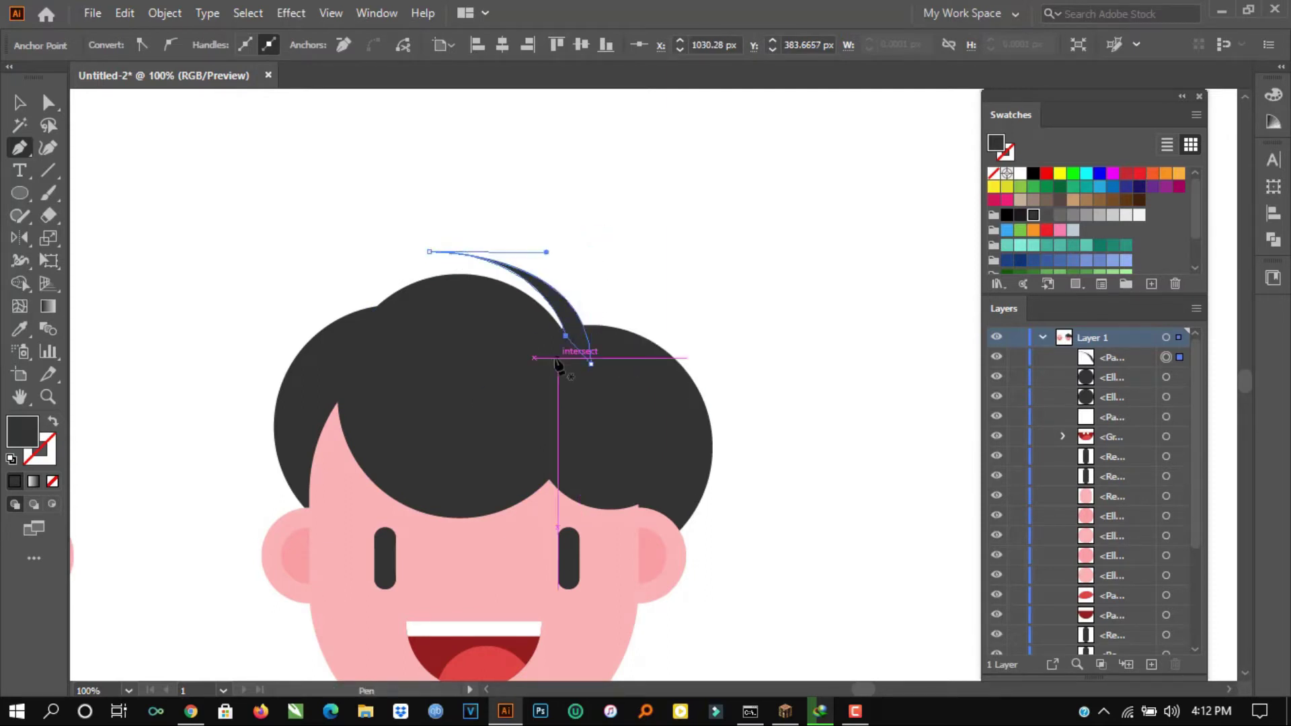
Step: Draw a second curved strand with the Pen tool from the same junction, tapering to the right over the right hair circle
left_click_drag(557, 358, 735, 367)
left_click_drag(807, 405, 807, 405)
left_click(686, 344)
left_click_drag(581, 354, 573, 405)
left_click(581, 354)
left_click(557, 357)
left_click(732, 271, "ctrl")
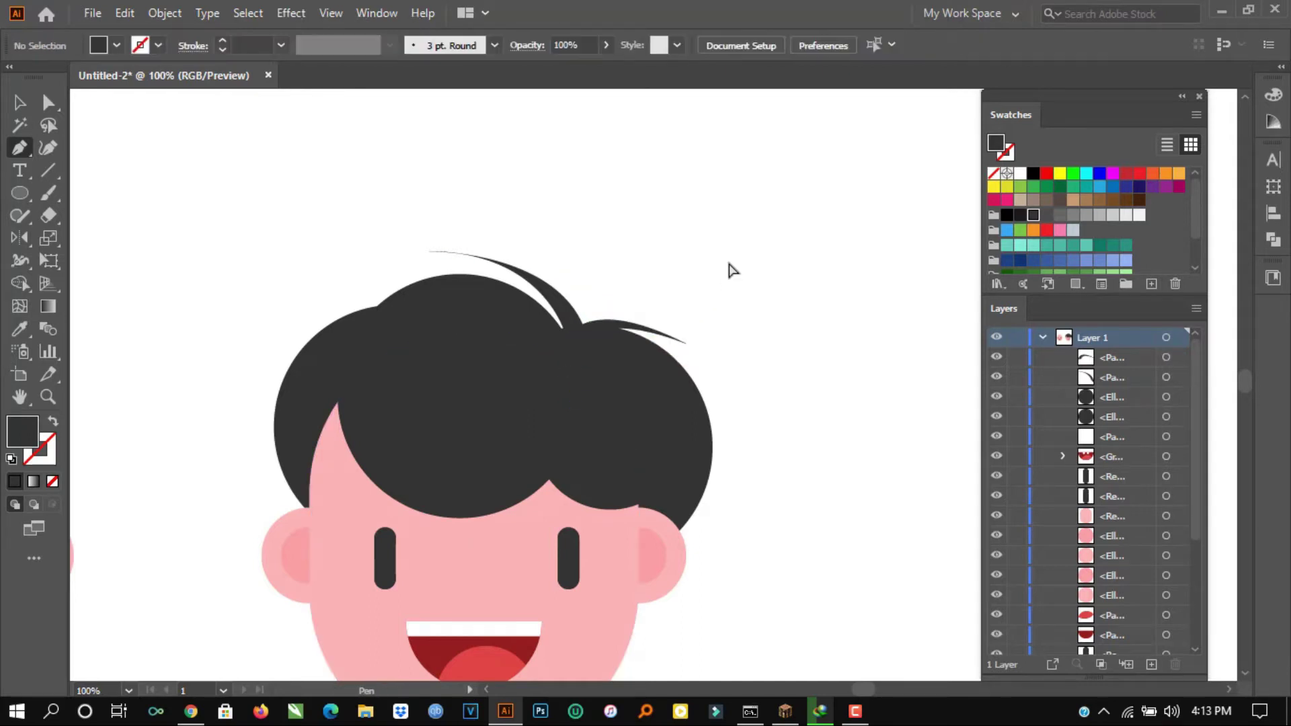
scroll(732, 271, "down", 4)
scroll(757, 315, "up", 2)
scroll(765, 336, "up", 1)
scroll(629, 272, "up", 3)
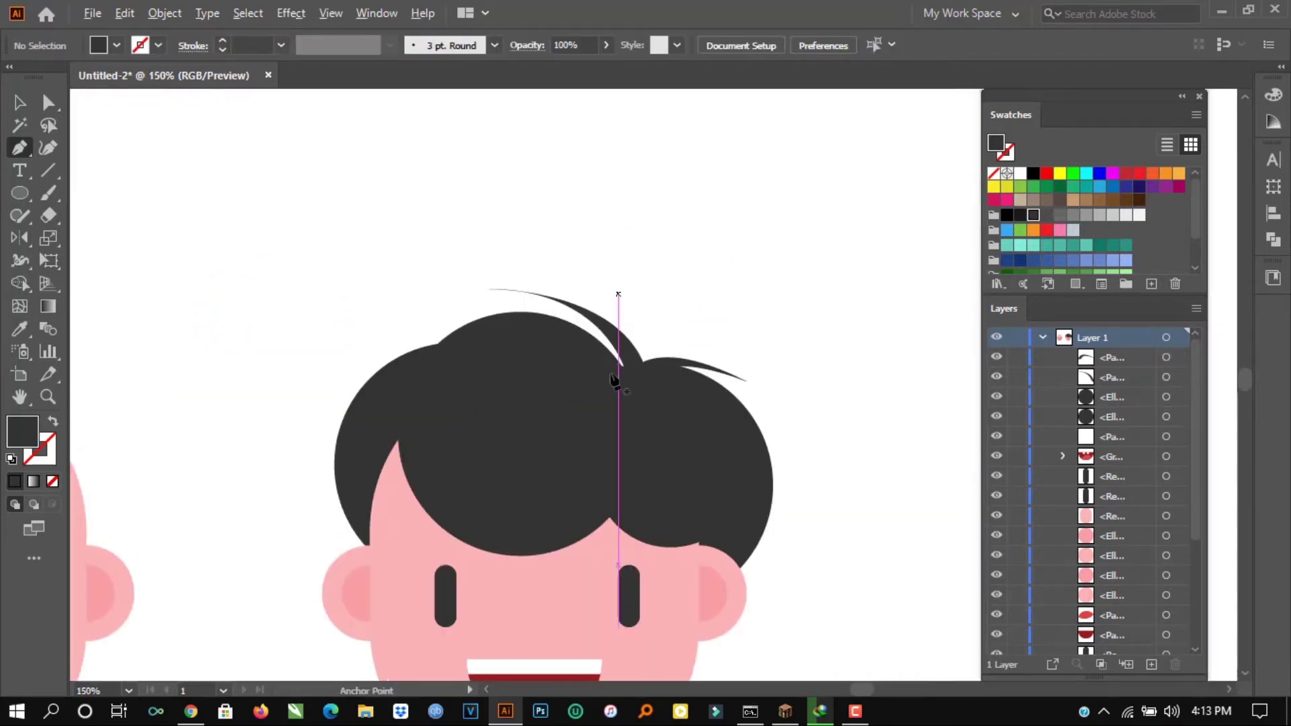
left_click_drag(583, 374, 593, 363)
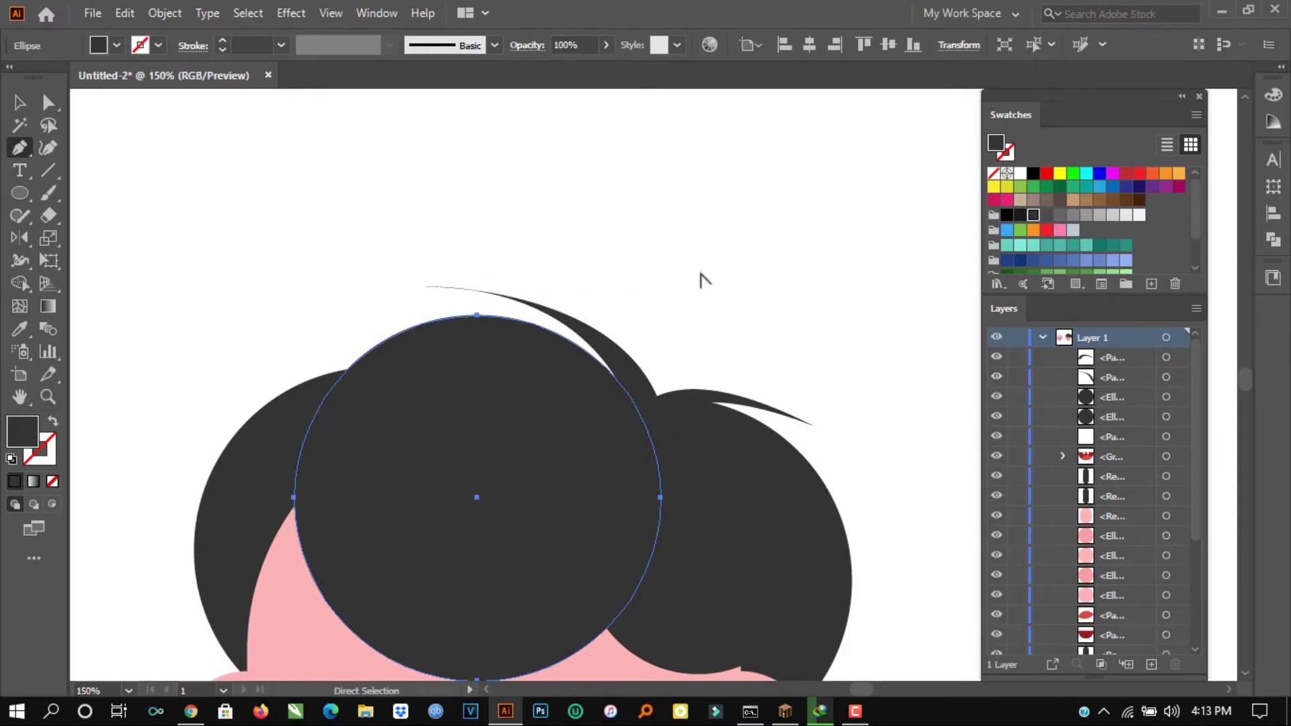
left_click(701, 278, "ctrl")
scroll(780, 390, "down", 5)
scroll(681, 411, "up", 2)
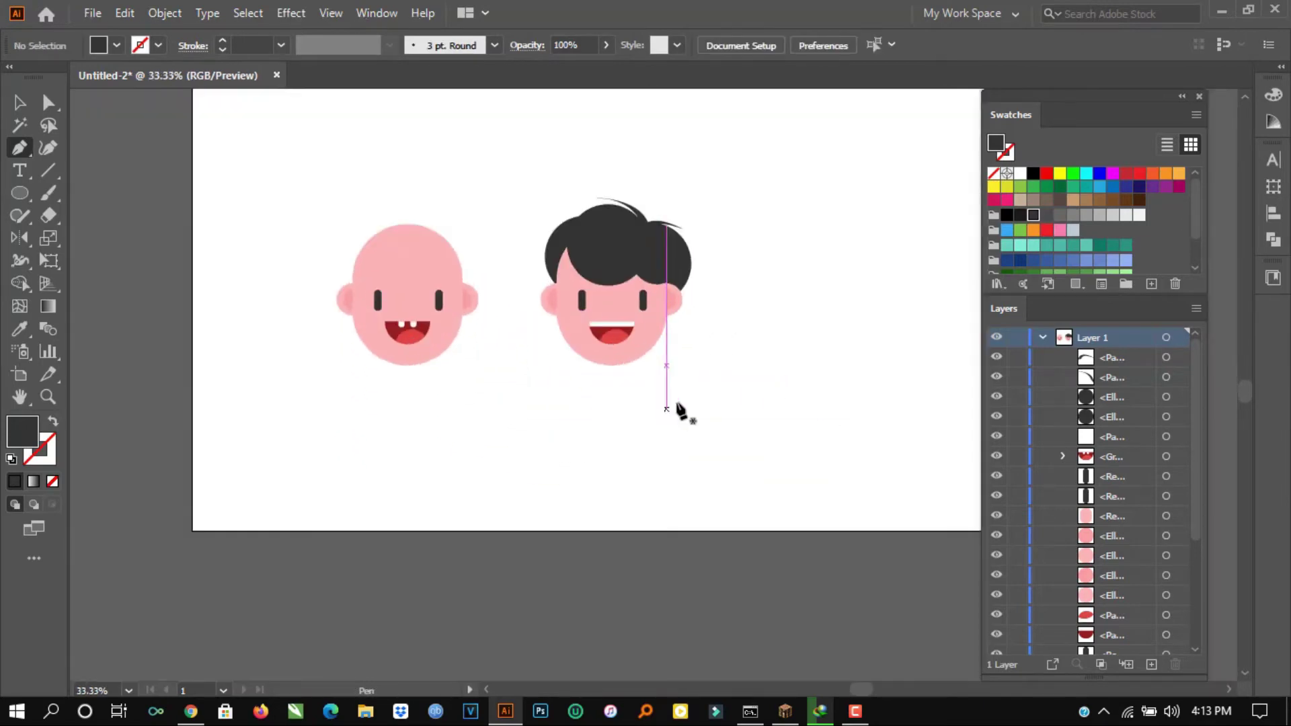
scroll(681, 411, "up", 4)
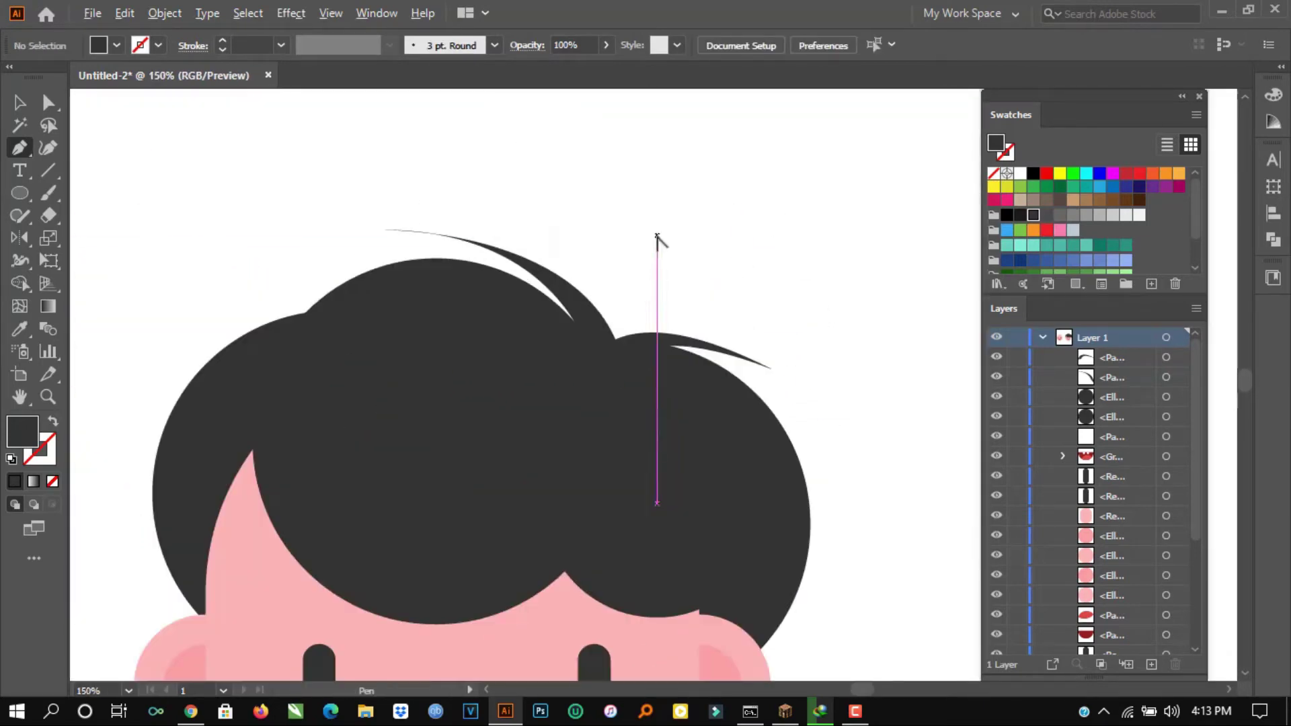
Step: Try adjusting the tip anchor of the upper curved hair strand, and undo the change
scroll(657, 237, "up", 2)
left_click(430, 314, "ctrl")
scroll(561, 311, "down", 2)
left_click(337, 266, "alt")
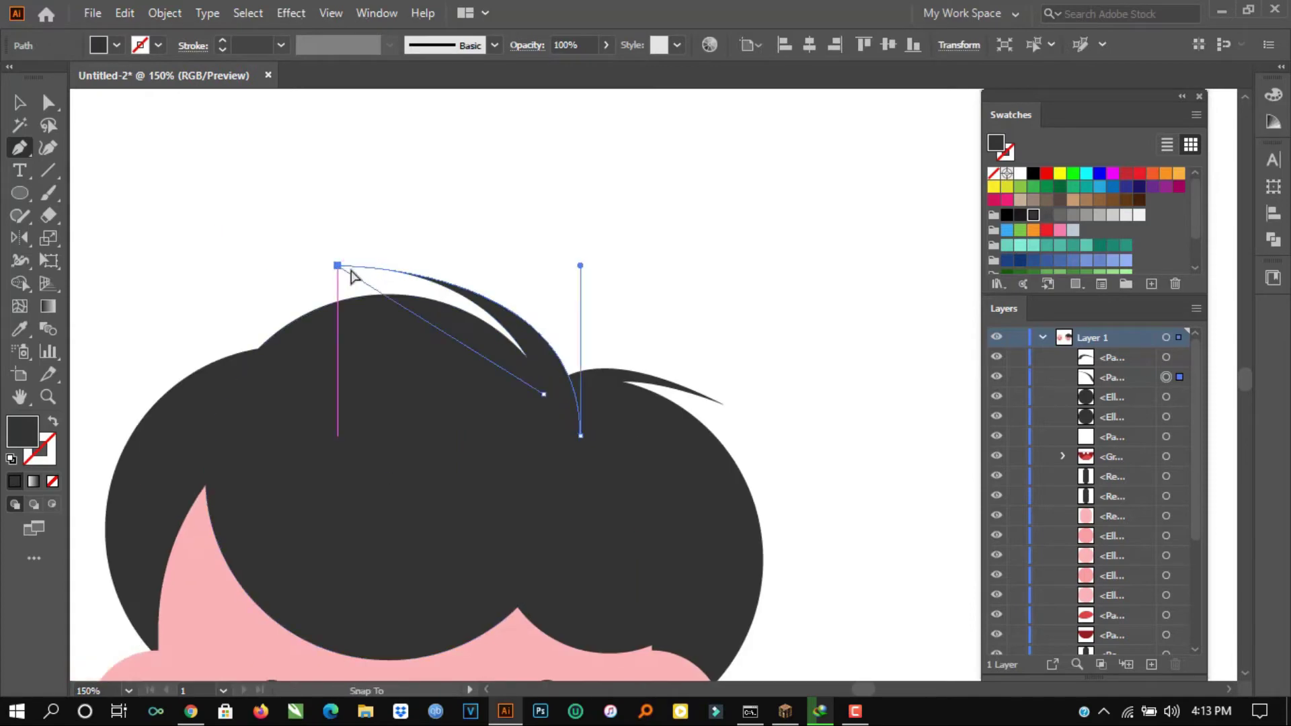
key("ctrl+z")
left_click(667, 267, "ctrl")
scroll(668, 274, "down", 4)
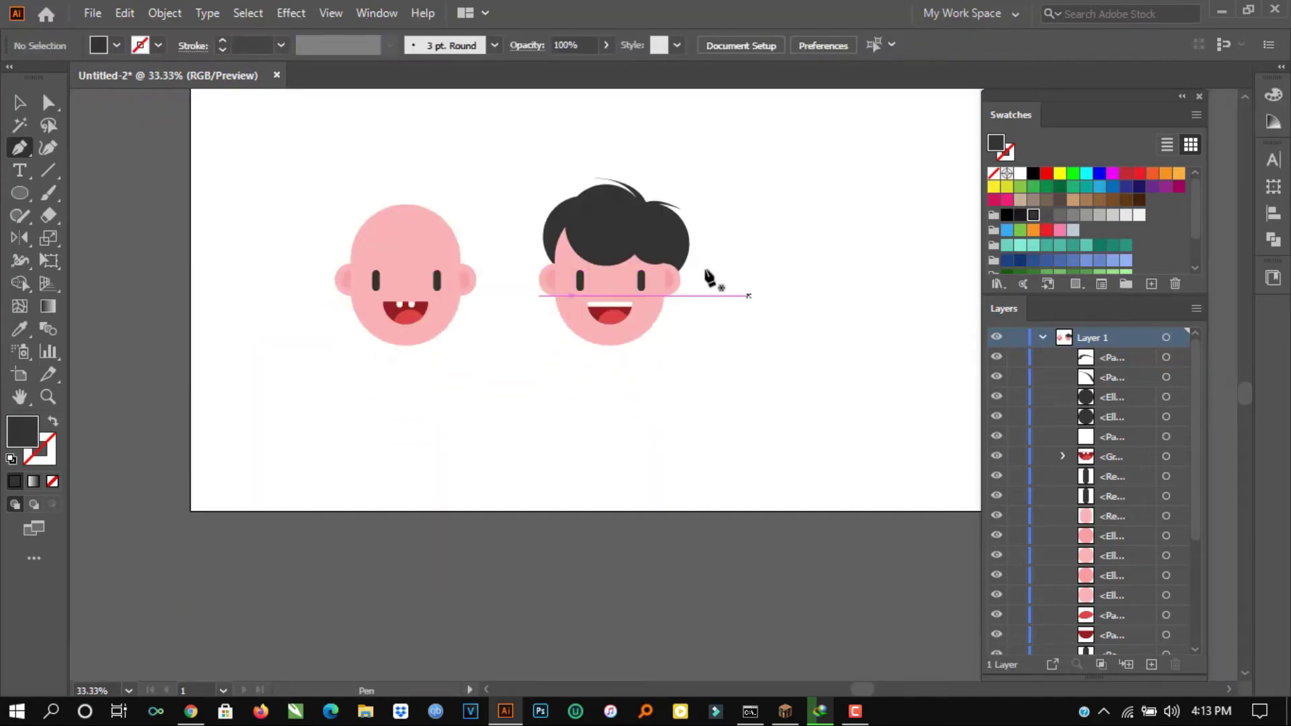
key("ctrl")
scroll(783, 282, "right", 1)
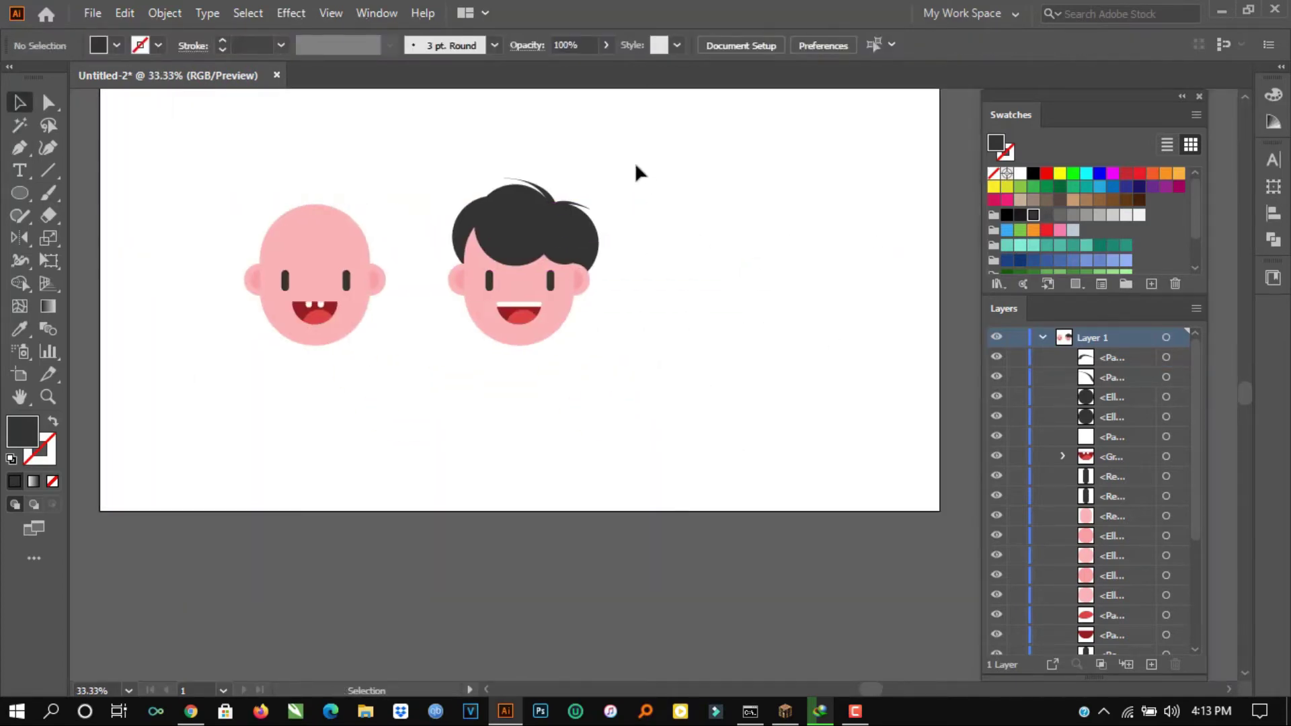
left_click_drag(449, 396, 440, 397)
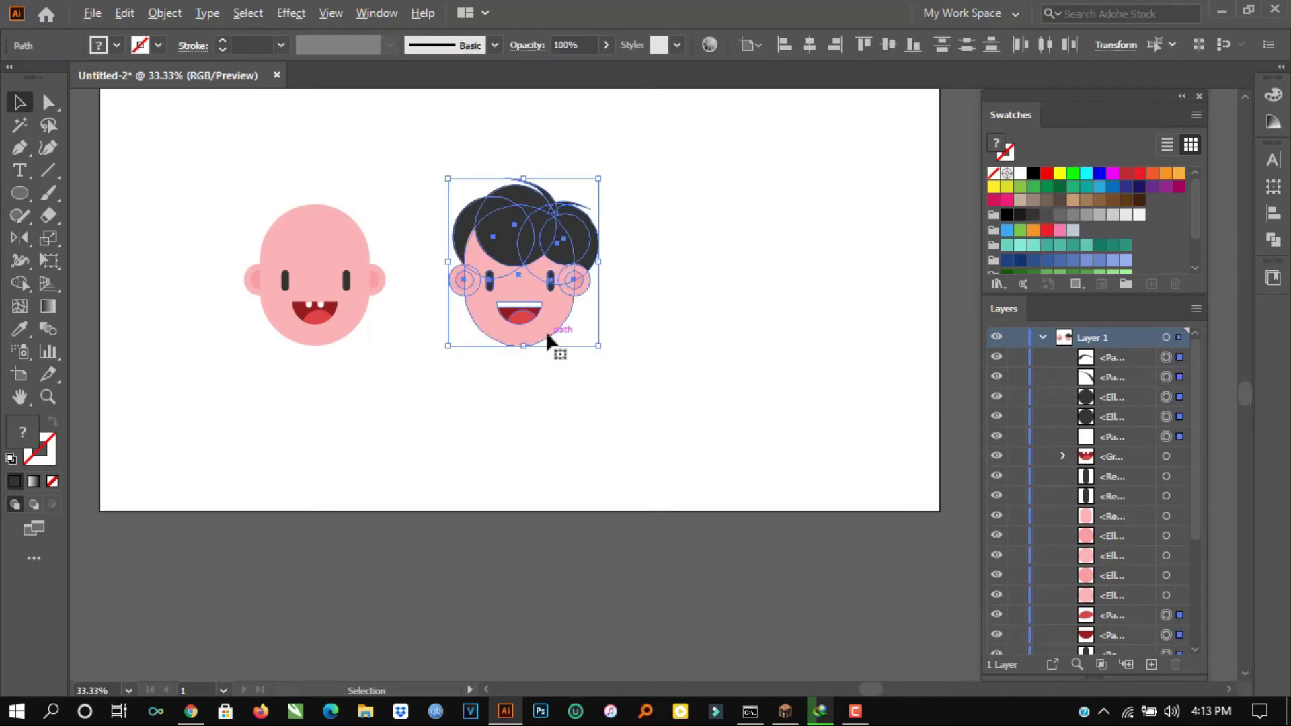
left_click(680, 317)
scroll(619, 181, "right", 1)
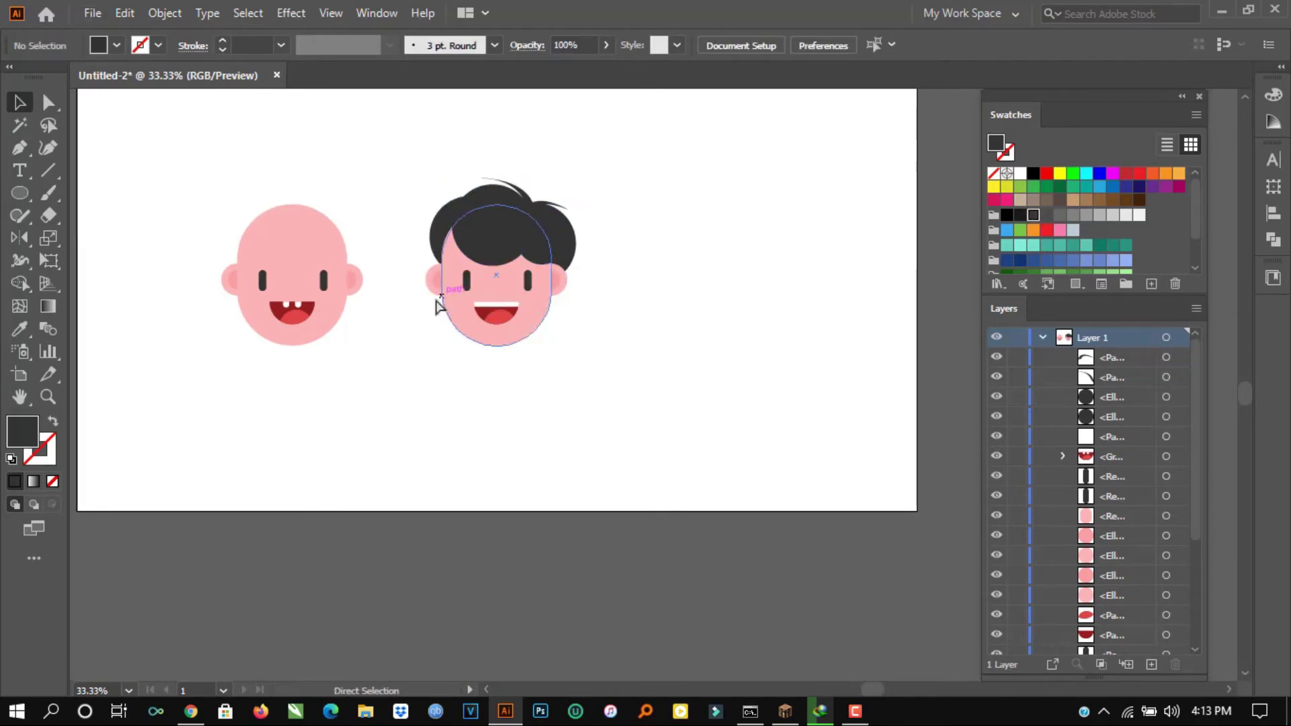
Step: Draw a curved hair strand with the Pen tool from the left hair parting down over the temple, tapering onto the forehead
scroll(440, 296, "up", 4, "alt")
left_click(463, 212)
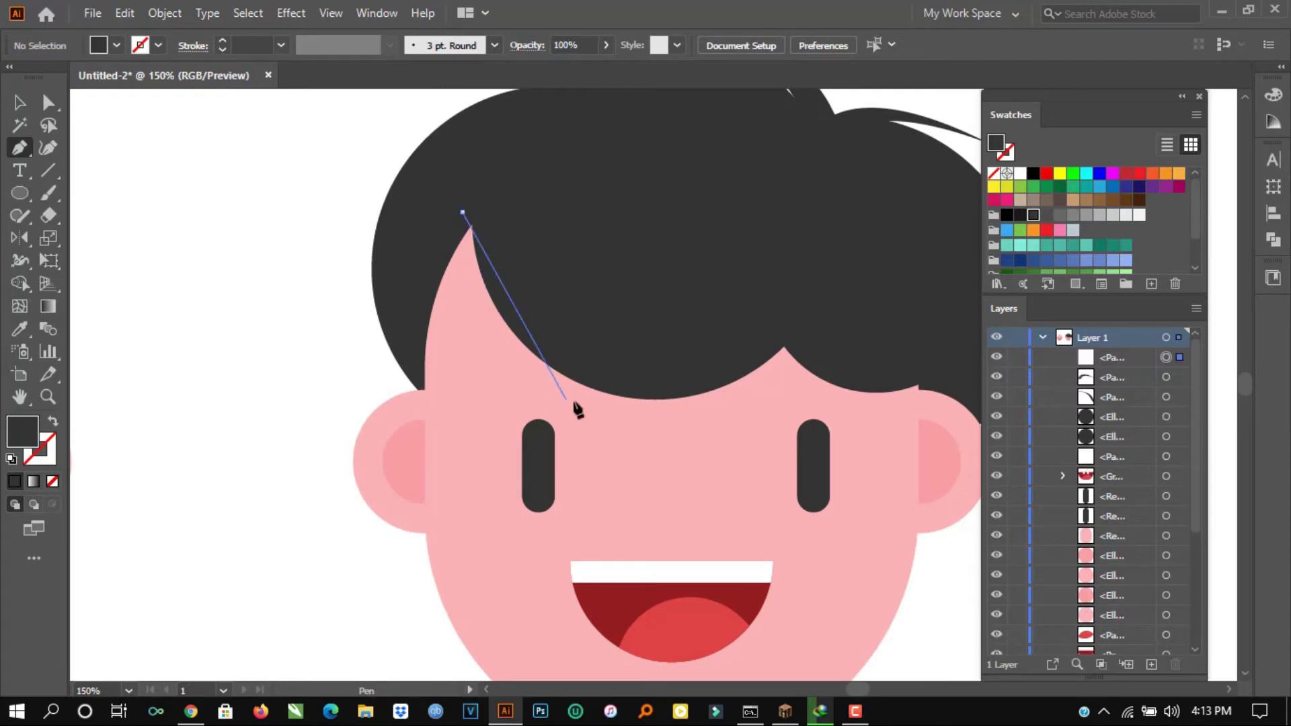
left_click_drag(570, 392, 691, 418)
left_click_drag(570, 393, 499, 392)
left_click(496, 384)
left_click_drag(486, 217, 597, 127)
scroll(545, 140, "up", 1)
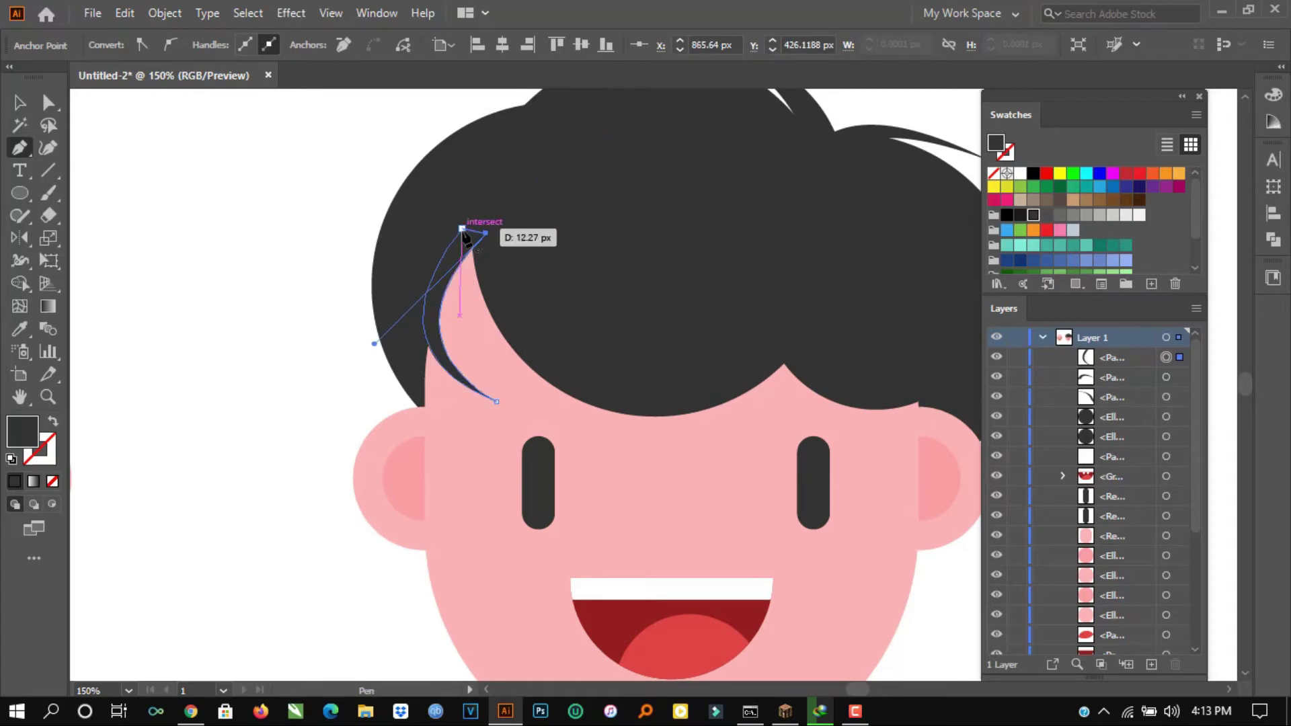
left_click(462, 229)
left_click(311, 197, "ctrl")
scroll(312, 197, "down", 5)
scroll(810, 518, "left", 1)
scroll(574, 396, "up", 2)
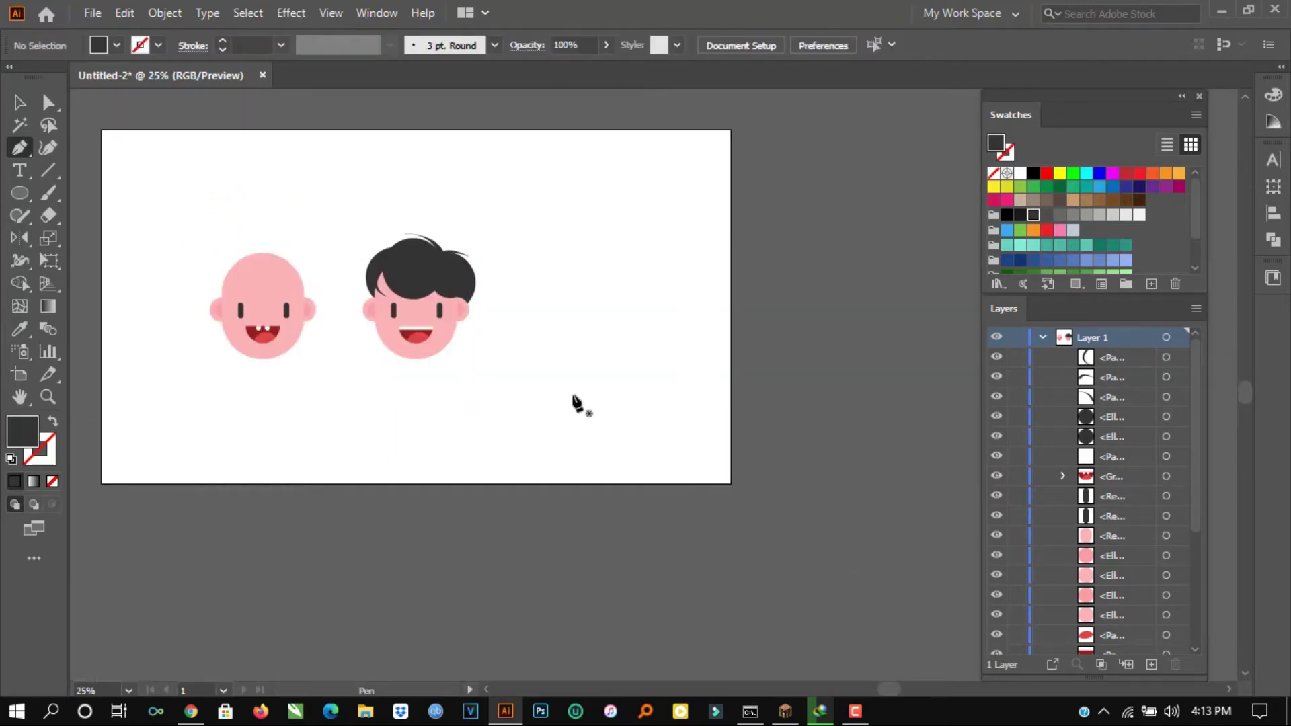
Step: Move the whole bald face to the right, closer to the dark-haired face
scroll(585, 397, "up", 1)
scroll(608, 393, "left", 3)
scroll(612, 349, "up", 2)
scroll(616, 349, "down", 2)
scroll(686, 357, "left", 2)
scroll(696, 330, "up", 1)
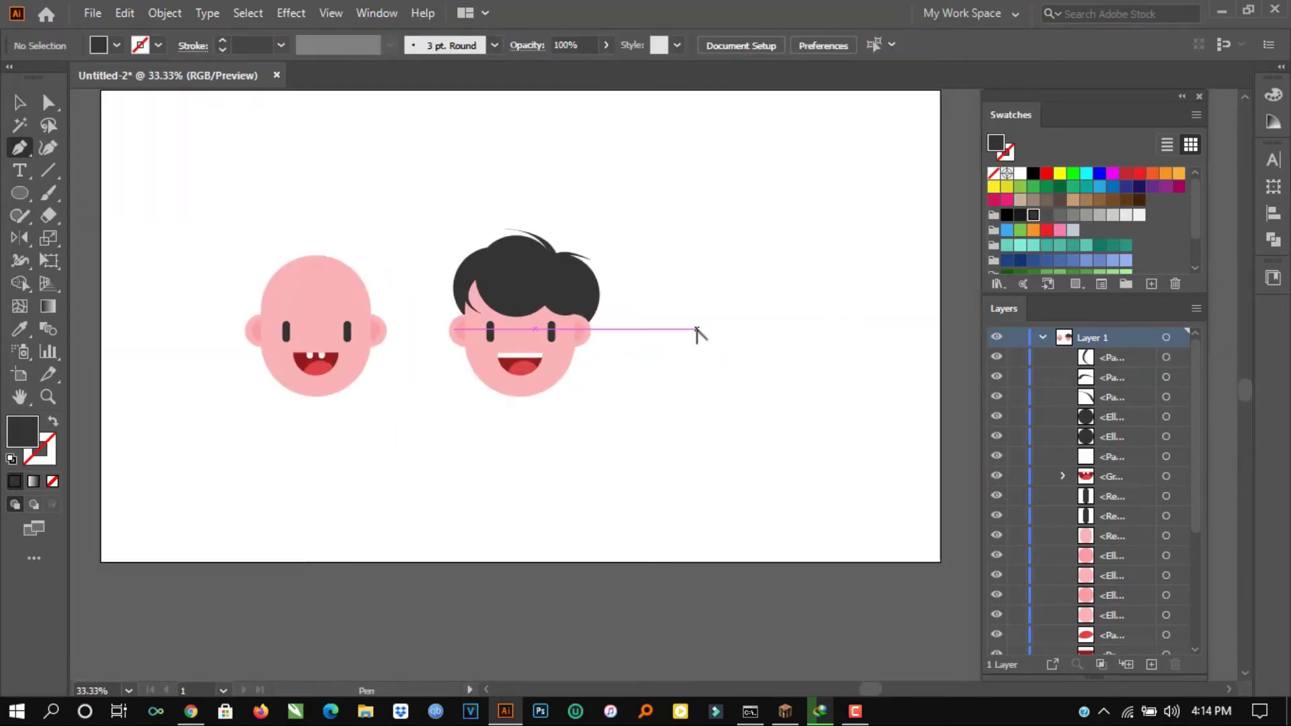
scroll(696, 330, "up", 1)
left_click_drag(181, 259, 410, 485)
left_click_drag(346, 412, 456, 398)
left_click(724, 320, "ctrl")
Step: Duplicate the whole dark-haired face to its right, level with the original
scroll(700, 341, "up", 1)
scroll(700, 342, "down", 1)
scroll(700, 343, "left", 1)
left_click_drag(694, 151, 320, 478)
left_click_drag(511, 396, 850, 397)
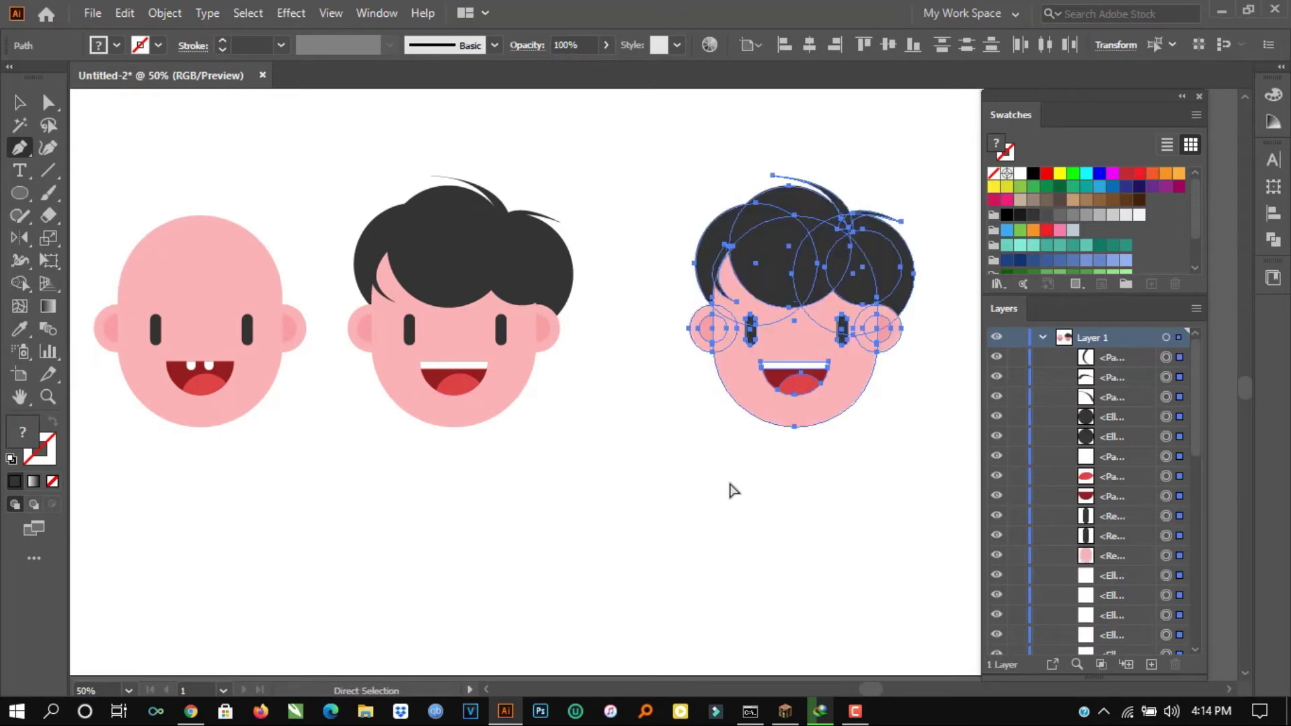
key("ctrl+shift+a")
scroll(733, 491, "right", 3)
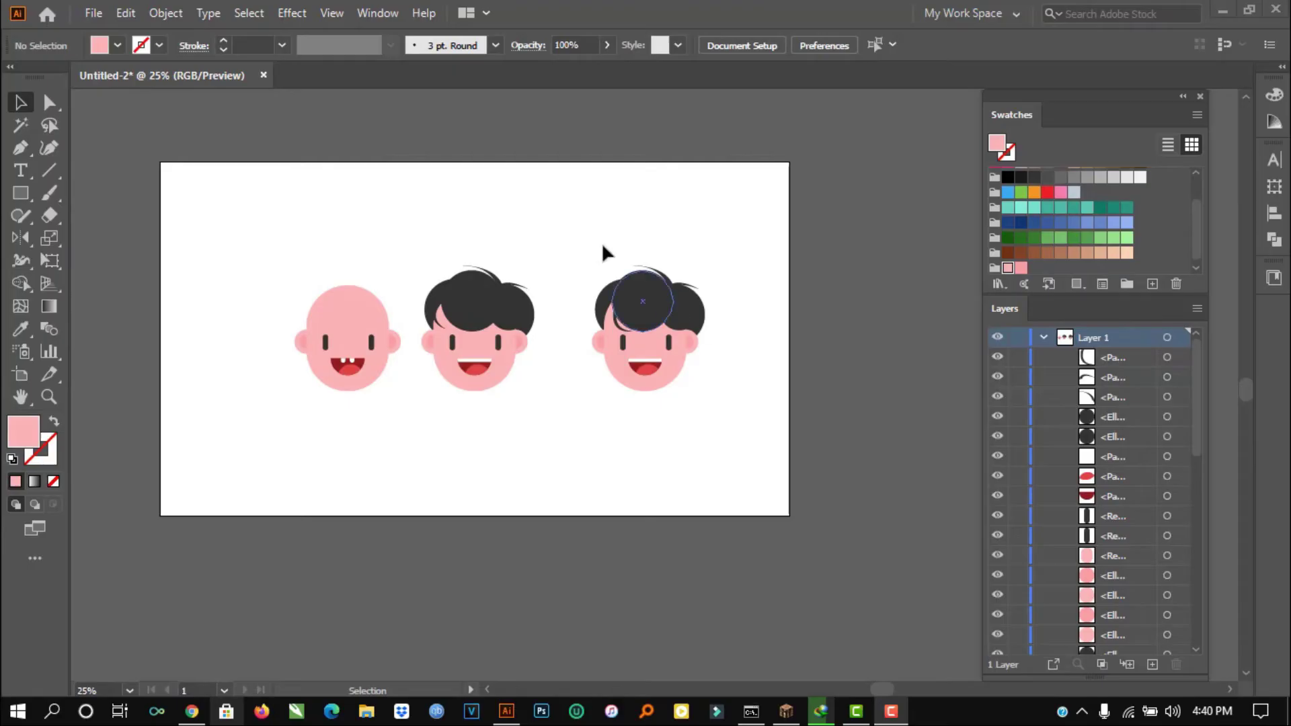
Step: Move all three faces slightly to the left on the artboard
left_click_drag(717, 234, 245, 444)
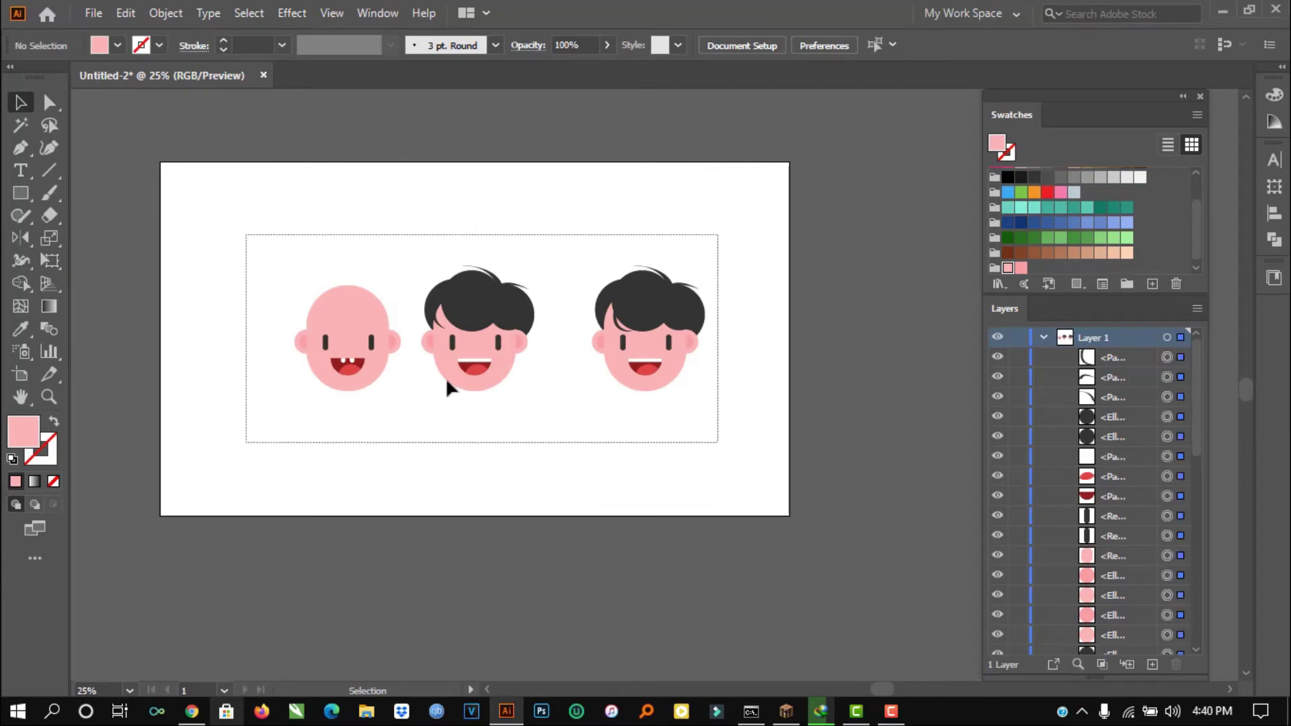
left_click_drag(446, 375, 414, 372)
left_click(441, 435)
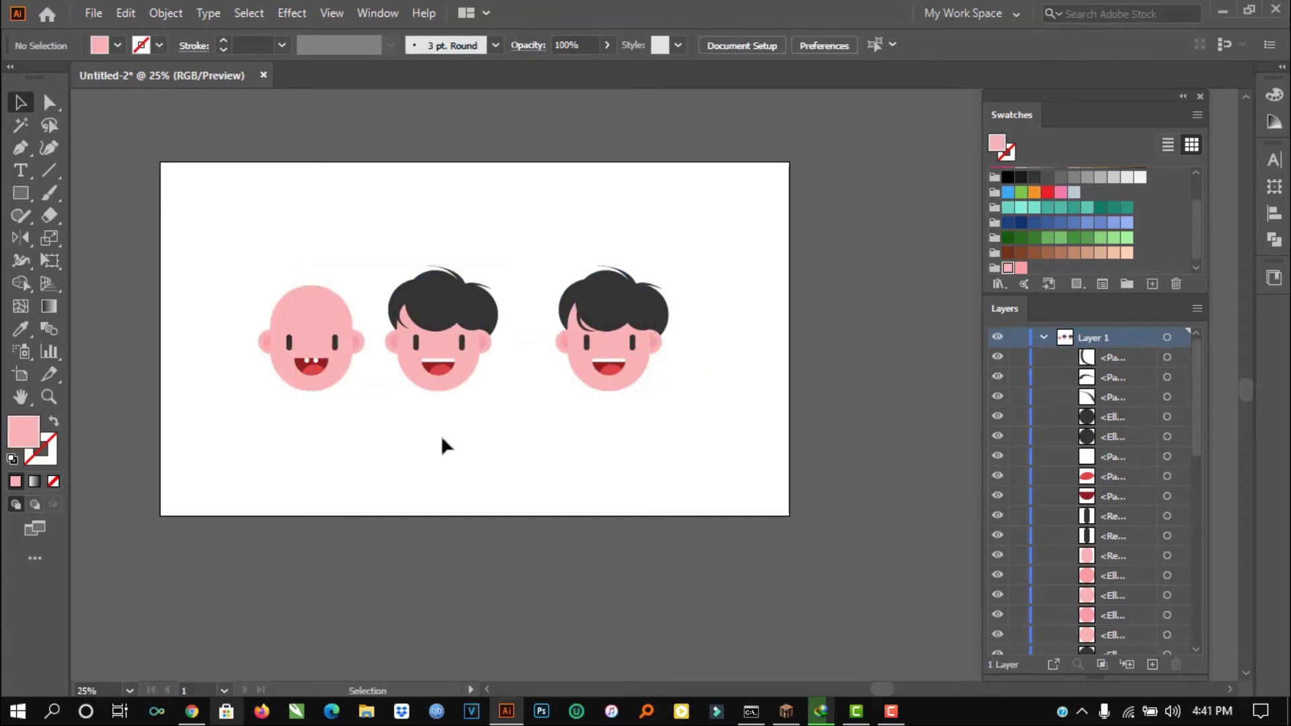
Step: Move the middle face to the right and slightly down, between the bald face and the duplicate
scroll(391, 402, "left", 1)
scroll(401, 349, "up", 2)
scroll(483, 349, "down", 2)
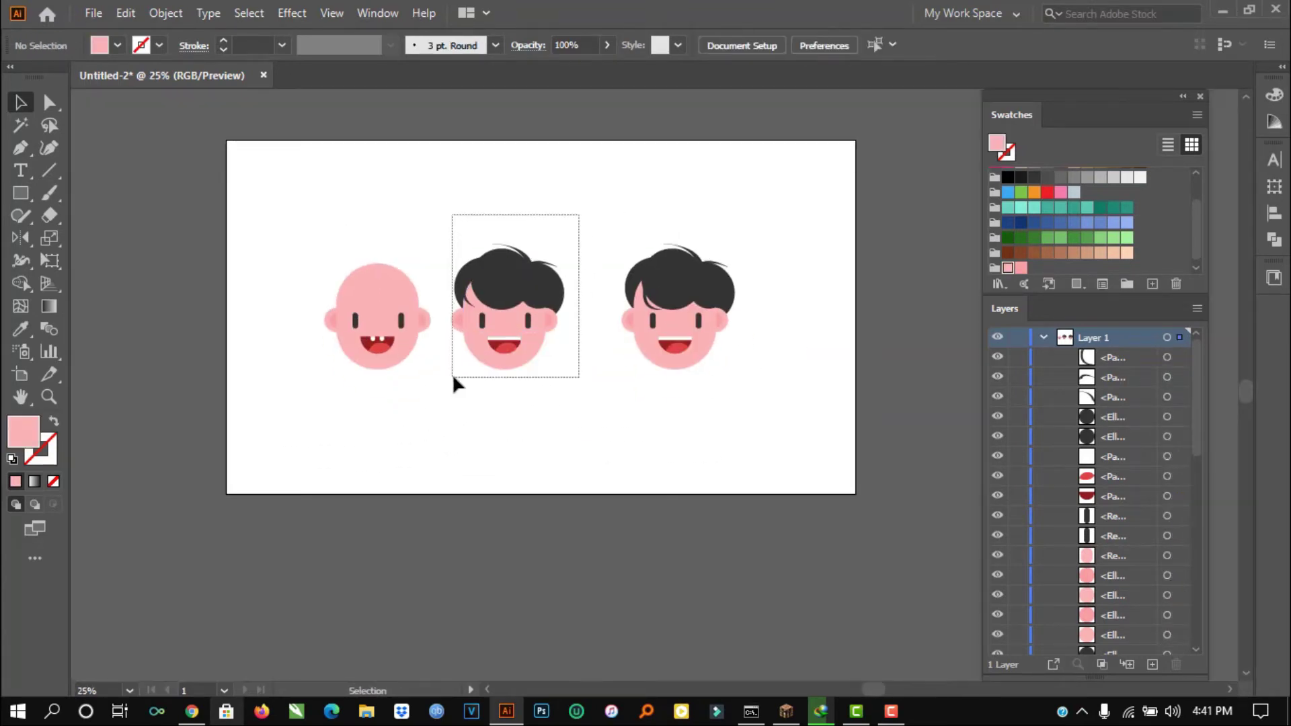
left_click_drag(509, 366, 536, 361)
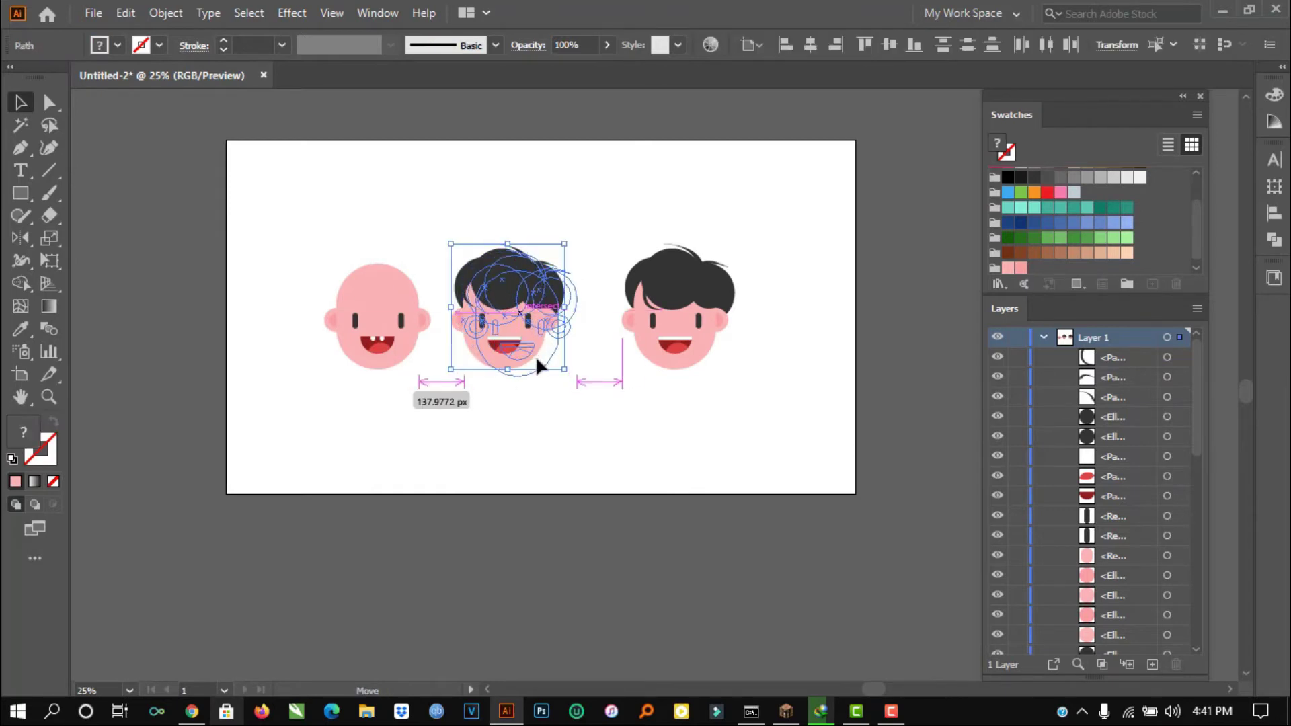
left_click_drag(659, 377, 668, 380)
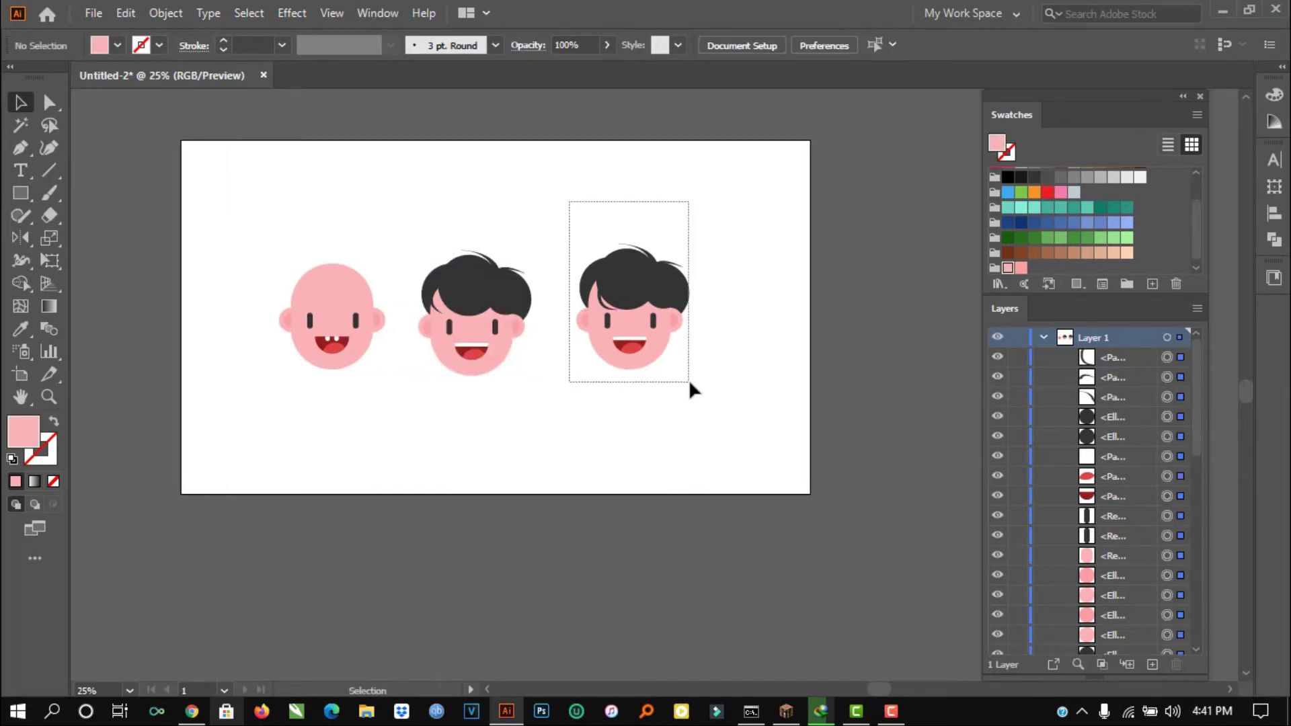
left_click(688, 380)
left_click(696, 380)
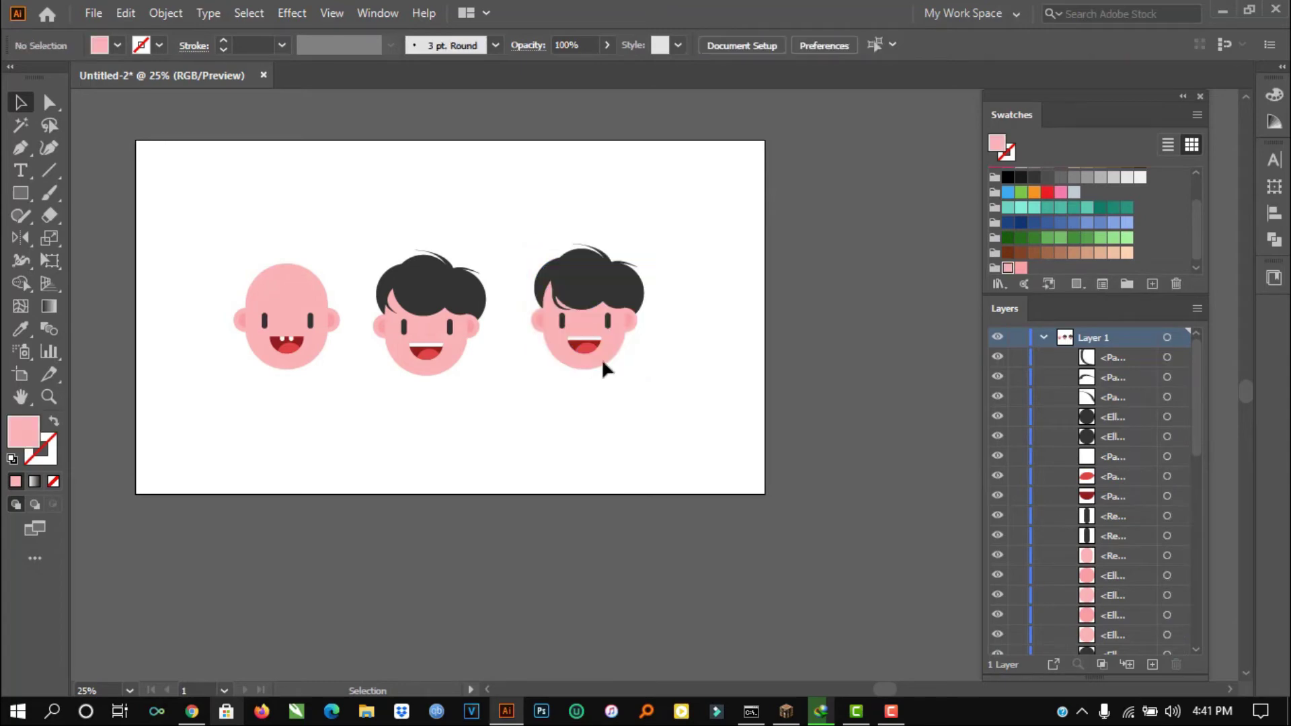
key("ctrl+equal")
left_click_drag(676, 191, 503, 386)
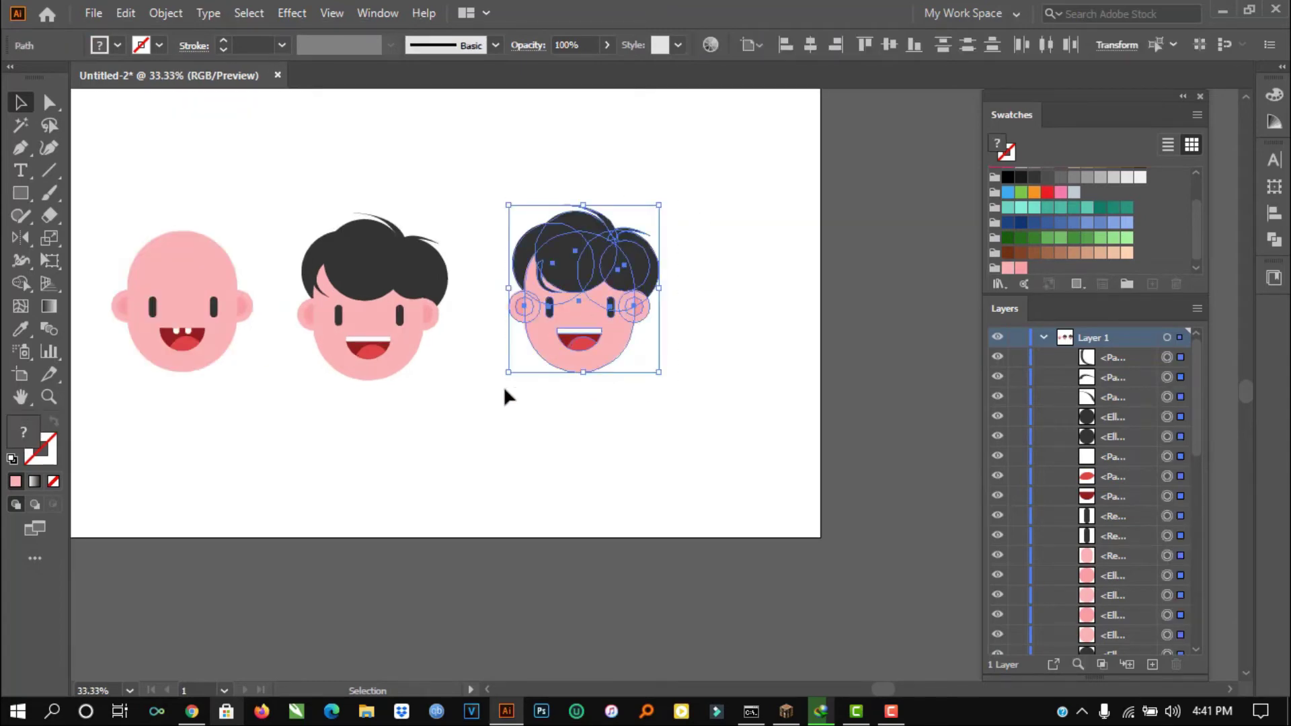
left_click(703, 316)
Step: Delete the three curved strands from the rightmost face's hair and raise its large front hair circle
scroll(575, 253, "up", 2)
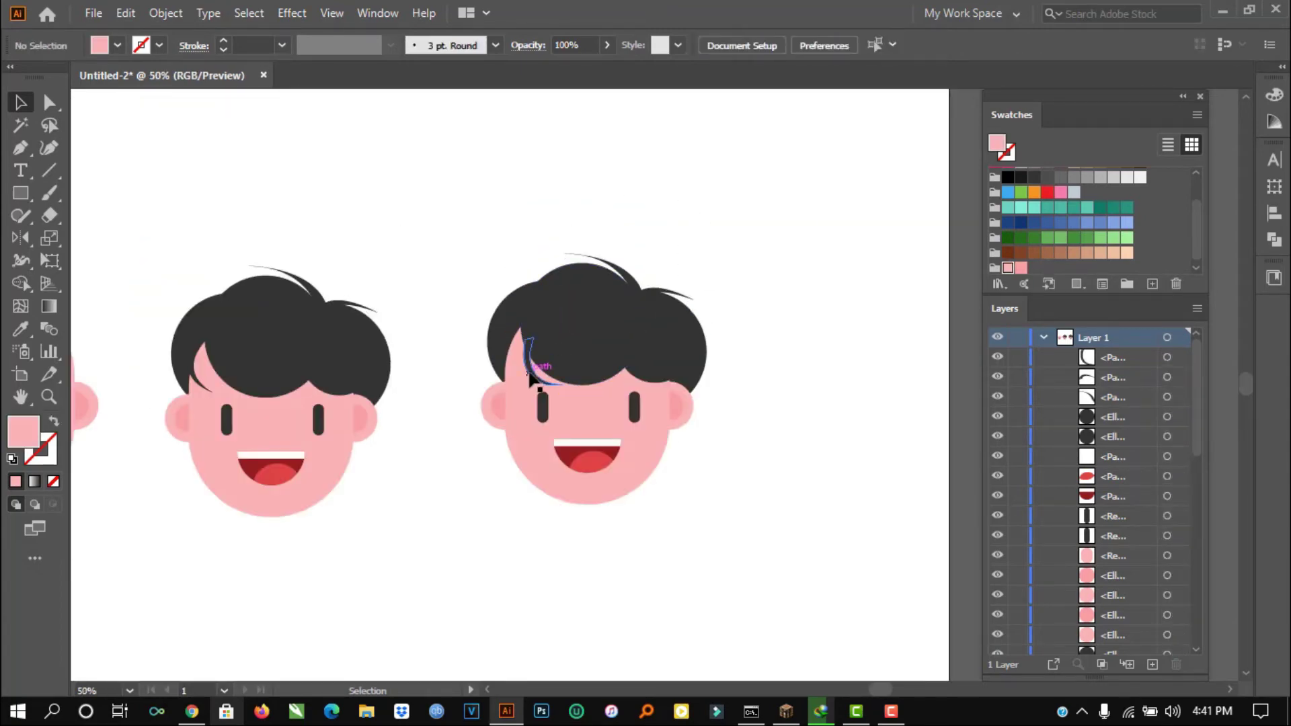
left_click_drag(528, 373, 530, 375)
key("Delete")
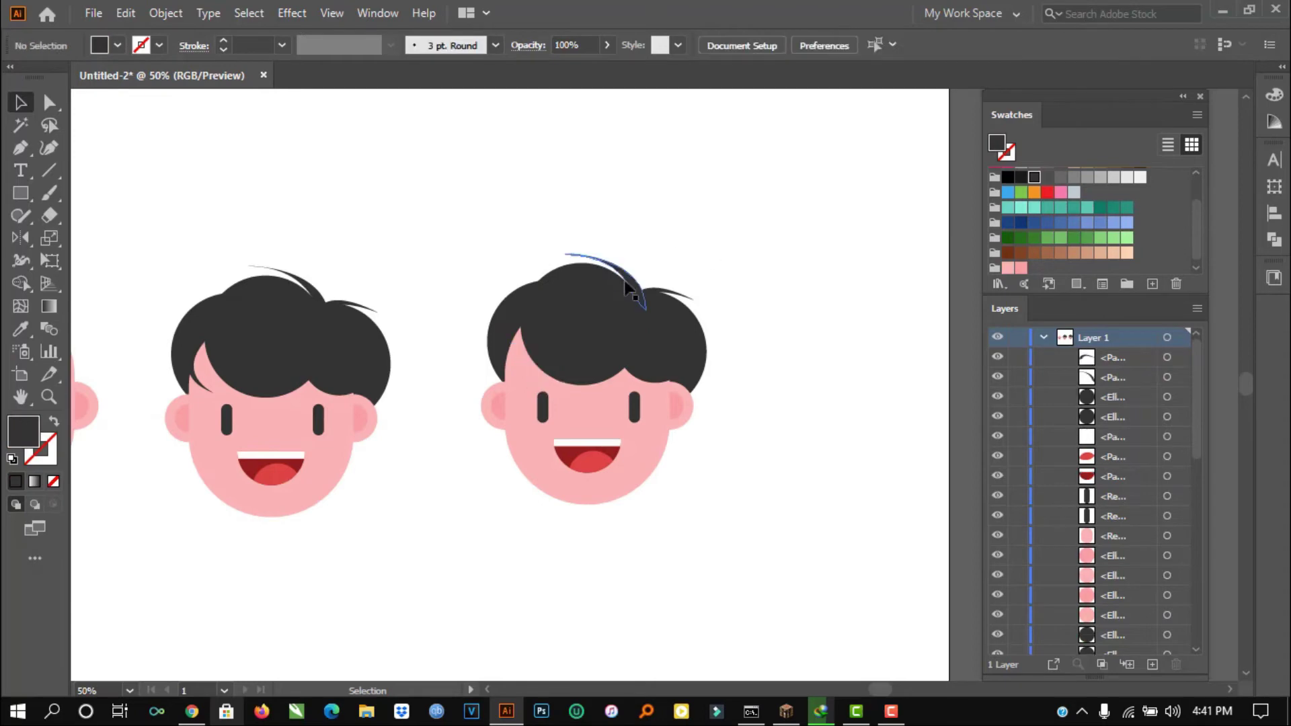
left_click(680, 301, "shift")
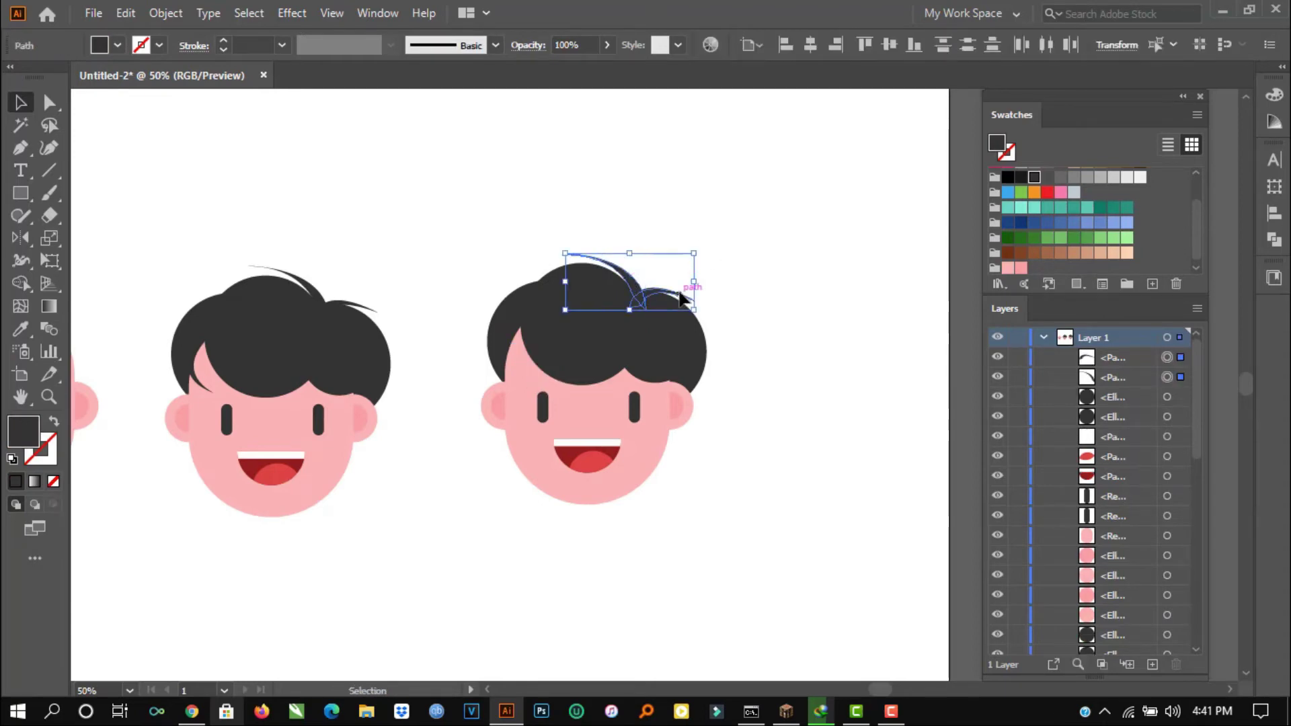
key("Delete")
left_click_drag(590, 313, 588, 288)
left_click(850, 357)
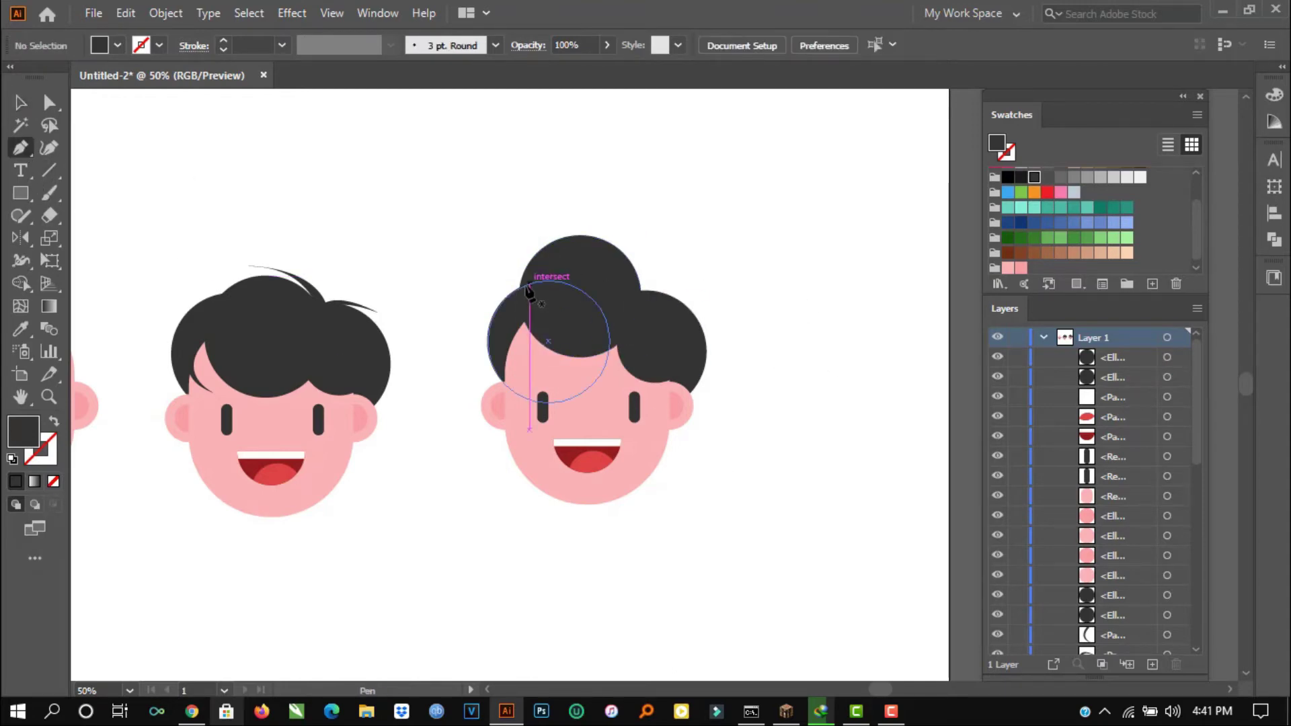
Step: Start a Pen shape on the rightmost face with a curve from the left hair junction over the front circle to the right hair circle
left_click(521, 281)
left_click_drag(694, 301, 825, 434)
left_click(694, 301)
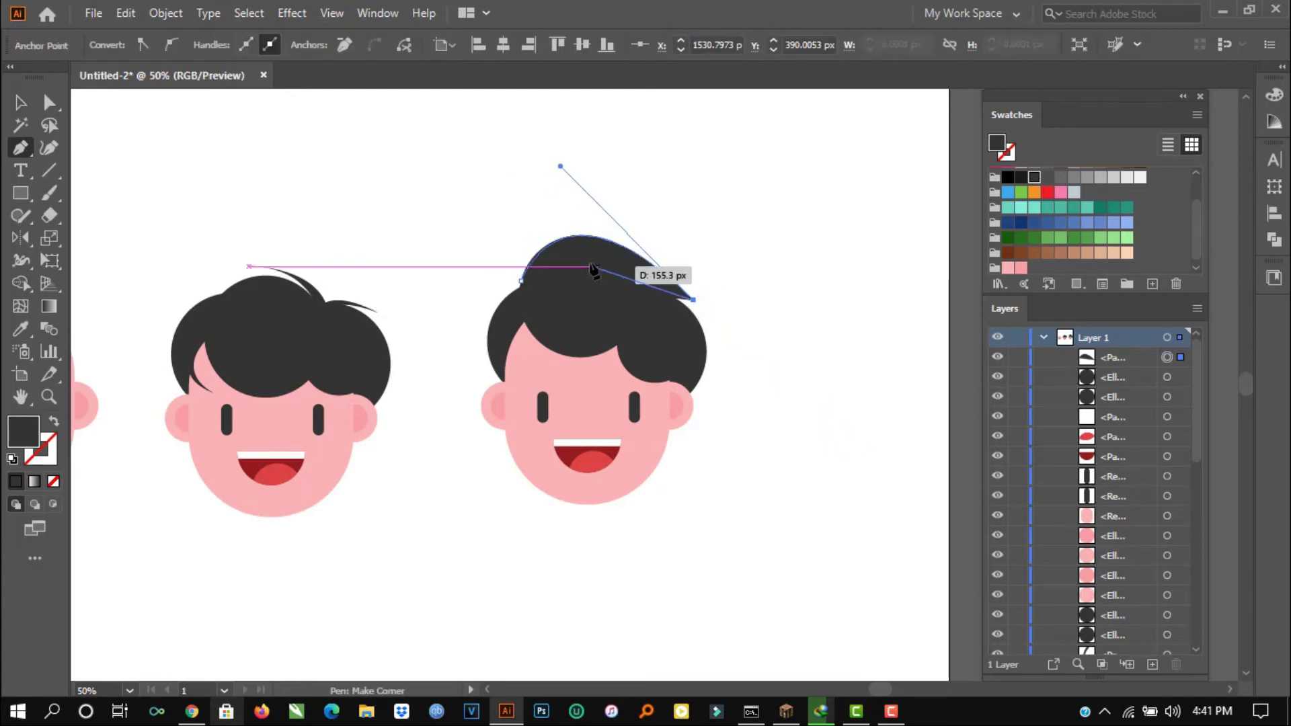
Step: Try closing the Pen shape as a thin strand along the top of the hair, and undo it back to the first curve
left_click_drag(581, 252, 547, 272)
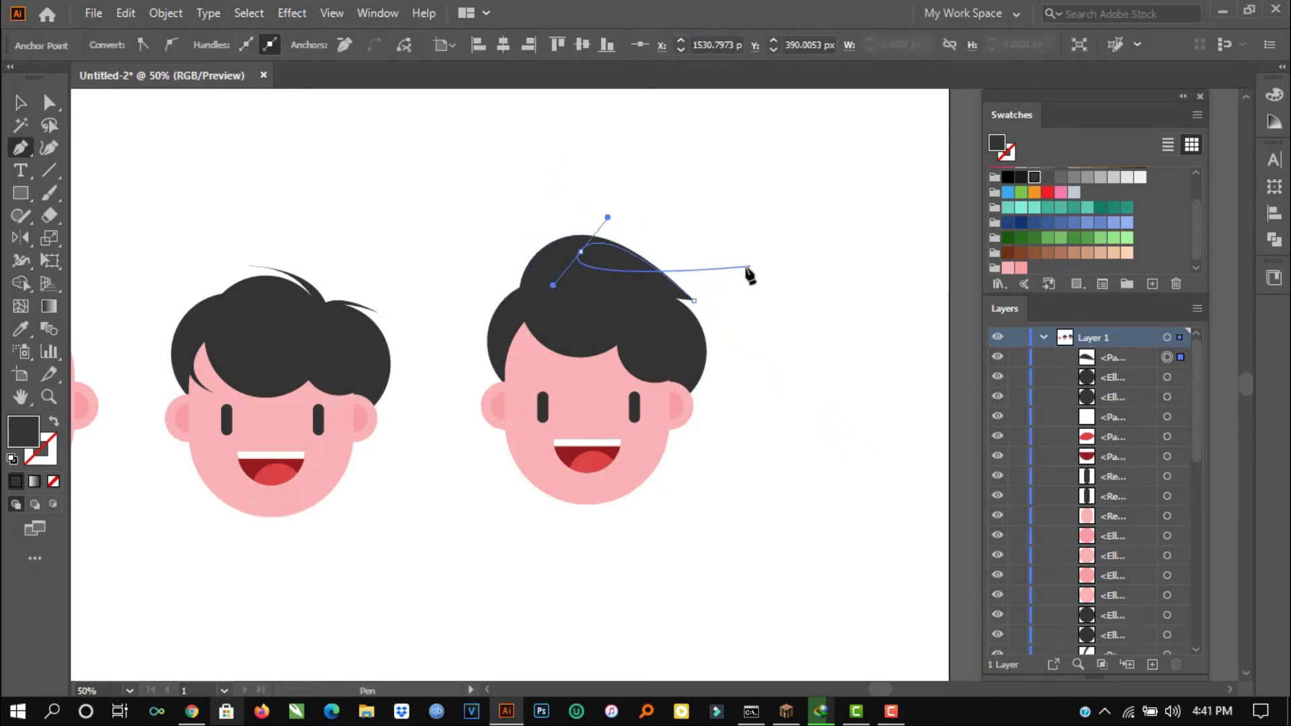
left_click(581, 252)
left_click(521, 281)
left_click(658, 216, "ctrl")
scroll(708, 216, "down", 2)
scroll(753, 269, "up", 1)
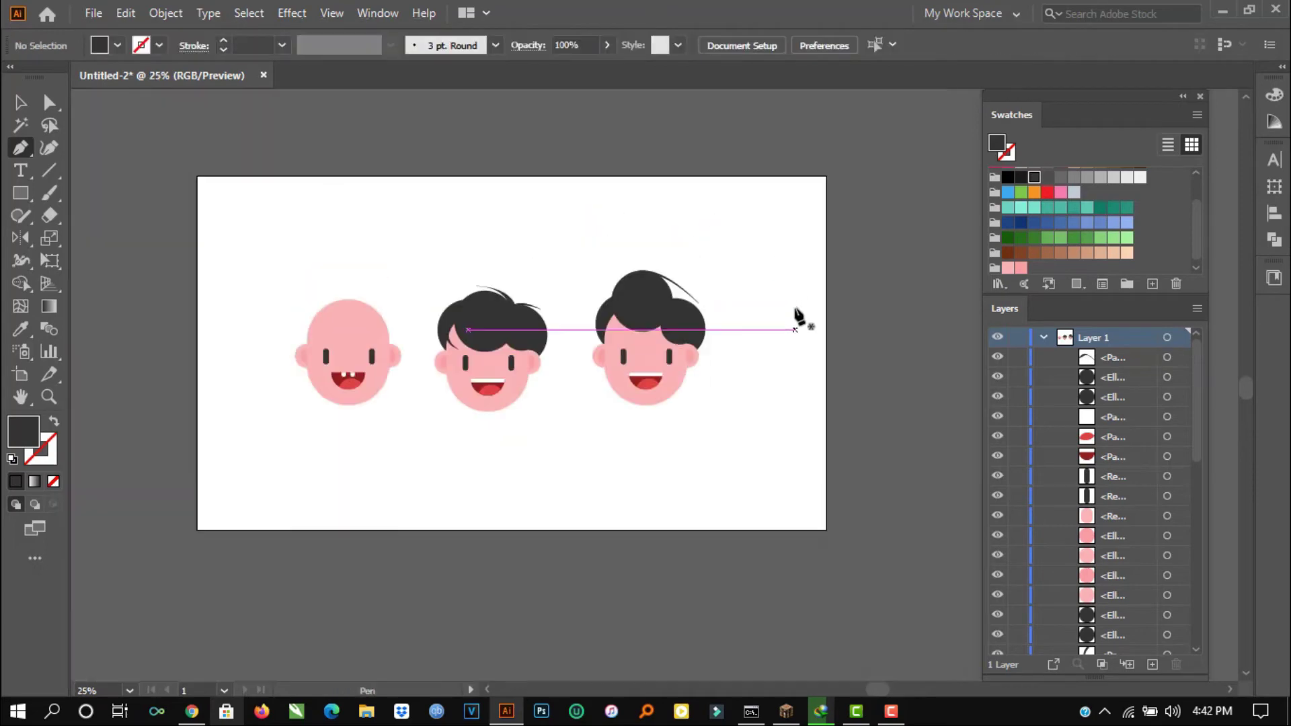
scroll(726, 286, "up", 2)
key("ctrl+z")
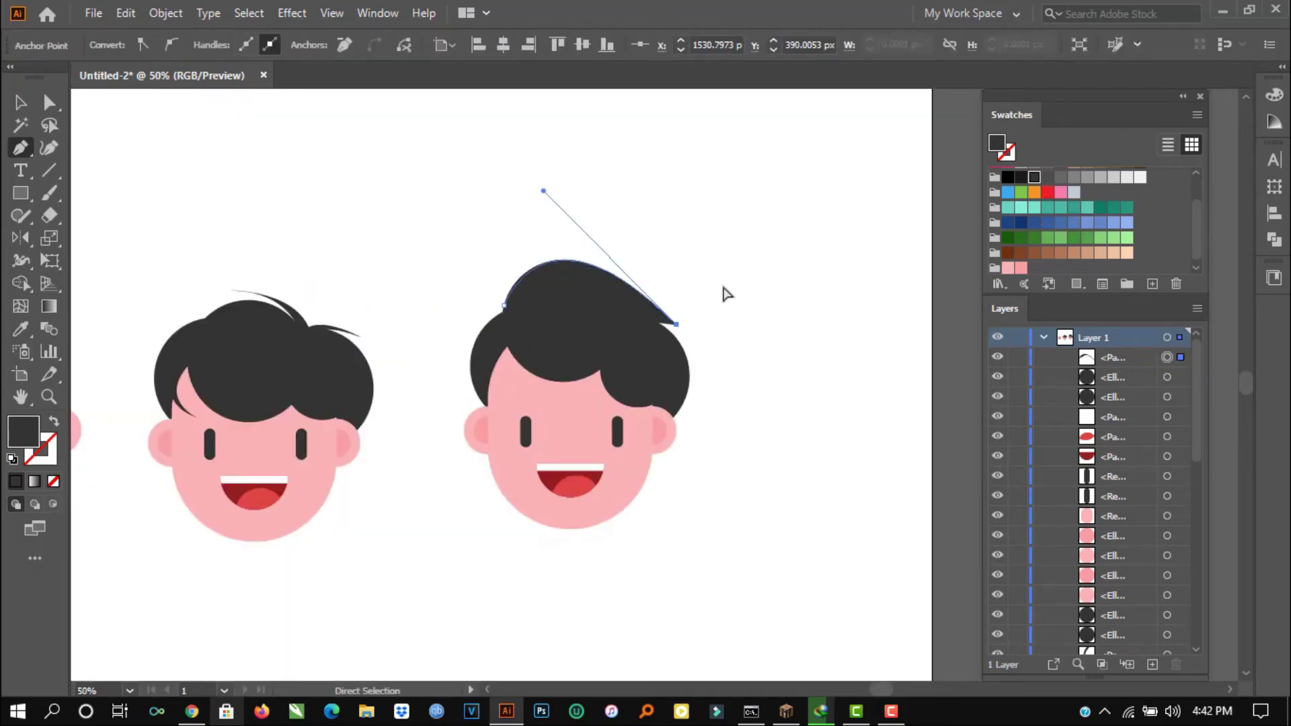
Step: Close the hair shape with a notch behind its pointed tip and a lower edge running through the hair to the left junction
left_click(676, 324)
left_click(646, 318)
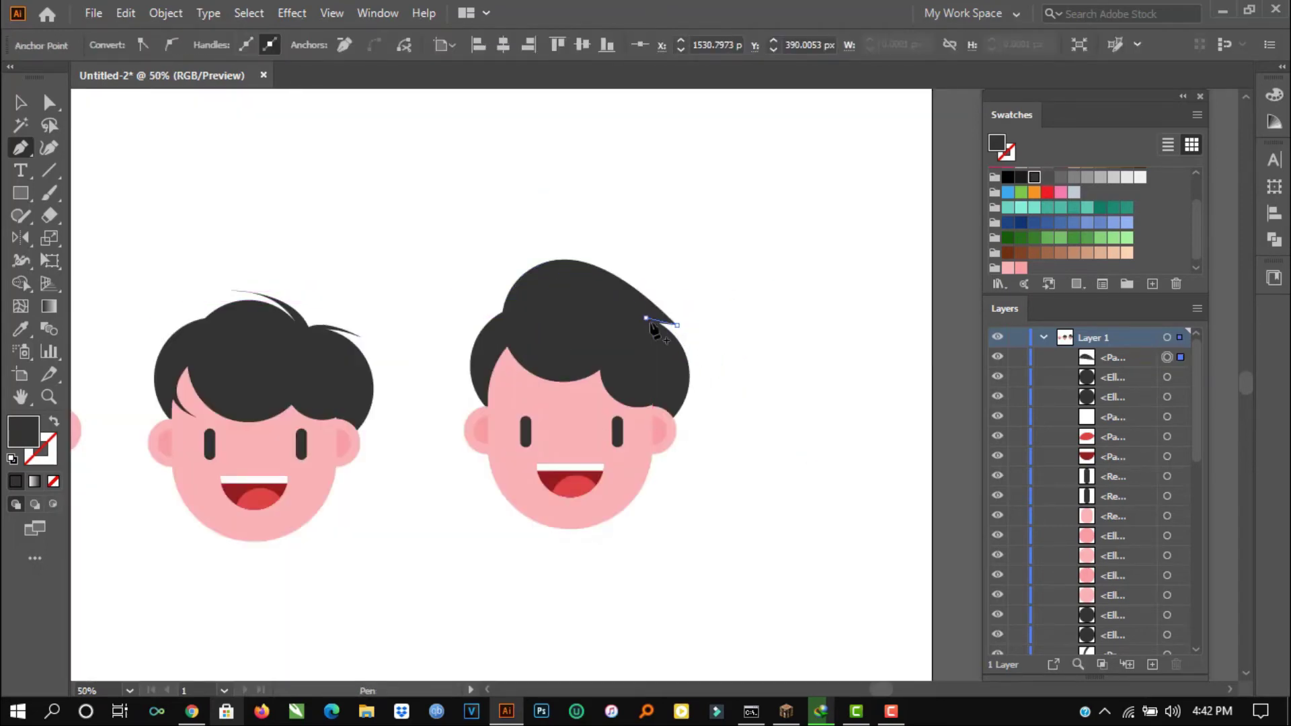
left_click_drag(508, 334, 509, 308)
left_click(509, 217, "ctrl")
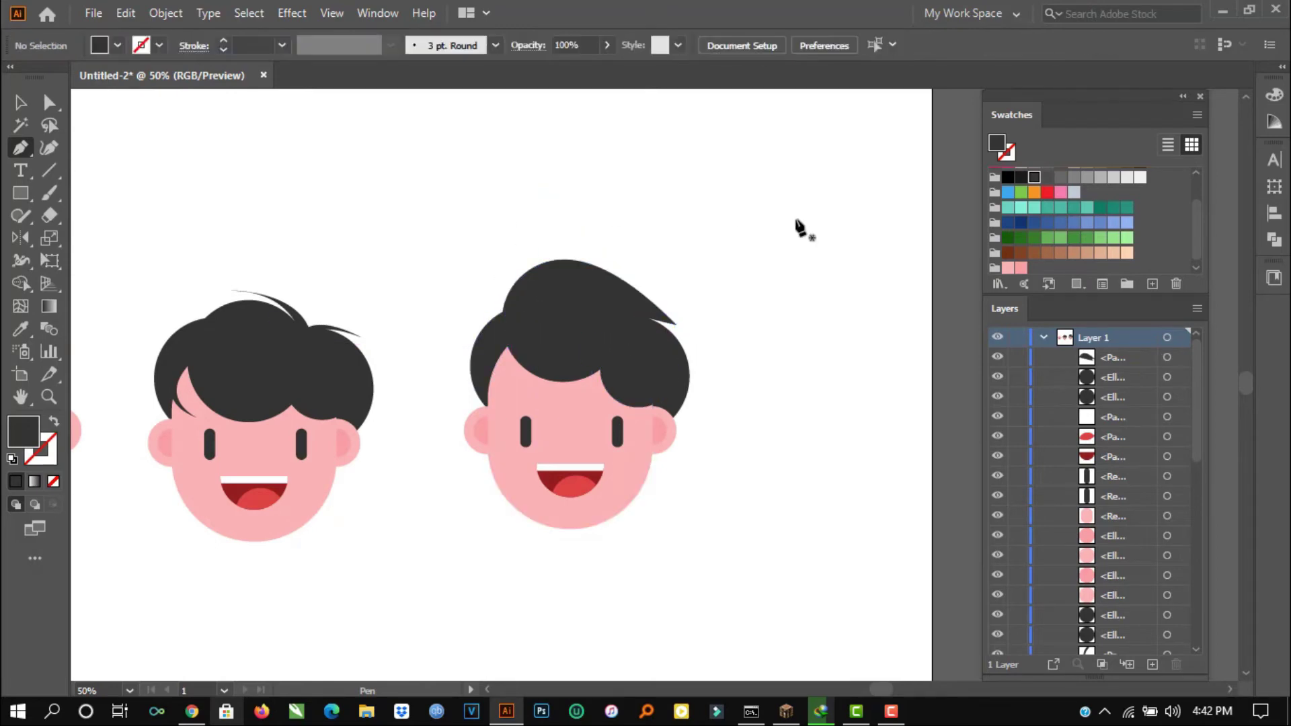
Step: Move the notch anchor of the new hair shape up and left, opening a gap beneath its pointed tip
scroll(796, 262, "down", 2)
scroll(795, 296, "up", 4)
left_click(739, 329, "ctrl")
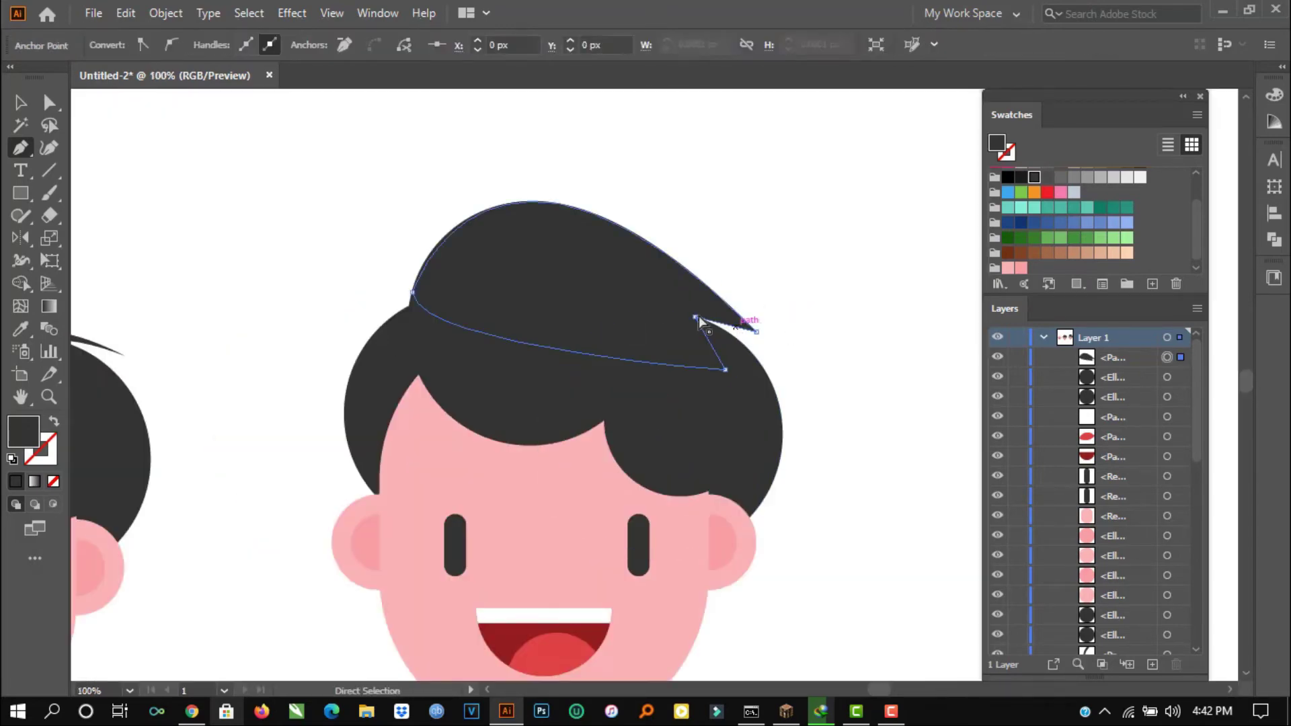
left_click_drag(676, 298, 661, 279)
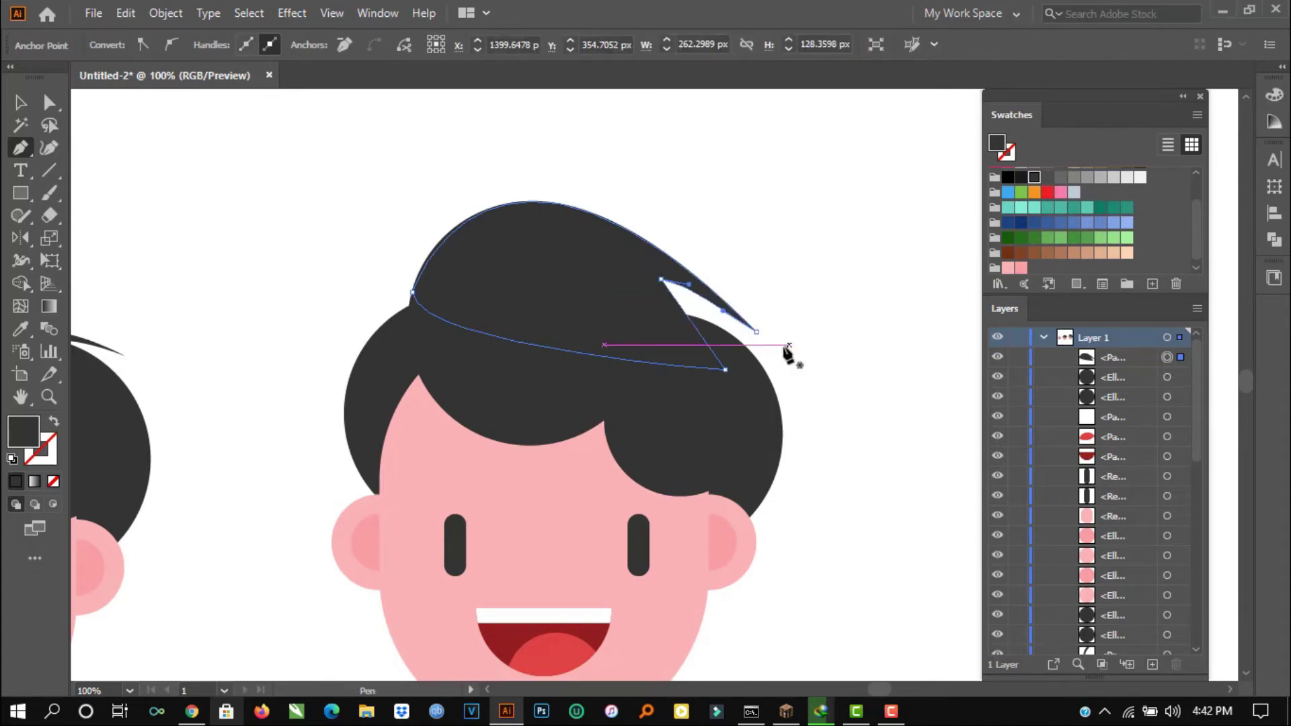
left_click(660, 279, "ctrl")
Step: Reshape the lower right anchor of the rightmost face's hair shape into a smooth curve that blends into the side hair
left_click_drag(720, 367, 685, 387)
key("ctrl+plus")
left_click_drag(805, 388, 786, 340)
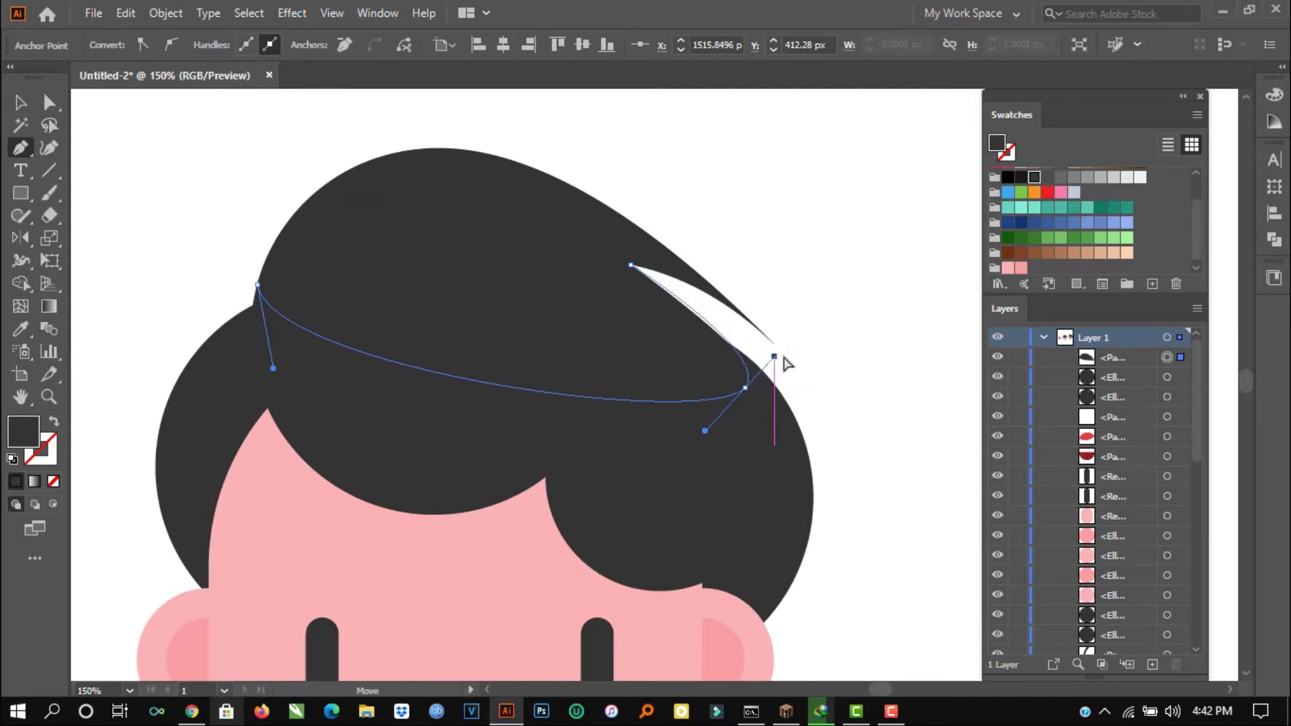
left_click(784, 357, "ctrl")
scroll(788, 357, "down", 4)
scroll(801, 363, "right", 1)
scroll(800, 363, "down", 1)
scroll(782, 336, "up", 1)
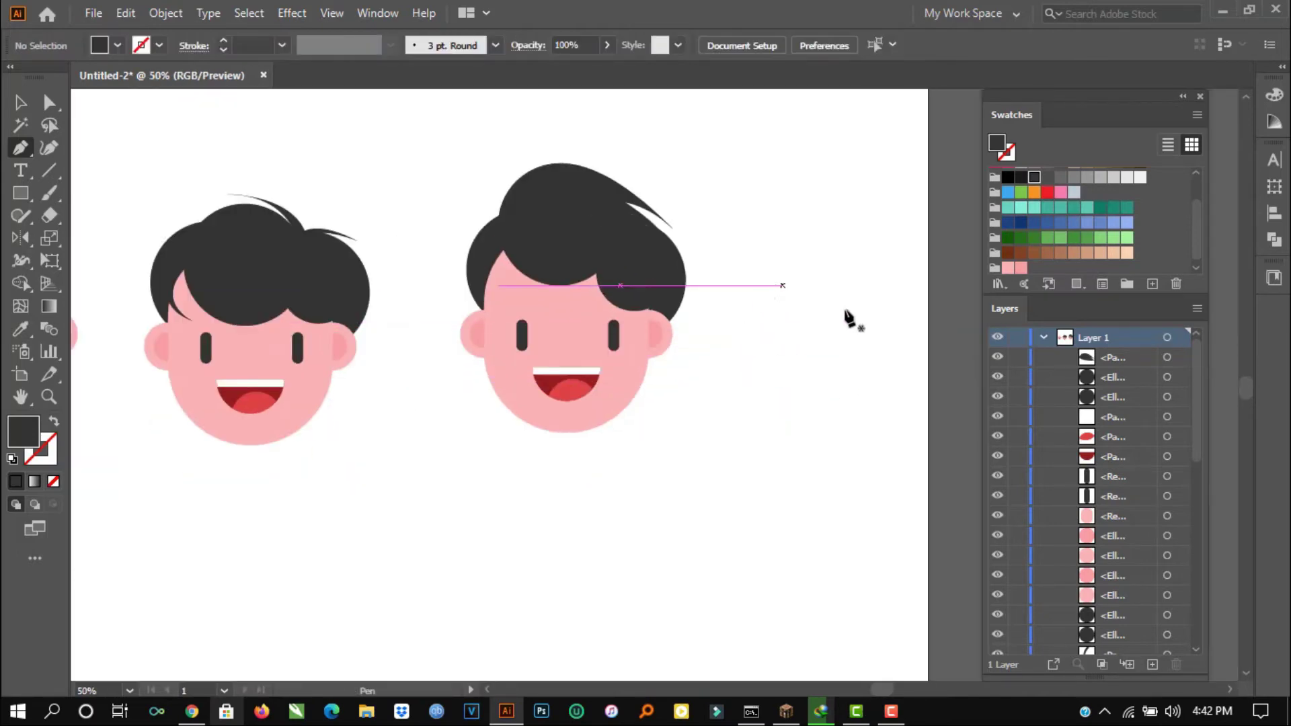
Step: Draw a small curved pointed tuft with the Pen tool at the upper left of the rightmost face's hair
scroll(654, 268, "left", 1)
scroll(687, 121, "up", 2)
scroll(475, 274, "left", 2)
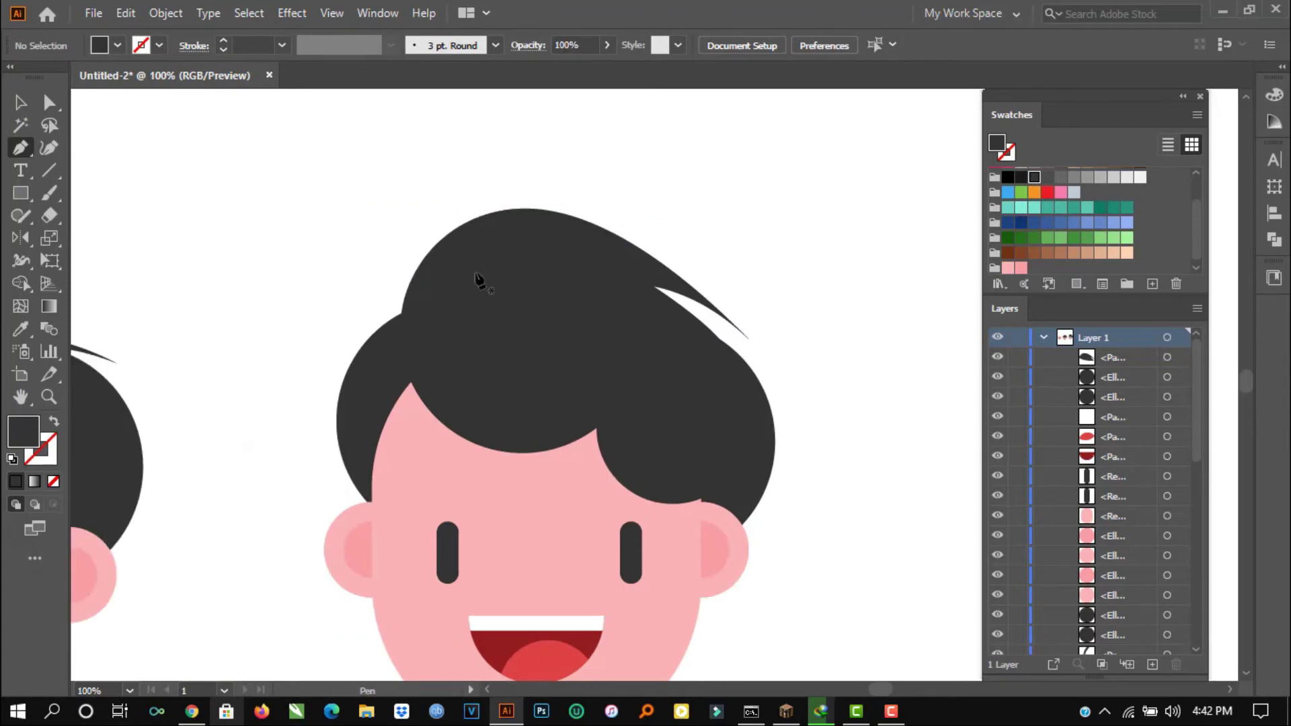
left_click(399, 323)
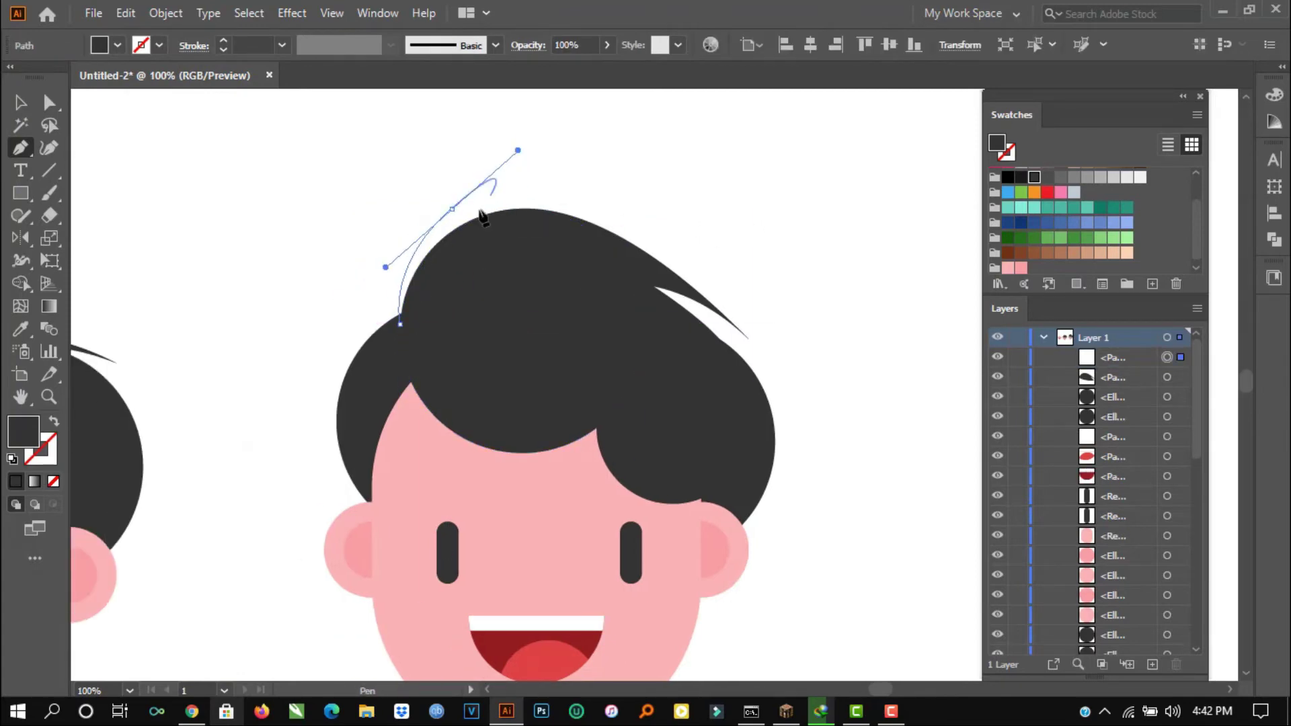
left_click_drag(448, 315, 474, 346)
left_click(449, 315)
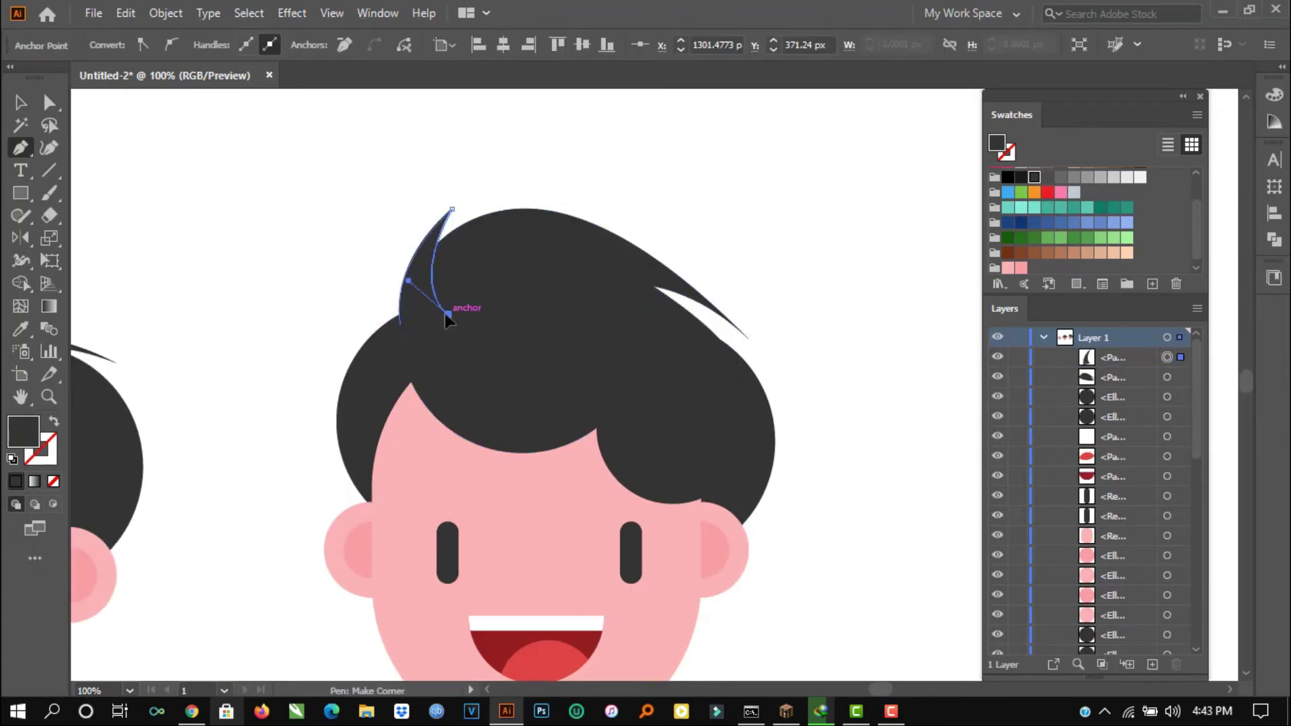
left_click(811, 250, "ctrl")
scroll(861, 323, "down", 4)
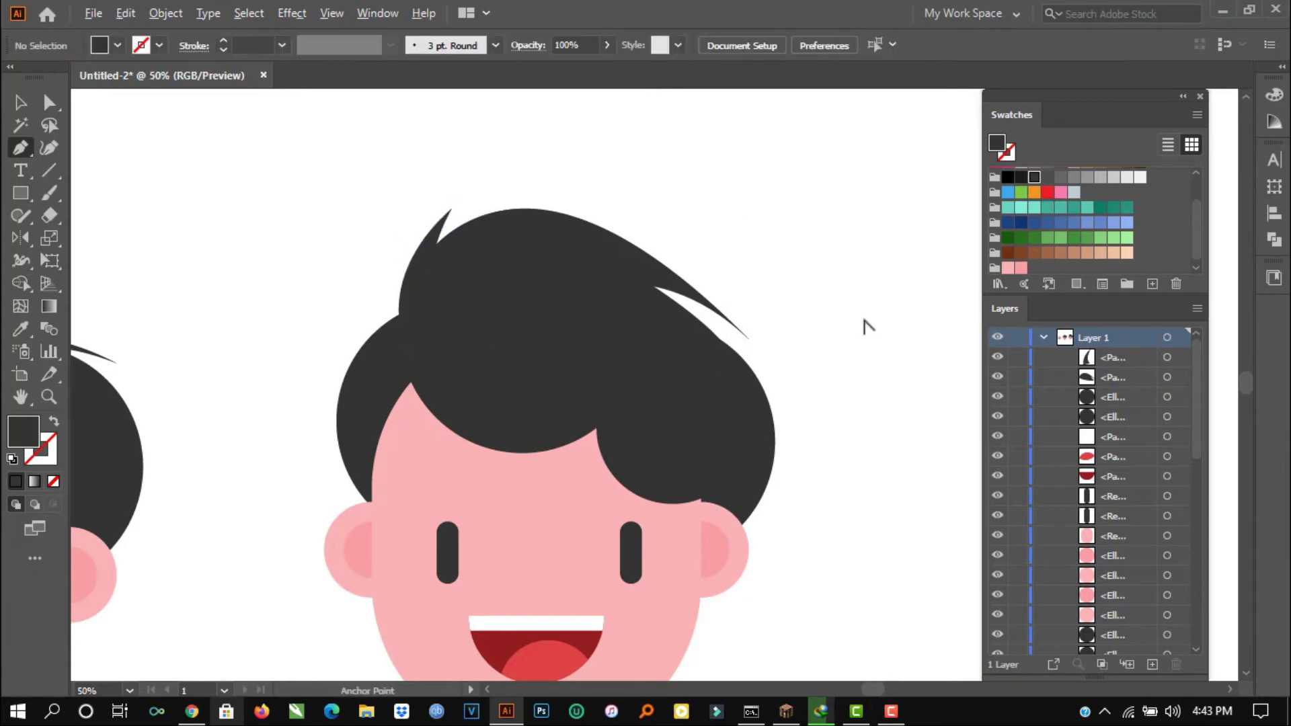
scroll(841, 363, "down", 1)
scroll(807, 322, "up", 1)
Step: Draw a thin curved strand along the lower edge of the rightmost face's fringe, ending in a point near the right hair circle
key("ctrl+plus")
key("ctrl+plus")
key("ctrl+plus")
key("ctrl+plus")
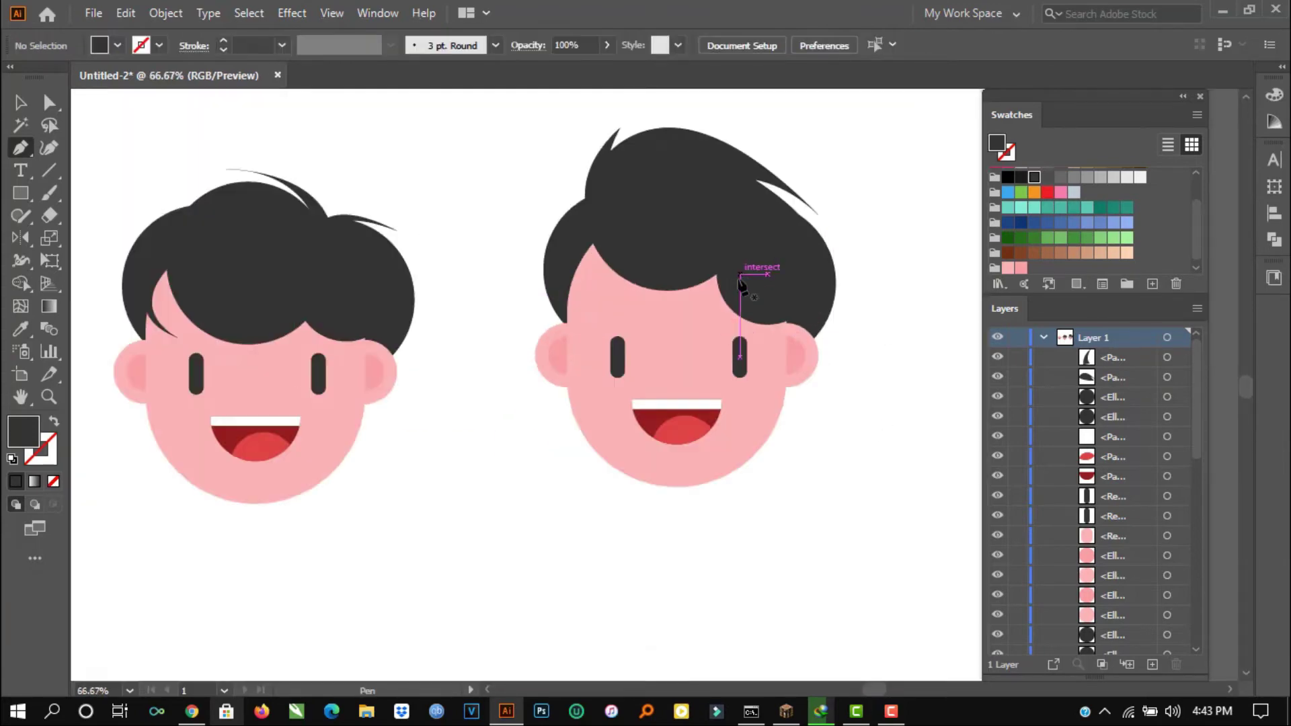
left_click(553, 267)
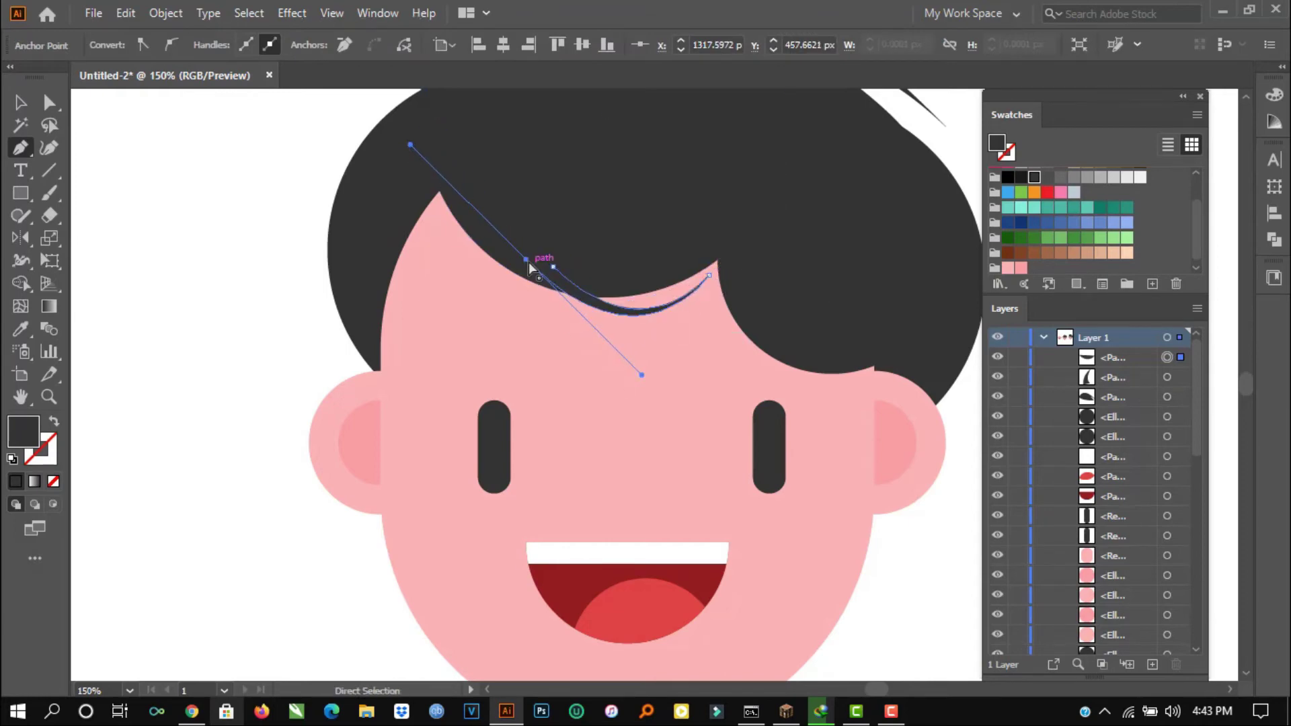
left_click_drag(528, 261, 504, 267)
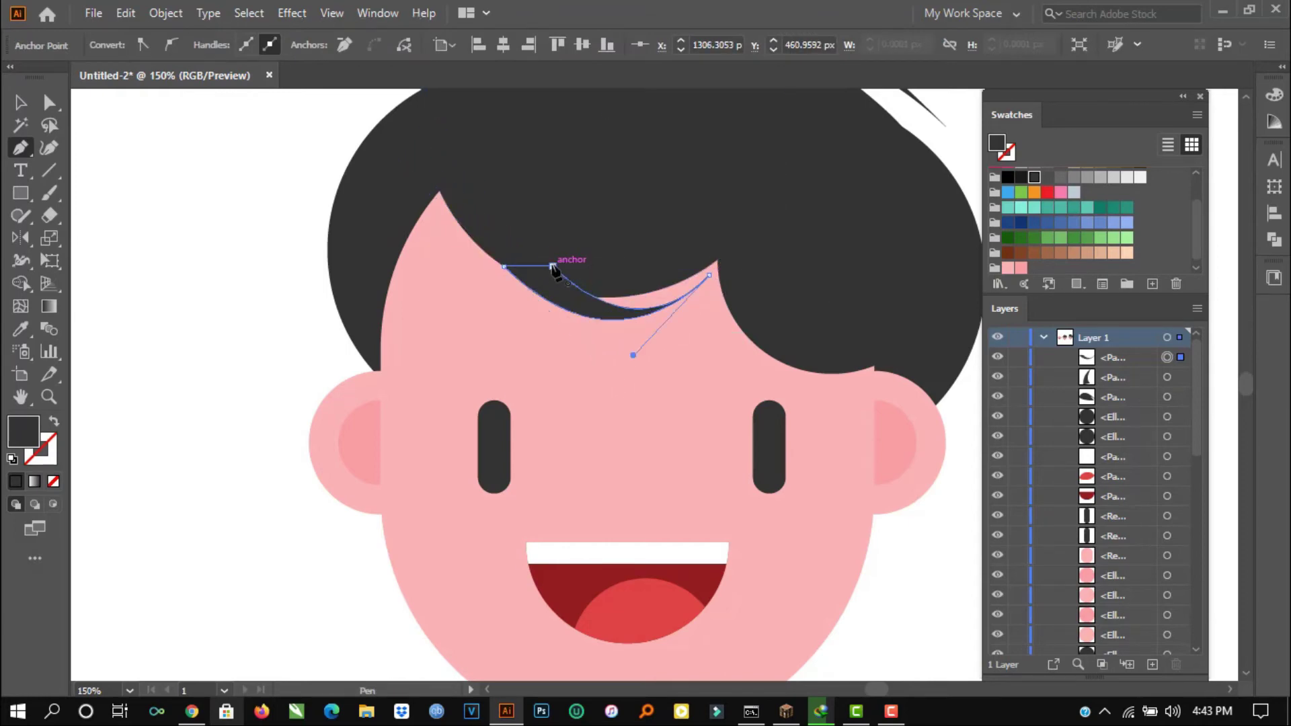
scroll(553, 269, "down", 3)
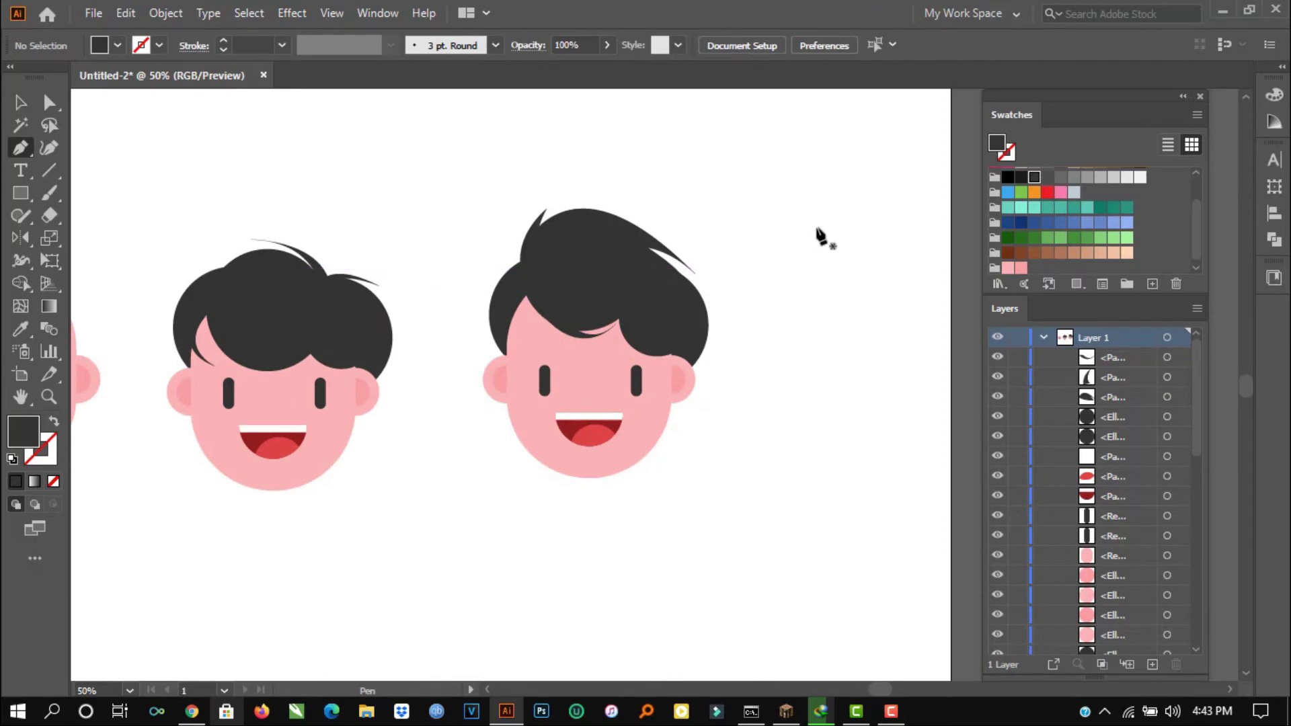
scroll(817, 232, "down", 2)
Step: Pull the lower curve handle of the hair's right pointed tip slightly down and inward to thicken the strand
scroll(851, 331, "up", 1)
scroll(685, 230, "up", 2)
left_click(706, 279, "ctrl")
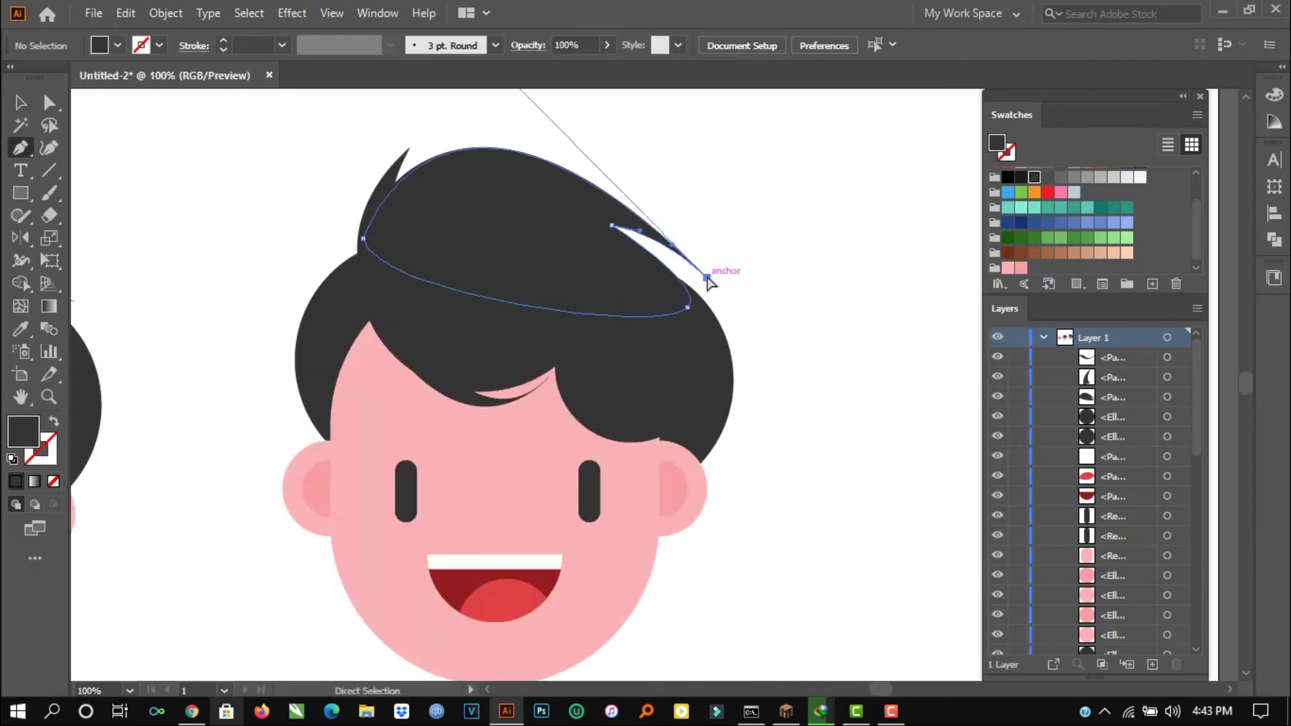
scroll(706, 279, "up", 2)
scroll(699, 247, "up", 6)
left_click_drag(639, 462, 613, 474)
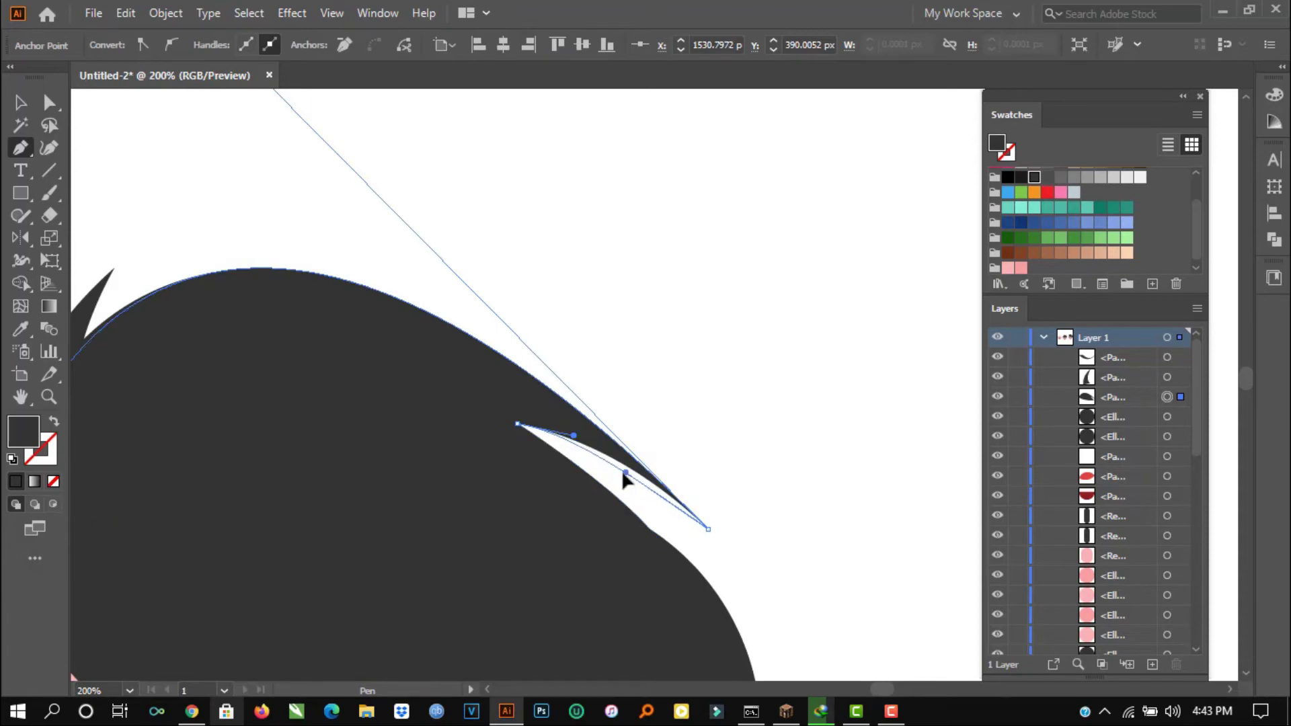
left_click(778, 413, "ctrl")
scroll(778, 413, "down", 4)
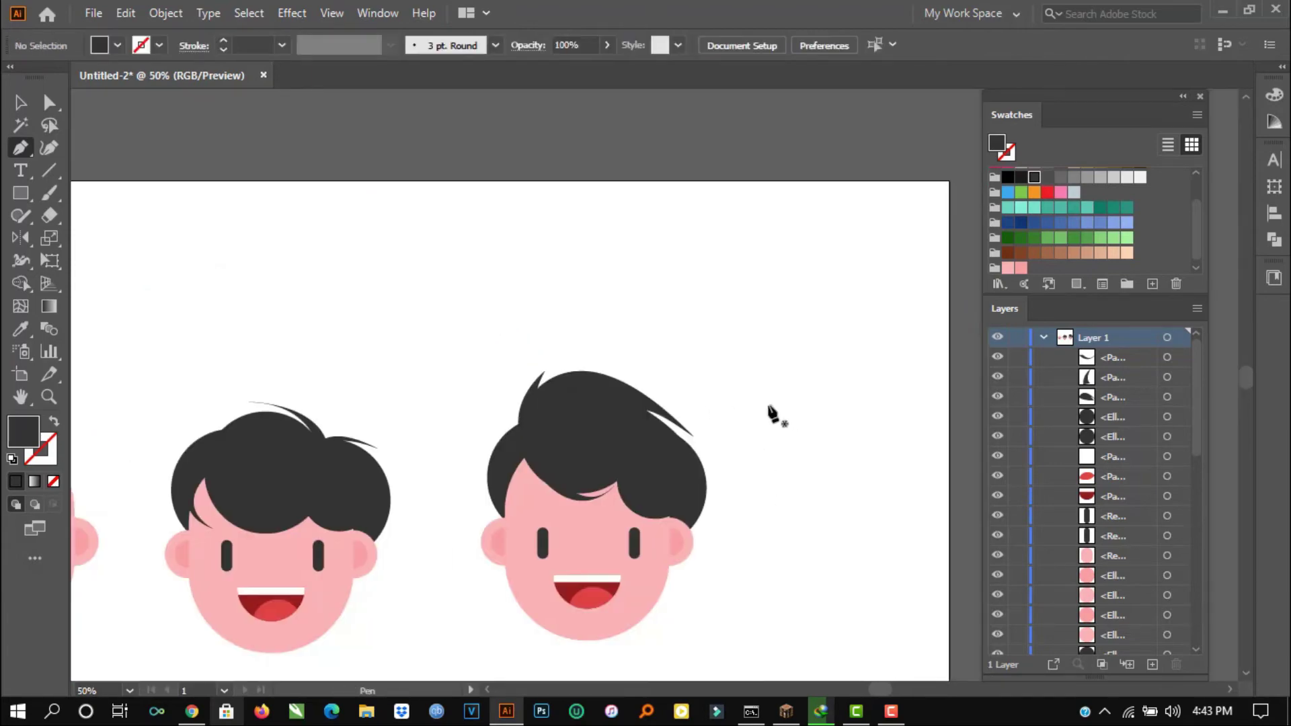
scroll(784, 410, "down", 3)
Step: Select the whole rightmost character, move it further right and nudge it upward
left_click_drag(841, 384, 818, 362)
left_click(21, 102)
scroll(814, 331, "down", 1)
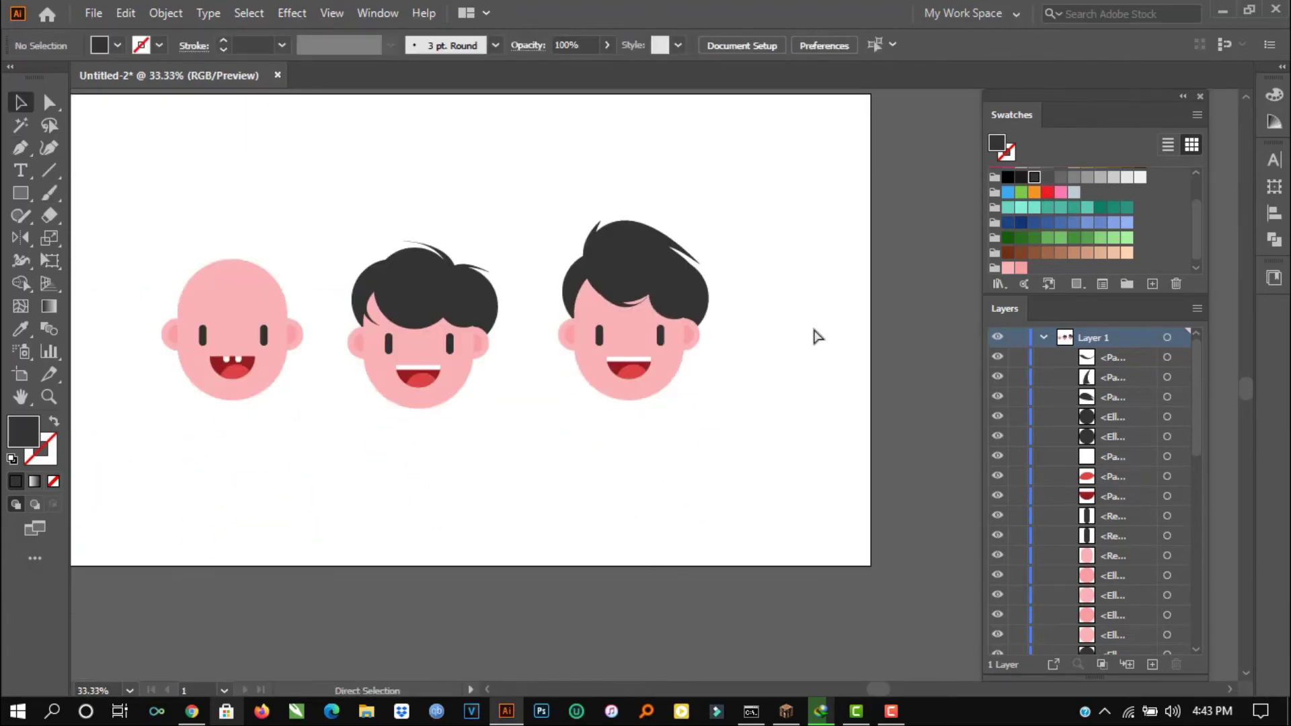
left_click_drag(795, 167, 608, 452)
key("ctrl+plus")
left_click_drag(730, 370, 767, 379)
key("Up")
key("Up")
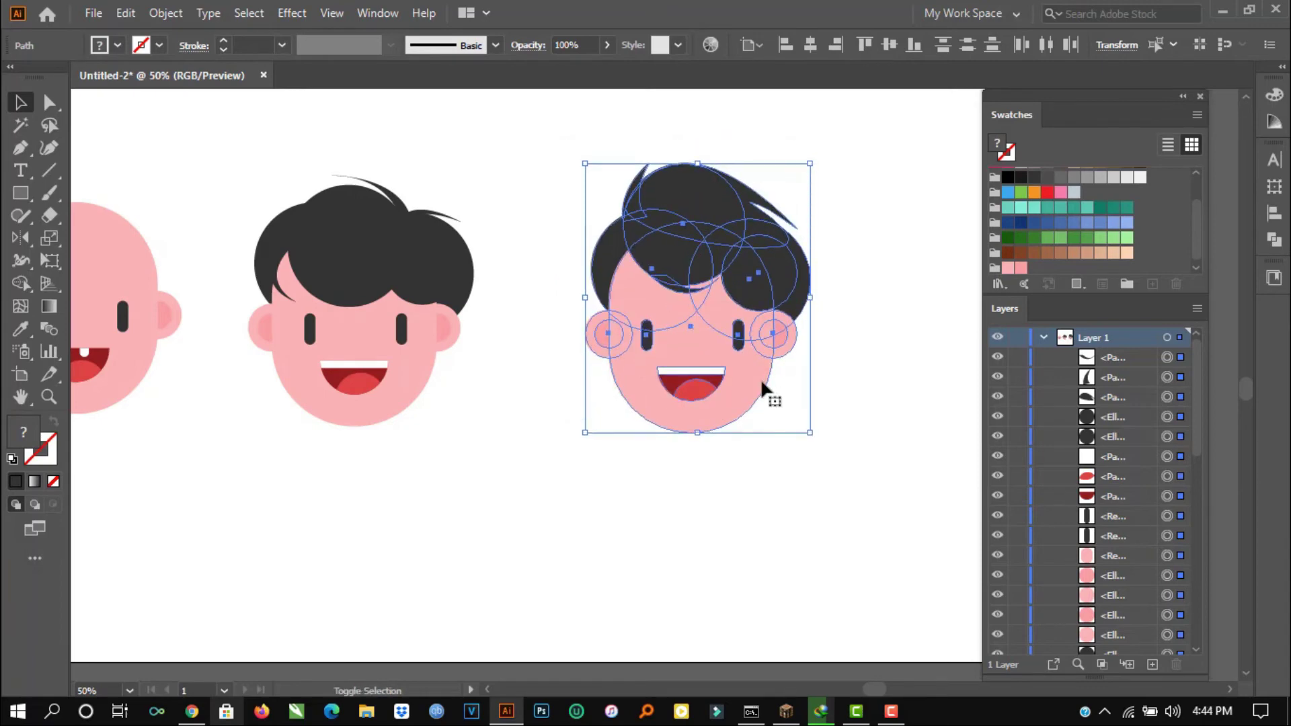
key("shift+Up")
key("shift+Up")
left_click(934, 314)
left_click(933, 312)
key("ctrl+0")
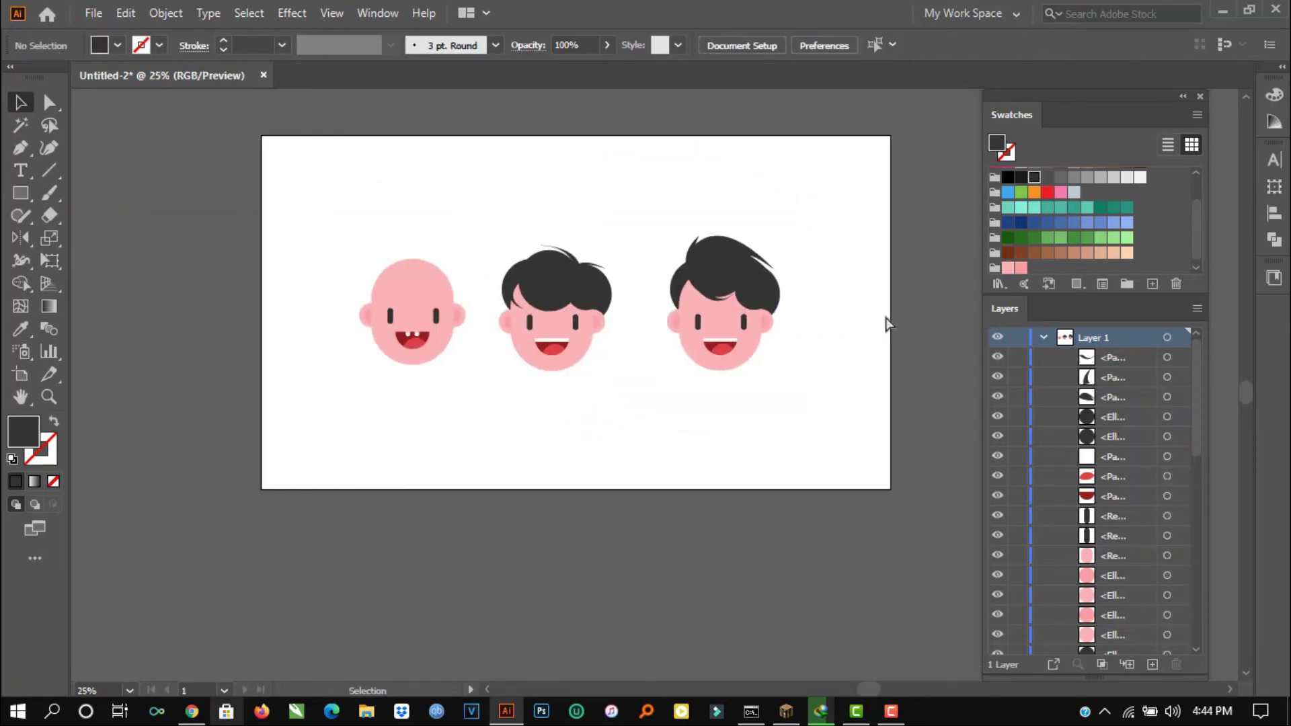
scroll(854, 296, "down", 1)
scroll(863, 270, "up", 3)
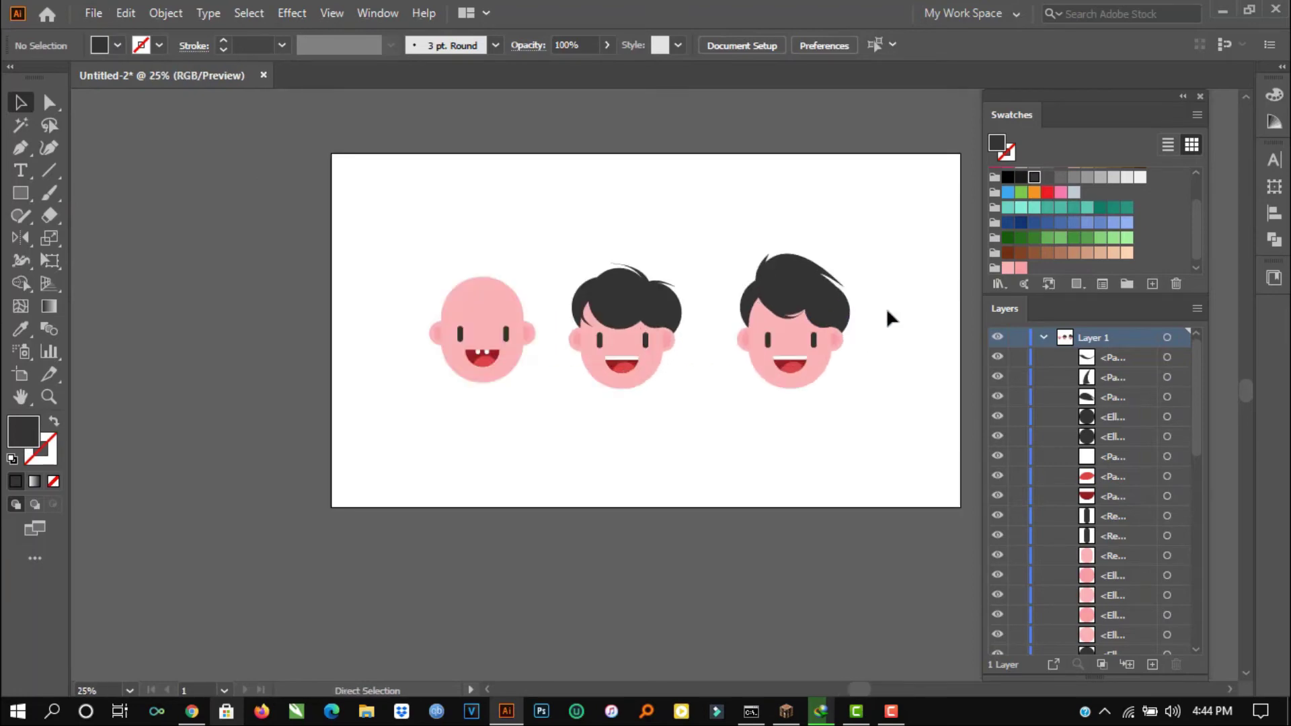
Step: Draw a tall dark rectangle between and below the first two faces, and shorten it from its upper edge
left_click_drag(39, 197, 135, 191)
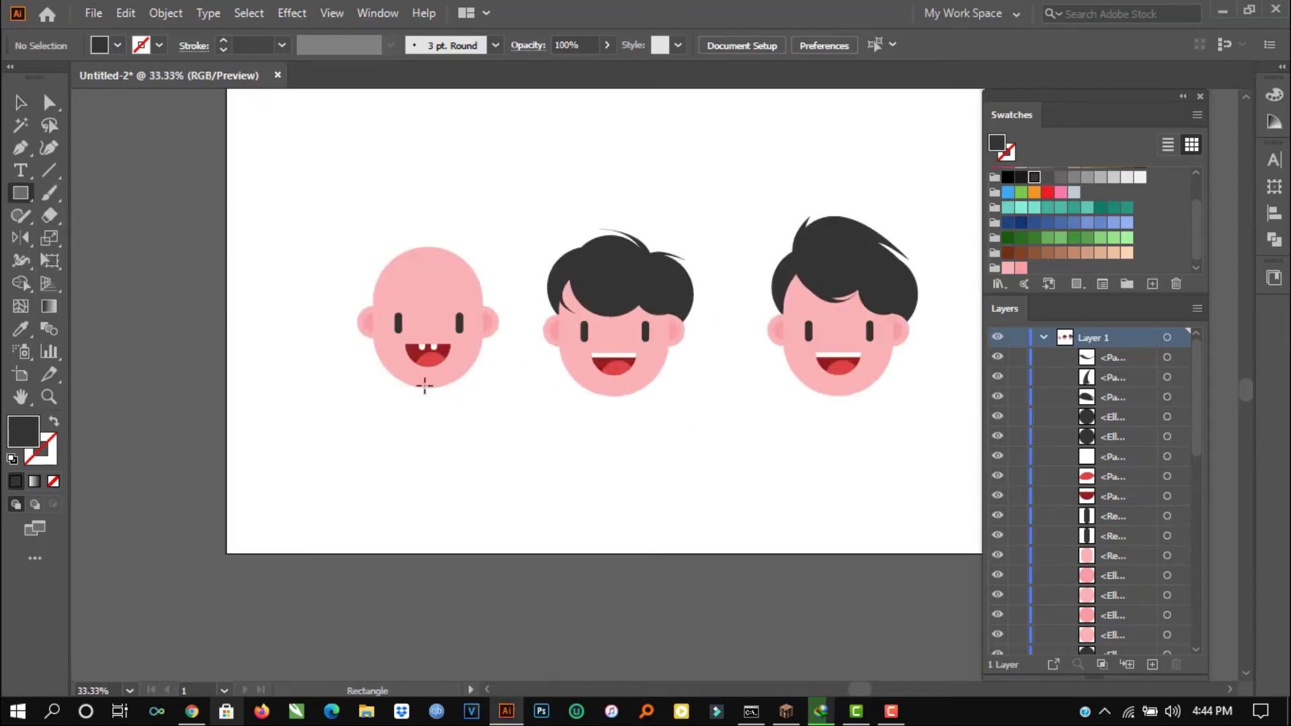
left_click_drag(498, 396, 548, 480)
scroll(548, 479, "up", 1)
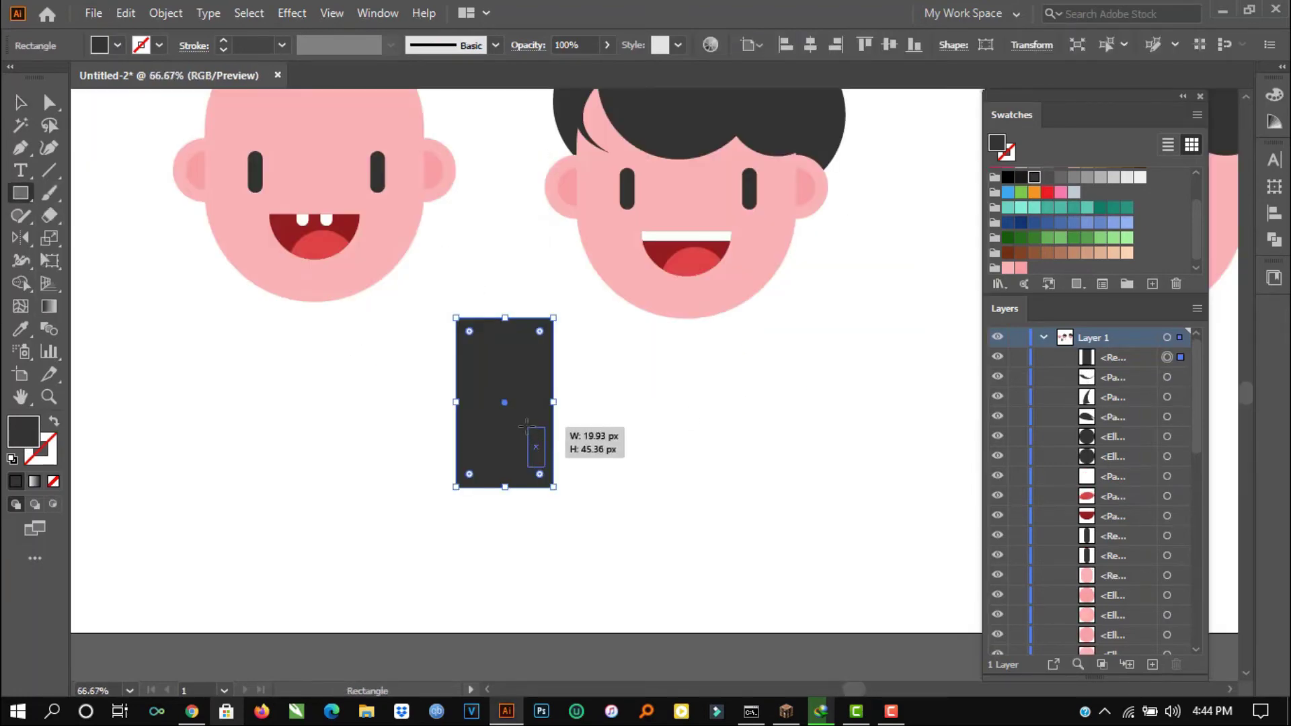
key("v")
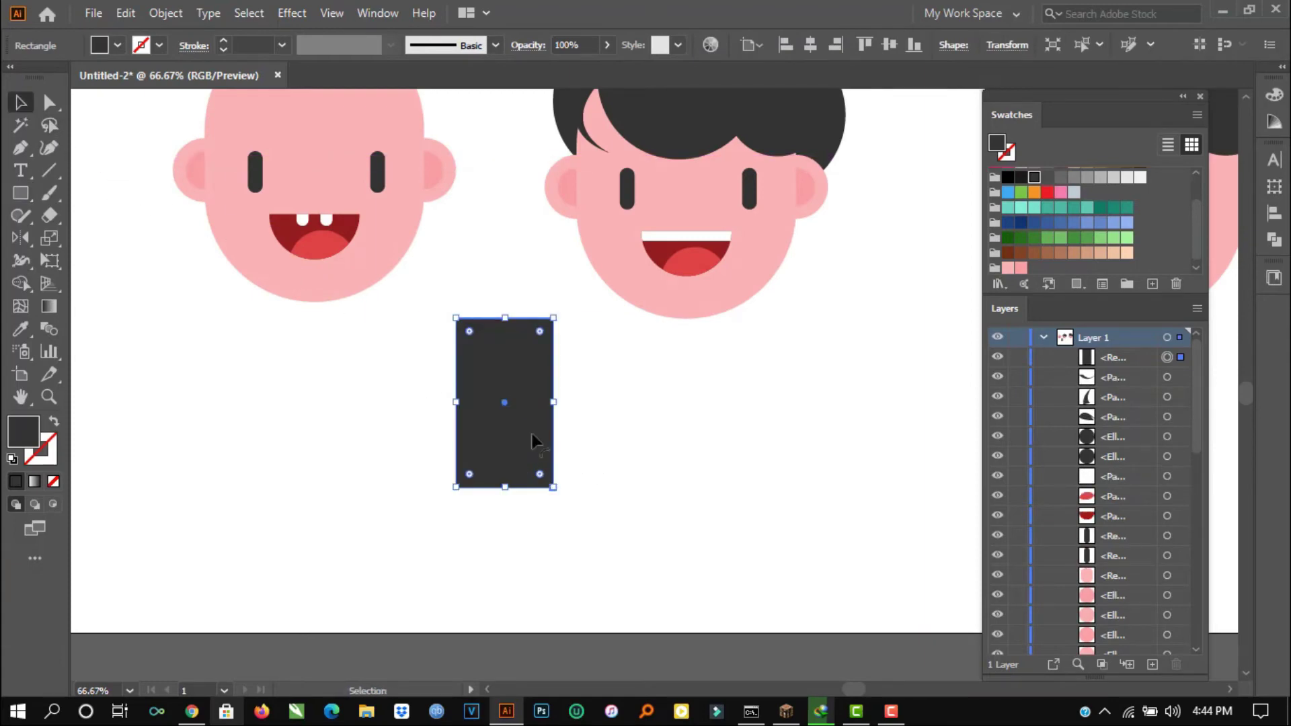
left_click_drag(503, 325, 503, 325)
left_click_drag(504, 318, 504, 336)
Step: Fully round the rectangle's corners, place it over the bald face's chin and fill it with the darker pink swatch
left_click_drag(519, 402, 334, 297)
left_click_drag(485, 322, 484, 322)
left_click(1021, 268)
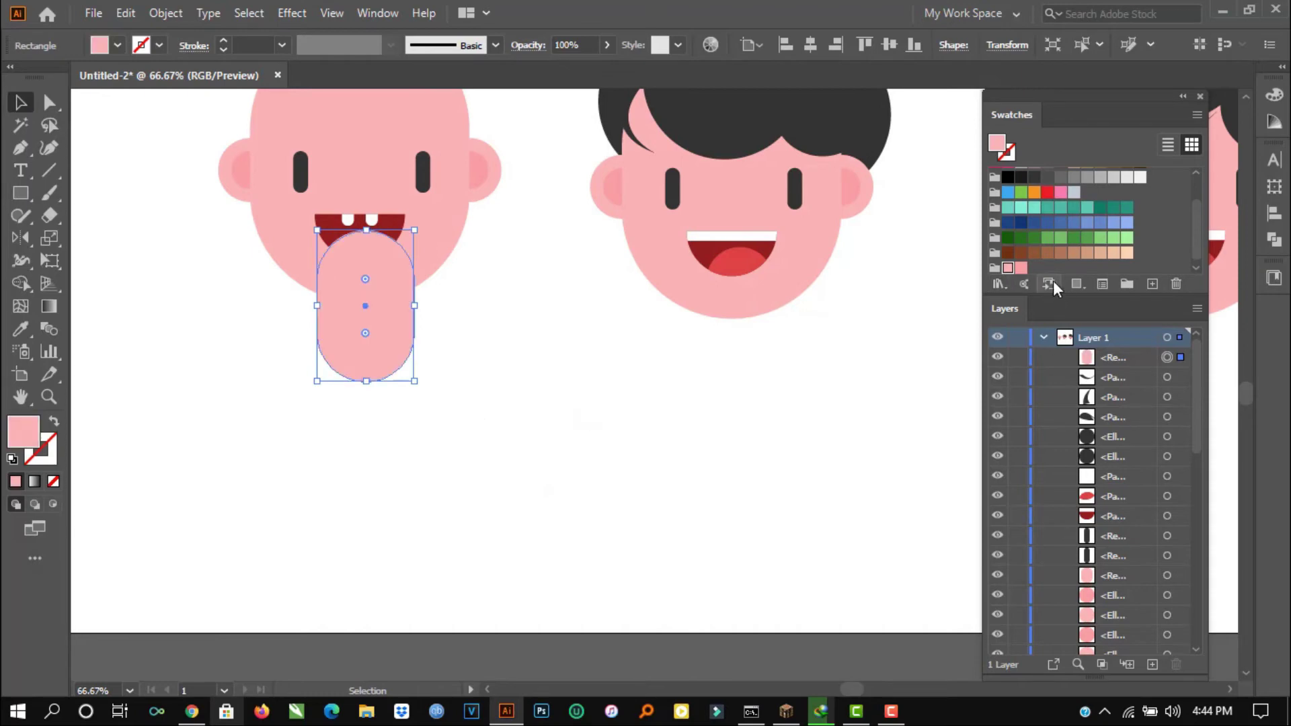
Step: Send the pink neck shape behind the bald face and move it up under the chin
right_click(382, 284)
mouse_move(437, 600)
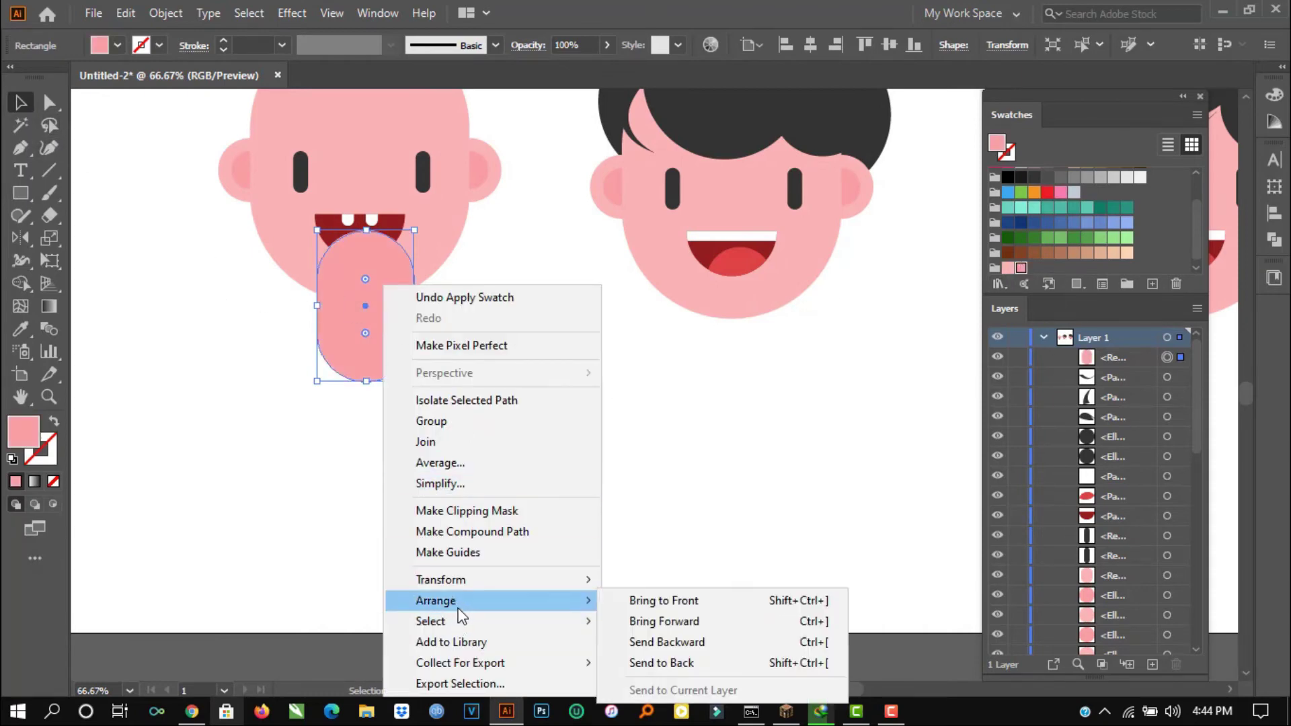
left_click(645, 601)
scroll(609, 402, "down", 3)
left_click(612, 403)
scroll(522, 382, "up", 2)
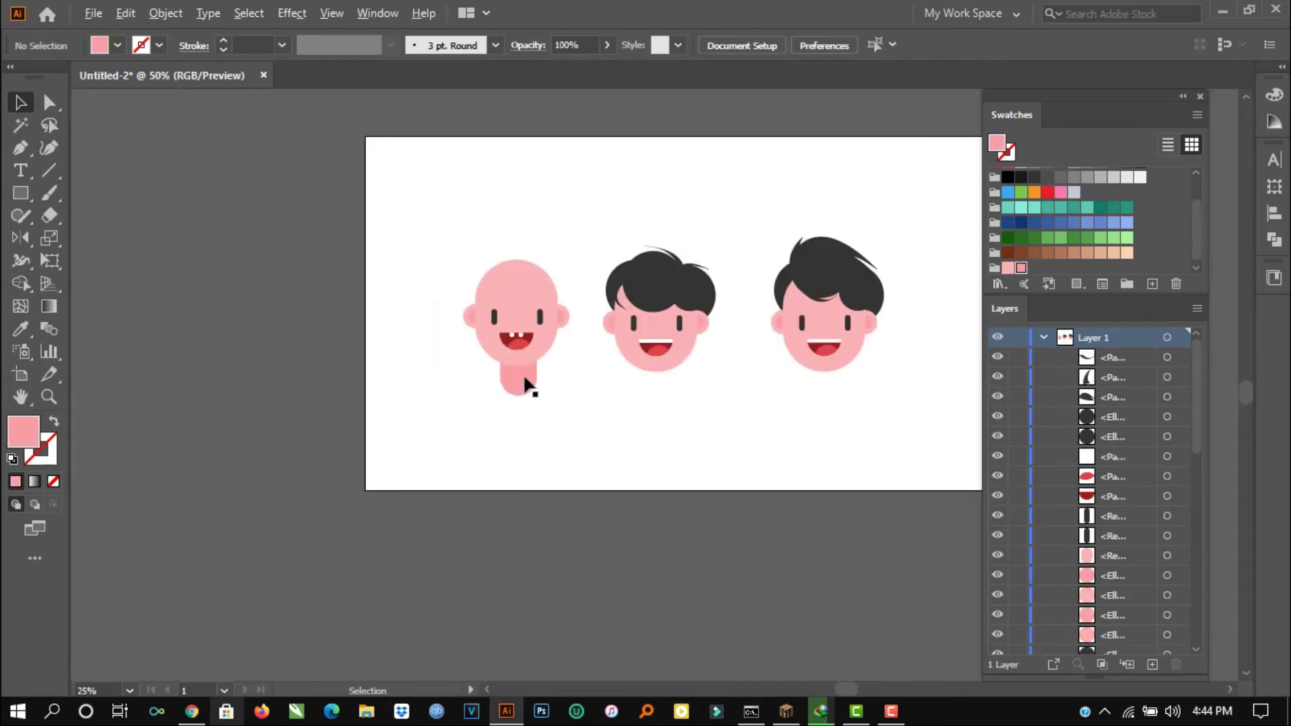
left_click_drag(522, 378, 522, 354)
Step: Copy the neck shape to beneath the chins of the second and third faces
scroll(615, 381, "right", 3)
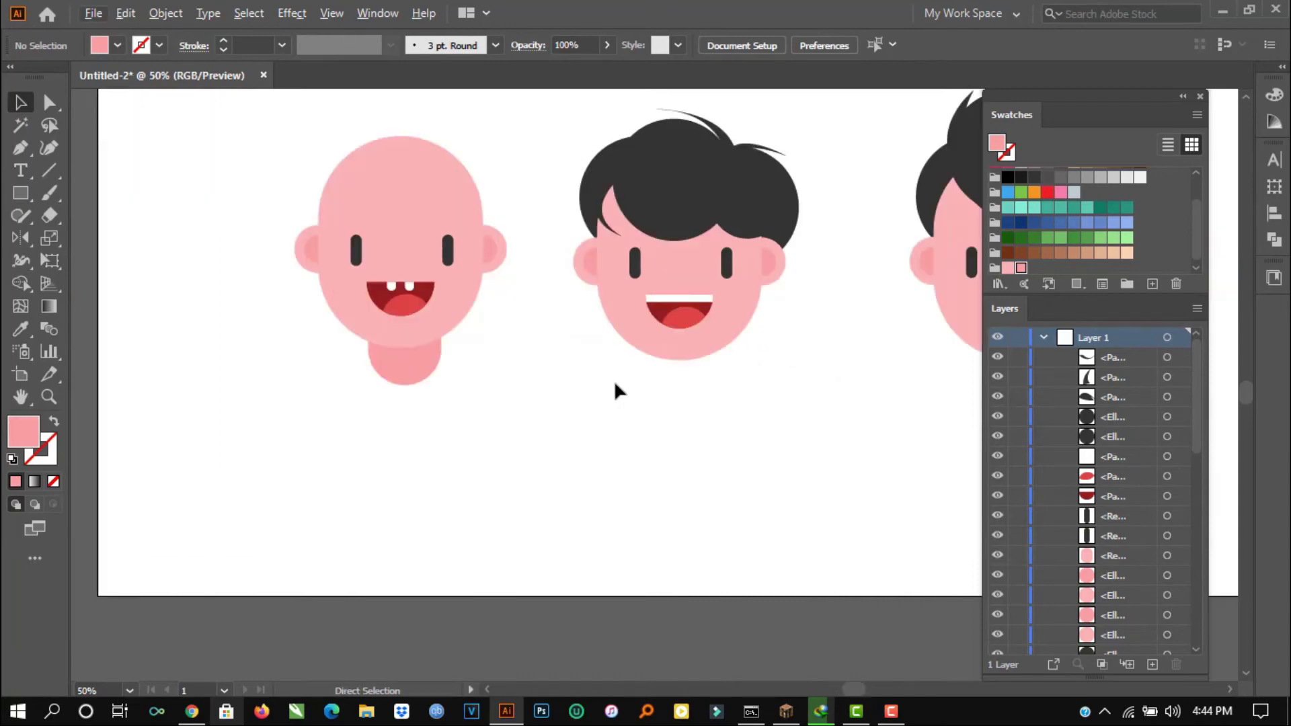
left_click_drag(422, 367, 702, 390)
left_click(776, 380)
scroll(776, 381, "right", 5)
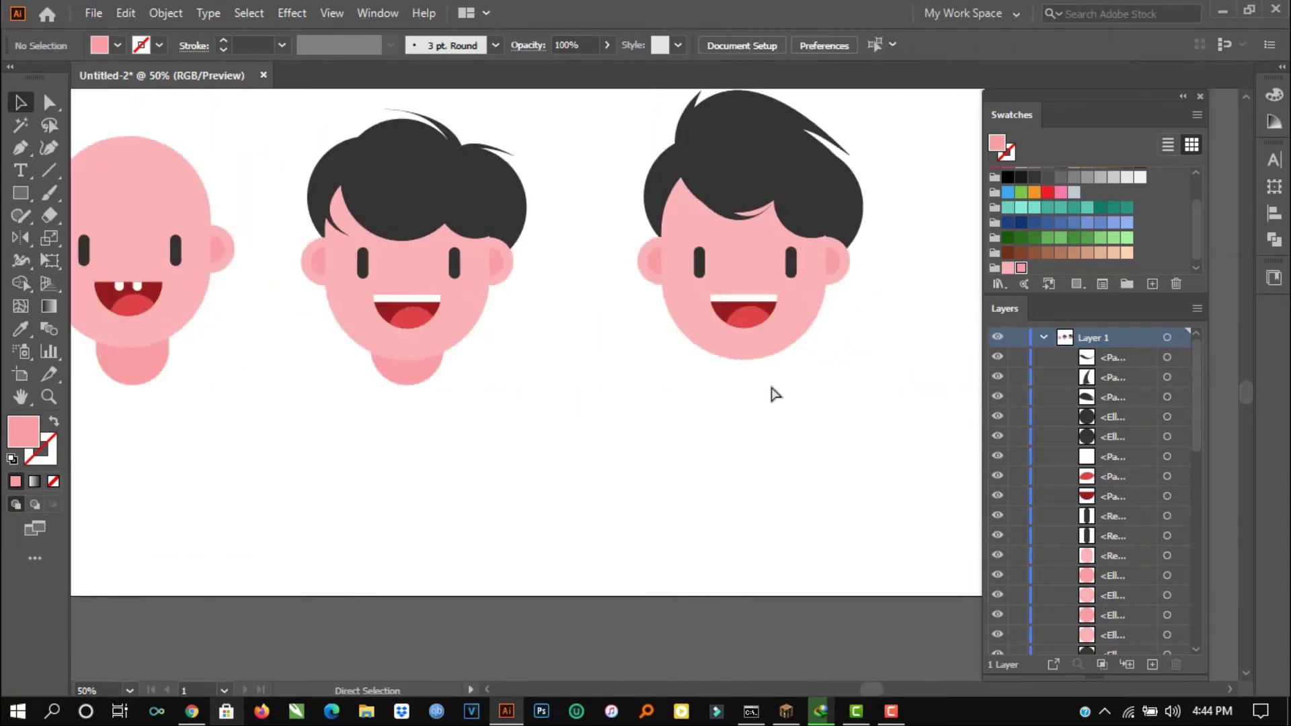
left_click_drag(415, 373, 755, 374)
left_click(855, 379)
scroll(856, 378, "up", 1)
scroll(857, 379, "down", 2)
scroll(857, 377, "right", 1)
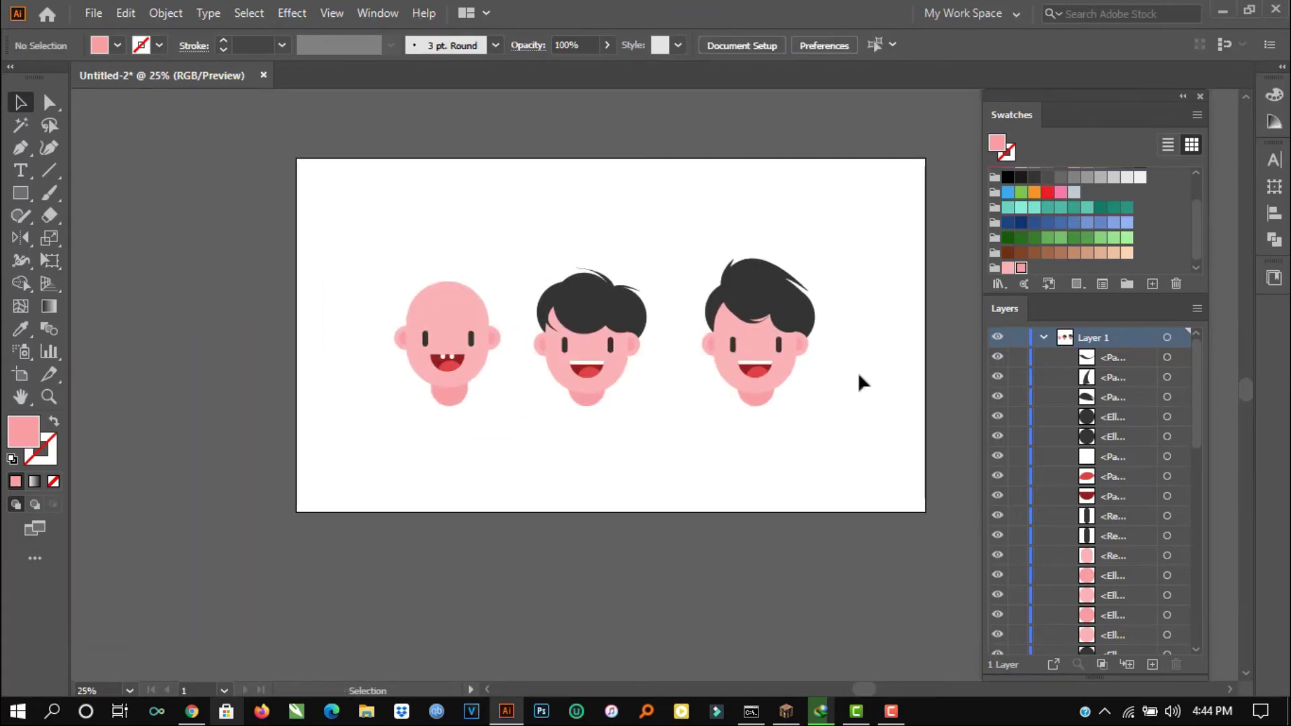
Step: Select all three characters and move them slightly up on the artboard
left_click_drag(873, 226, 347, 448)
left_click_drag(590, 385, 590, 368)
left_click(582, 460)
Step: Duplicate the bald face's head shape in place with a small downward offset
scroll(514, 331, "up", 2)
scroll(513, 330, "left", 3)
scroll(507, 341, "up", 3)
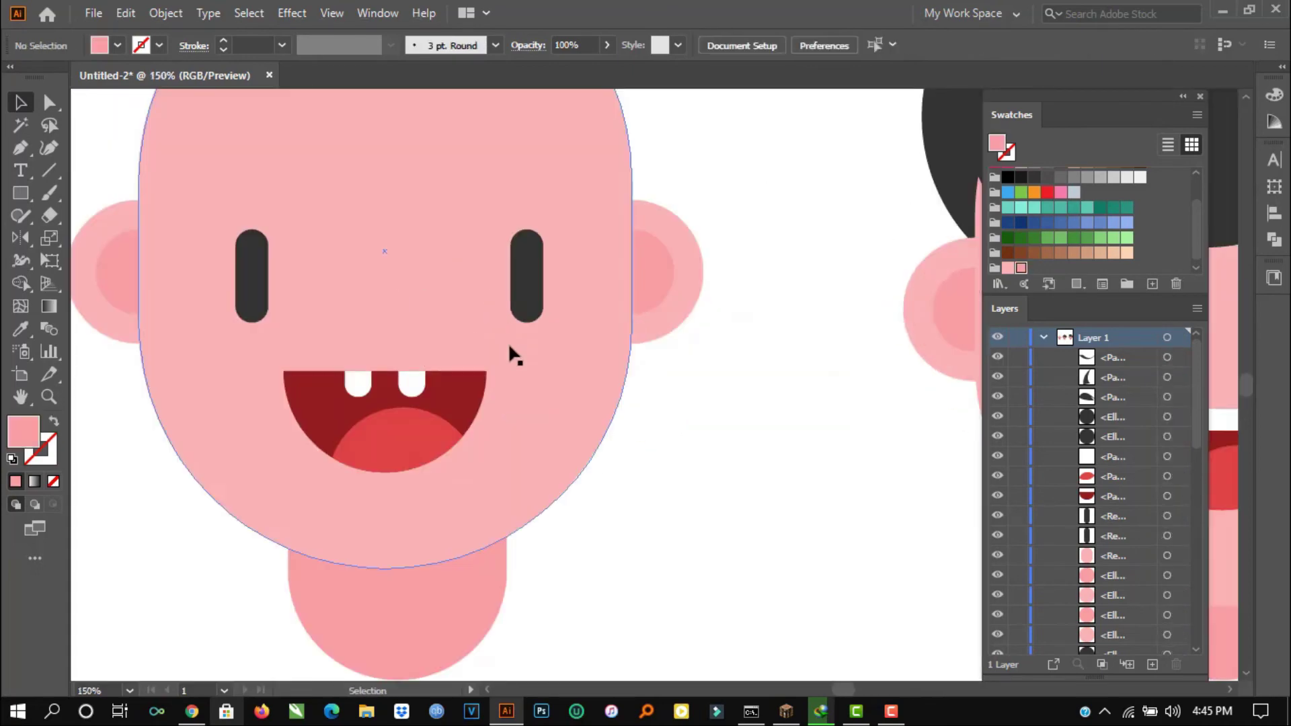
scroll(526, 375, "down", 2)
scroll(529, 378, "left", 1)
left_click_drag(556, 405, 559, 406)
Step: Select both overlapping head shapes of the bald face and remove the upper crescent with the Shape Builder
left_click_drag(618, 236, 527, 243)
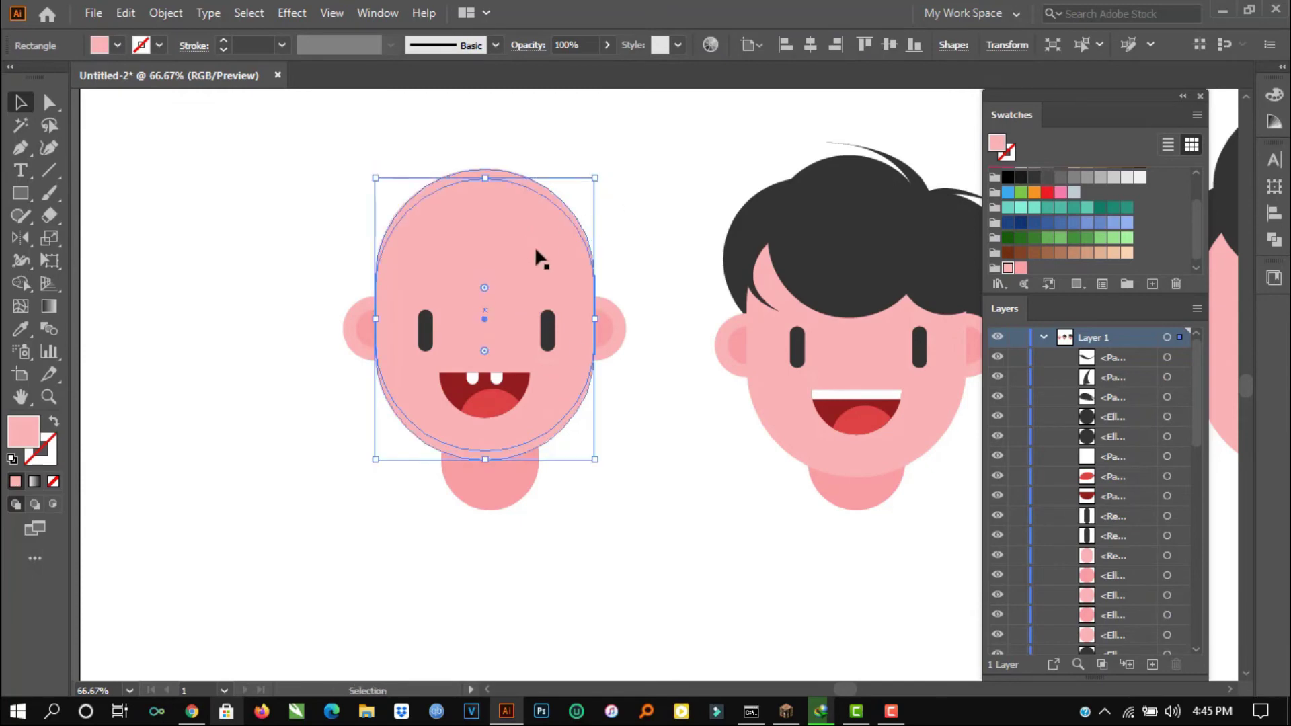
left_click(27, 289)
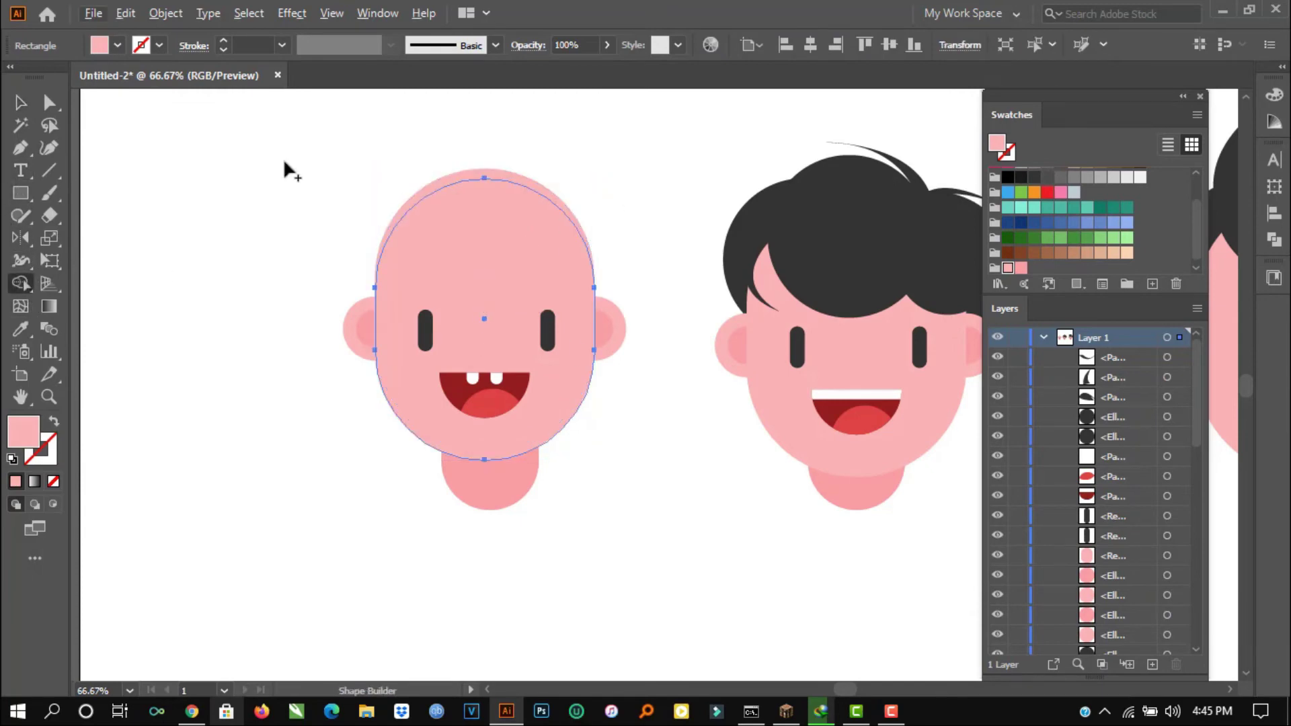
key("v")
key("shift+m")
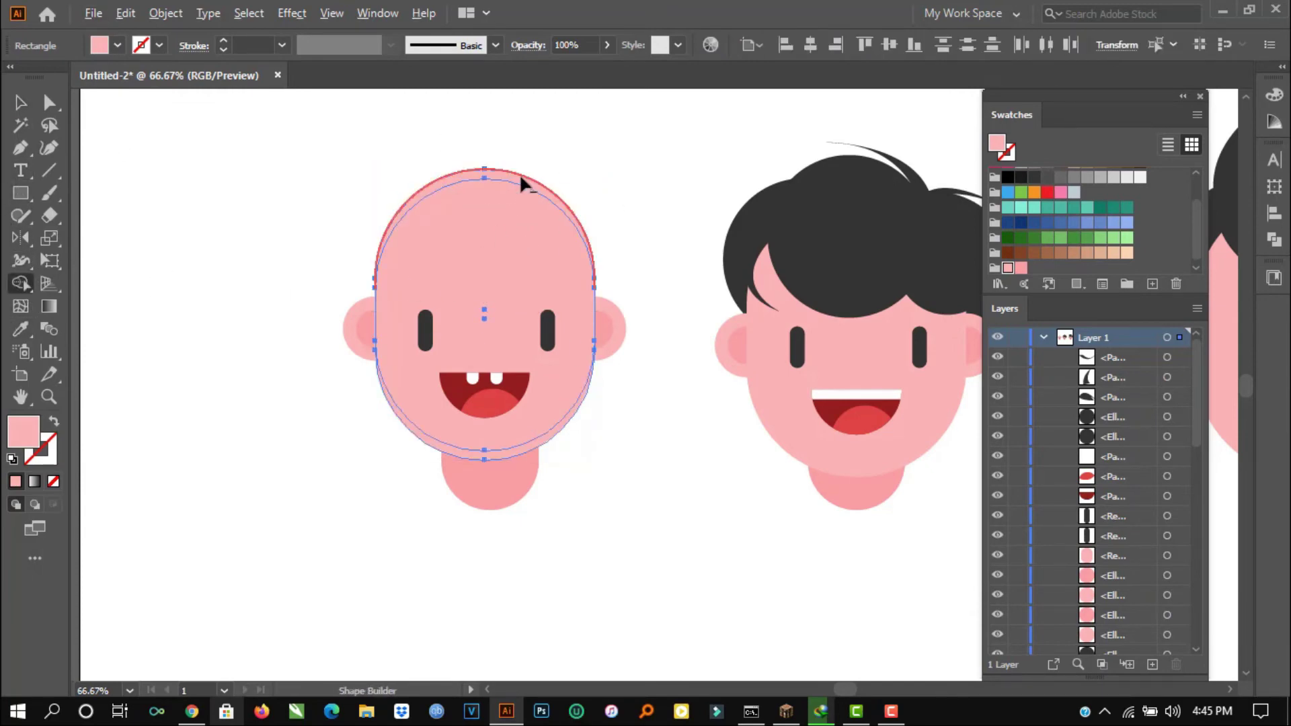
left_click_drag(519, 177, 607, 207)
Step: Fill the remaining lower crescent of the bald face with the darker pink swatch as a chin shadow
left_click(613, 419)
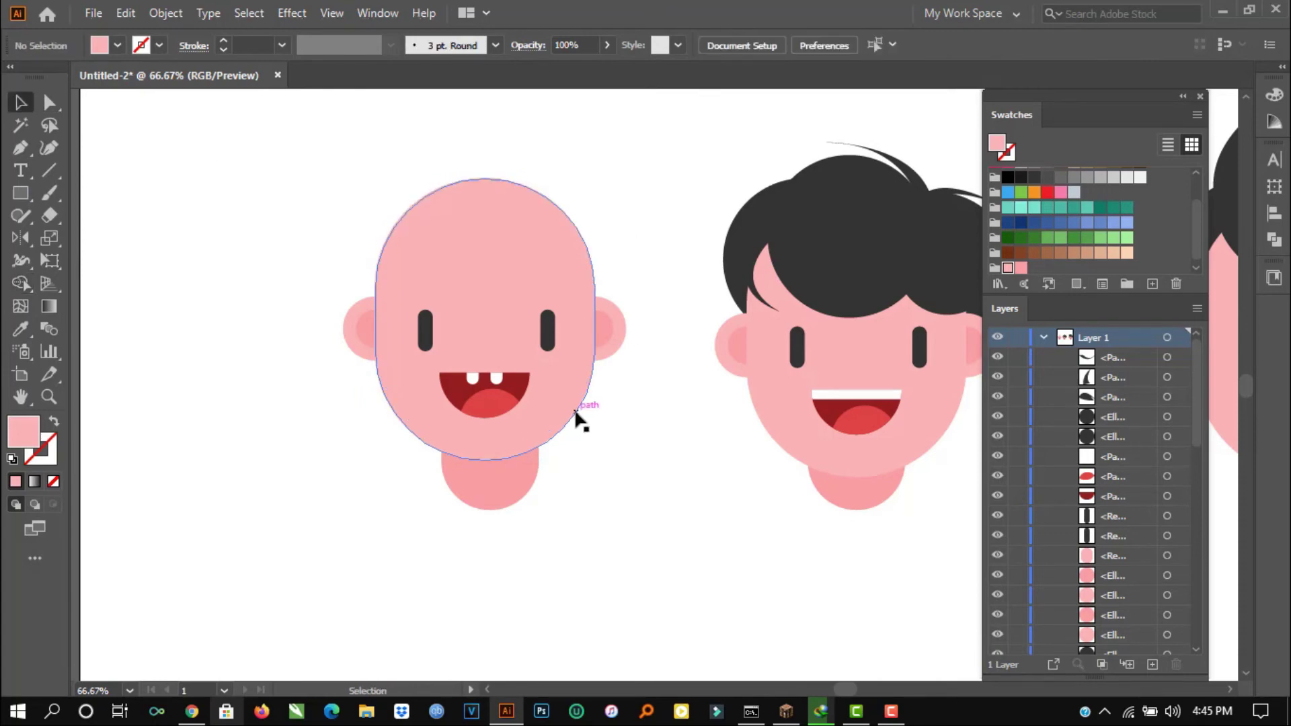
left_click(1020, 267)
left_click(677, 185)
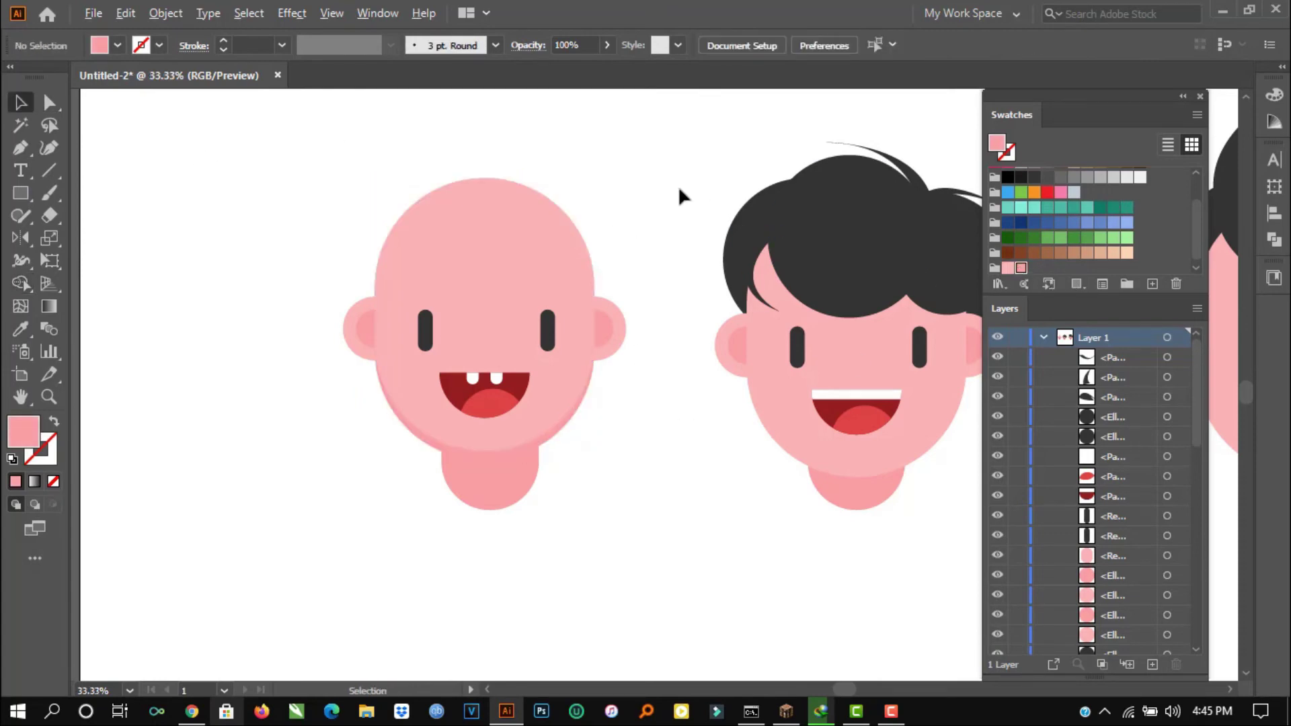
Step: Duplicate the middle face's head shape with a small offset and select both overlapping shapes
scroll(678, 186, "down", 2)
scroll(847, 316, "up", 1)
left_click_drag(664, 302, 666, 300)
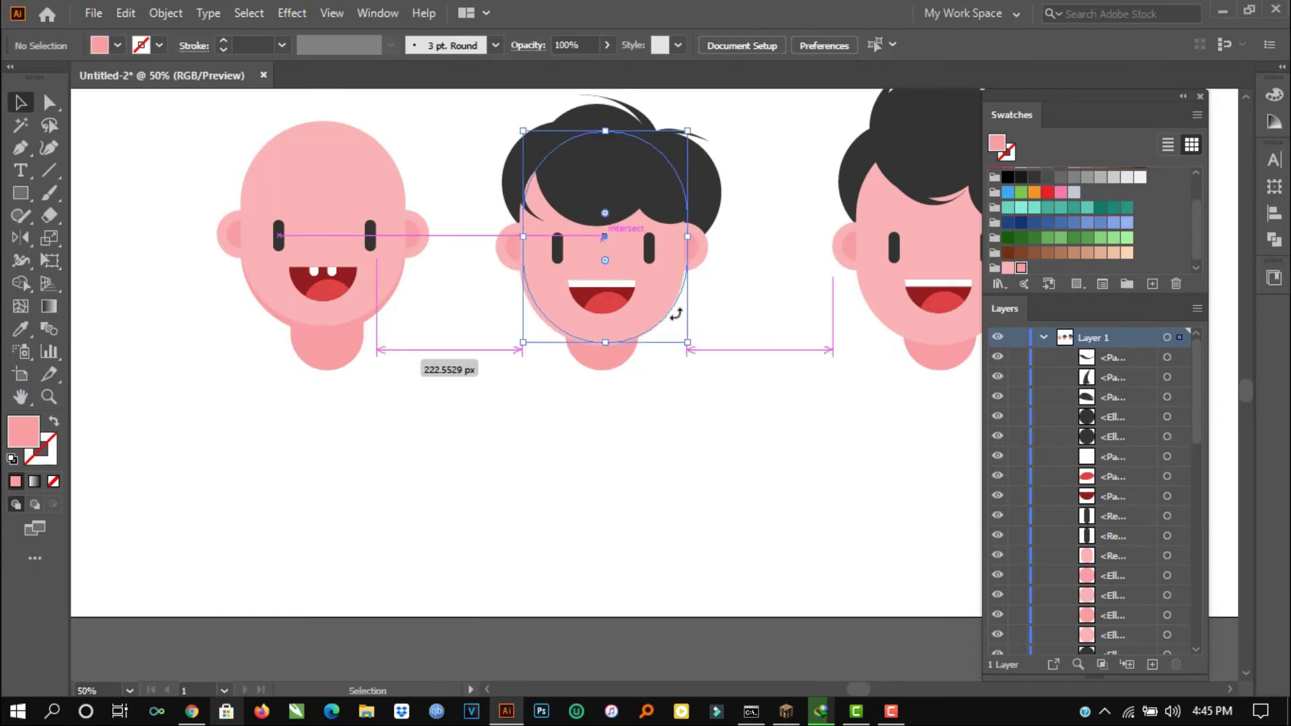
key("a")
scroll(703, 351, "up", 2)
key("v")
left_click_drag(716, 395, 663, 267)
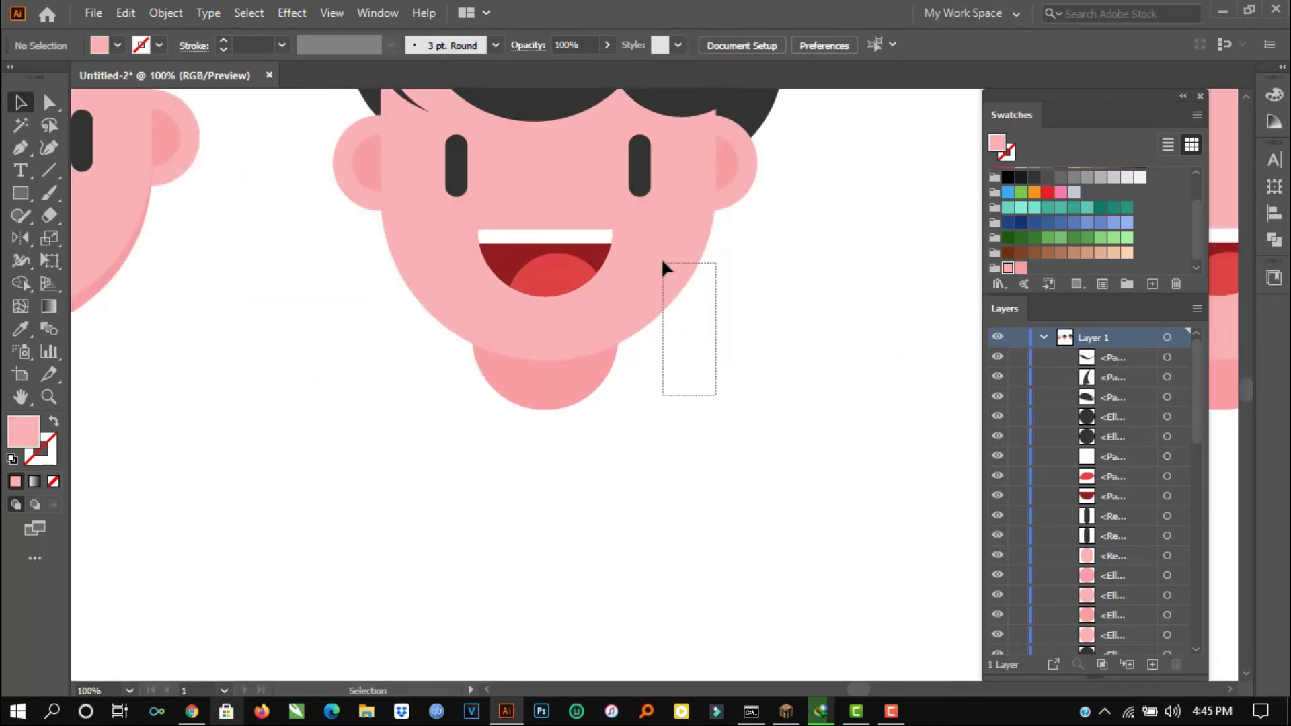
left_click(409, 253)
scroll(408, 253, "up", 2)
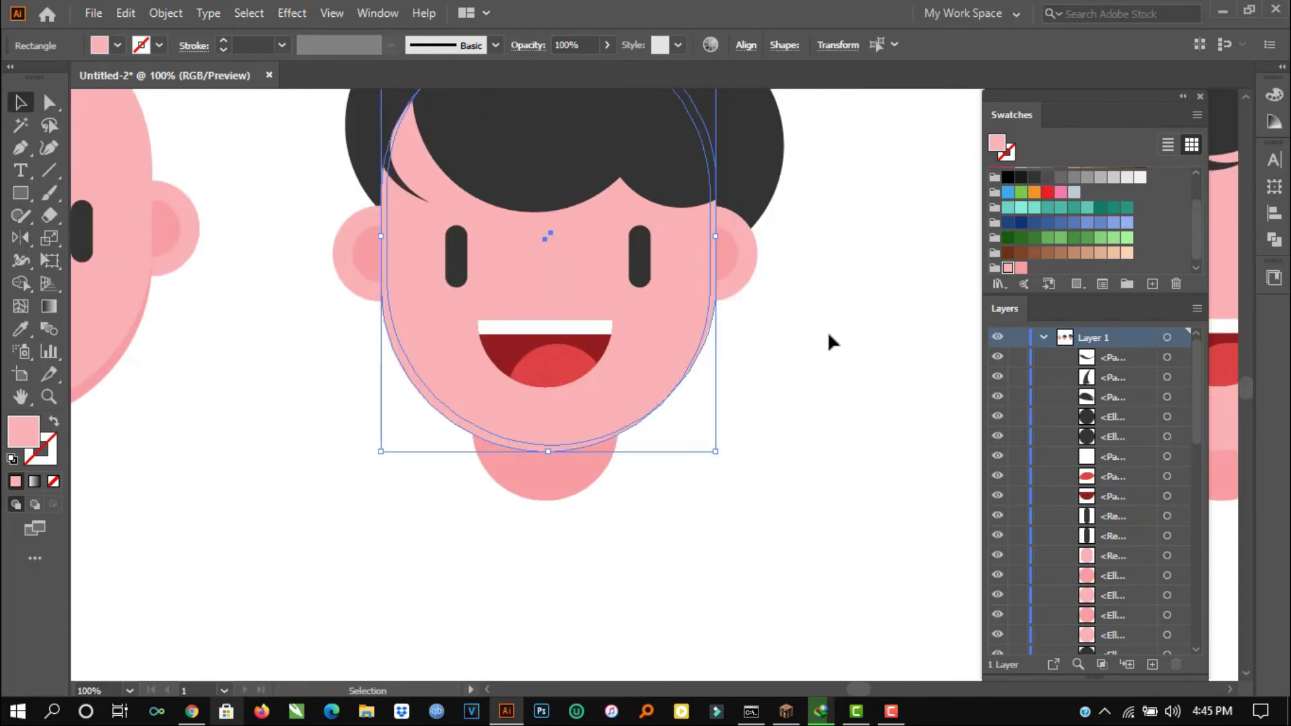
Step: Remove the excess part of the middle face's overlapping shapes and fill the remaining lower crescent with the darker pink swatch
left_click(453, 467)
left_click(448, 419)
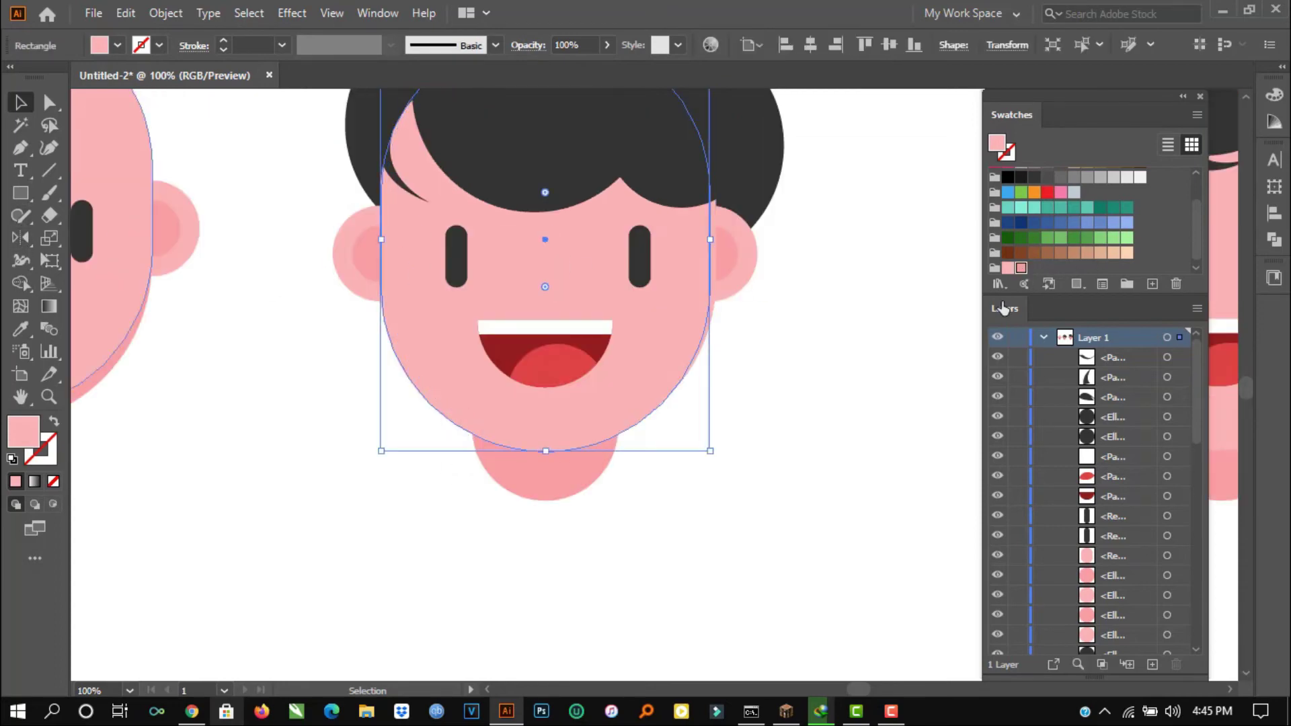
left_click(829, 420)
Step: Duplicate the third face's head shape with a small vertical offset and select both overlapping shapes
scroll(829, 419, "down", 2)
scroll(829, 419, "right", 3)
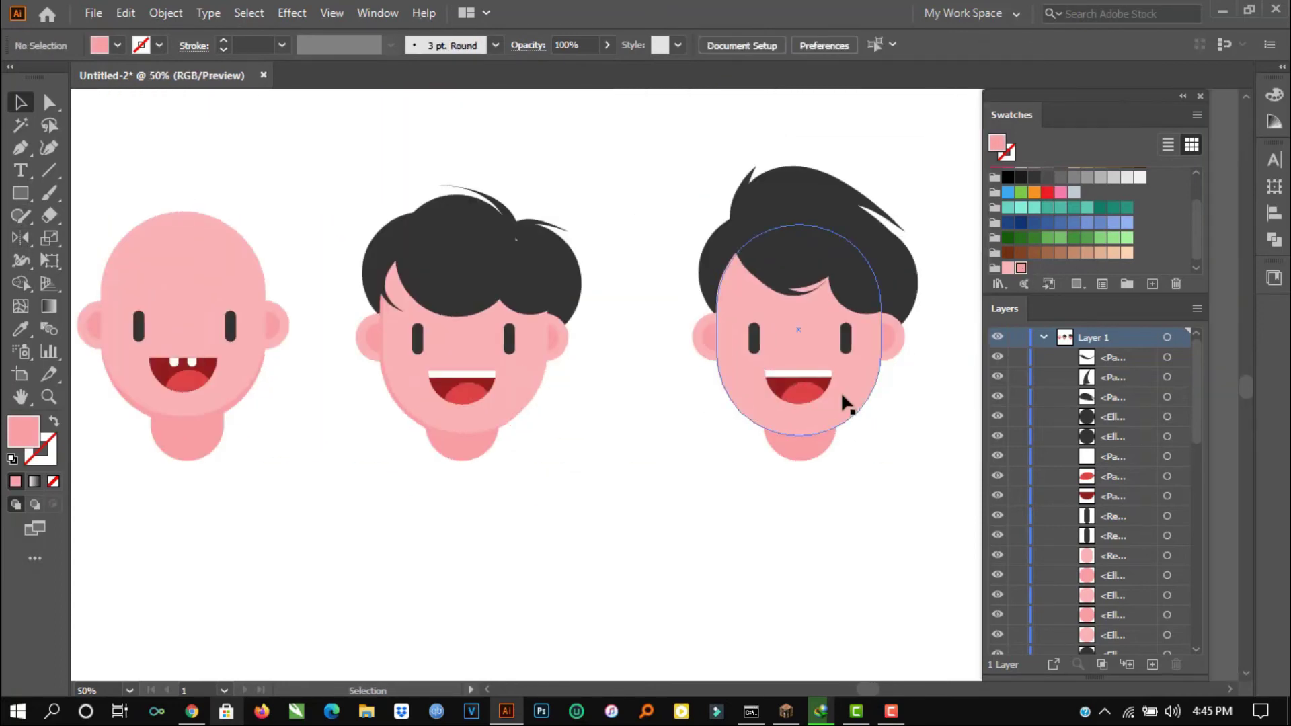
left_click(840, 391)
scroll(833, 389, "up", 1)
left_click_drag(719, 385, 720, 371)
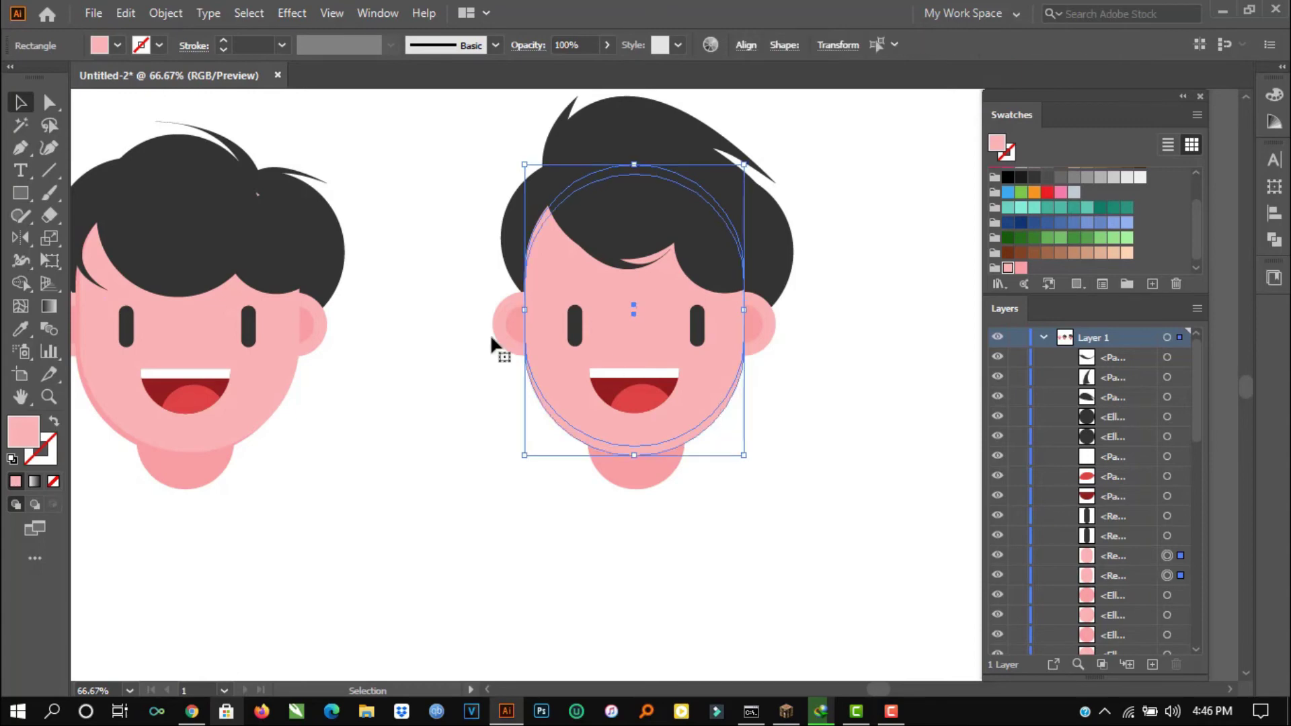
Step: Trim the third face's overlapping head shapes to a lower crescent and fill it with the darker pink swatch
left_click(905, 412)
left_click(704, 424)
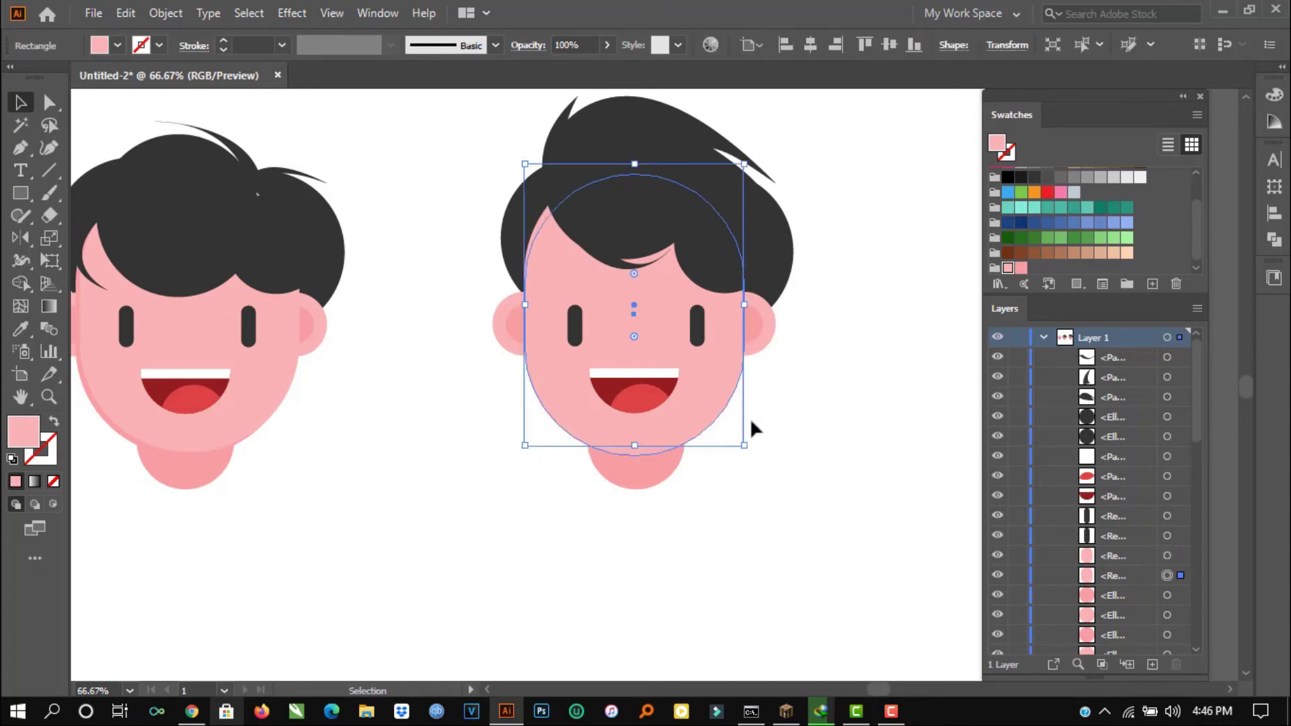
left_click(1021, 268)
left_click(833, 465)
Step: Try to enlarge all three characters together on the artboard, and undo the scaling
scroll(833, 466, "down", 3)
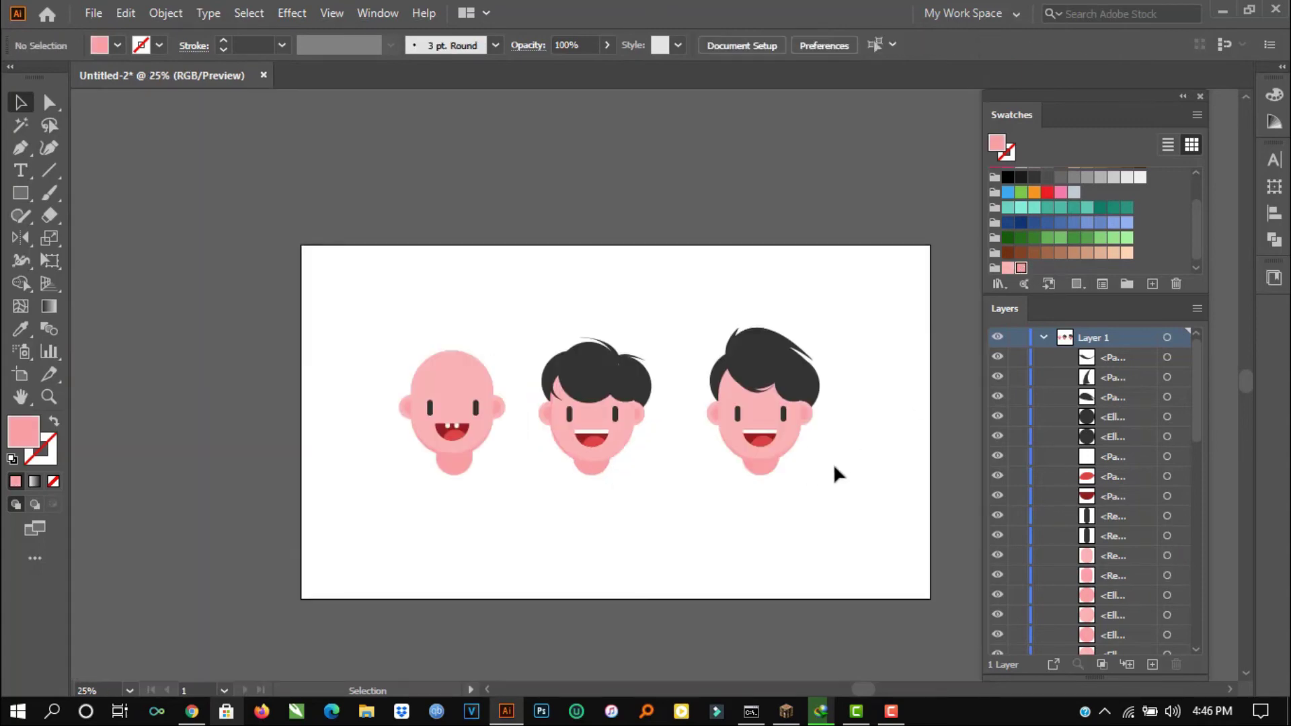
scroll(833, 467, "down", 2)
scroll(833, 475, "right", 1)
left_click_drag(830, 182, 394, 426)
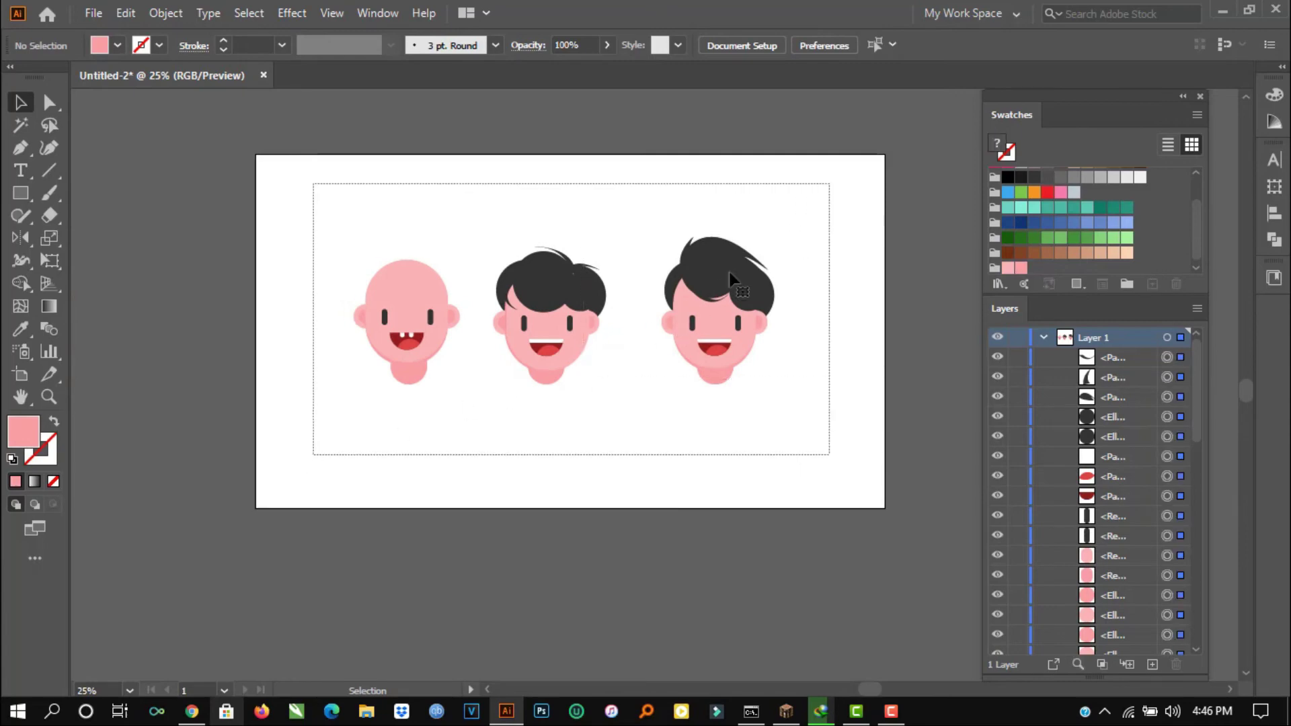
left_click_drag(313, 455, 312, 455)
left_click_drag(773, 239, 816, 216)
left_click(624, 471)
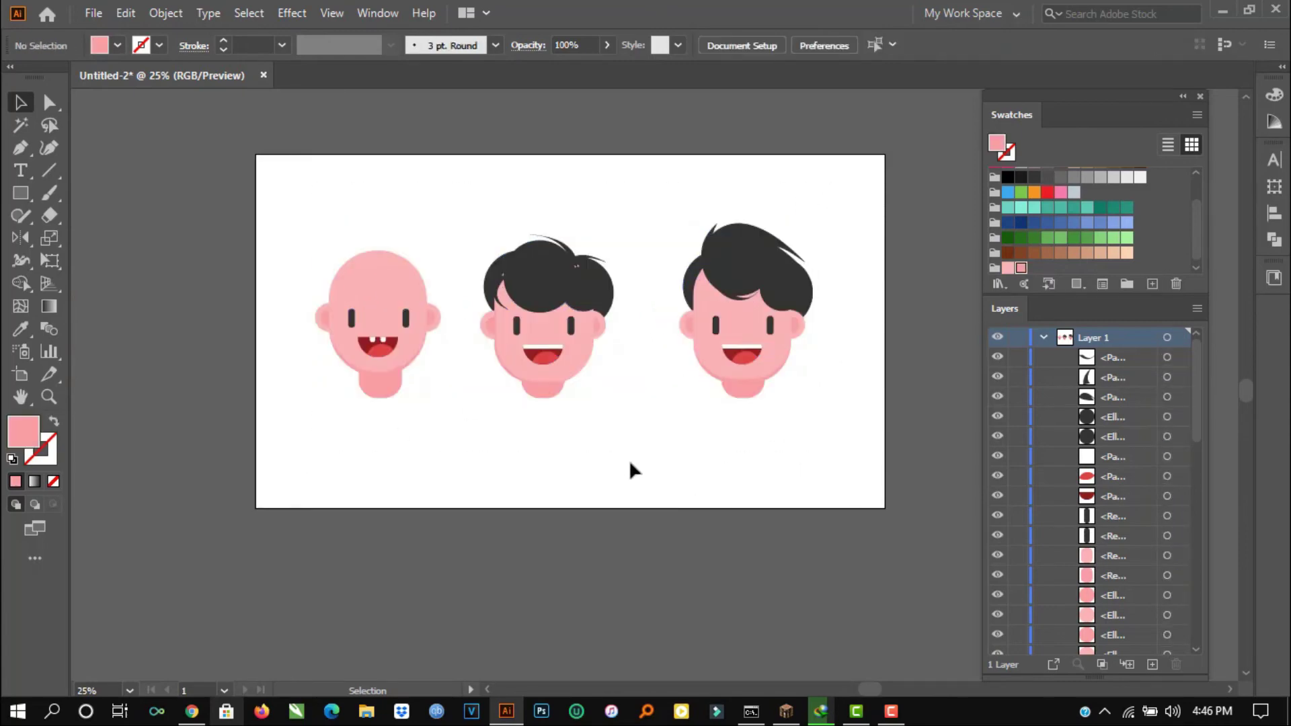
key("ctrl+z")
left_click(630, 461)
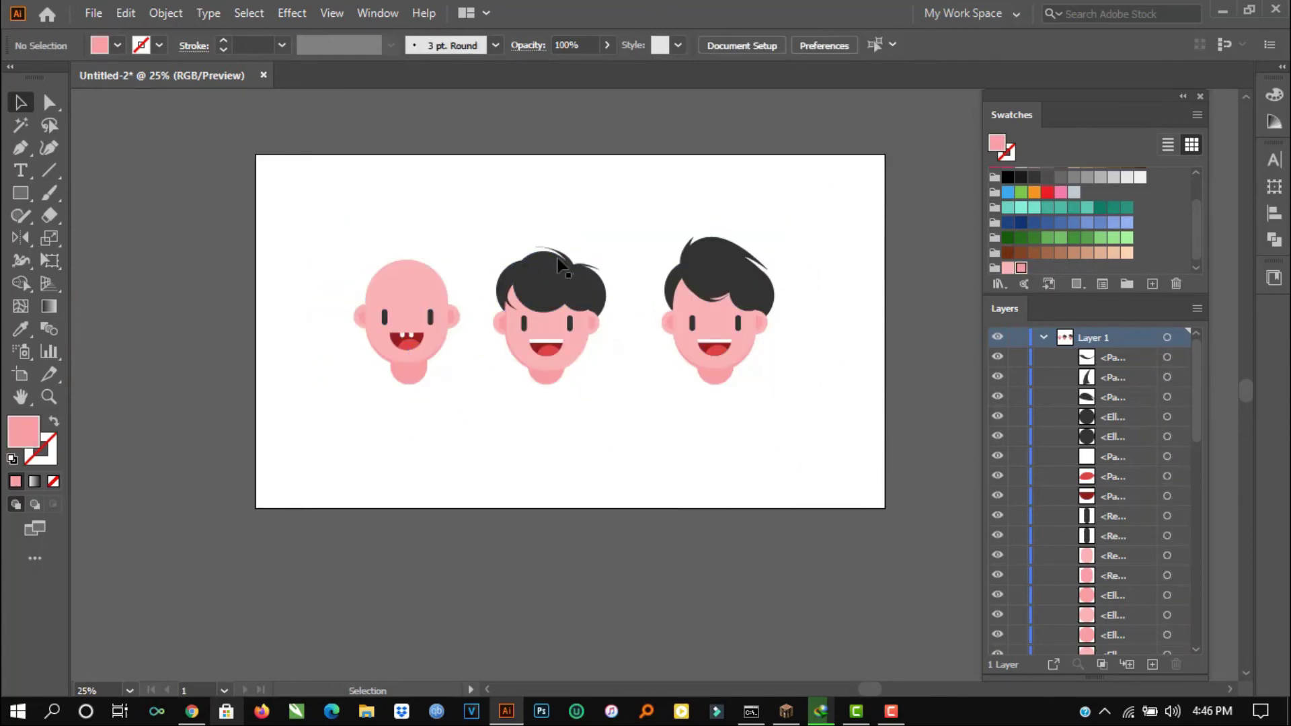
Step: Move the small front circle of the middle character's hair up about 6 px to cover the gap in the hair
scroll(561, 266, "up", 5)
left_click_drag(639, 376, 640, 369)
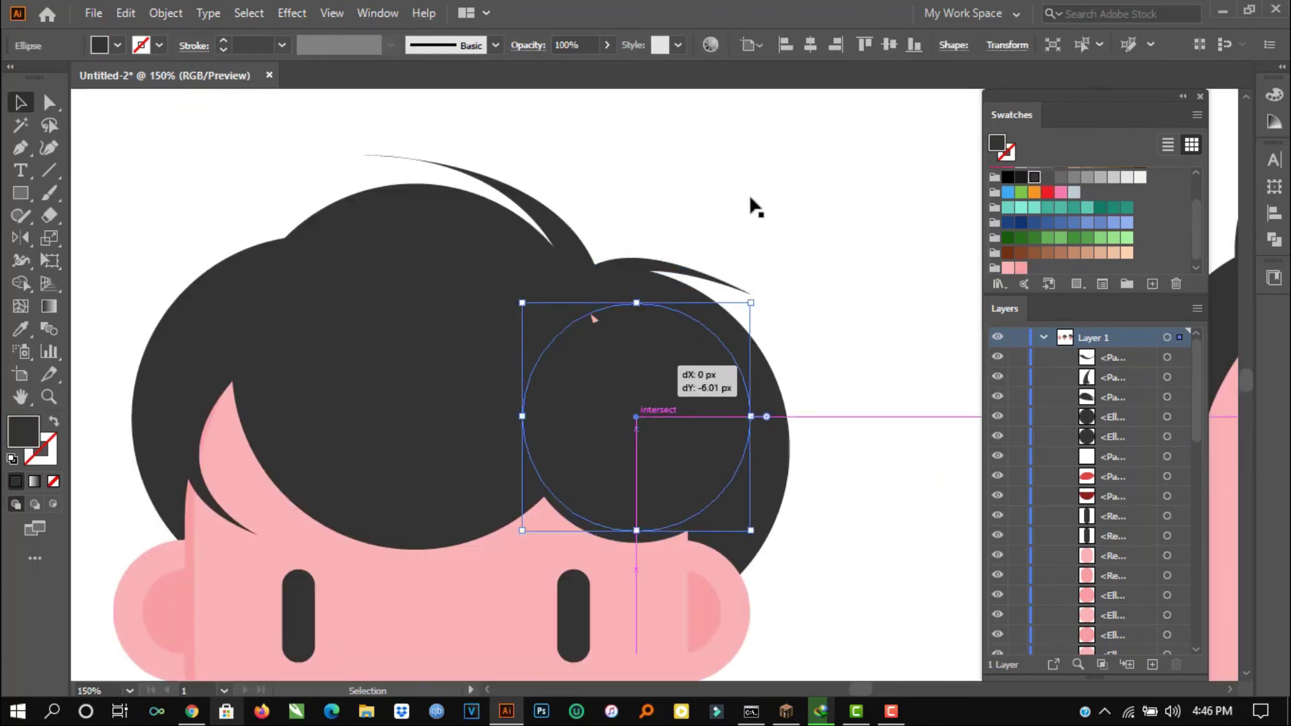
left_click(849, 366)
scroll(849, 366, "right", 2)
scroll(849, 366, "down", 3)
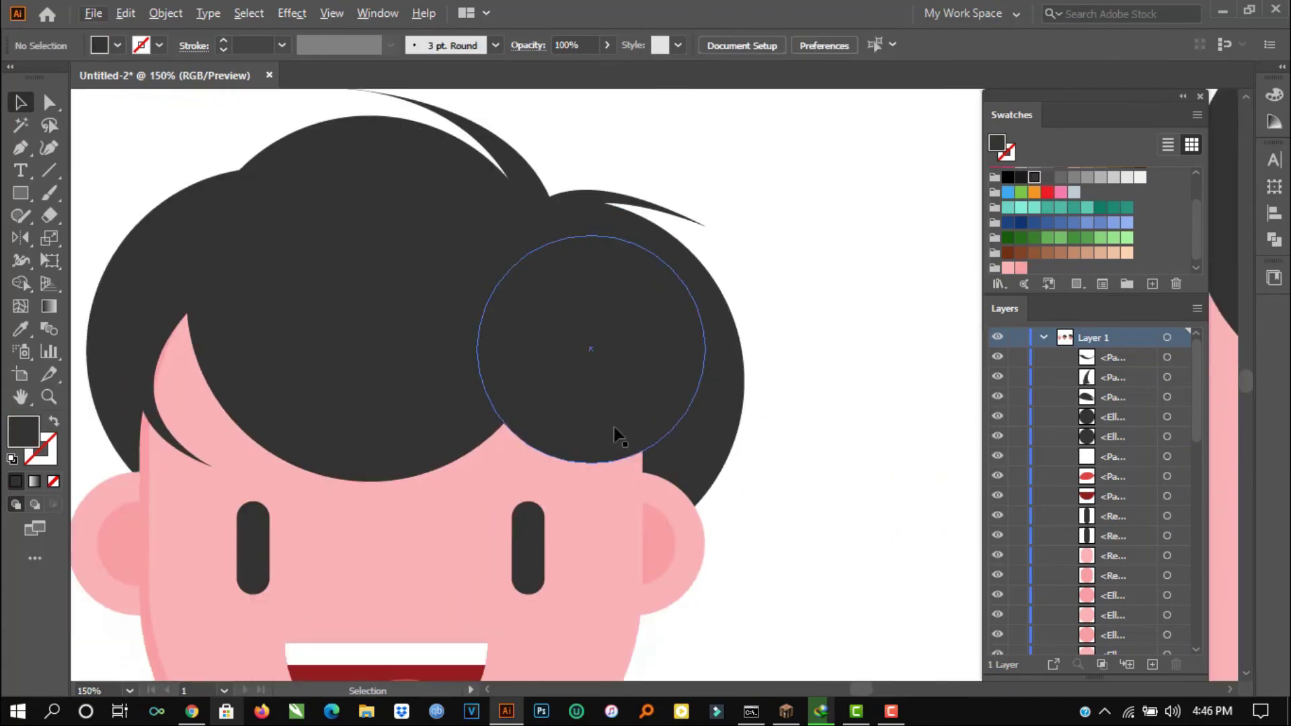
left_click_drag(617, 435, 618, 448)
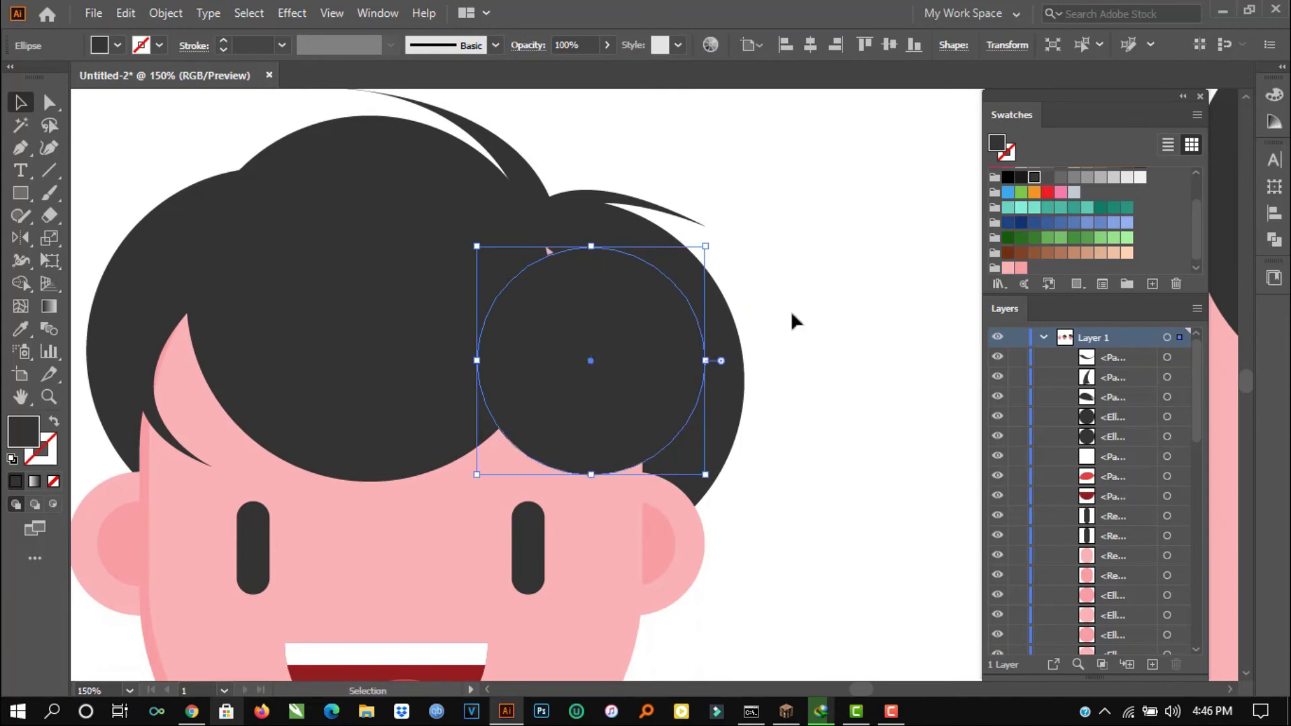
left_click_drag(606, 294, 606, 283)
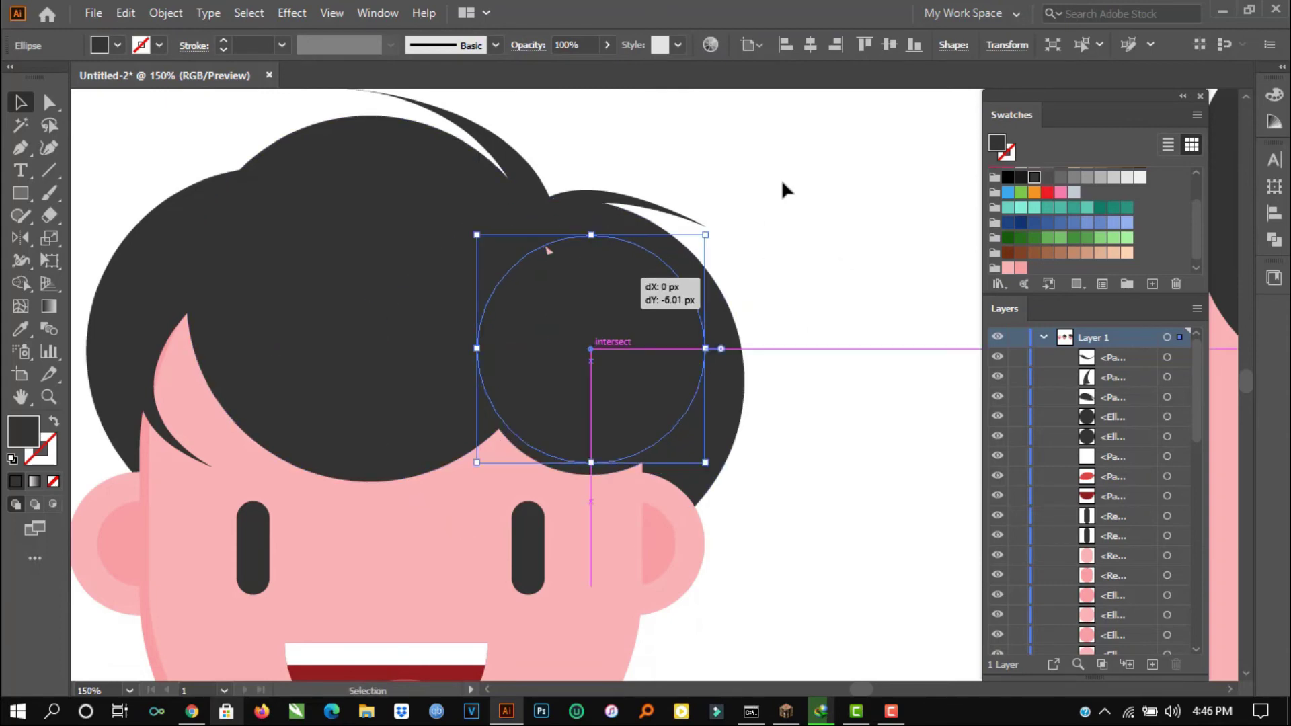
left_click(783, 176)
Step: Duplicate the middle character's central hair circle above the head and swap its fill and stroke to make a dark outline
scroll(782, 176, "down", 5)
scroll(783, 176, "right", 2)
scroll(678, 274, "up", 1)
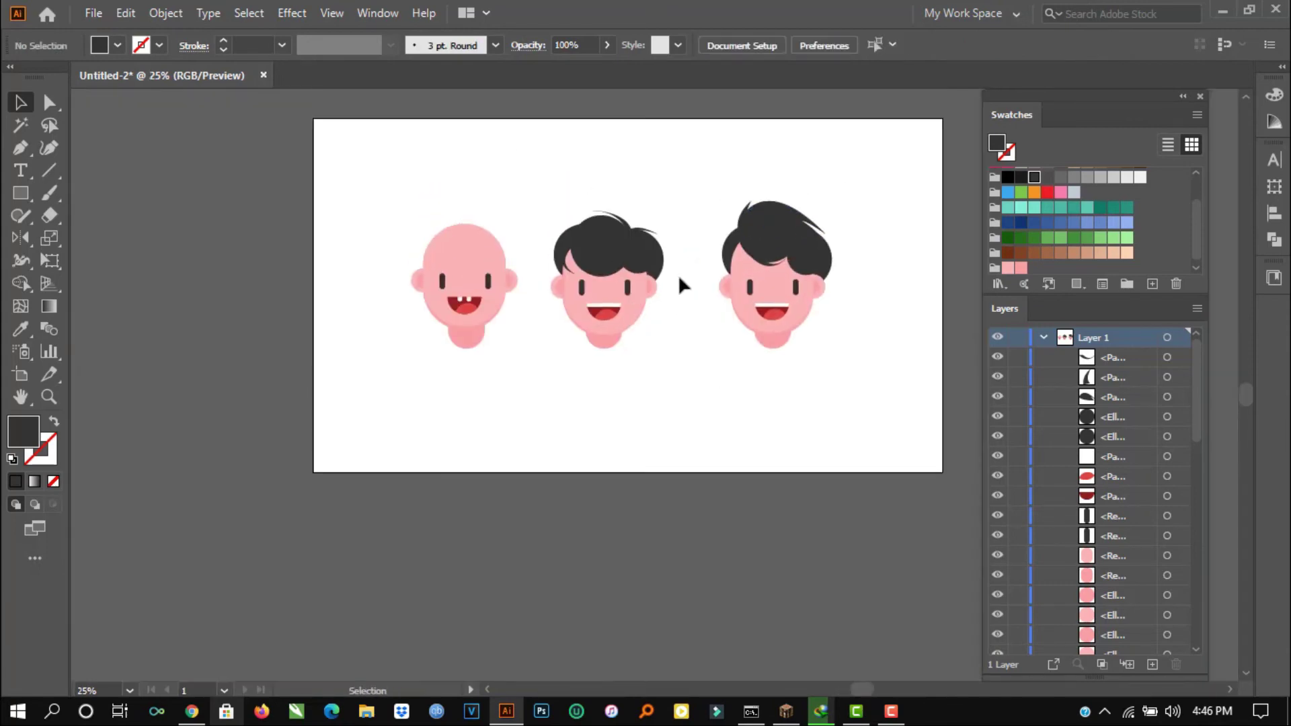
key("ctrl+plus")
key("ctrl+plus")
left_click_drag(626, 342, 626, 185)
left_click(55, 424)
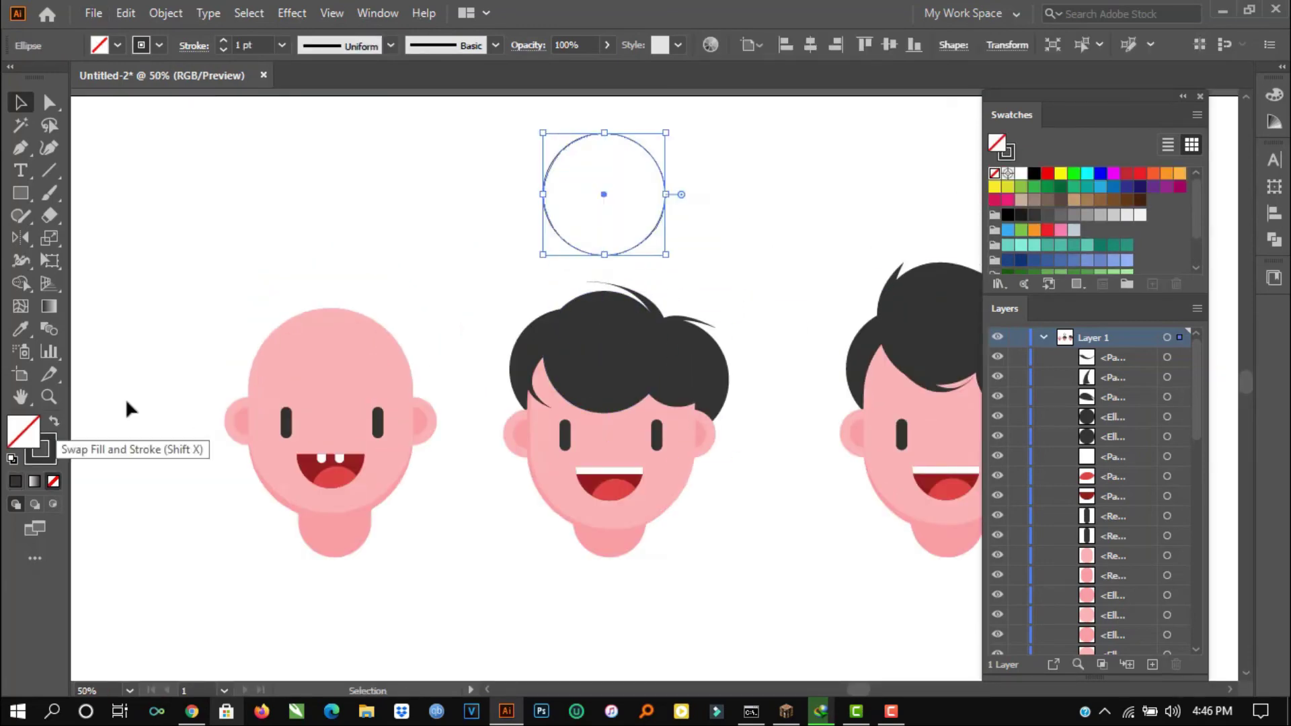
Step: Set the outlined circle's stroke to 5 pt and scale the circle down slightly
left_click(223, 42)
left_click(223, 41)
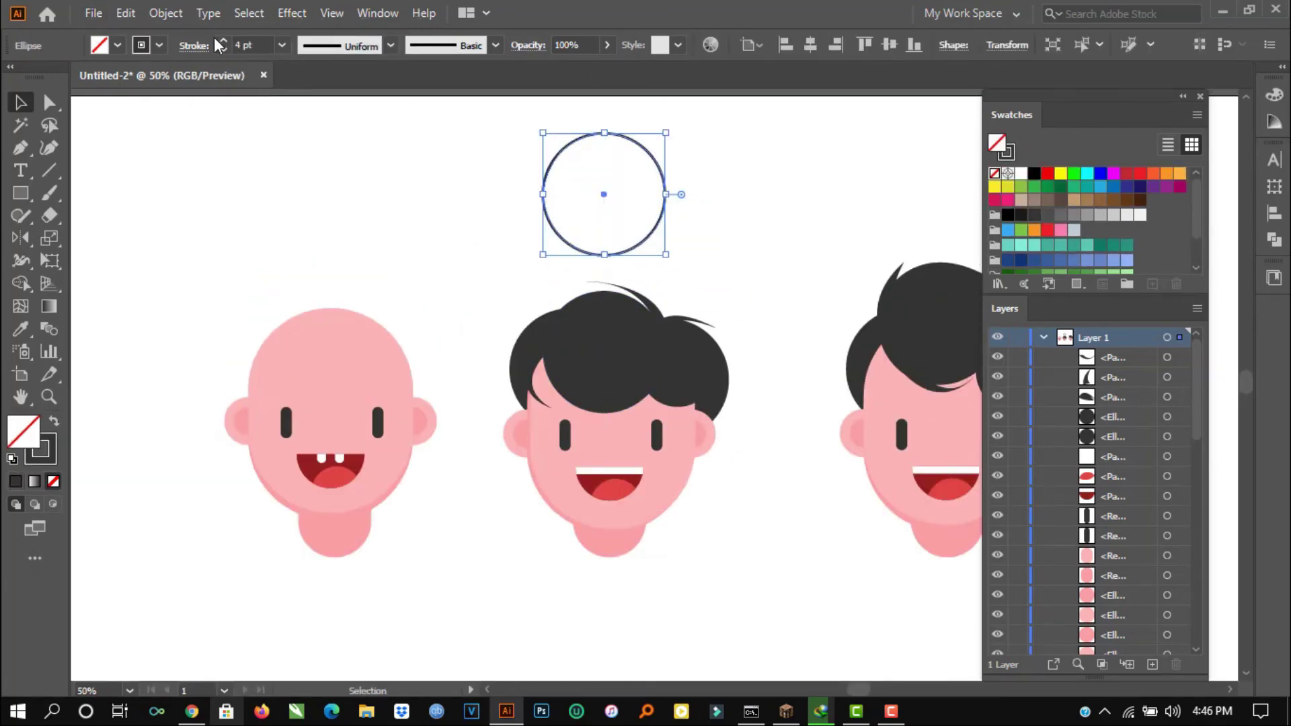
left_click_drag(666, 132, 659, 144)
left_click(691, 179)
scroll(691, 179, "up", 1)
scroll(593, 201, "up", 2)
Step: Add extra anchor points along the outlined circle's lower-left and upper-right edges with the Pen tool
left_click_drag(370, 140, 840, 341)
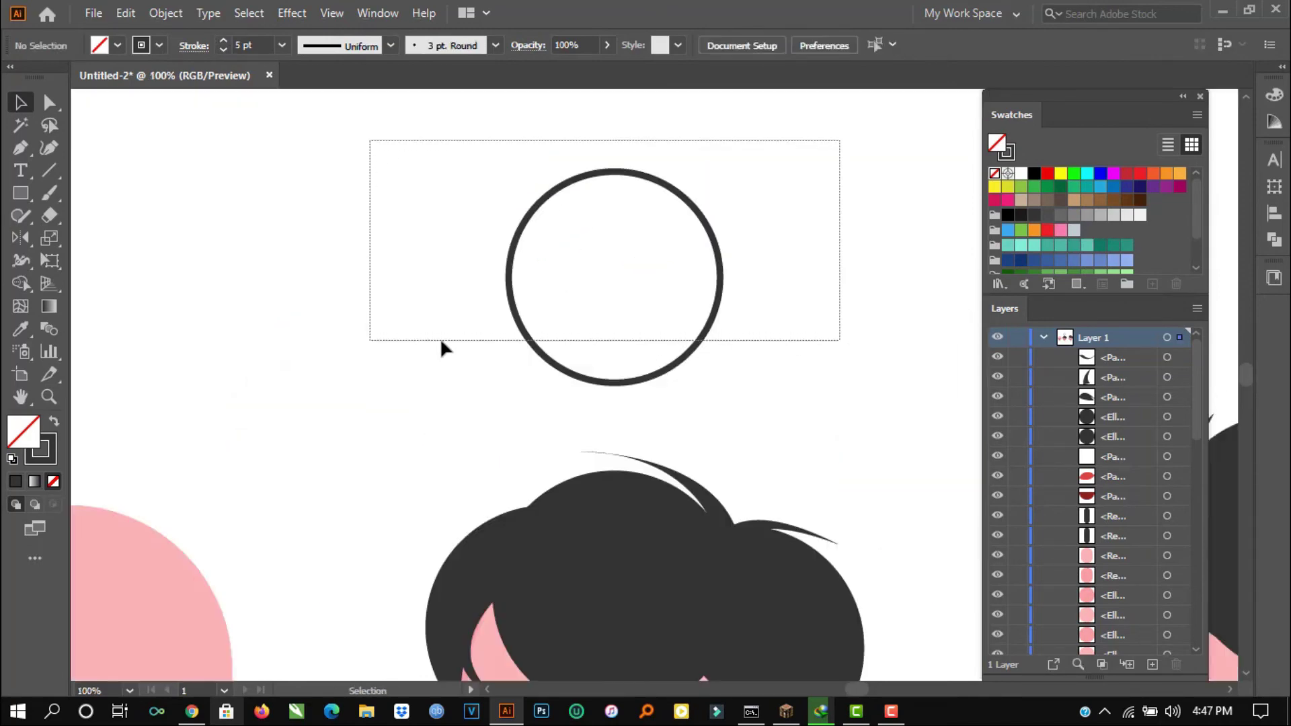
left_click_drag(442, 348, 442, 348)
left_click(20, 148)
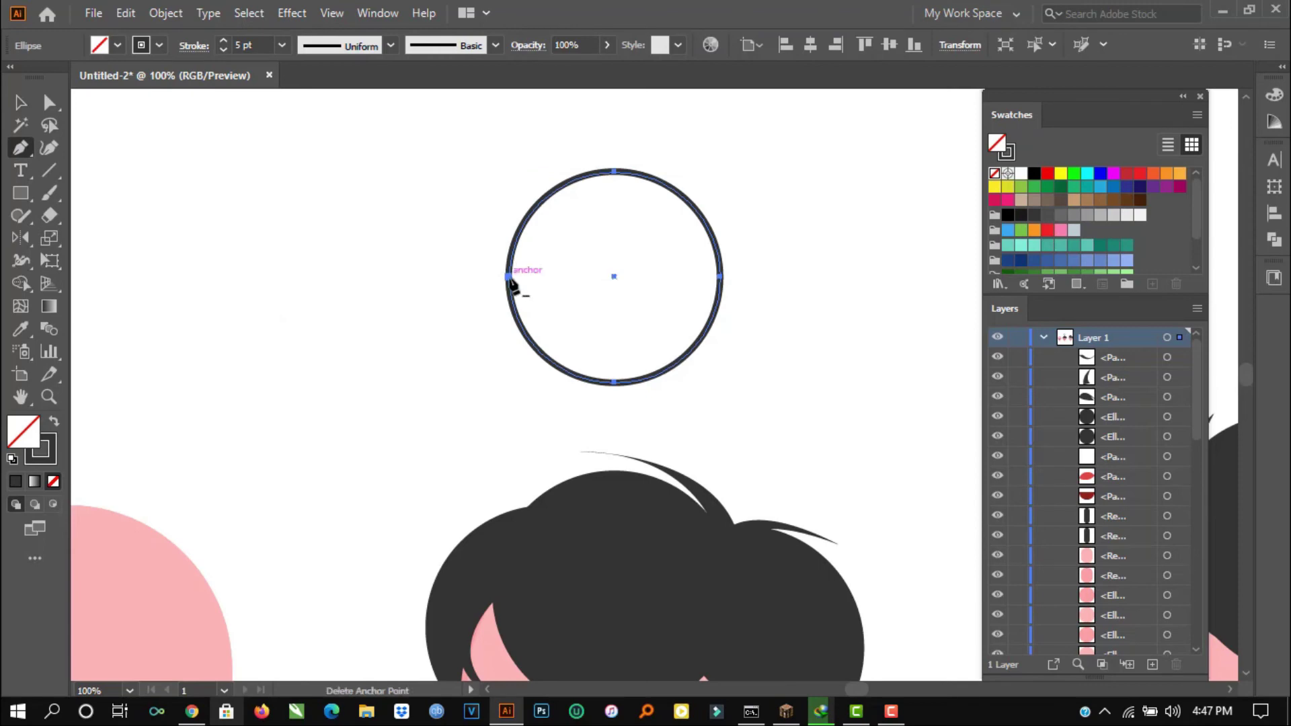
left_click(515, 312)
left_click(656, 180)
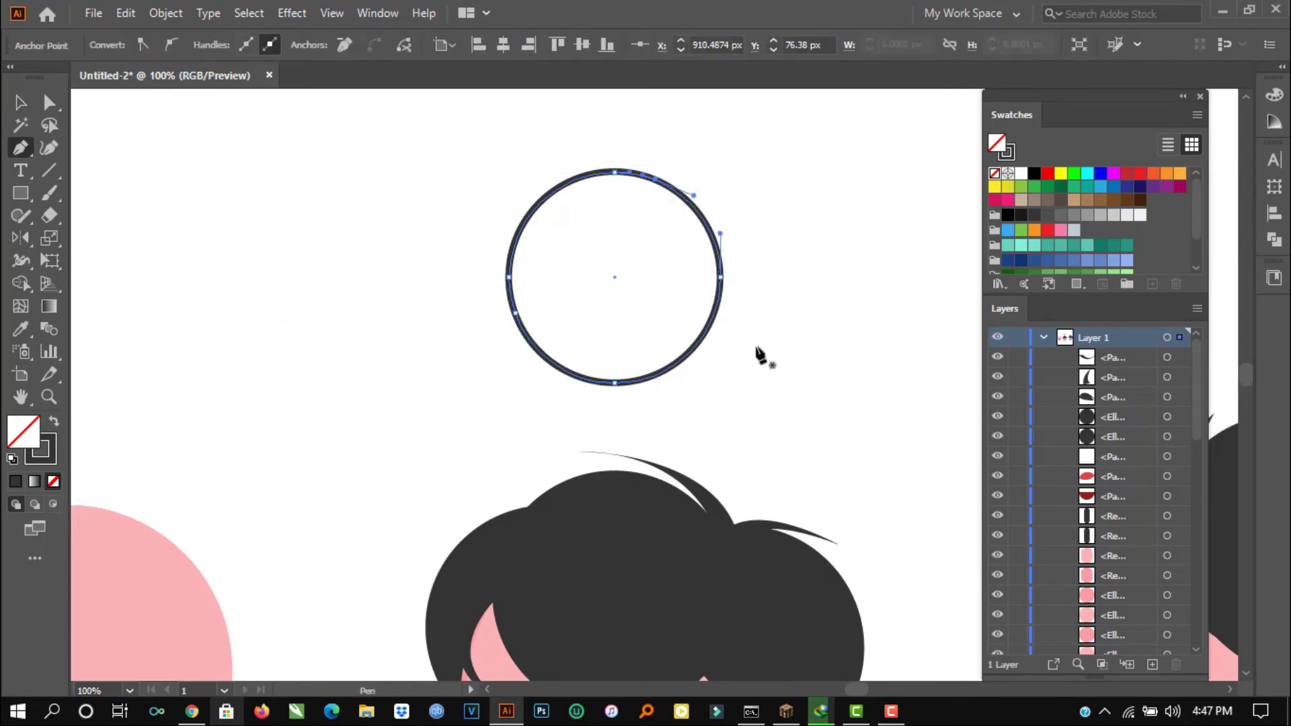
left_click(514, 312)
key("ctrl+z")
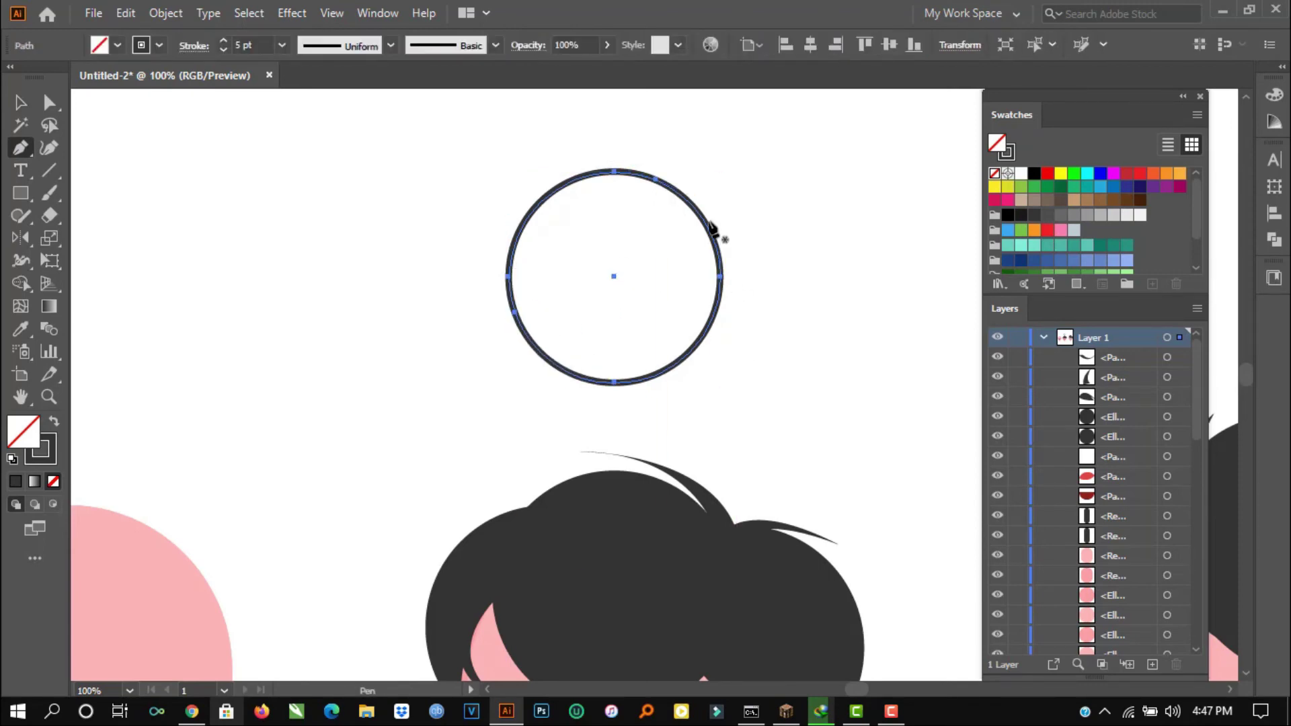
left_click(712, 234)
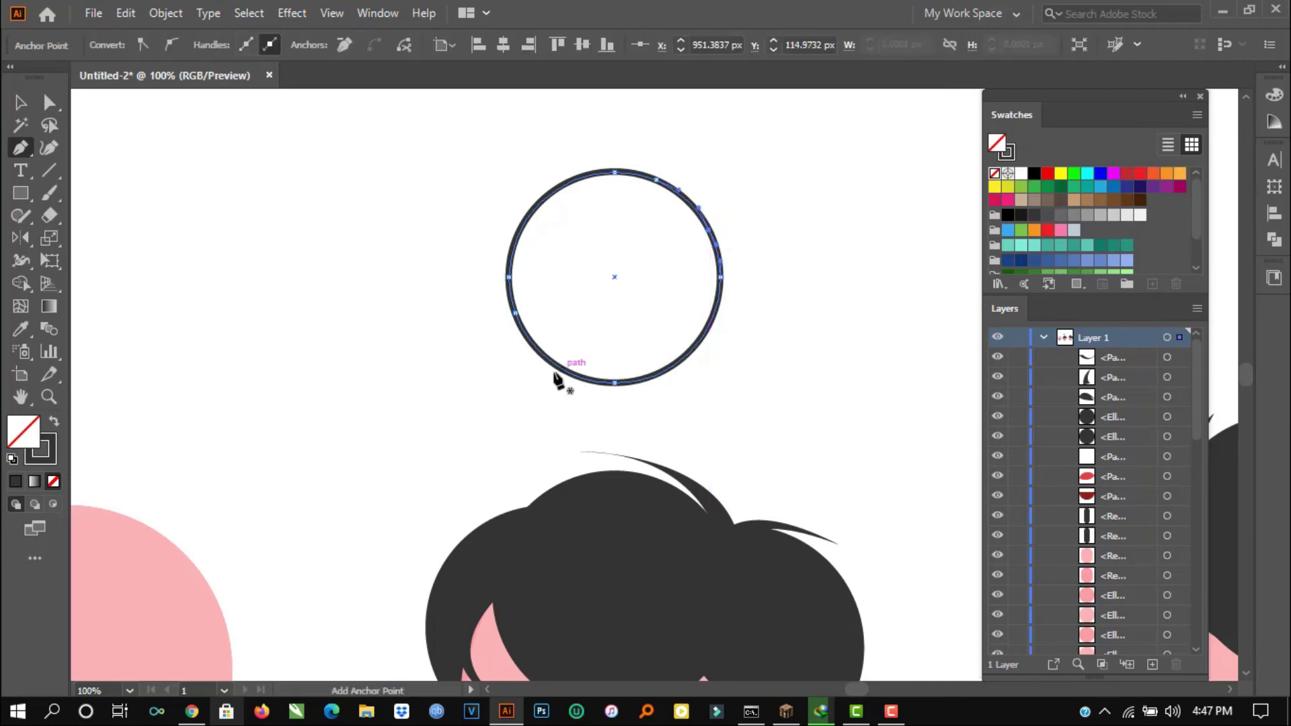
Step: Delete the lower-left and upper-right sections of the outlined circle, splitting it into two arcs
left_click(483, 313)
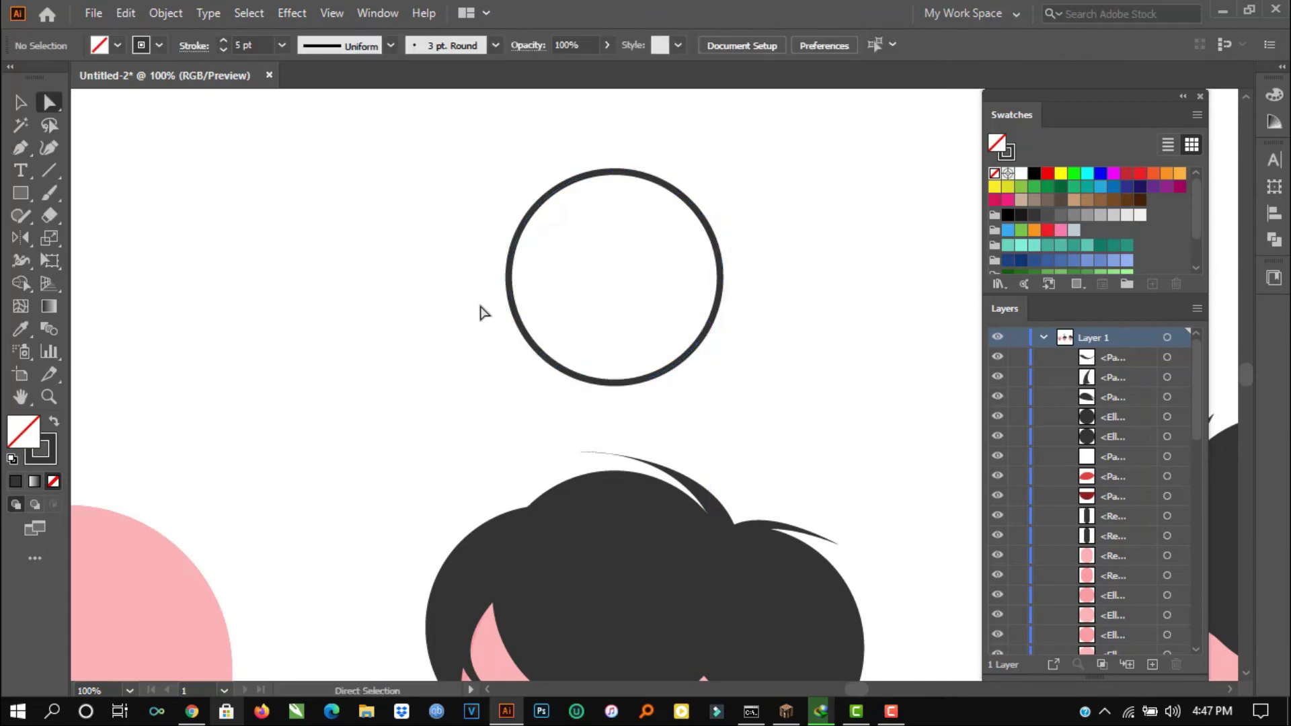
left_click_drag(575, 327, 575, 328)
key("Delete")
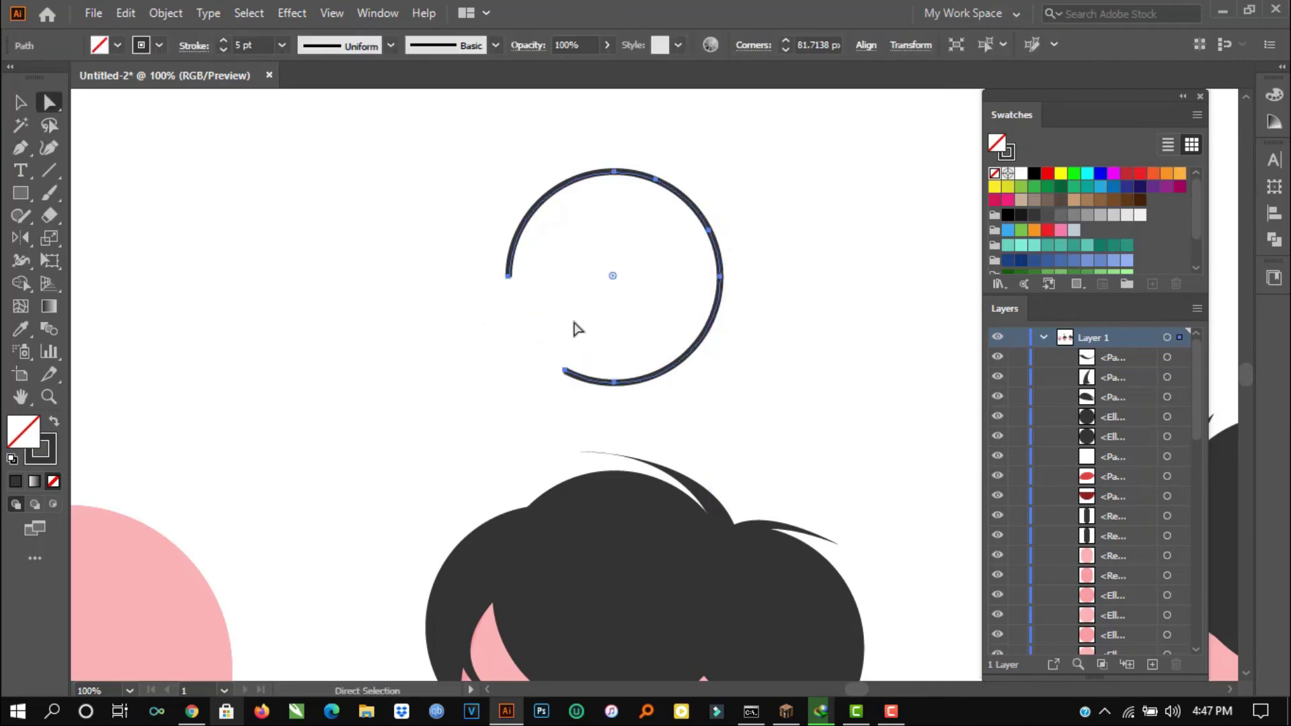
left_click_drag(671, 160, 670, 160)
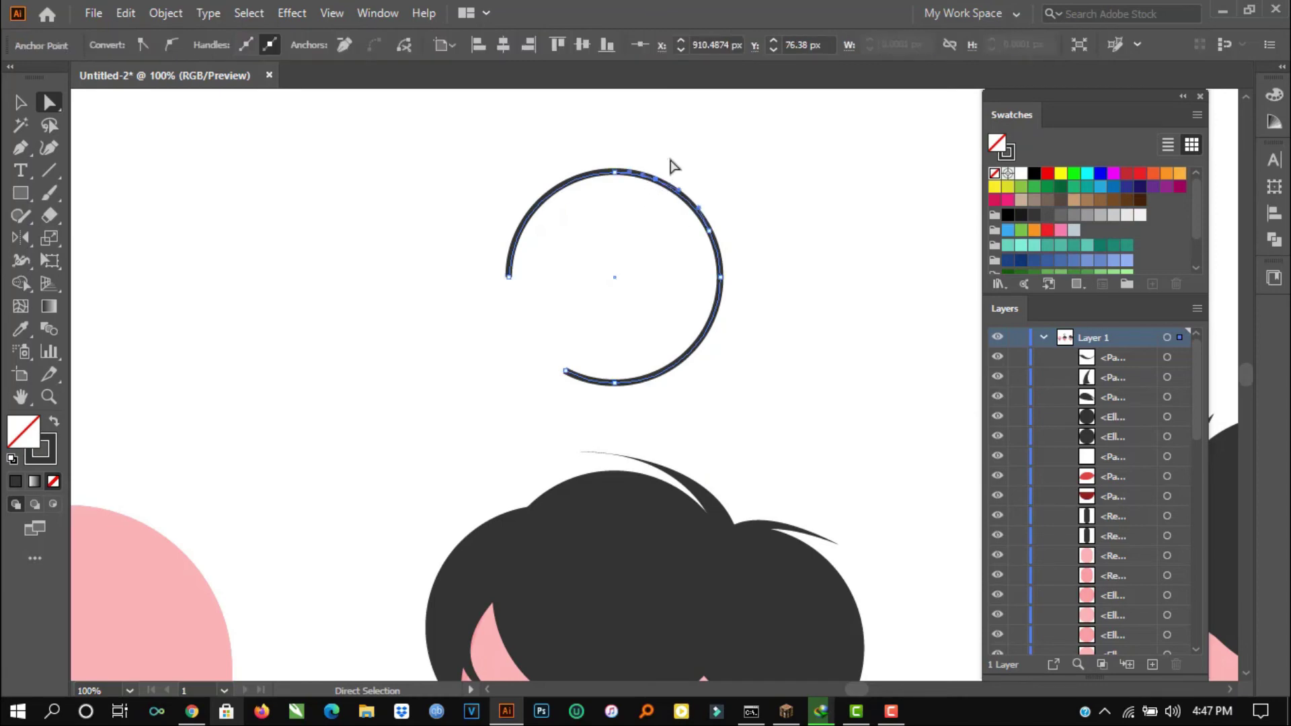
key("Delete")
left_click(21, 103)
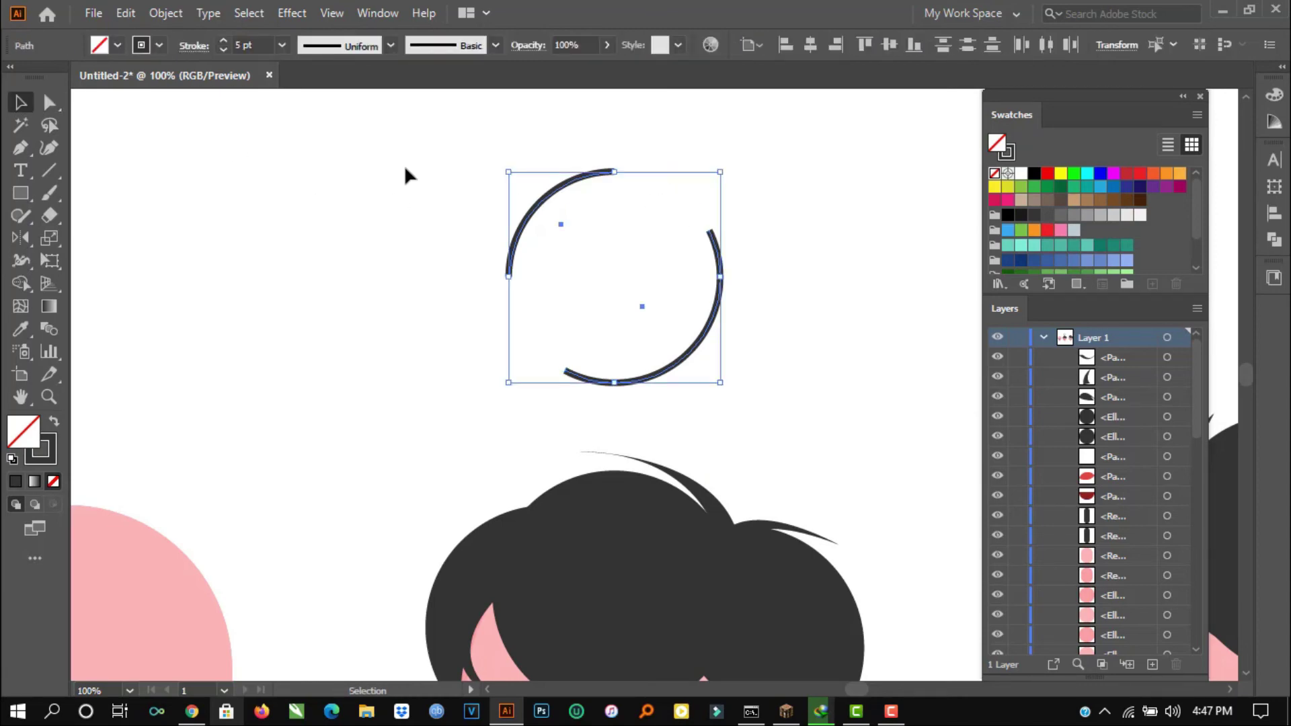
Step: Add an anchor point on the lower-right arc and delete its lower part, keeping only the short right-hand end
left_click(405, 164)
scroll(405, 164, "down", 1)
scroll(600, 286, "up", 2)
scroll(642, 307, "up", 3)
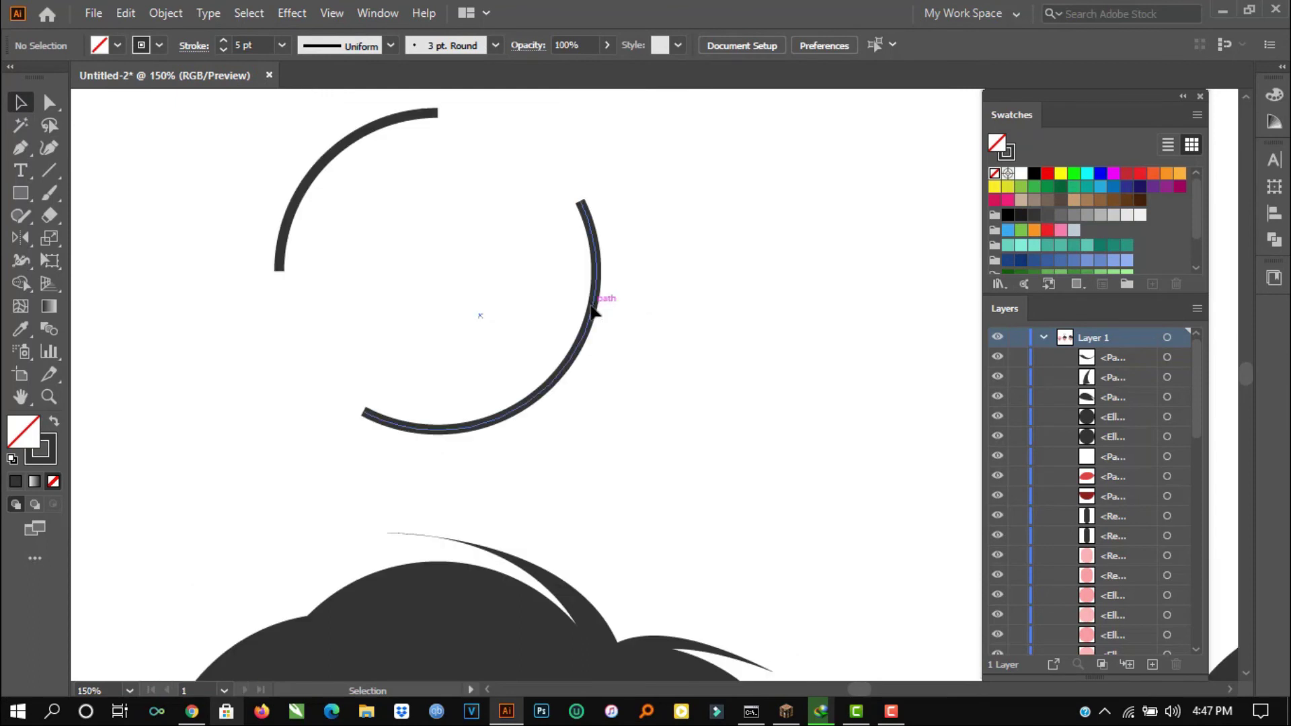
left_click(21, 148)
left_click(509, 411)
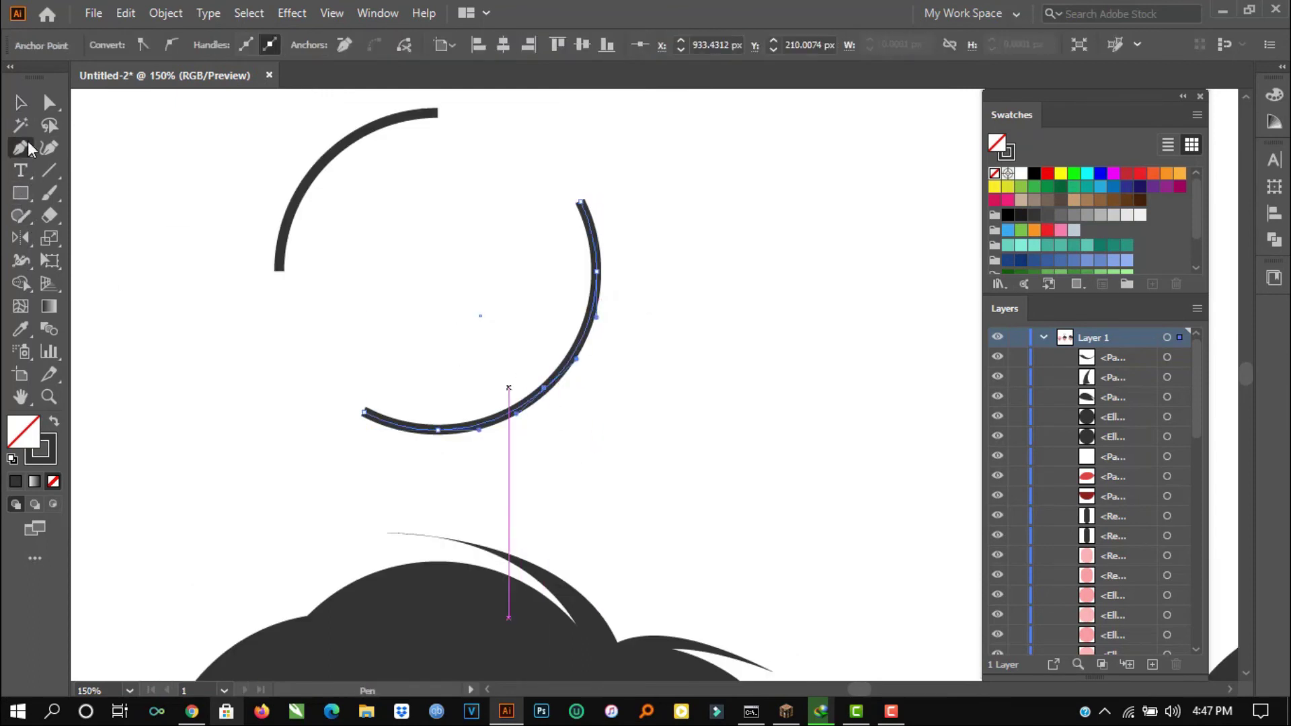
left_click(20, 102)
left_click(51, 108)
left_click_drag(318, 449, 547, 386)
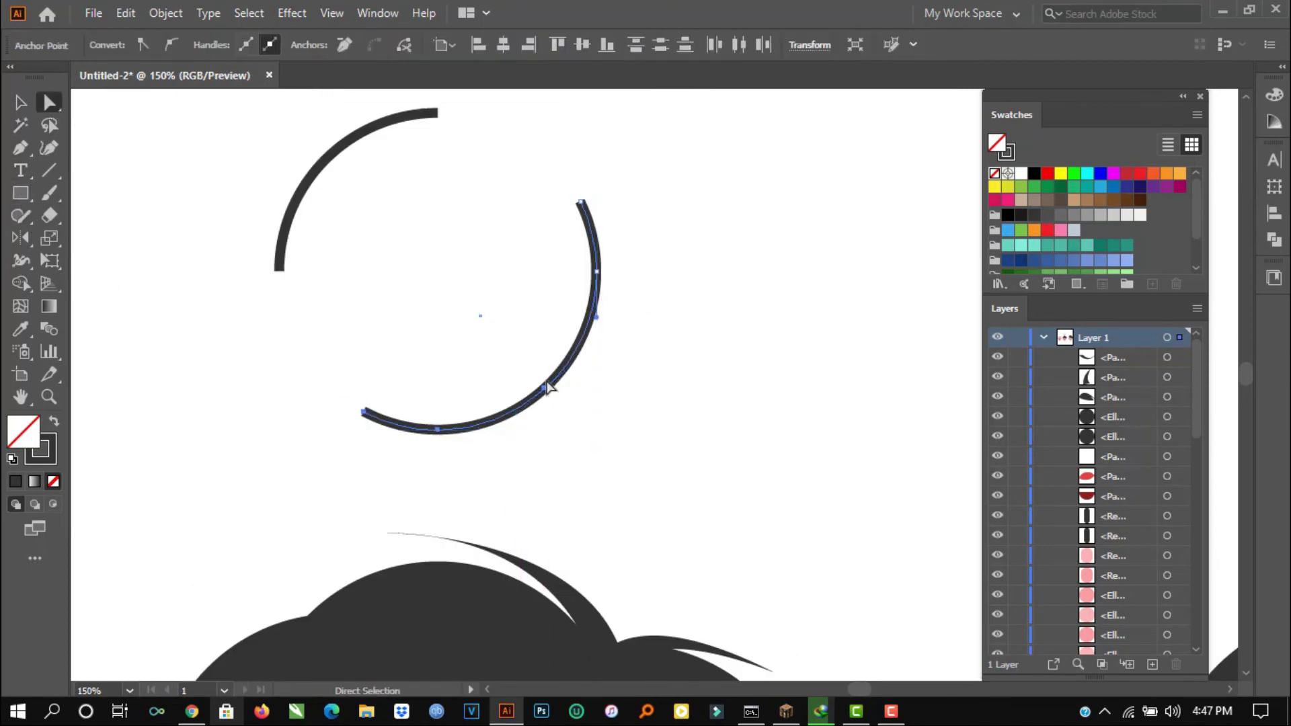
key("Delete")
Step: Select both arcs and give their strokes a round cap
key("ctrl+minus")
key("ctrl+minus")
key("ctrl+minus")
left_click_drag(632, 254, 394, 379)
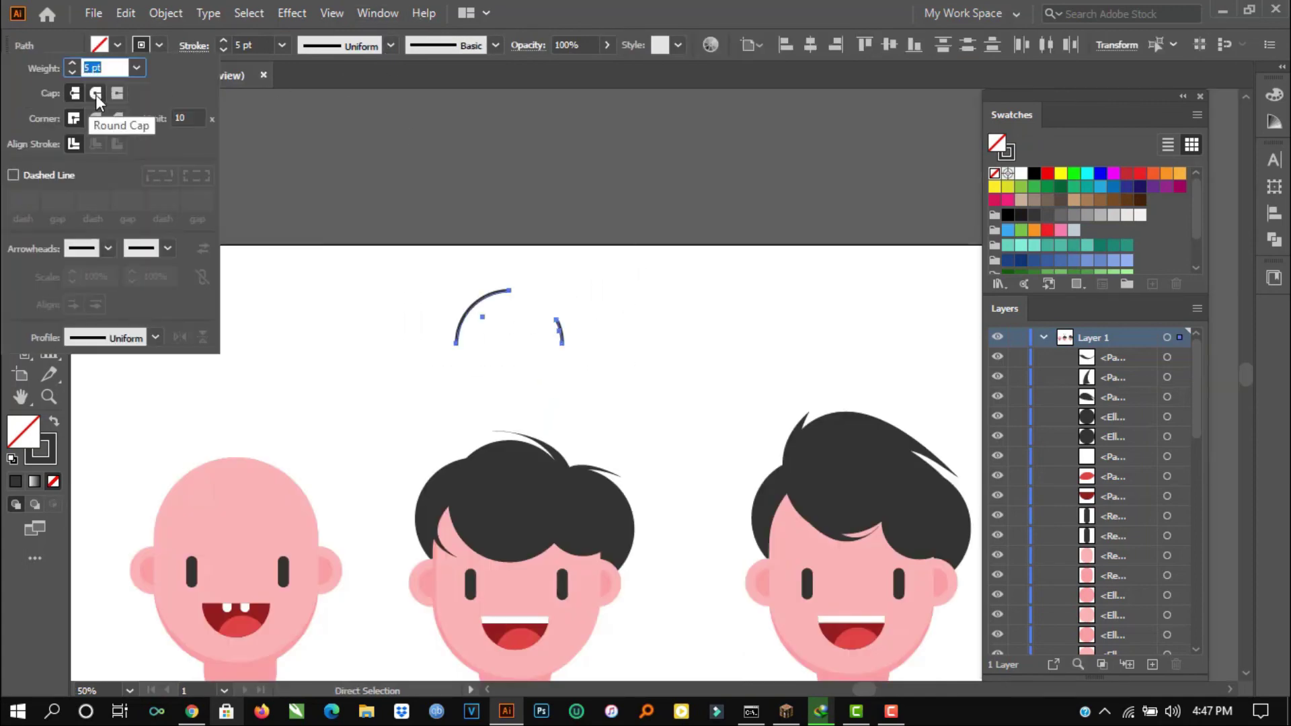
left_click(96, 93)
left_click(650, 252)
scroll(605, 363, "down", 1)
scroll(531, 344, "up", 2)
left_click(672, 294)
left_click(676, 302)
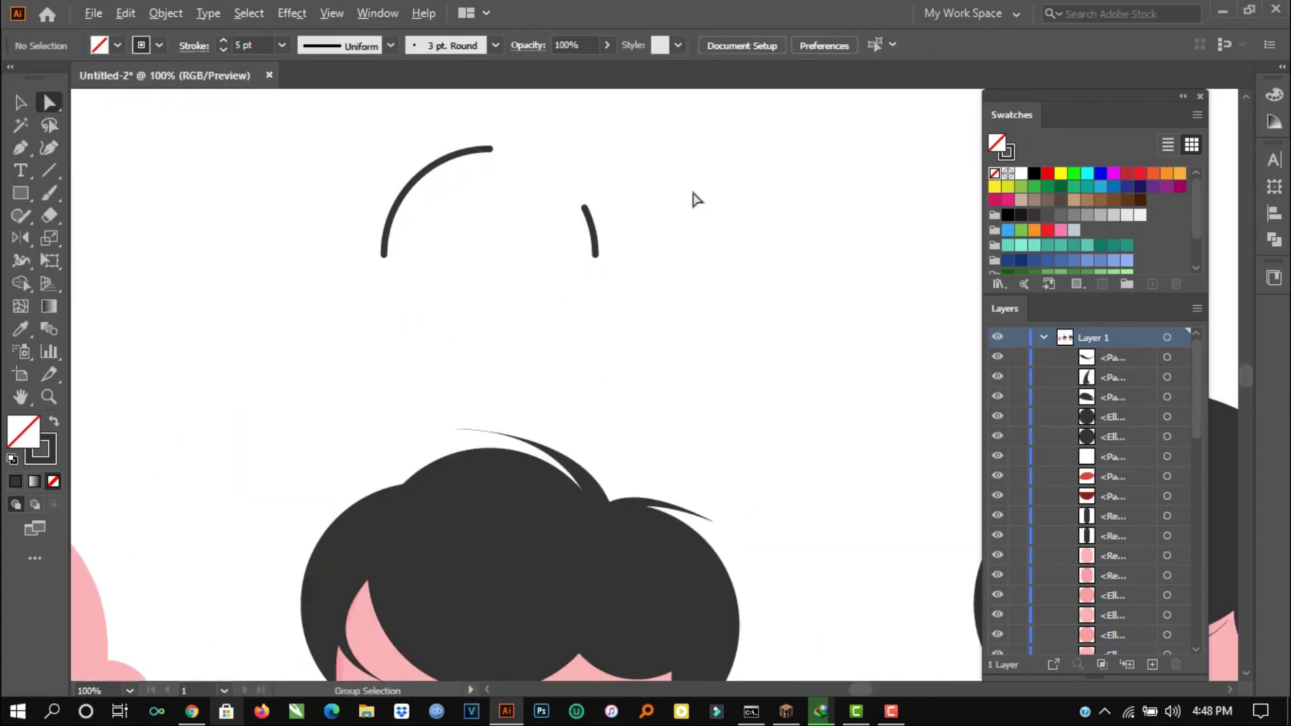
scroll(692, 199, "down", 1)
left_click_drag(657, 139, 323, 254)
left_click_drag(596, 233, 614, 406)
key("ctrl+z")
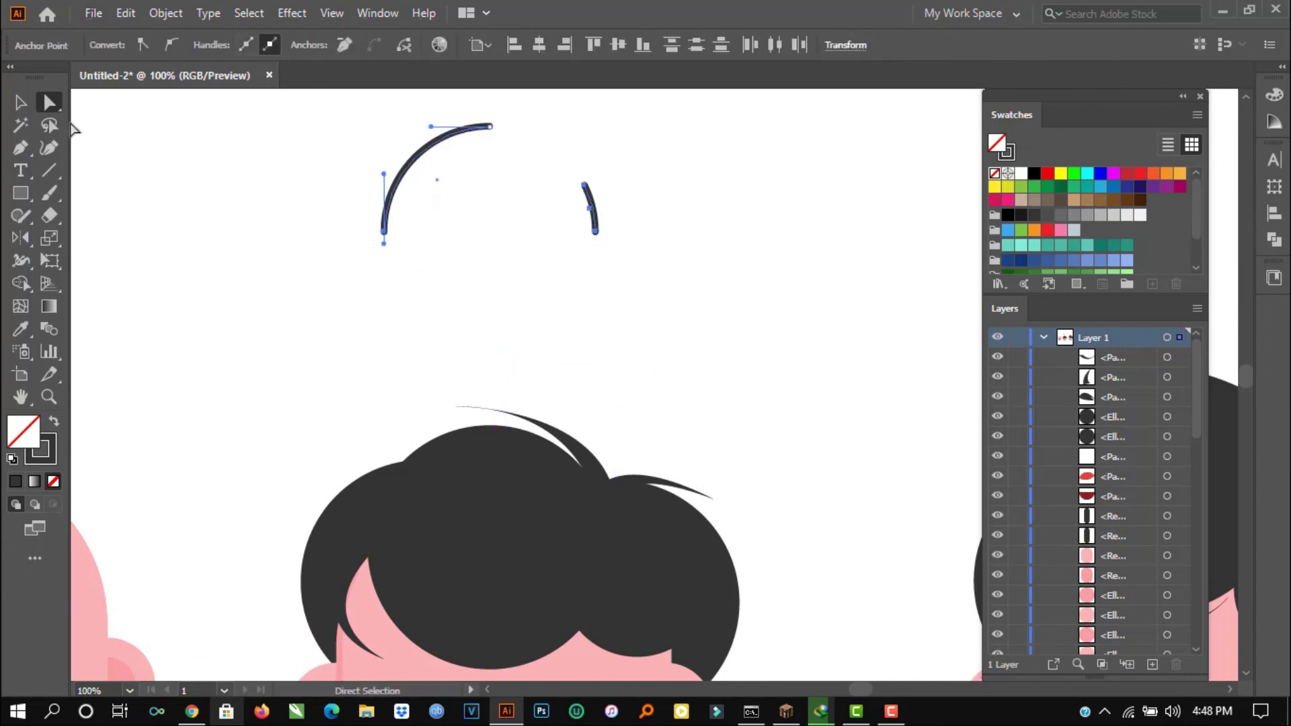
Step: Select both arcs and move them onto the top of the middle character's hair
left_click(21, 102)
left_click_drag(300, 125, 725, 282)
left_click_drag(603, 222, 578, 535)
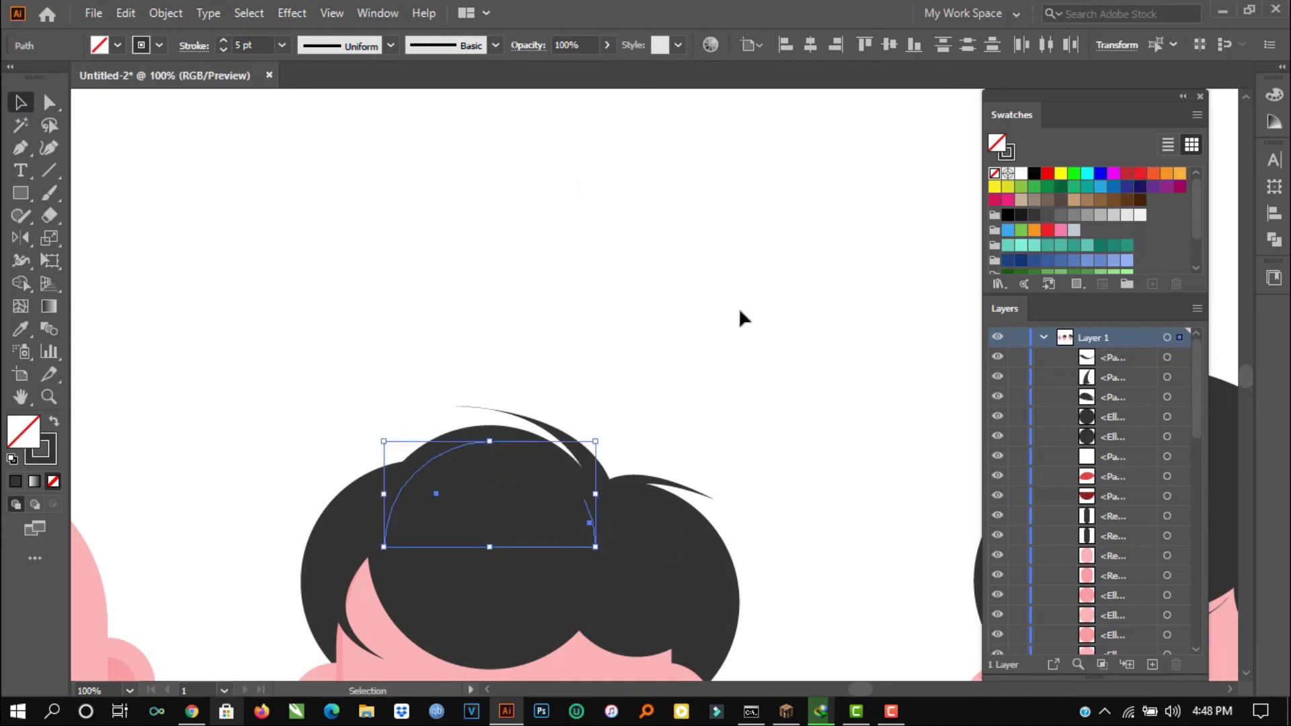
Step: Give both arcs a grey 999999 stroke with no fill and deselect them
scroll(744, 317, "down", 3)
left_click(1114, 216)
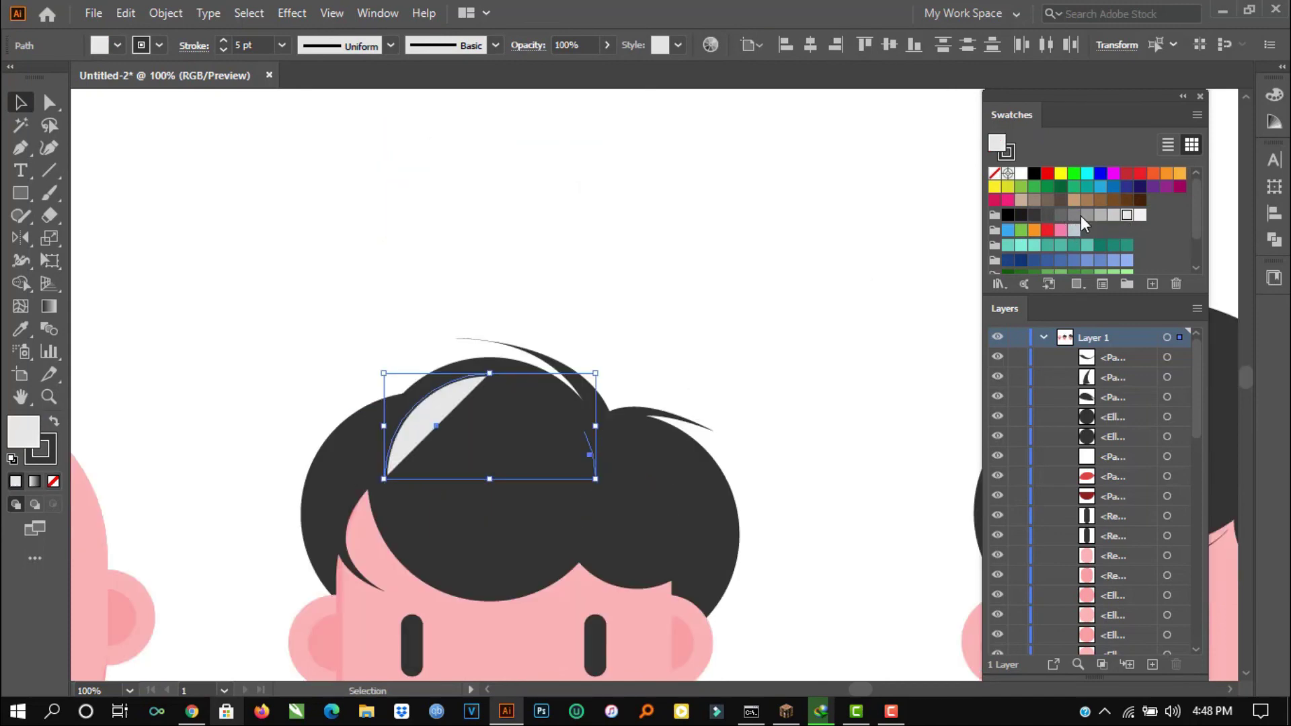
left_click(54, 421)
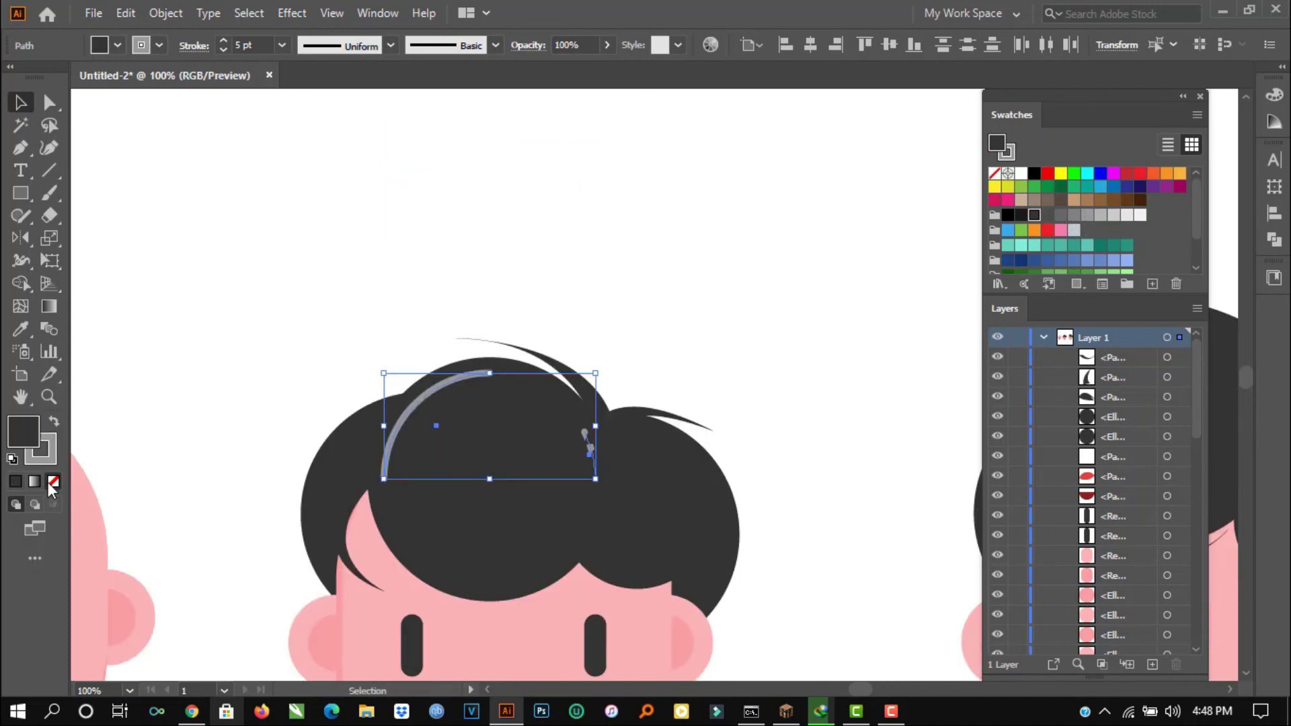
left_click(47, 482)
left_click(51, 458)
left_click(527, 170)
scroll(538, 175, "down", 2)
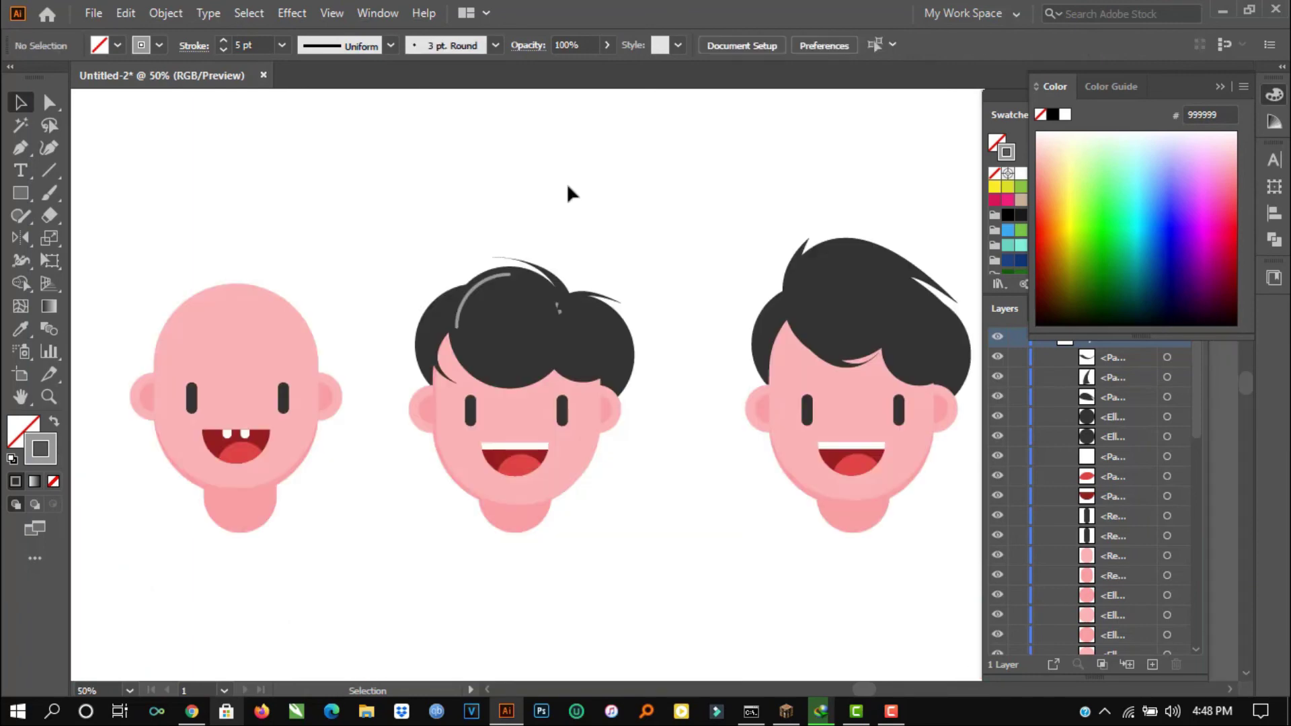
Step: Bring the short right-hand arc in front of the middle character's hair shapes
scroll(571, 248, "up", 1)
scroll(558, 323, "up", 3)
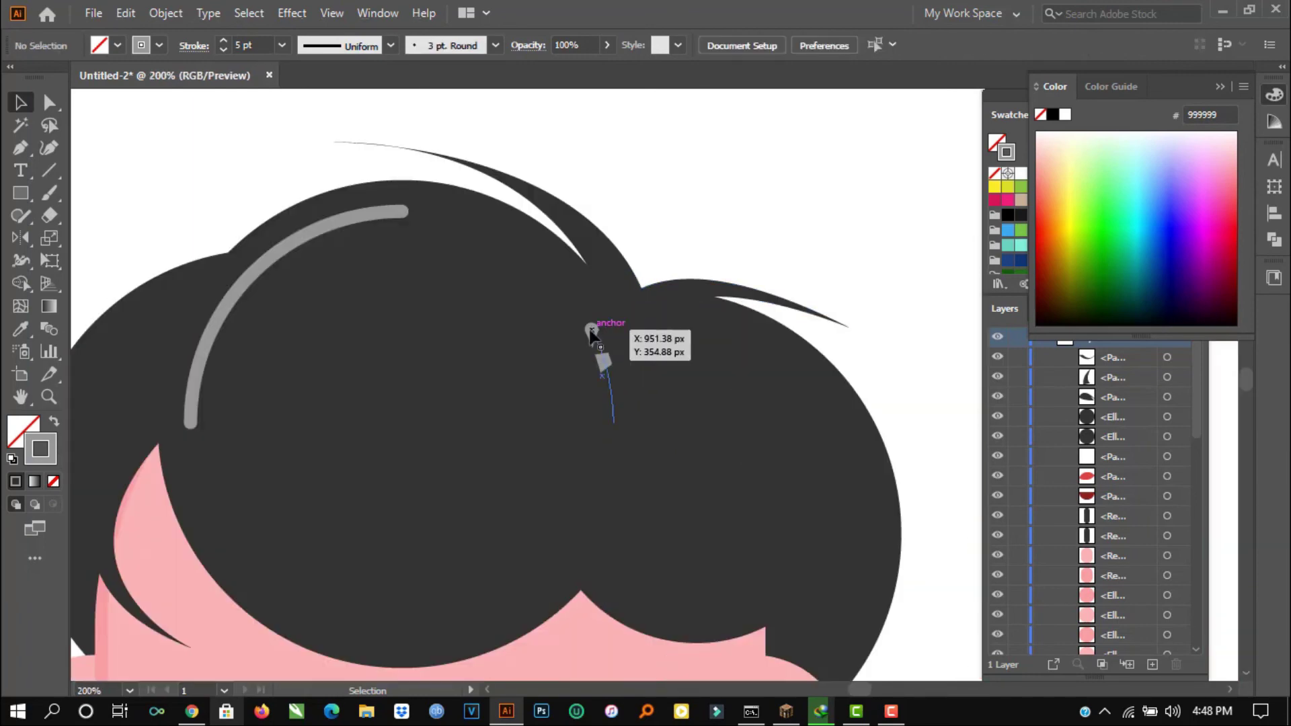
right_click(591, 329)
mouse_move(663, 599)
left_click(879, 619)
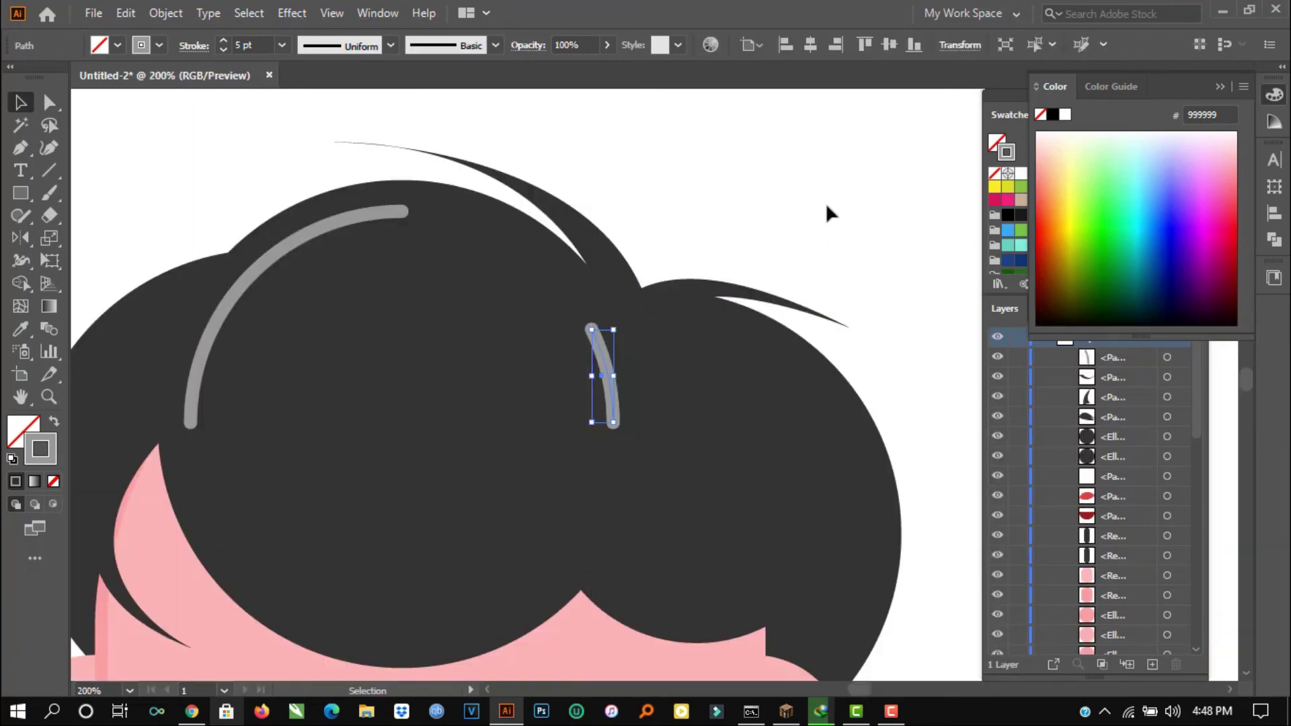
left_click(825, 203)
scroll(826, 203, "down", 3)
scroll(826, 203, "down", 3)
scroll(538, 333, "up", 2)
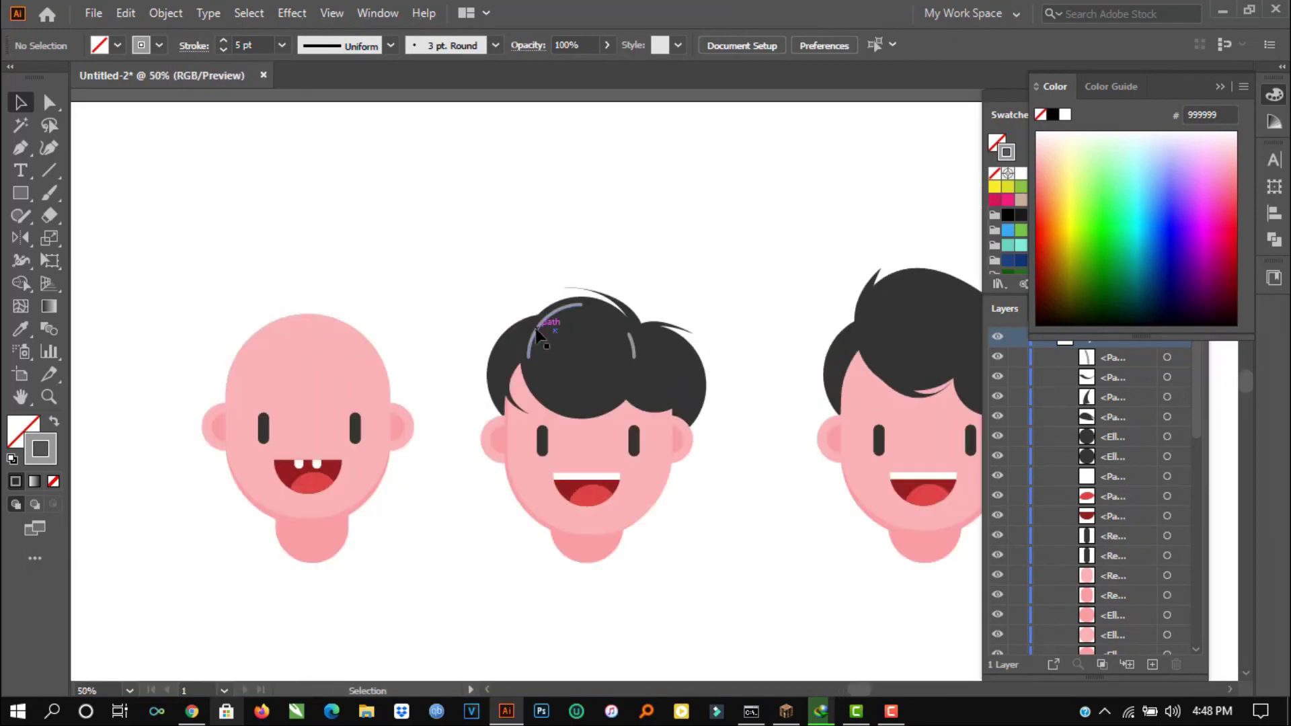
Step: Recolour the strokes of both hair highlight arcs with the lighter grey swatch R=179 G=179 B=179
left_click(635, 350)
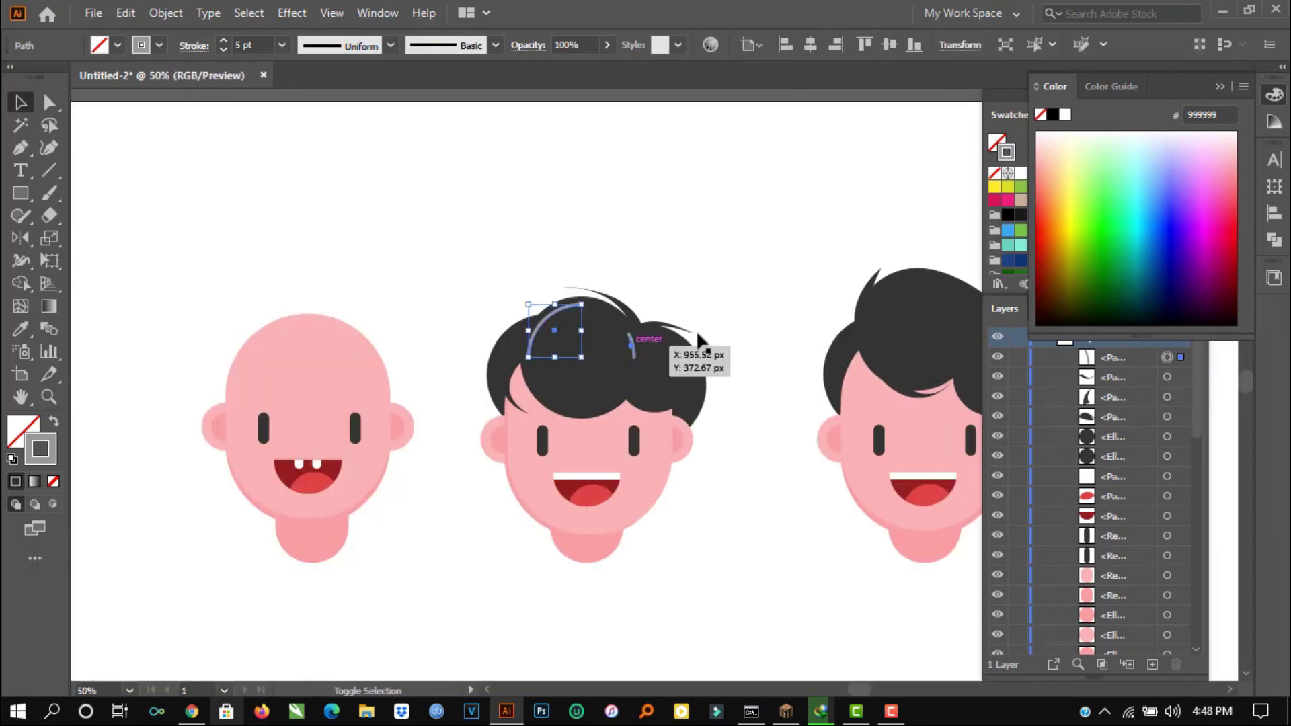
left_click(1067, 90)
left_click(1074, 216)
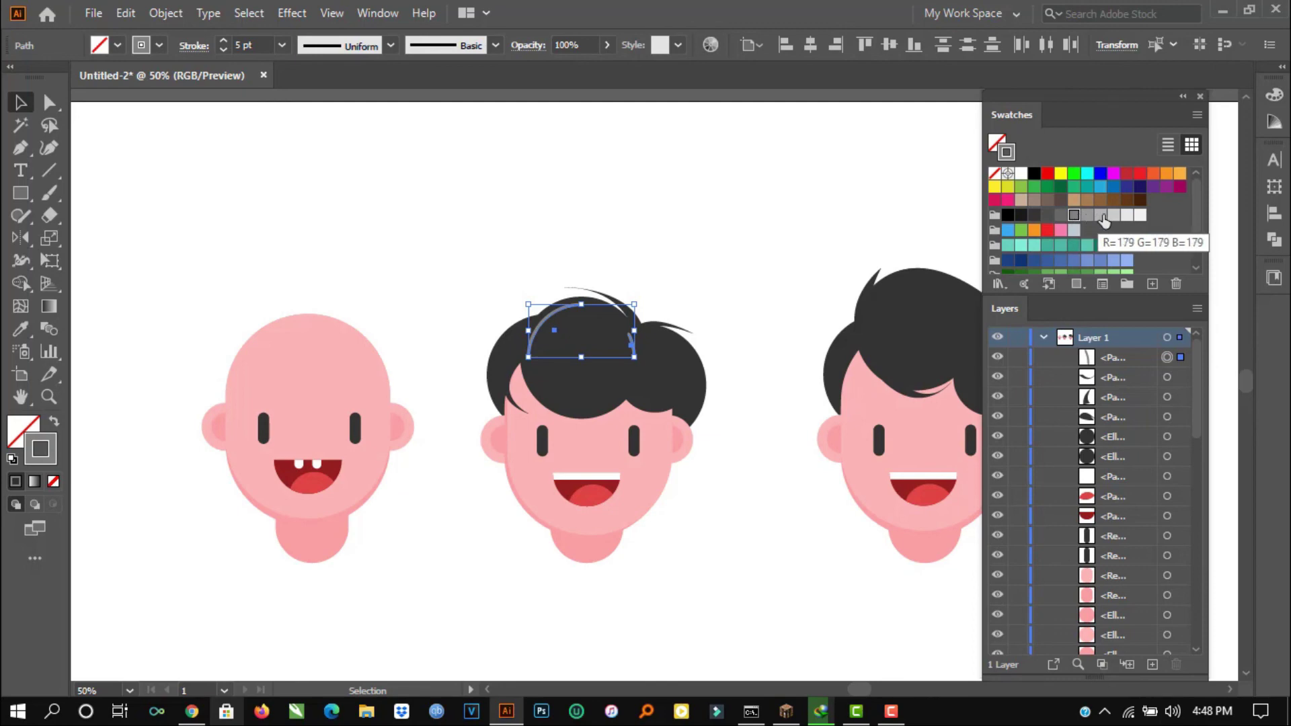
left_click(1101, 216)
left_click(753, 259)
key("ctrl+minus")
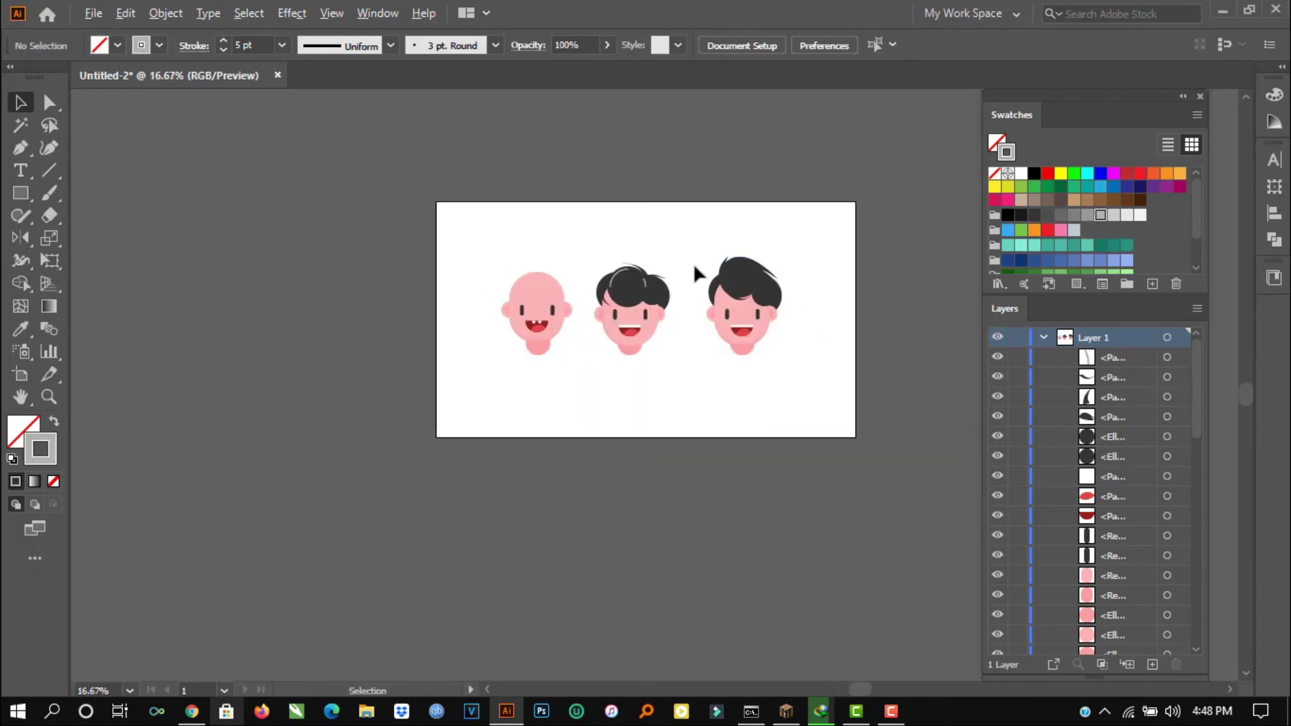
Step: Apply the triangular tapered width profile to both highlight arcs on the middle character's hair
scroll(561, 269, "up", 3)
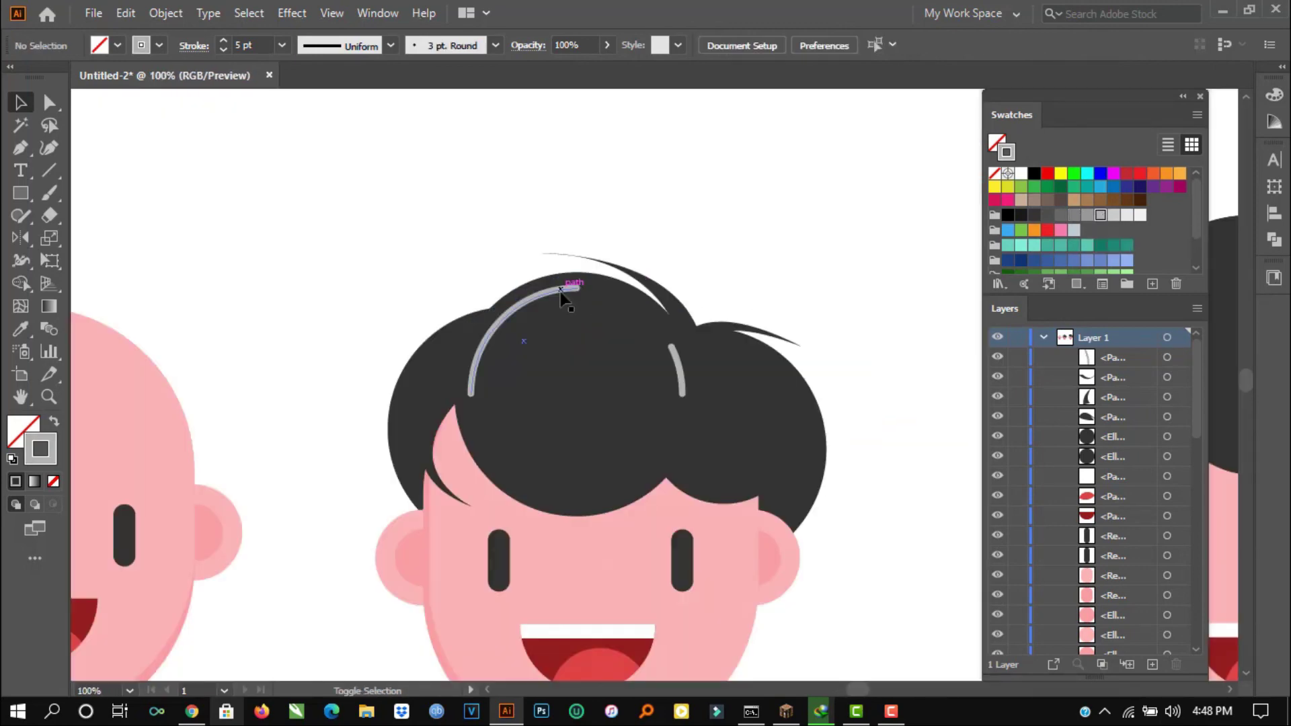
left_click(683, 381)
left_click(389, 45)
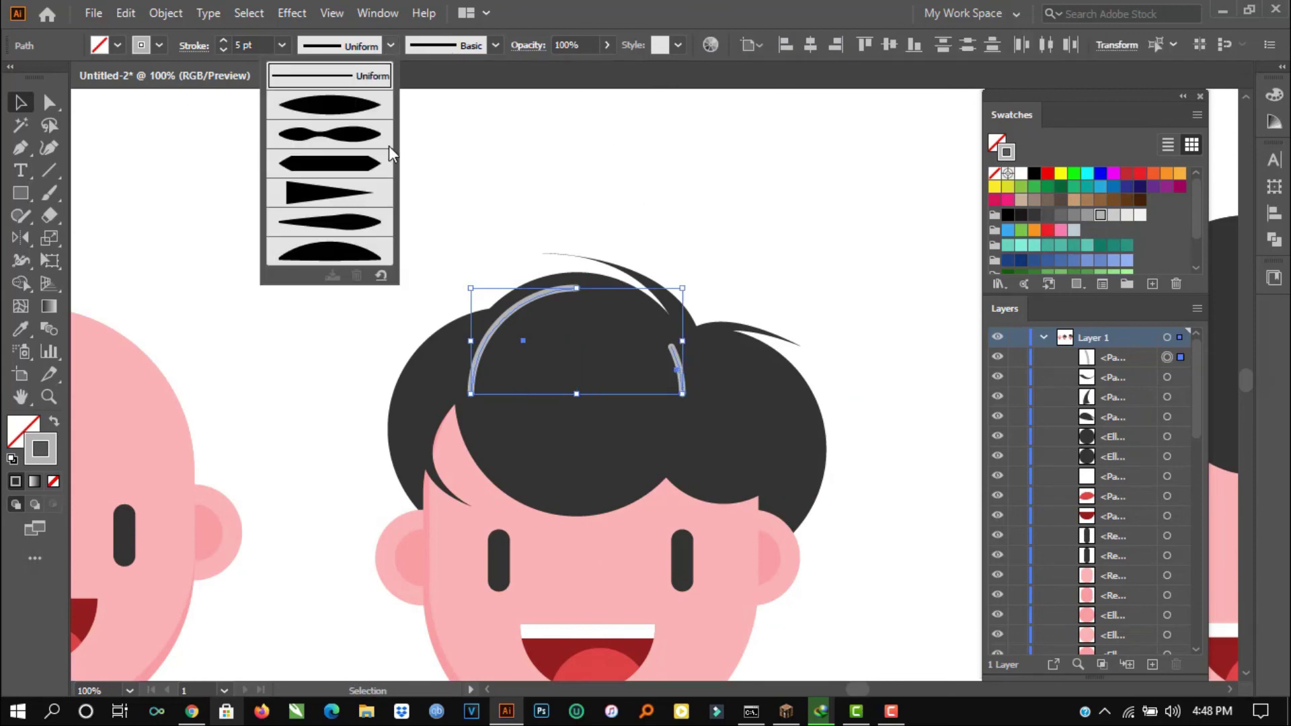
left_click(361, 196)
left_click(606, 193)
scroll(605, 193, "down", 3)
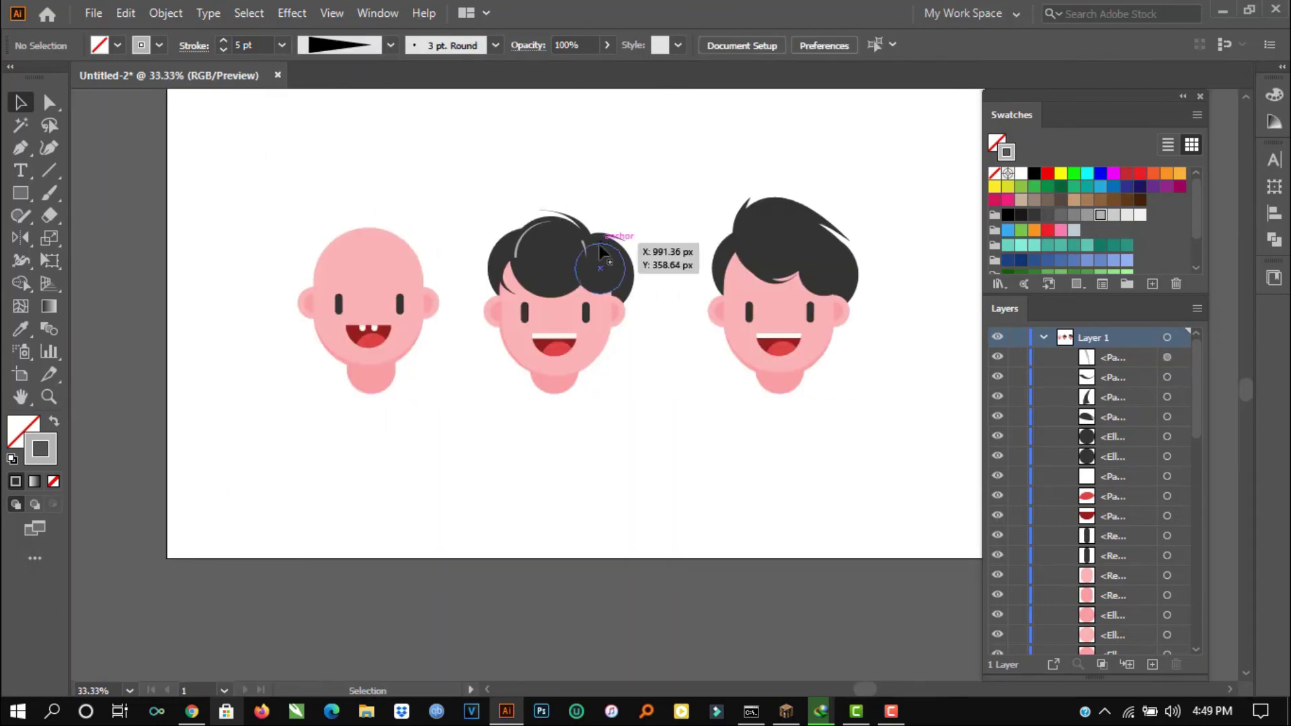
left_click(390, 45)
left_click(386, 49)
scroll(637, 179, "up", 2)
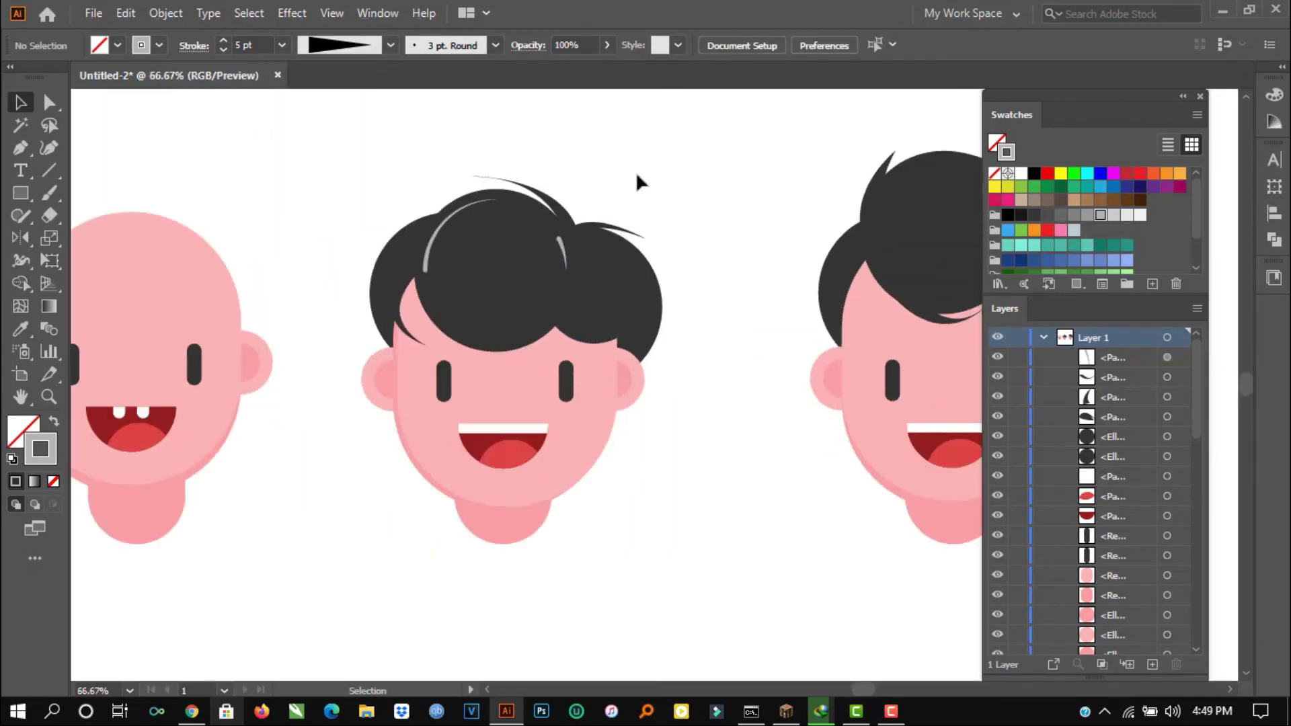
scroll(561, 296, "up", 1)
scroll(654, 179, "down", 3)
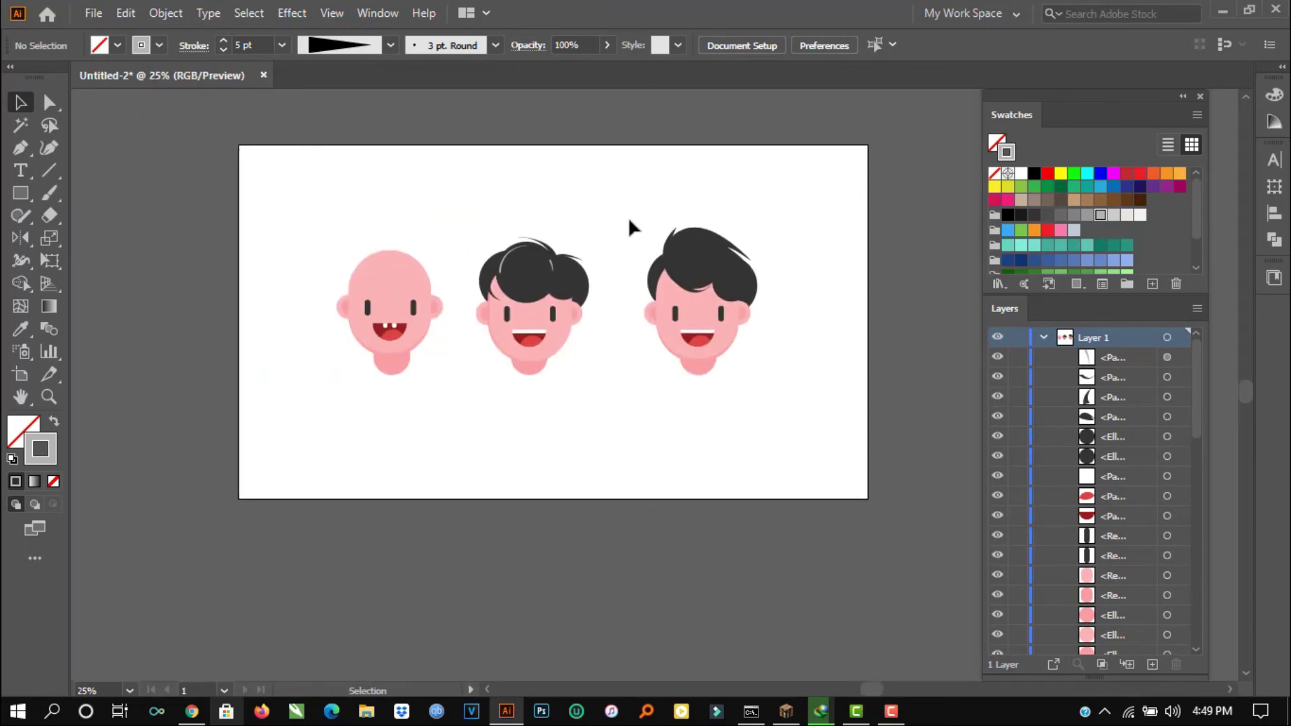
scroll(628, 222, "up", 1)
scroll(523, 277, "up", 2)
Step: Duplicate both highlight arcs from the middle character's hair onto the right character's head
left_click(396, 287)
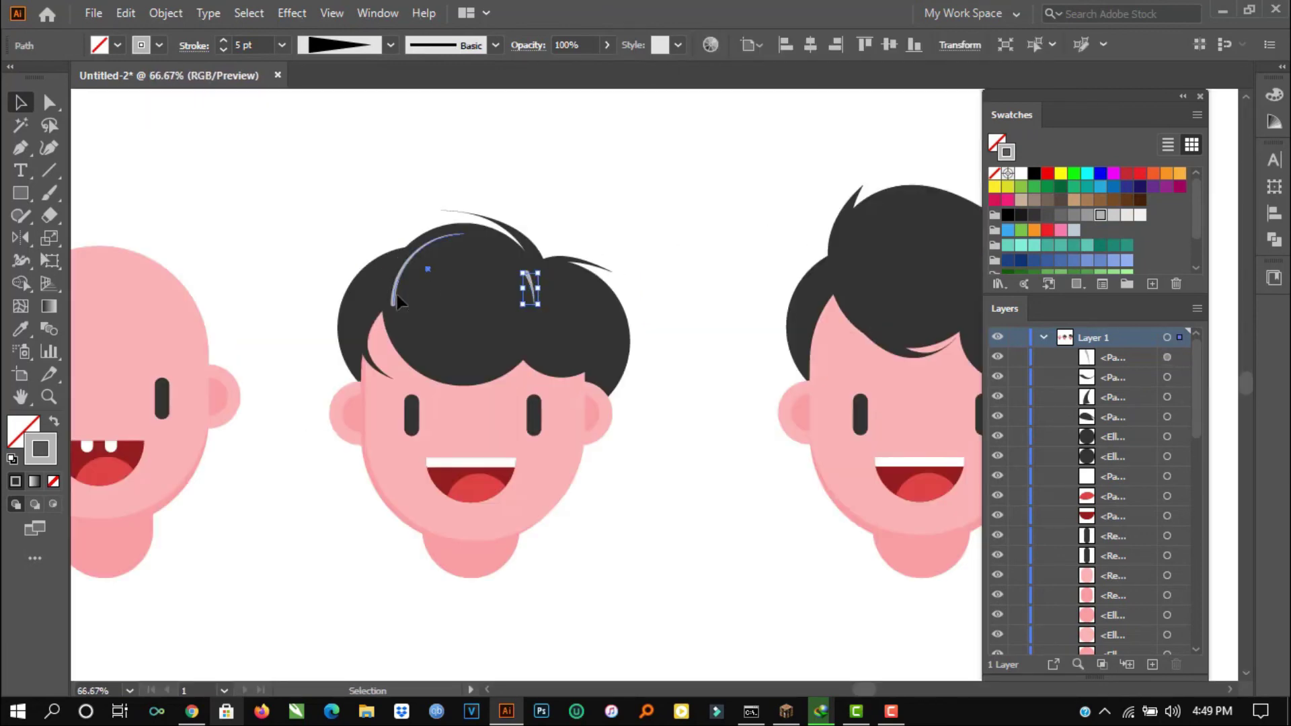
scroll(401, 290, "up", 3)
key("a")
scroll(788, 264, "down", 4)
key("v")
scroll(687, 282, "right", 3)
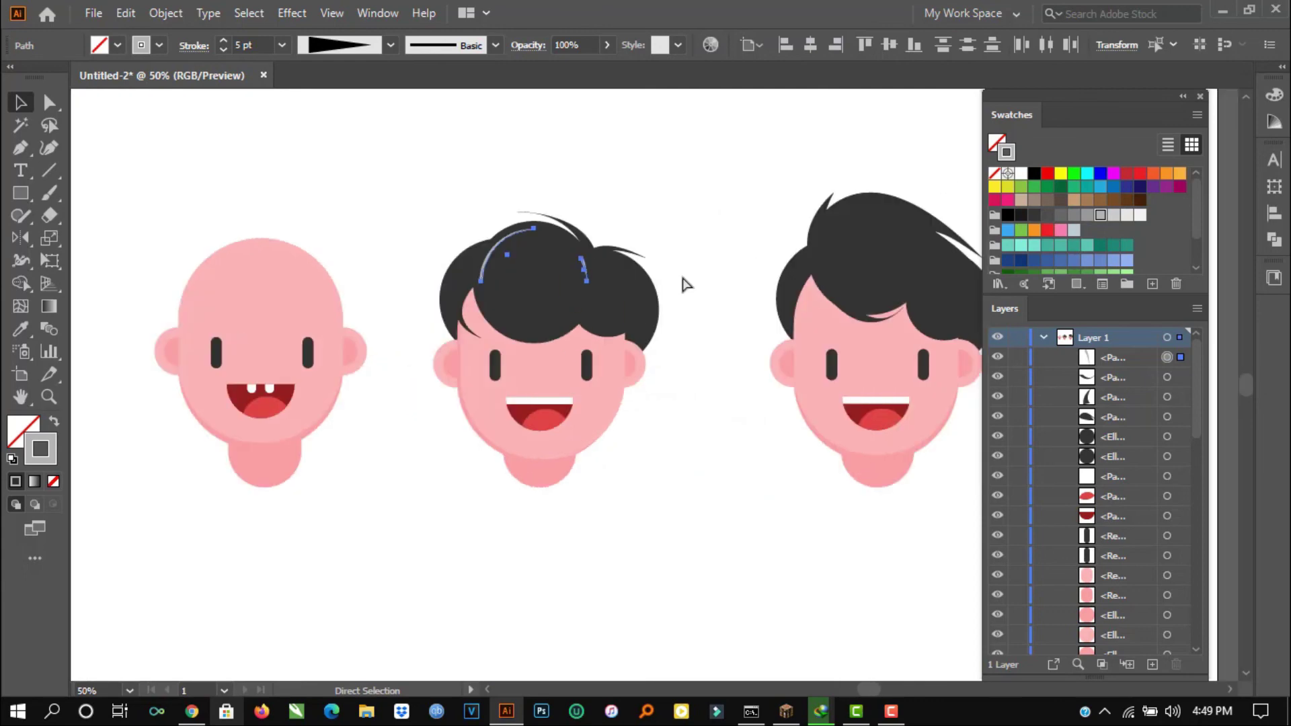
scroll(687, 282, "up", 2)
left_click_drag(355, 250, 597, 196)
scroll(908, 254, "right", 3)
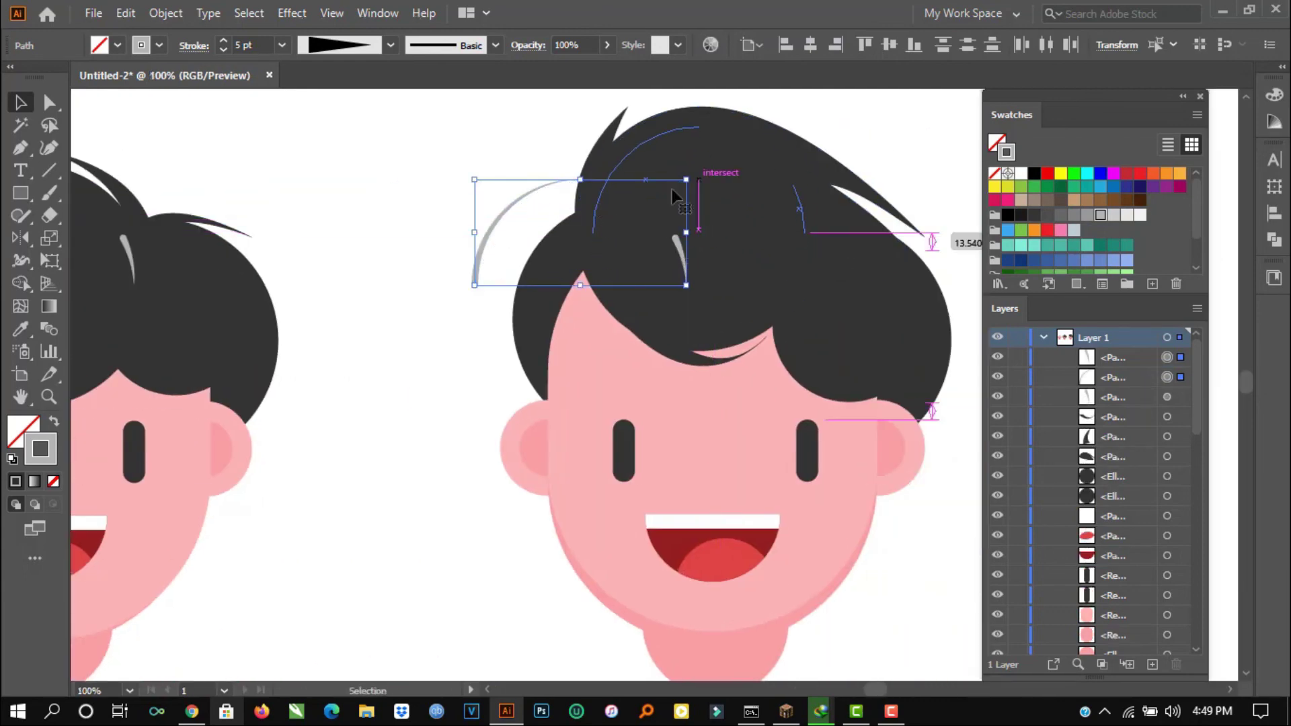
Step: Rotate the copied arcs about 90° counterclockwise and place them on the right character's hair, with the long one following the fringe
scroll(827, 208, "up", 2)
left_click_drag(826, 208, 590, 131)
left_click_drag(654, 319, 605, 373)
left_click(463, 188)
scroll(463, 188, "down", 3)
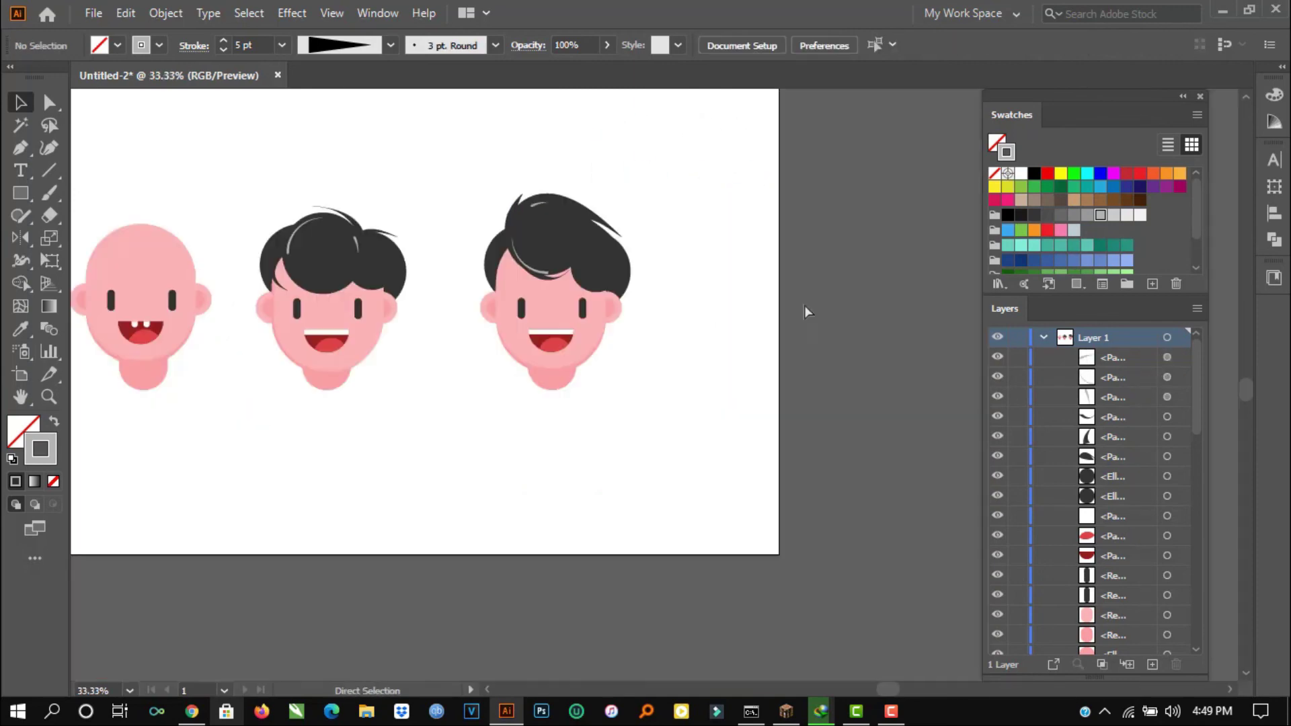
Step: Move the long highlight arc slightly upward, away from the lower edge of the right character's fringe
scroll(804, 305, "left", 3)
scroll(598, 282, "up", 3)
scroll(672, 211, "left", 1)
scroll(672, 211, "up", 3)
scroll(612, 531, "down", 2)
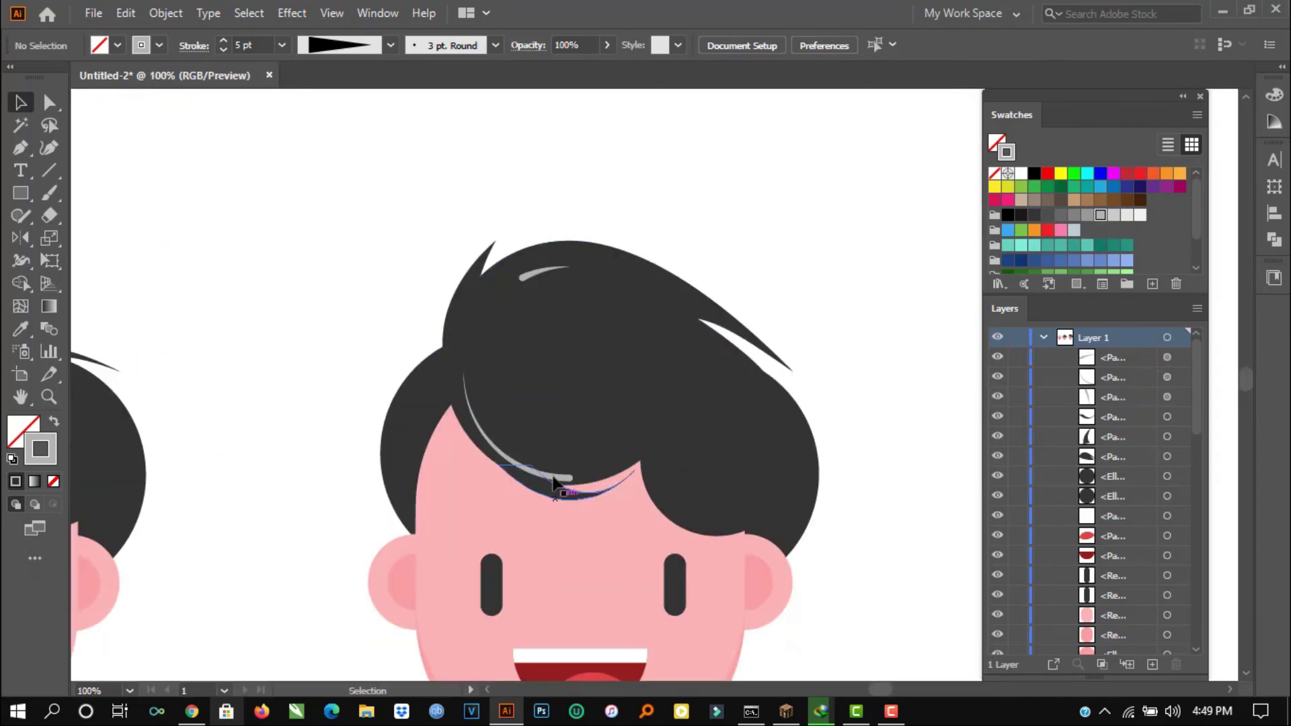
scroll(600, 159, "down", 4)
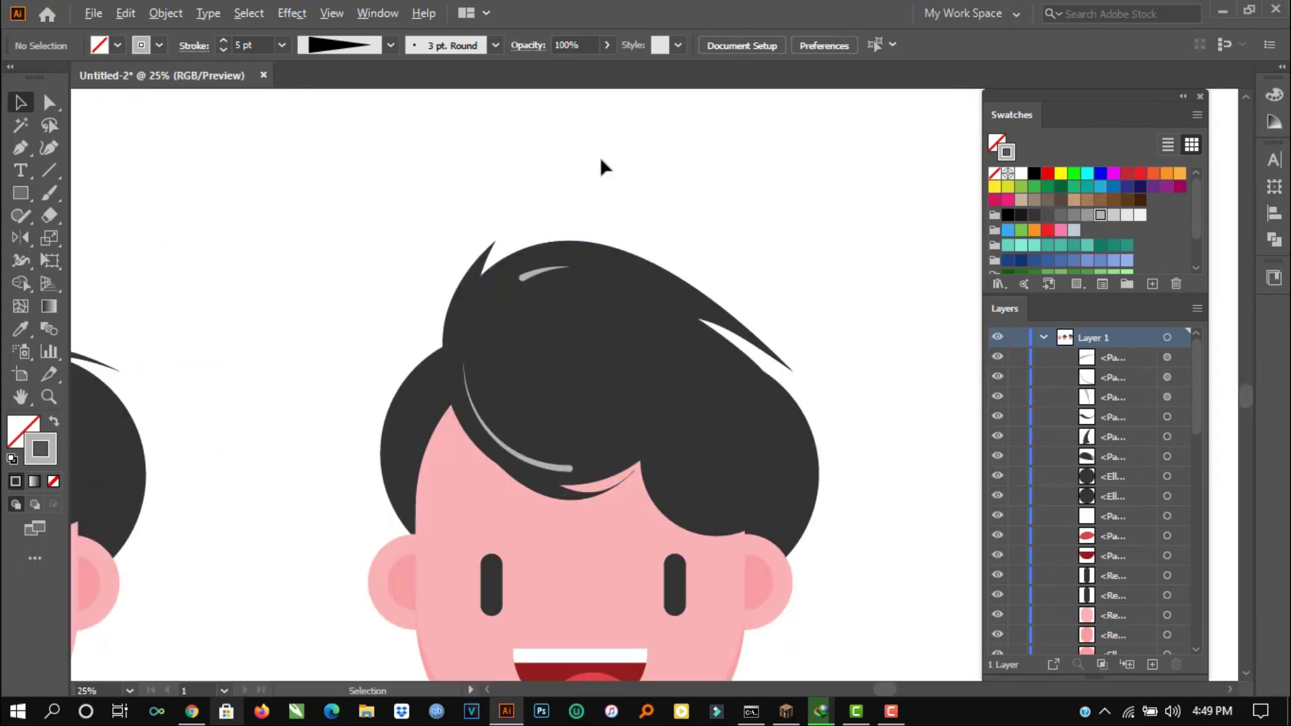
Step: Apply the lens-shaped width profile, tapered at both ends, to the long highlight on the right character's hair
scroll(837, 245, "left", 3)
scroll(837, 245, "up", 2)
scroll(784, 270, "left", 1)
scroll(781, 274, "up", 1)
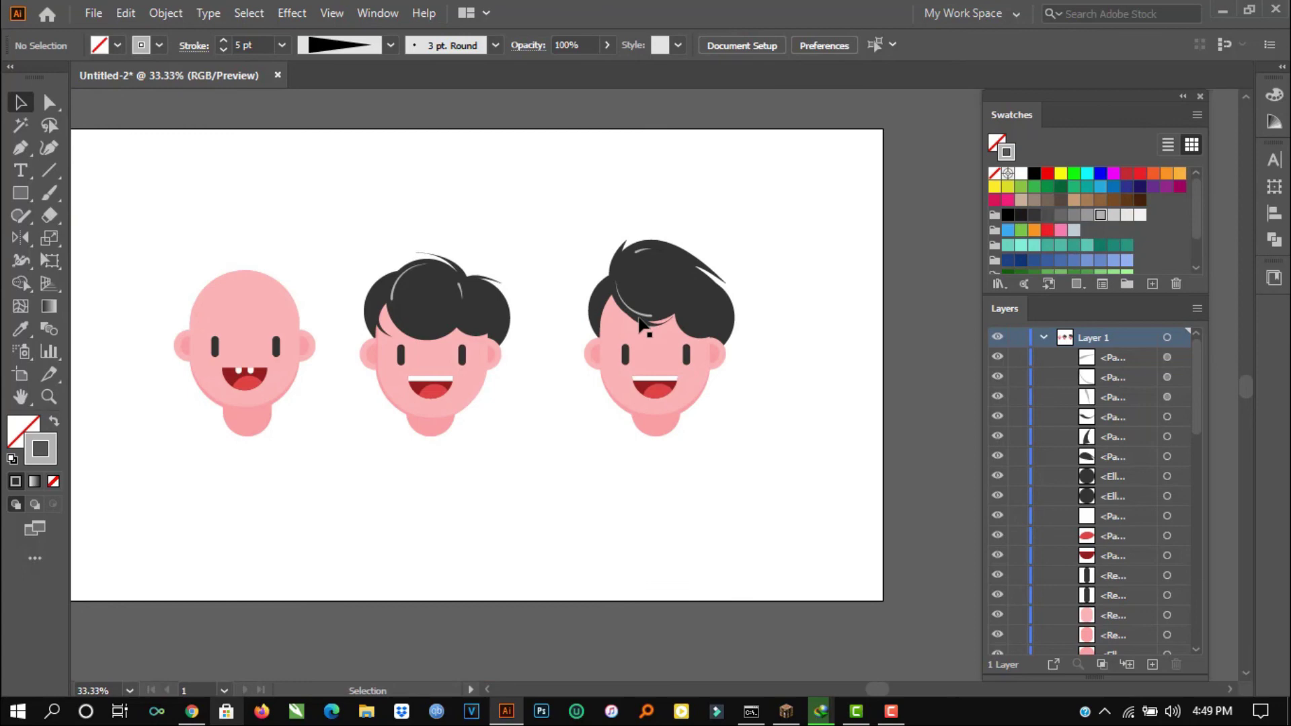
left_click(390, 46)
left_click(330, 118)
Step: Hide the panels and fit the artboard to the window to review all three finished faces
scroll(670, 188, "up", 3)
scroll(791, 175, "down", 4)
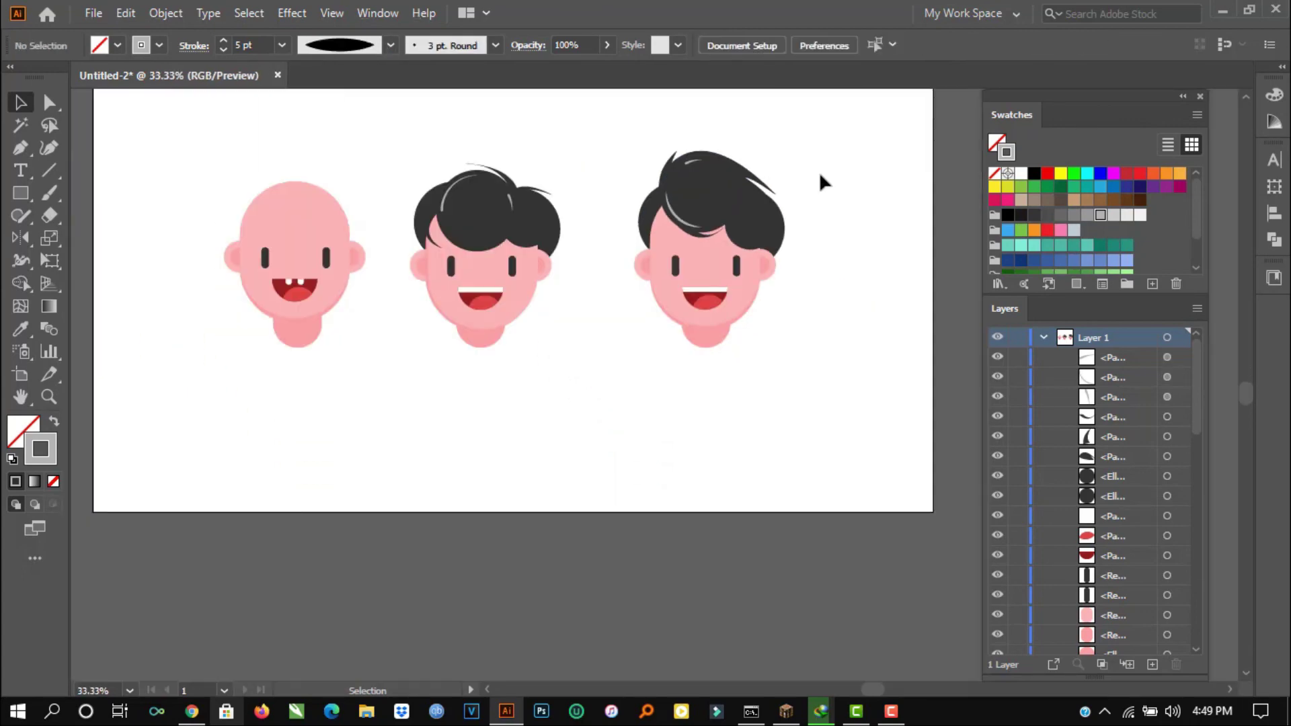
scroll(819, 172, "down", 1)
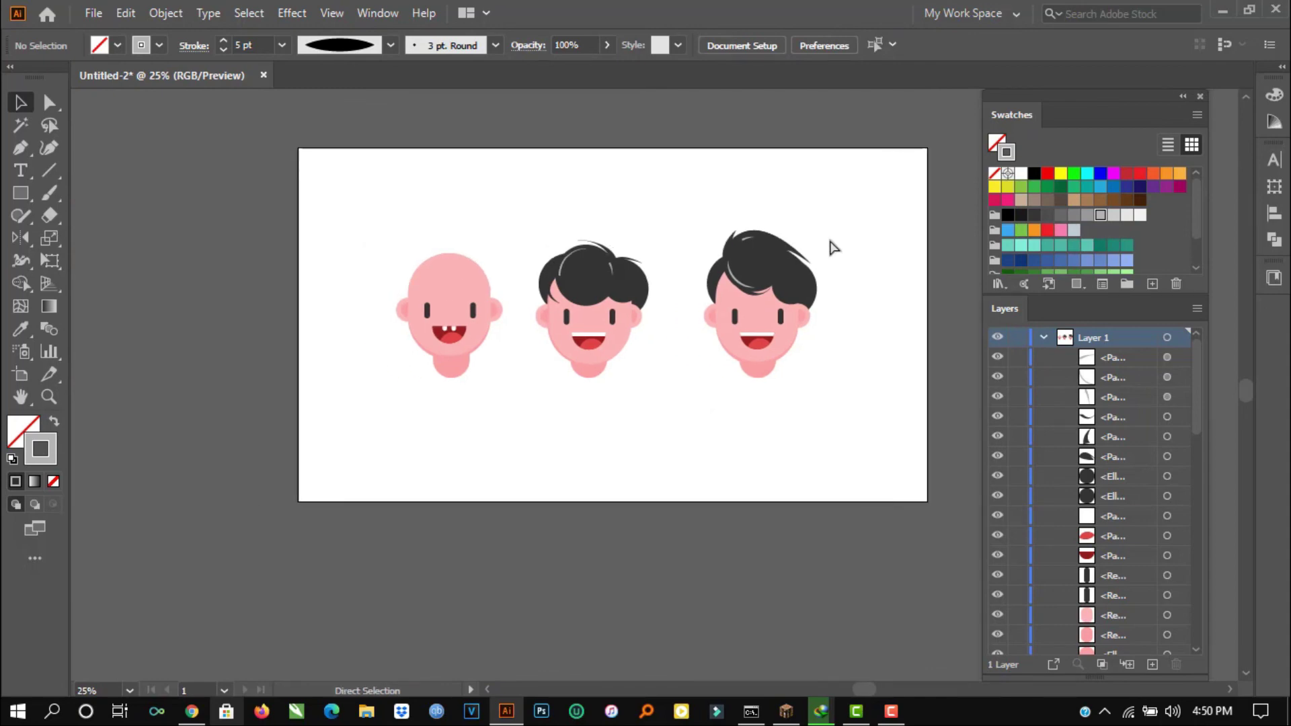
scroll(827, 241, "down", 1)
key("ctrl+0")
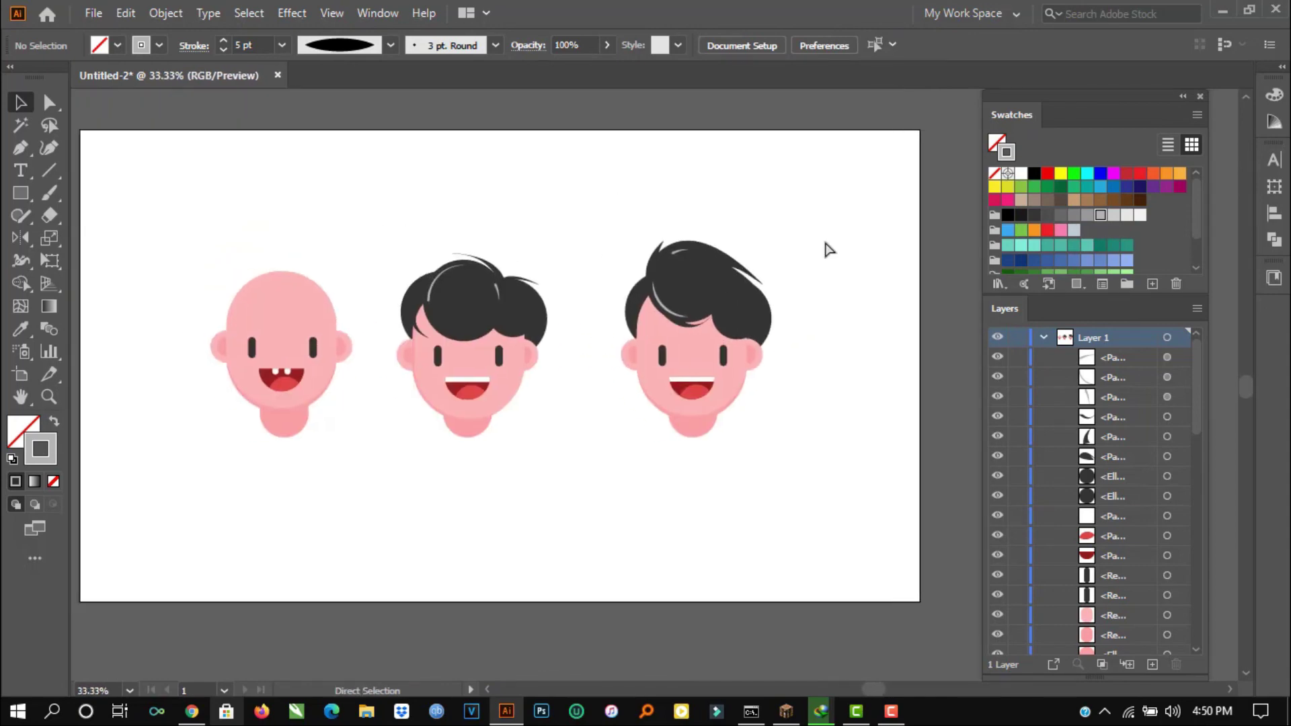
key("Tab")
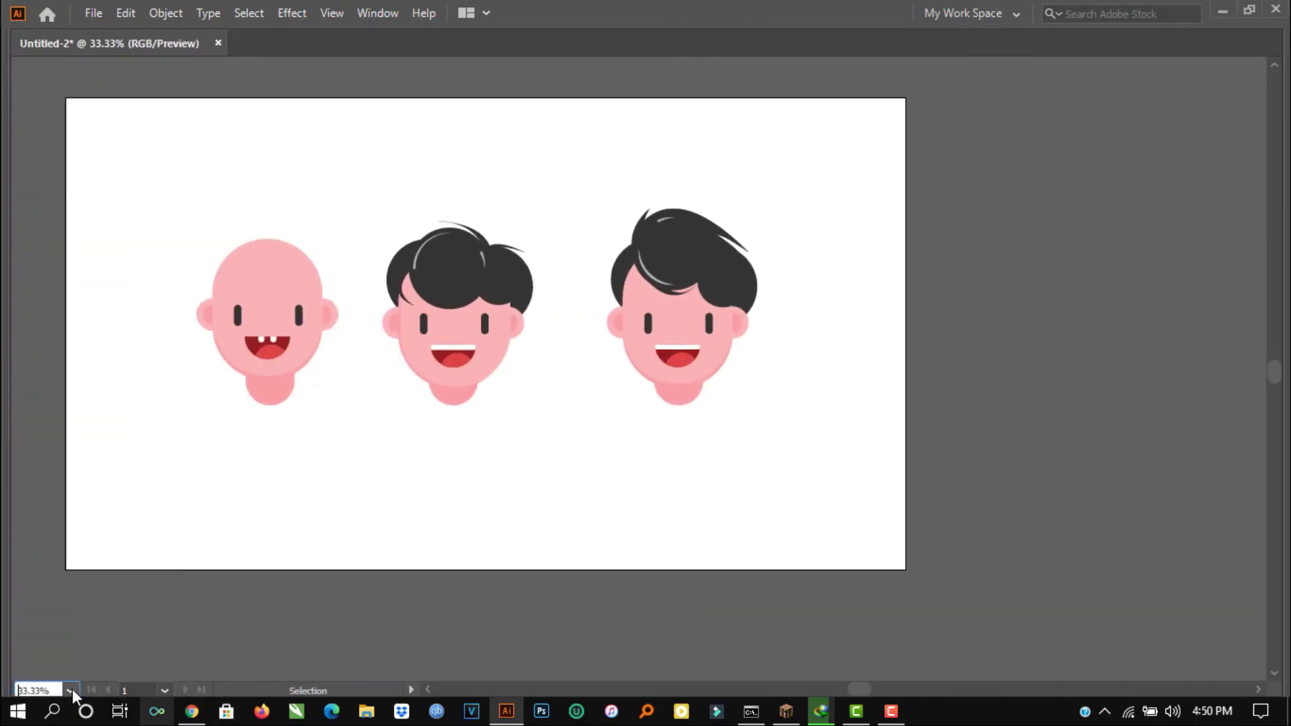
left_click(72, 688)
left_click(123, 666)
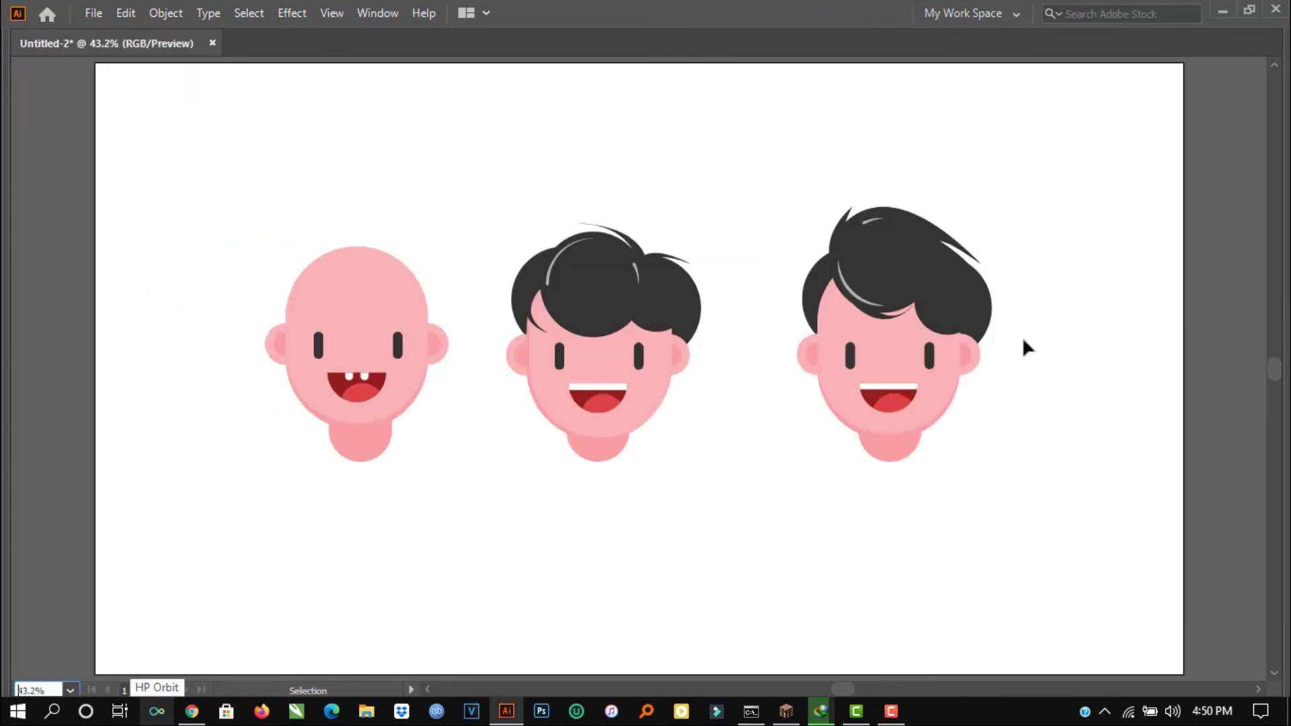
left_click_drag(1009, 172, 226, 455)
left_click(1112, 444)
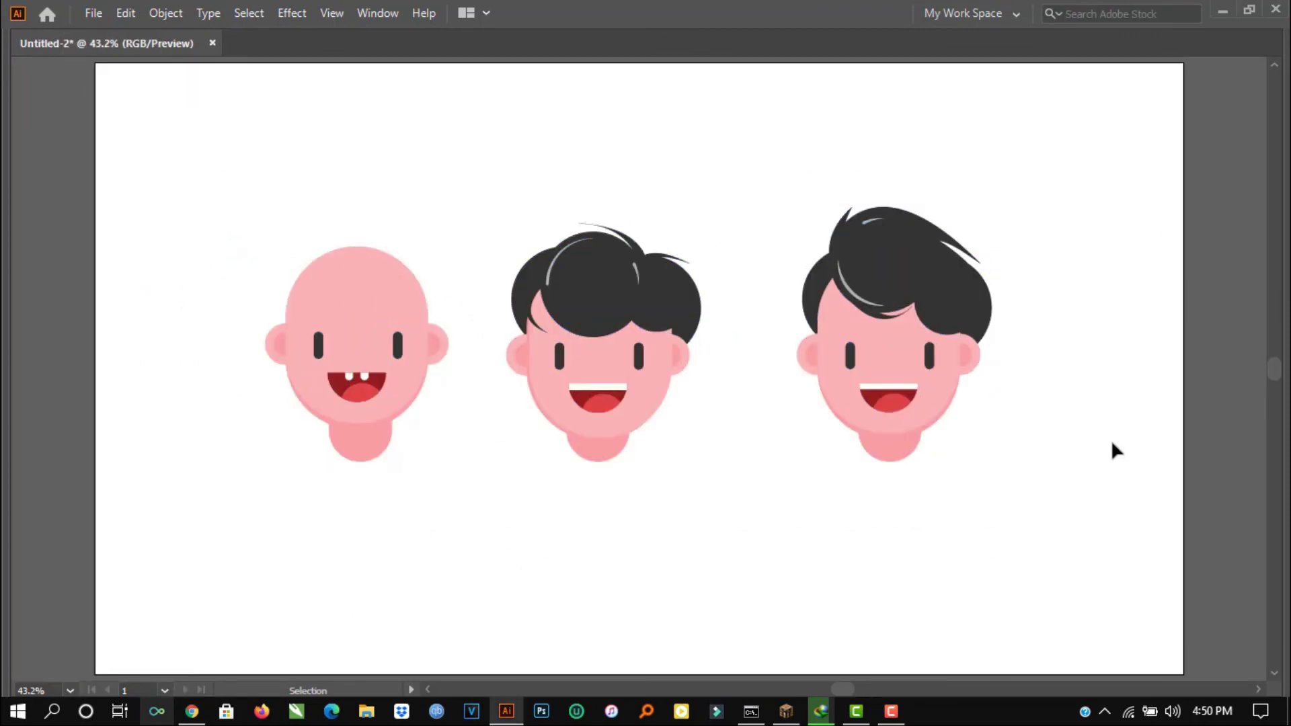